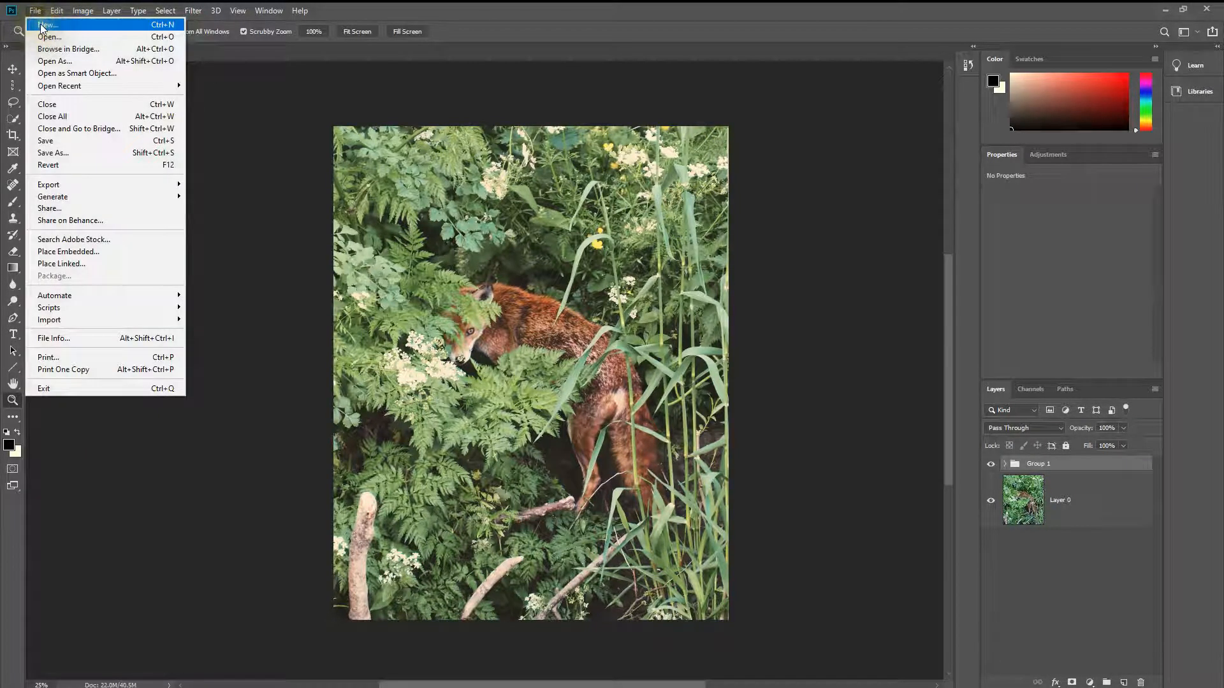
# Step: Start a new document with the Art & Illustration Postcard preset, 4 x 6 inches at 300 ppi
pyautogui.click(35, 11)
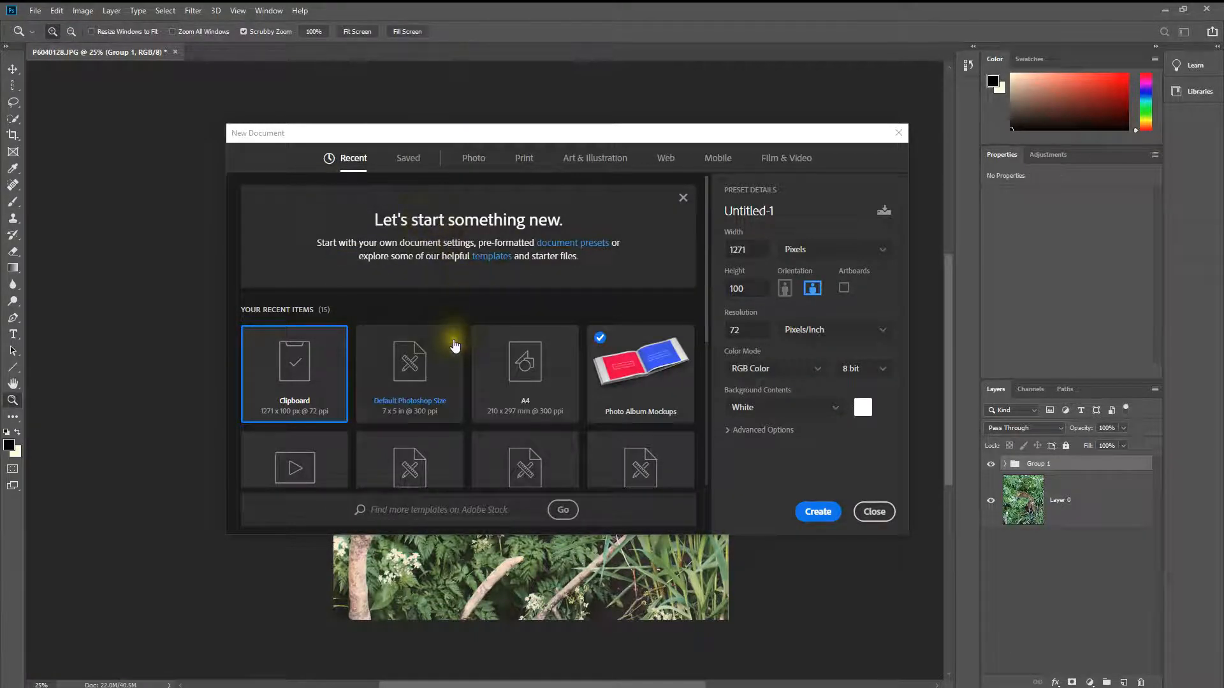
pyautogui.scroll(-1, 369, 401)
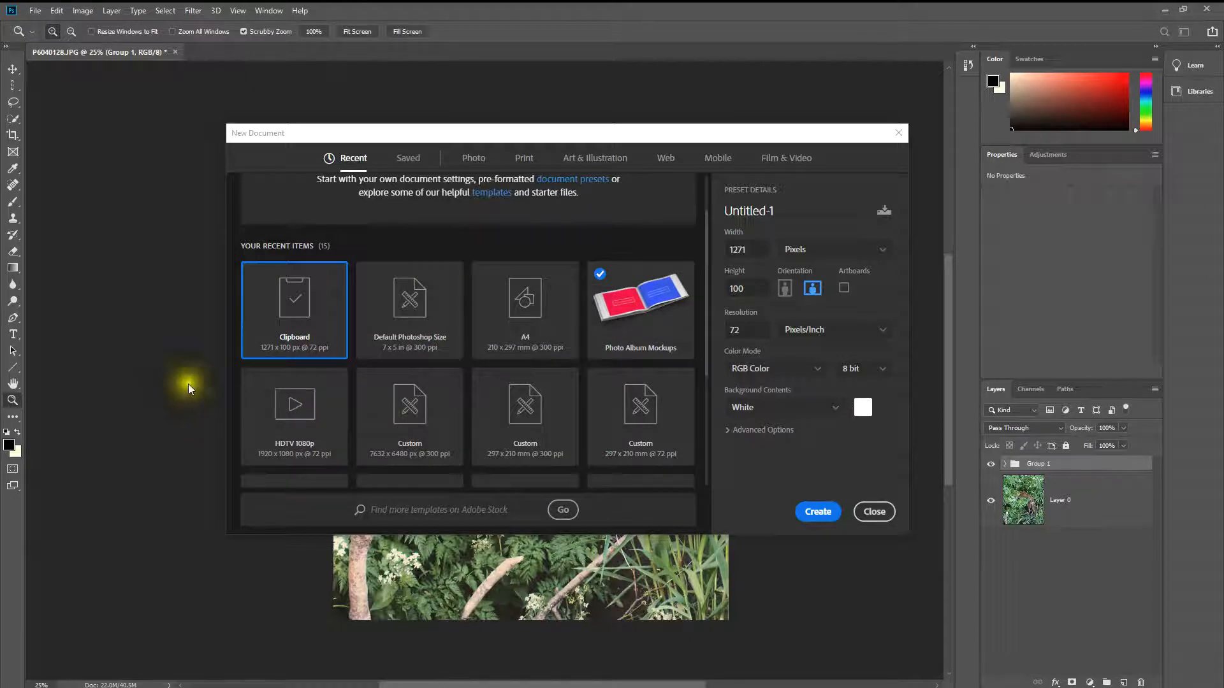
pyautogui.scroll(-1, 288, 349)
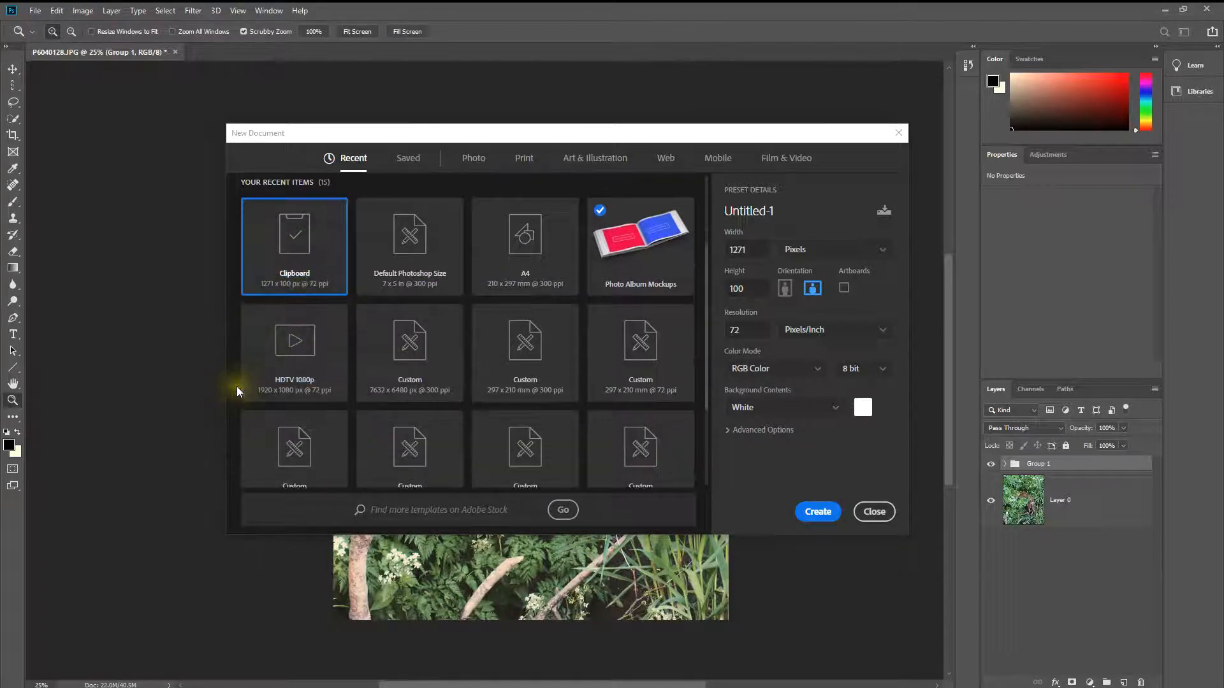
pyautogui.scroll(-1, 246, 357)
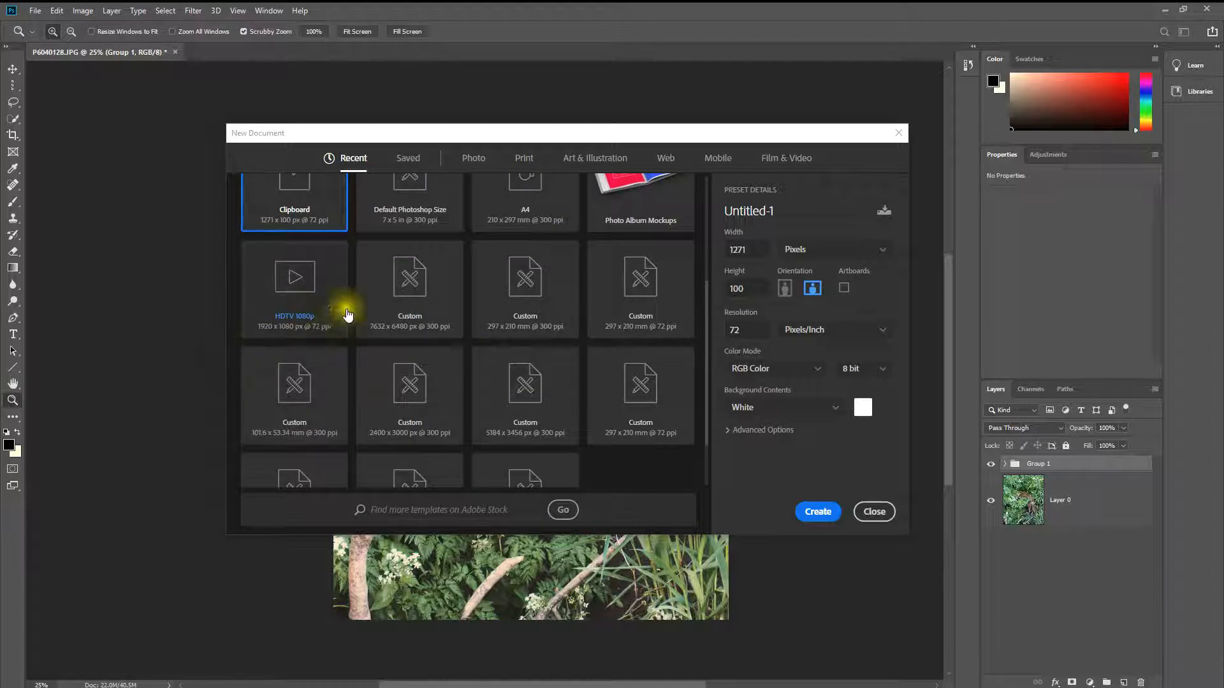
pyautogui.scroll(-1, 303, 357)
pyautogui.scroll(-1, 303, 357)
pyautogui.scroll(4, 404, 437)
pyautogui.click(570, 161)
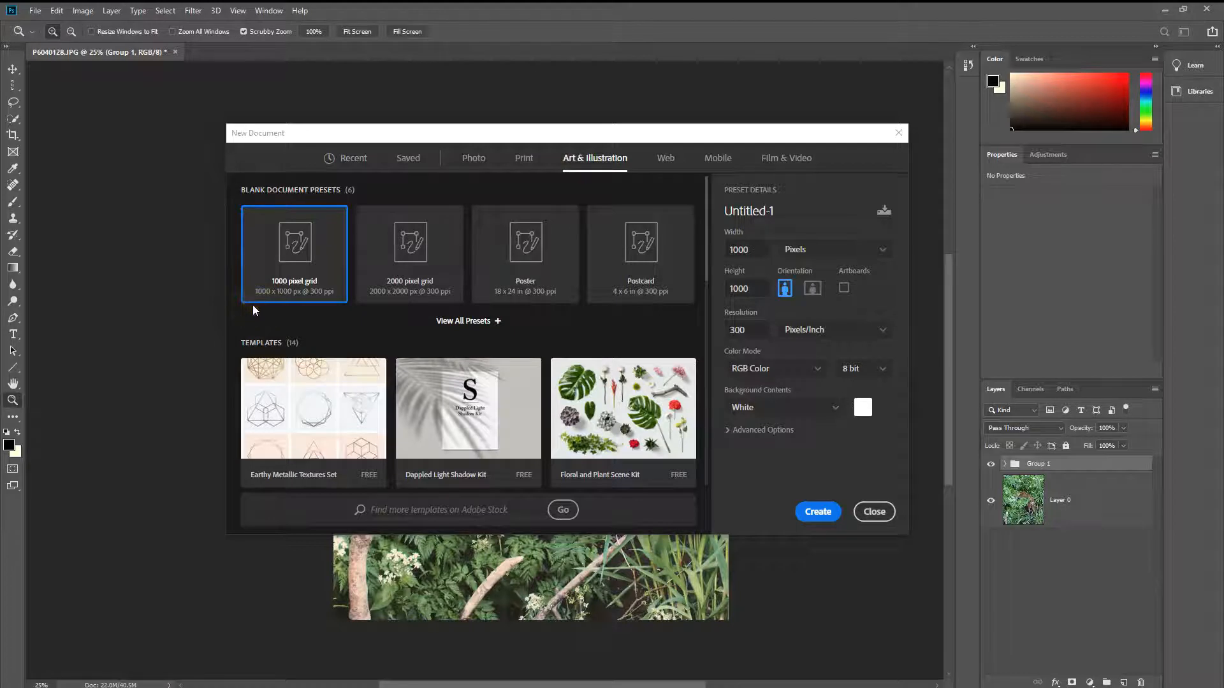
pyautogui.click(596, 248)
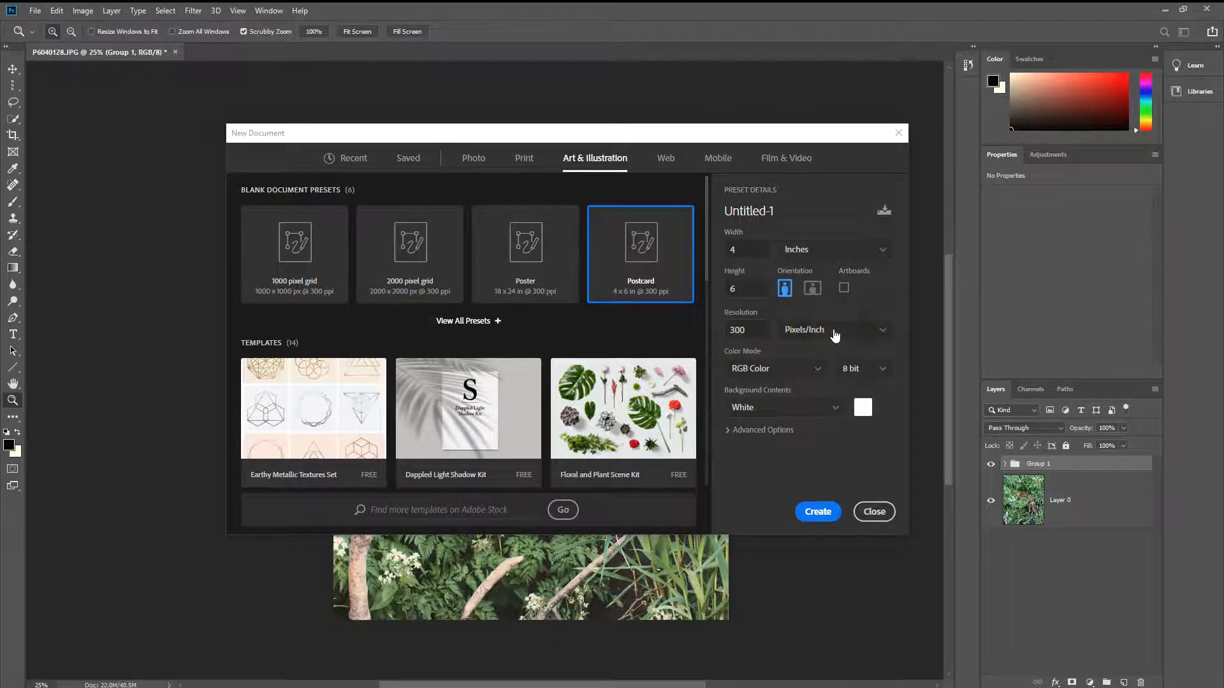
# Step: Set the new document's background contents to White and create the postcard document
pyautogui.click(819, 407)
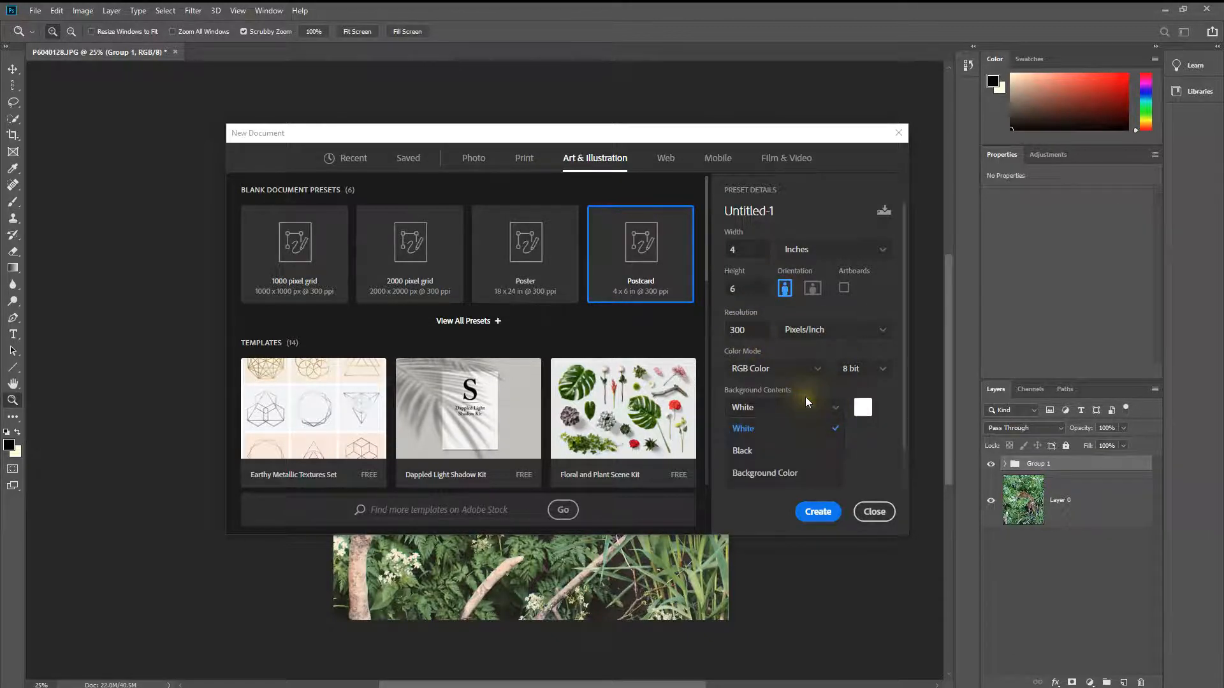
pyautogui.click(795, 473)
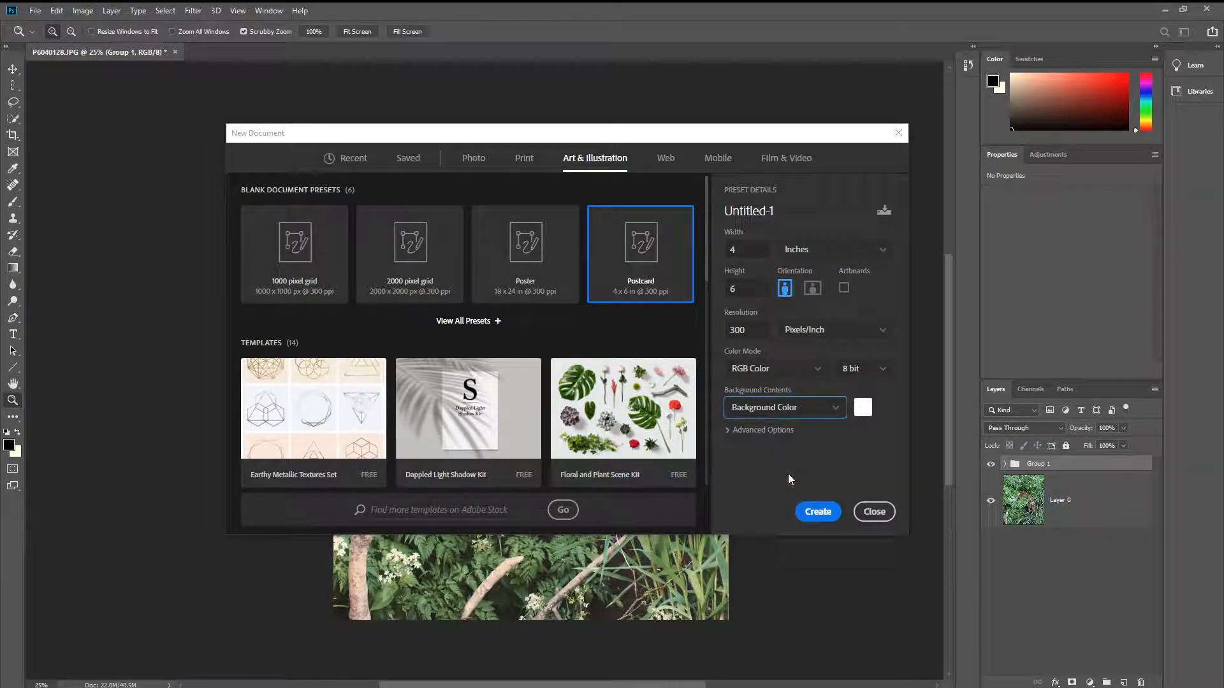
pyautogui.click(831, 401)
pyautogui.click(759, 426)
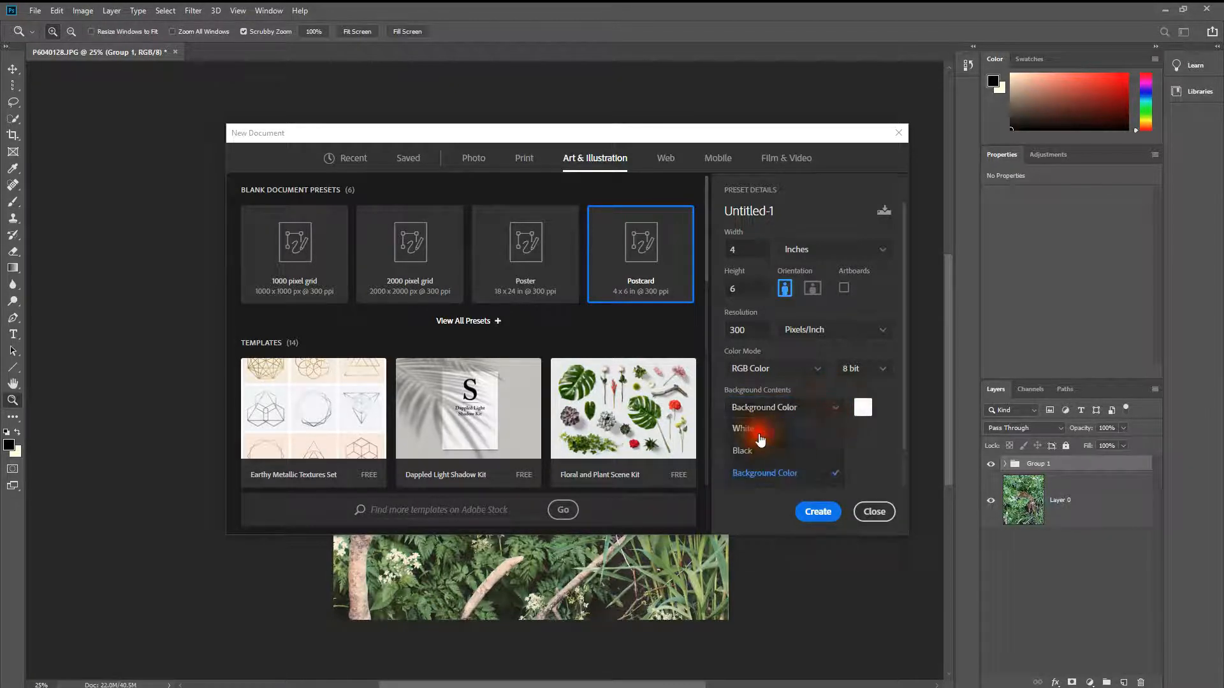
pyautogui.click(813, 510)
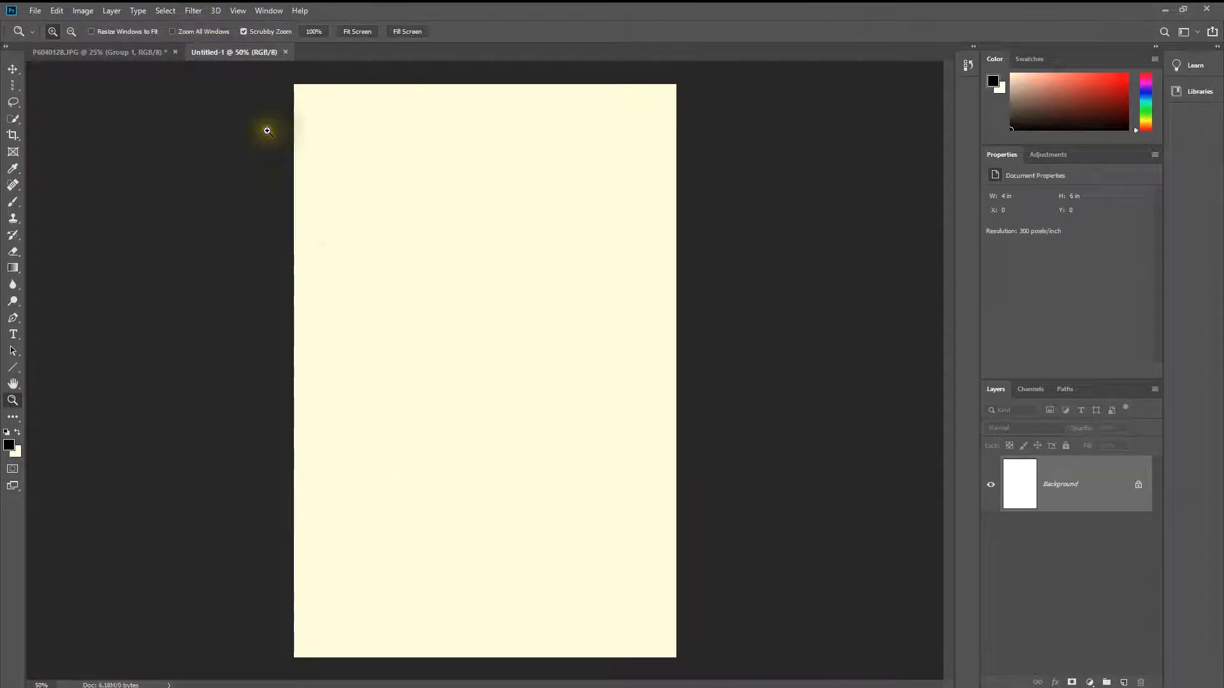
# Step: Rotate the blank postcard canvas 90° clockwise
pyautogui.click(83, 10)
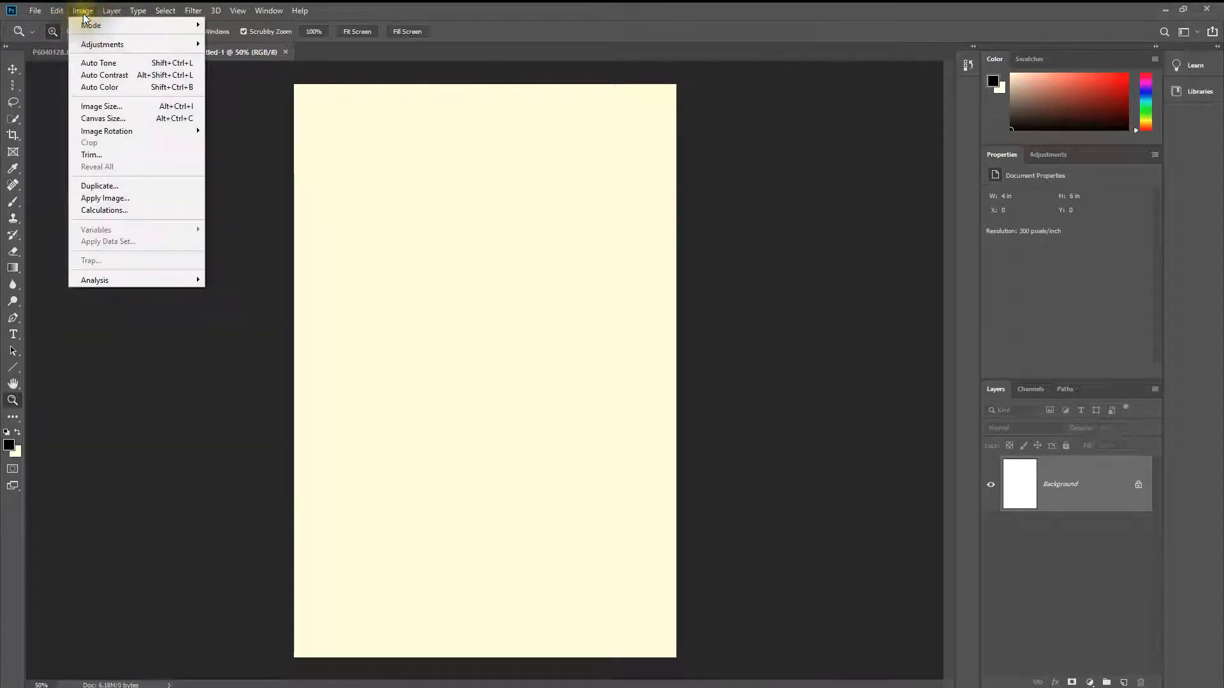
pyautogui.moveTo(121, 136)
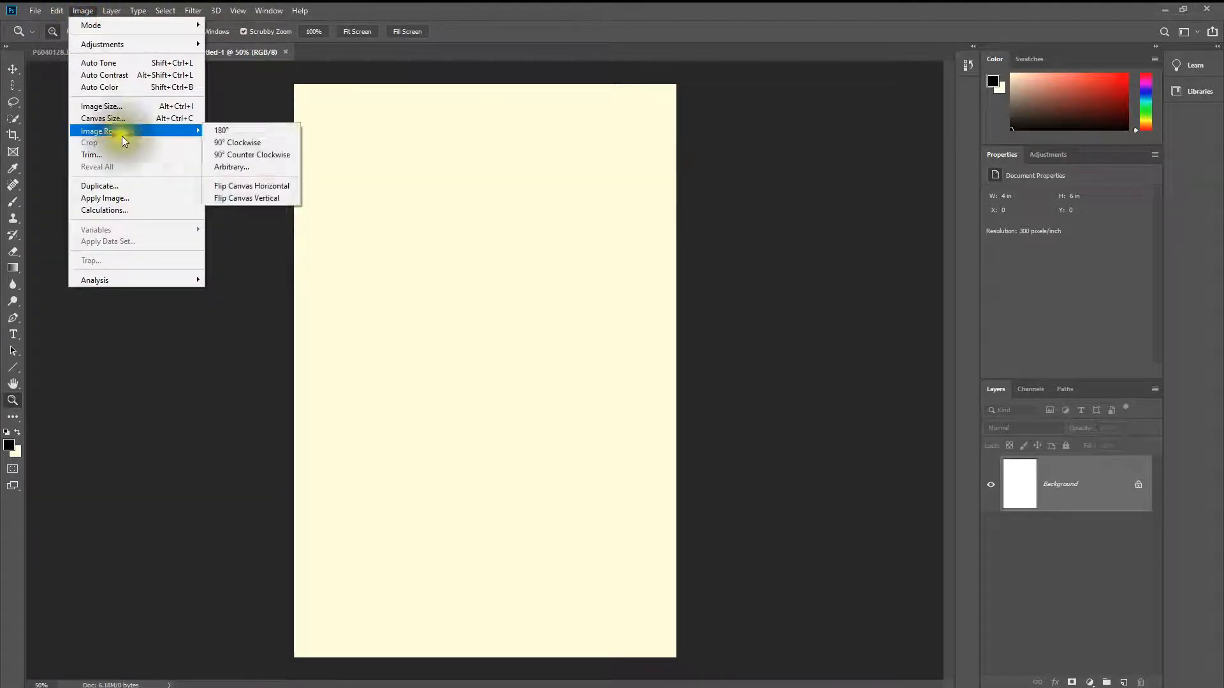
pyautogui.click(230, 142)
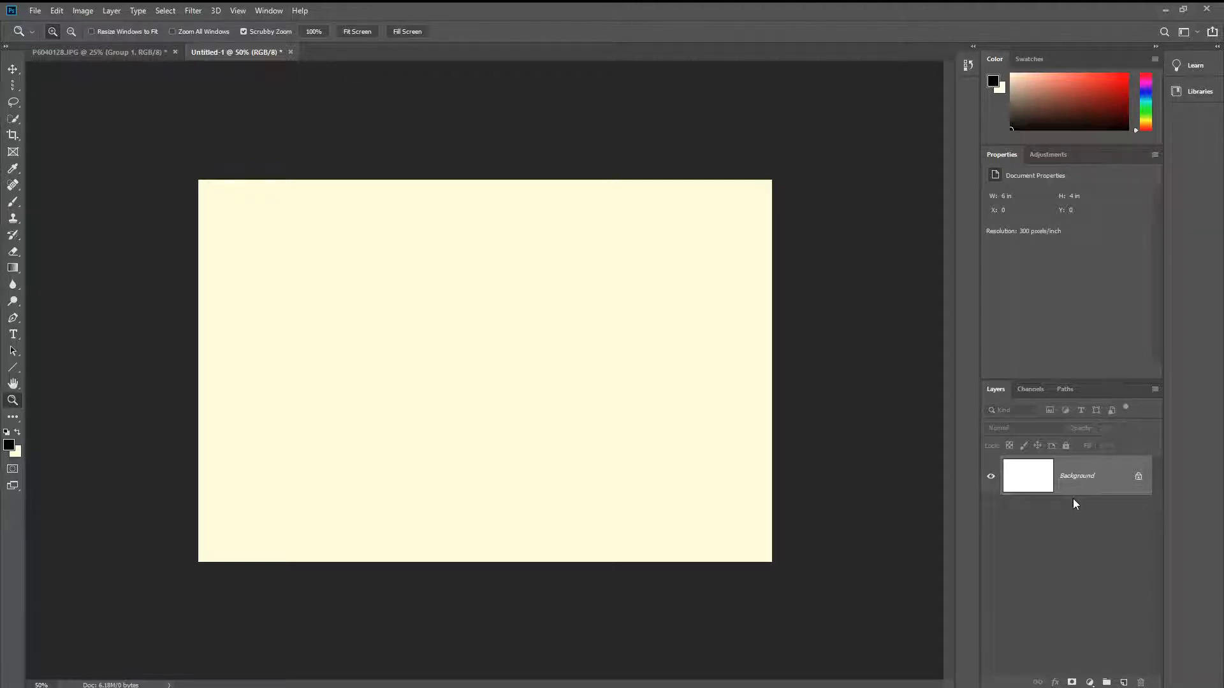
# Step: Open the images collage (1), collage (2), collage (3) and collage (4) together from the L3 folder in Photoshop_Lessons
pyautogui.click(35, 11)
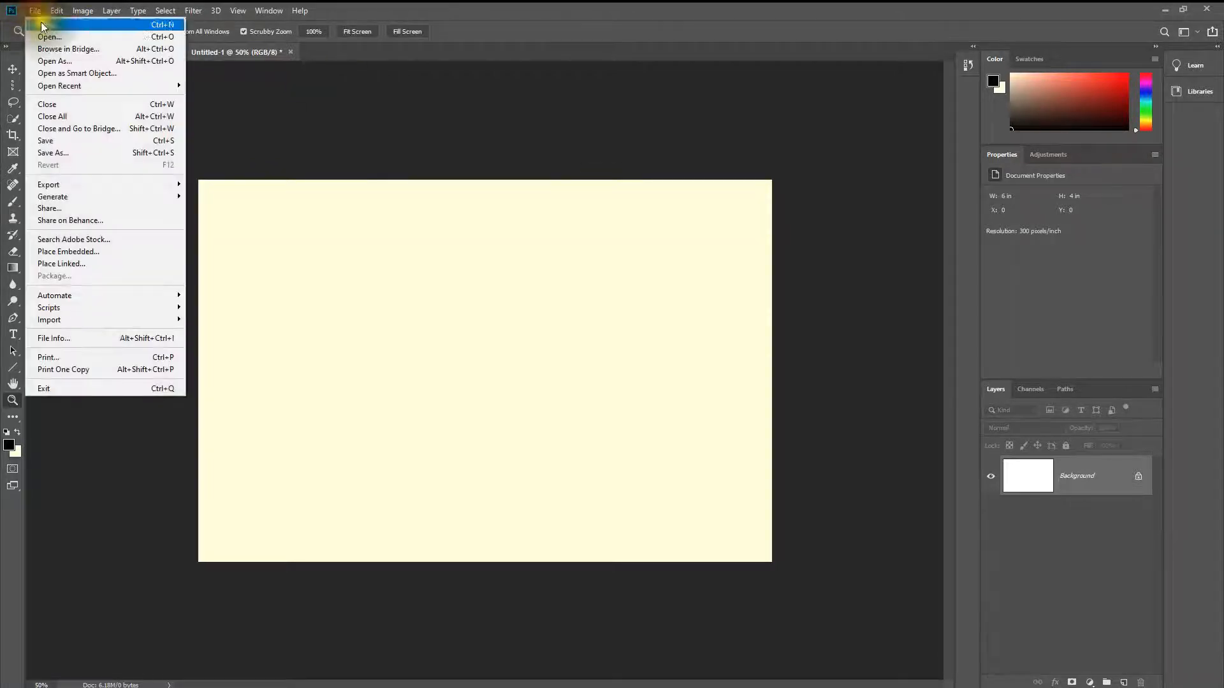
pyautogui.click(46, 37)
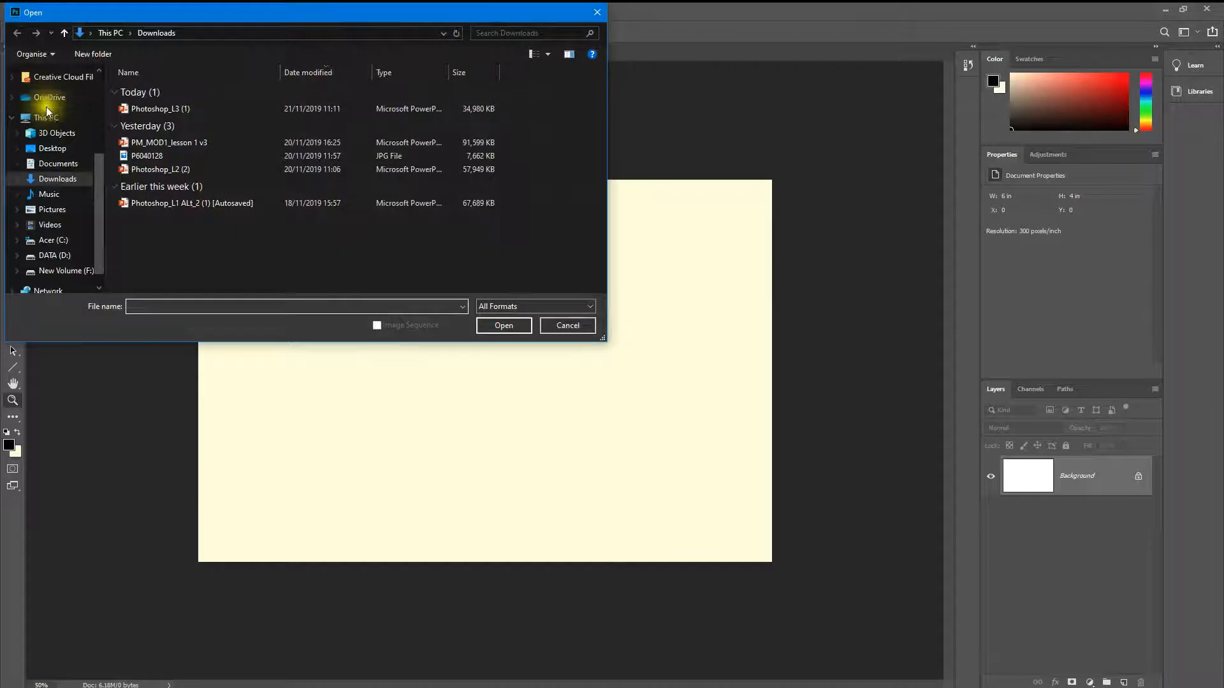
pyautogui.scroll(2, 54, 127)
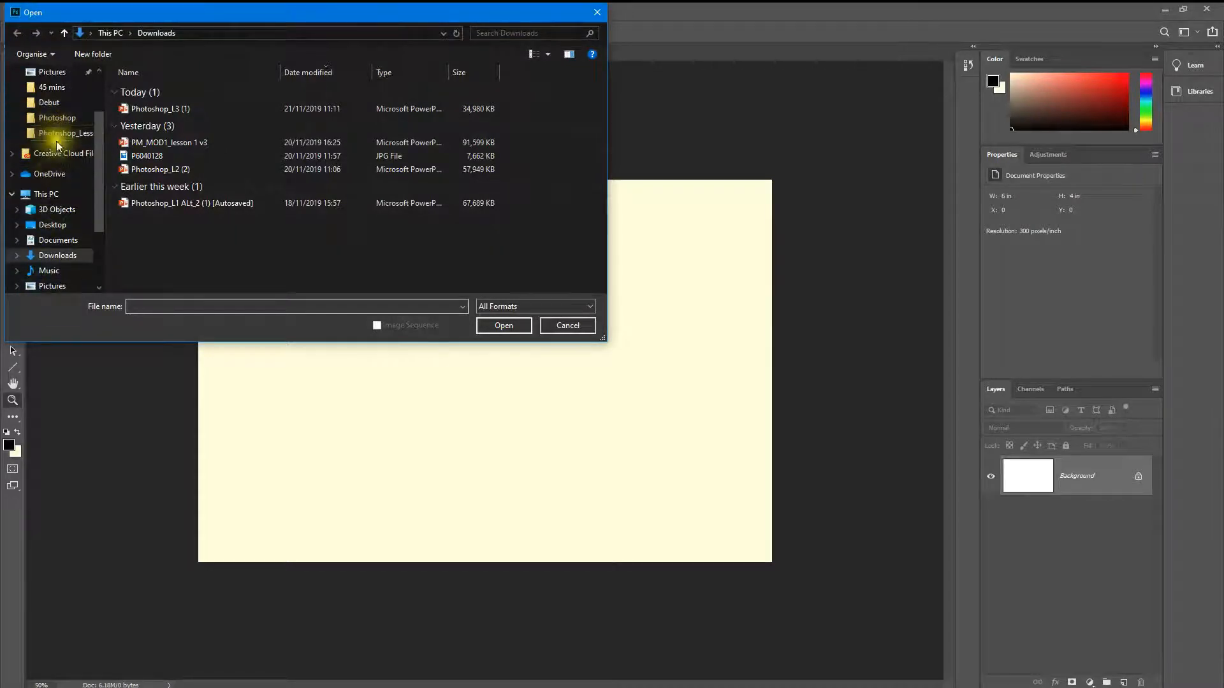
pyautogui.click(57, 134)
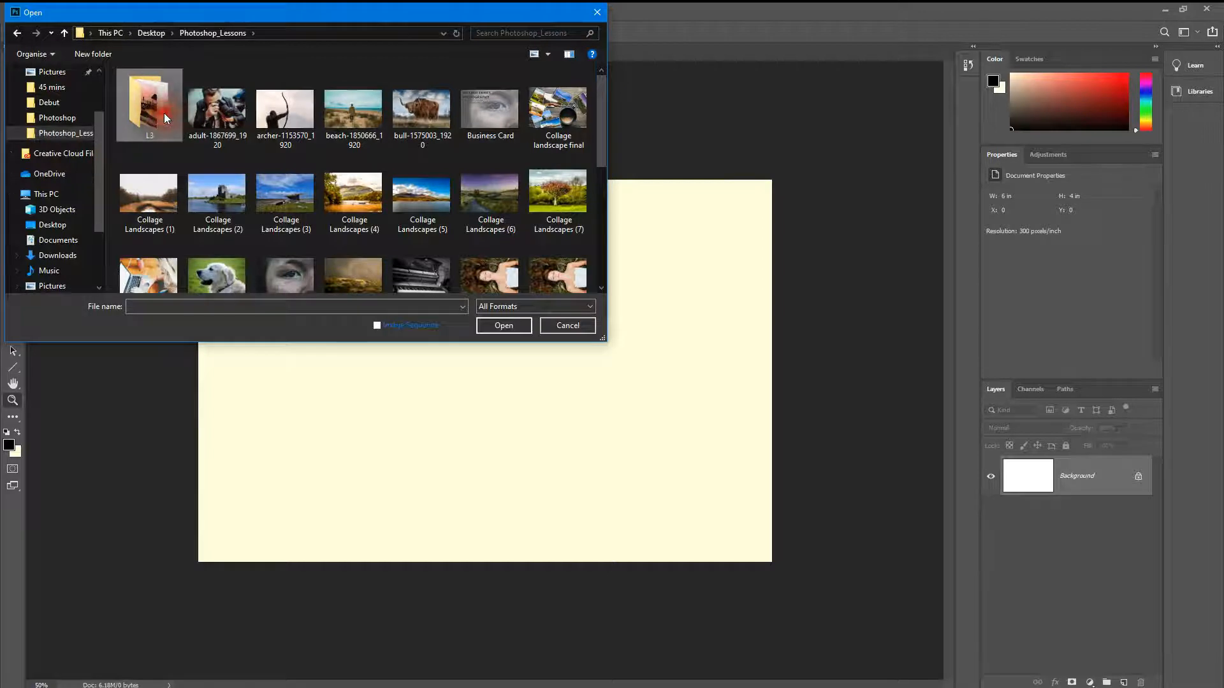
pyautogui.doubleClick(163, 113)
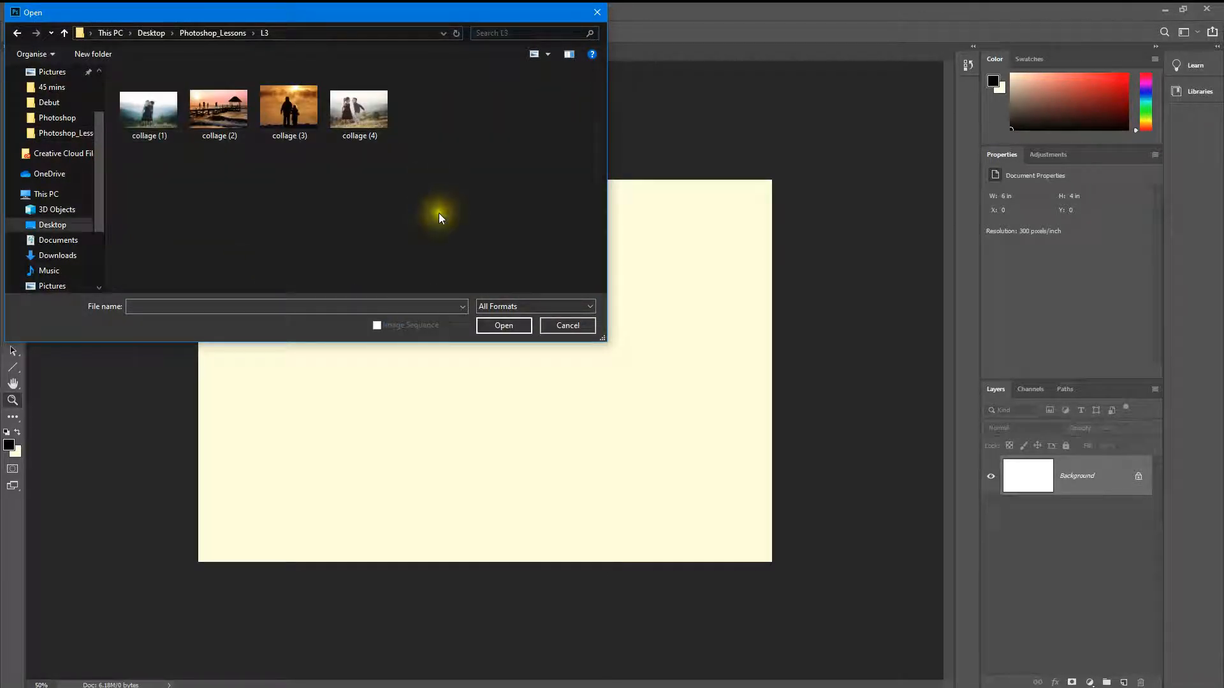
pyautogui.click(179, 113)
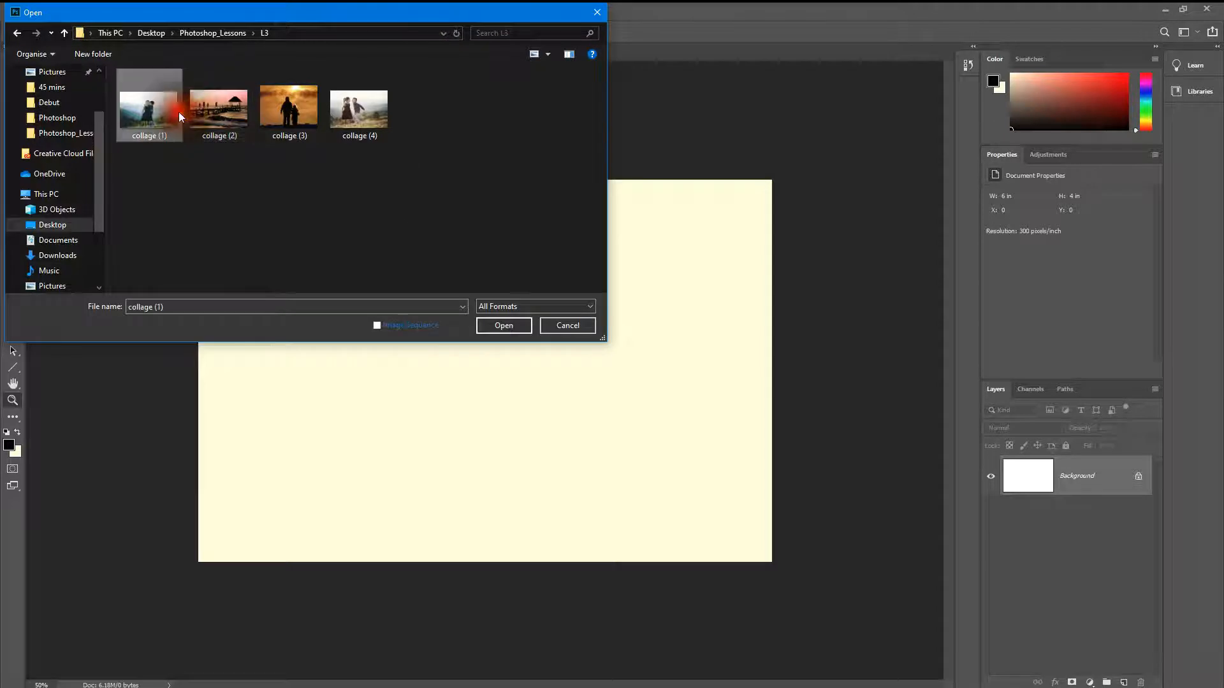
pyautogui.keyDown('shift'); pyautogui.click(343, 123); pyautogui.keyUp('shift')
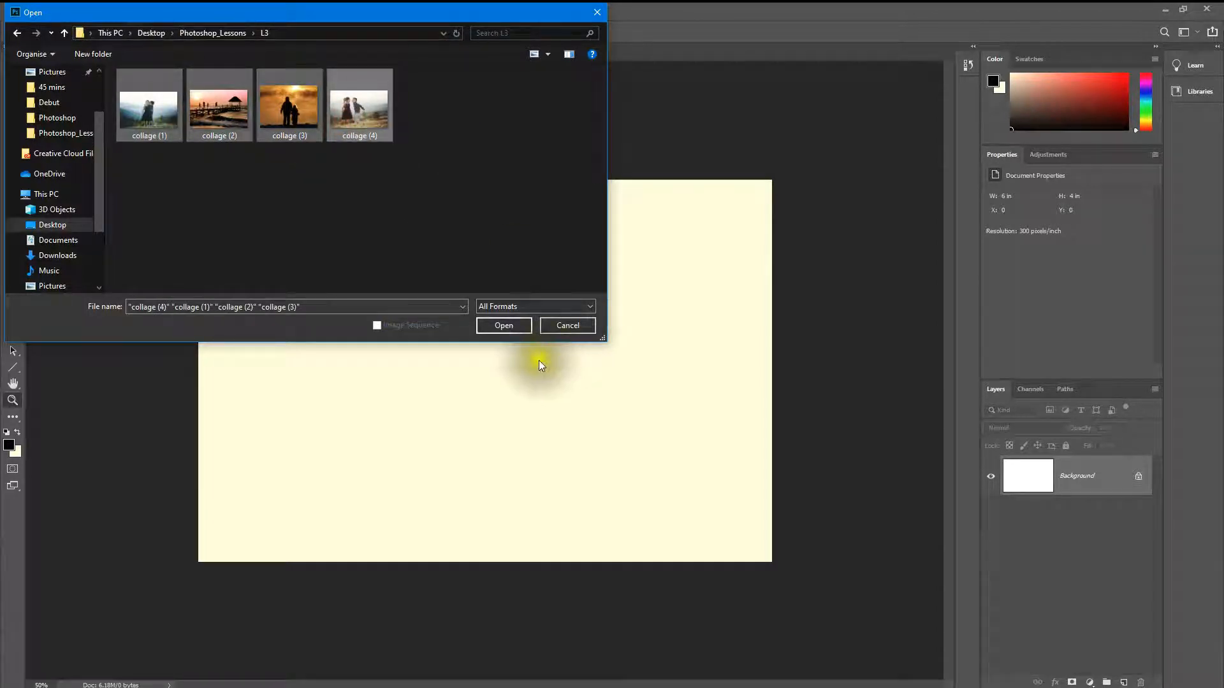
pyautogui.click(520, 327)
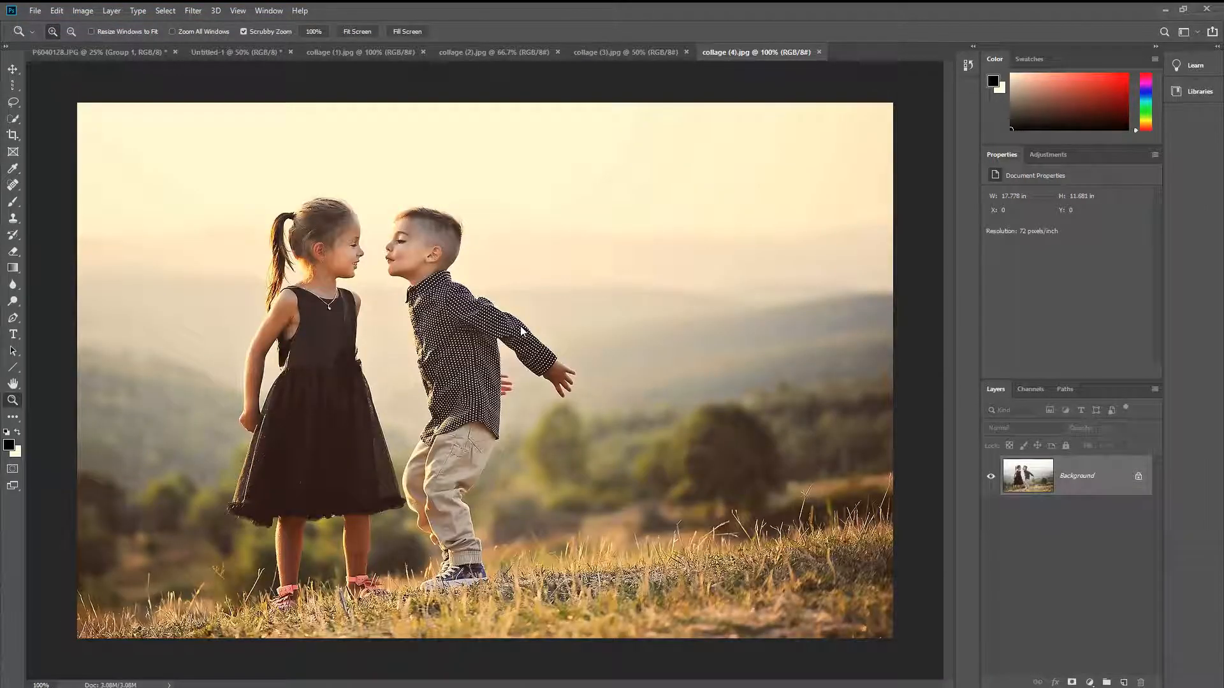
# Step: Copy the collage (1) photo into the Untitled-1 postcard with the Move tool
pyautogui.click(190, 128)
pyautogui.click(190, 128)
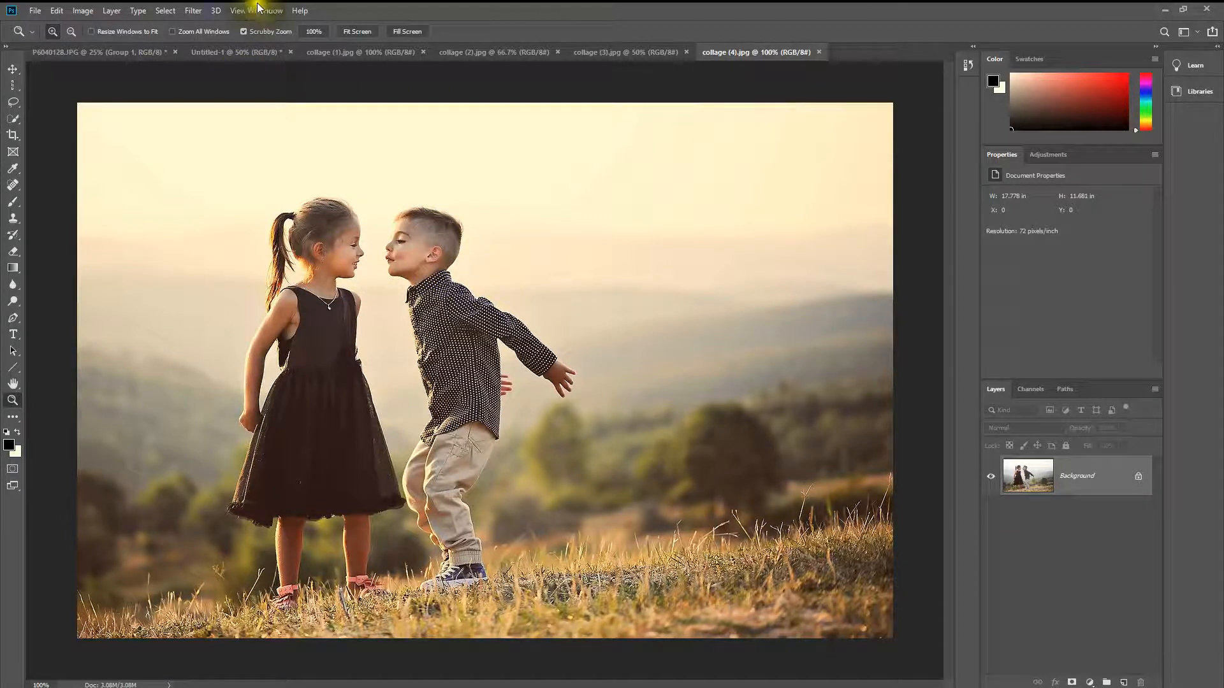
pyautogui.click(254, 54)
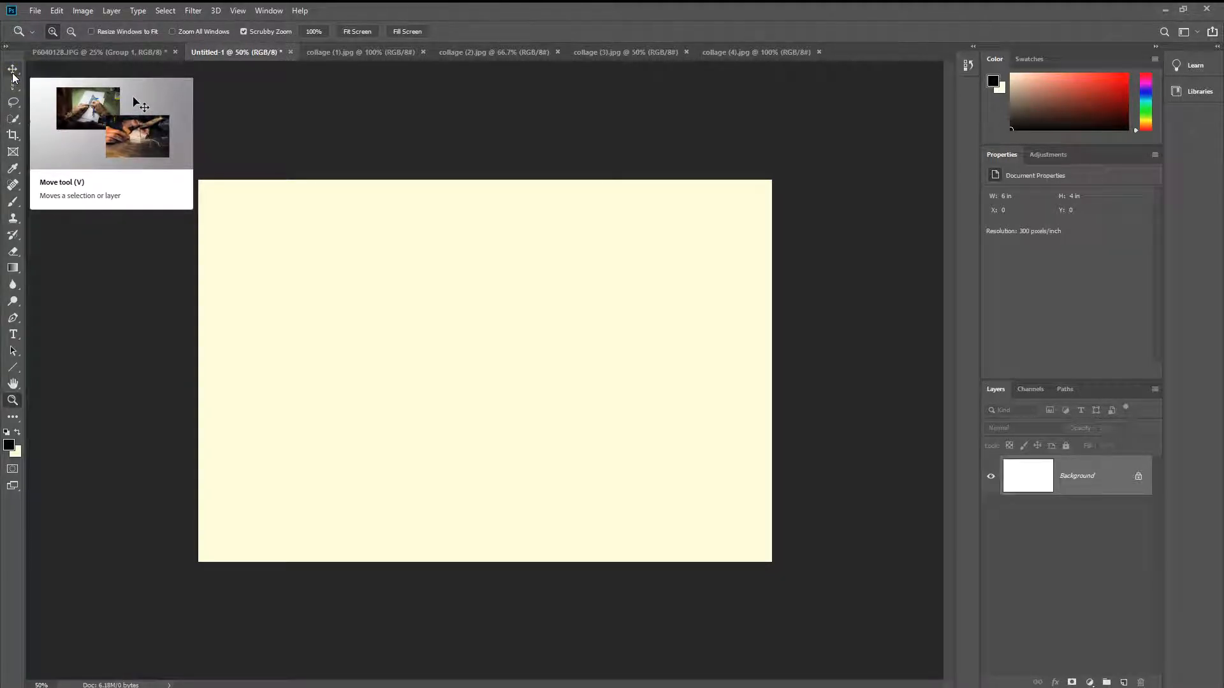
pyautogui.click(317, 52)
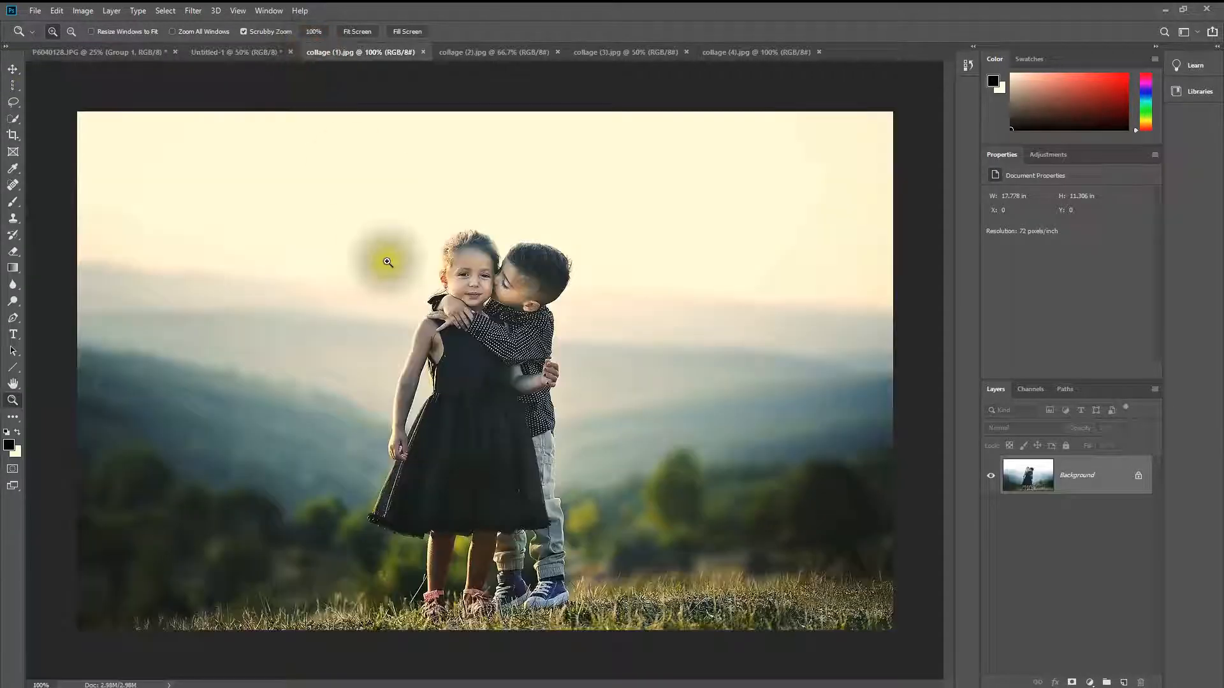
pyautogui.click(14, 69)
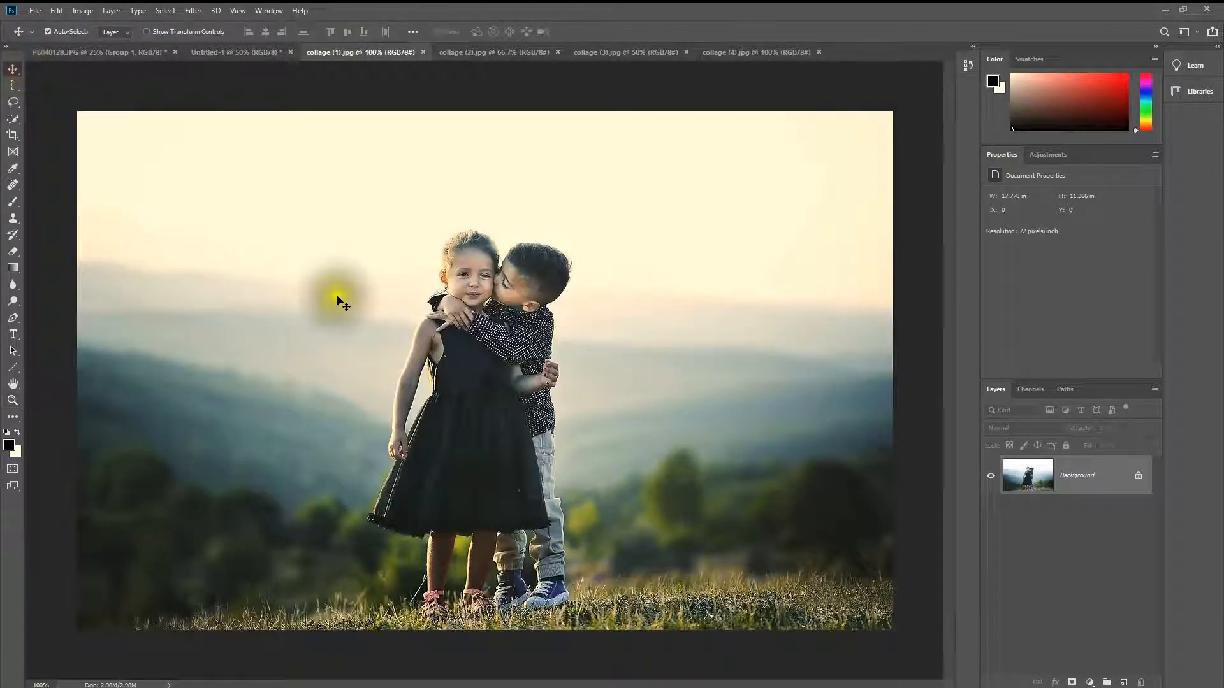
pyautogui.moveTo(364, 304); pyautogui.dragTo(437, 297)
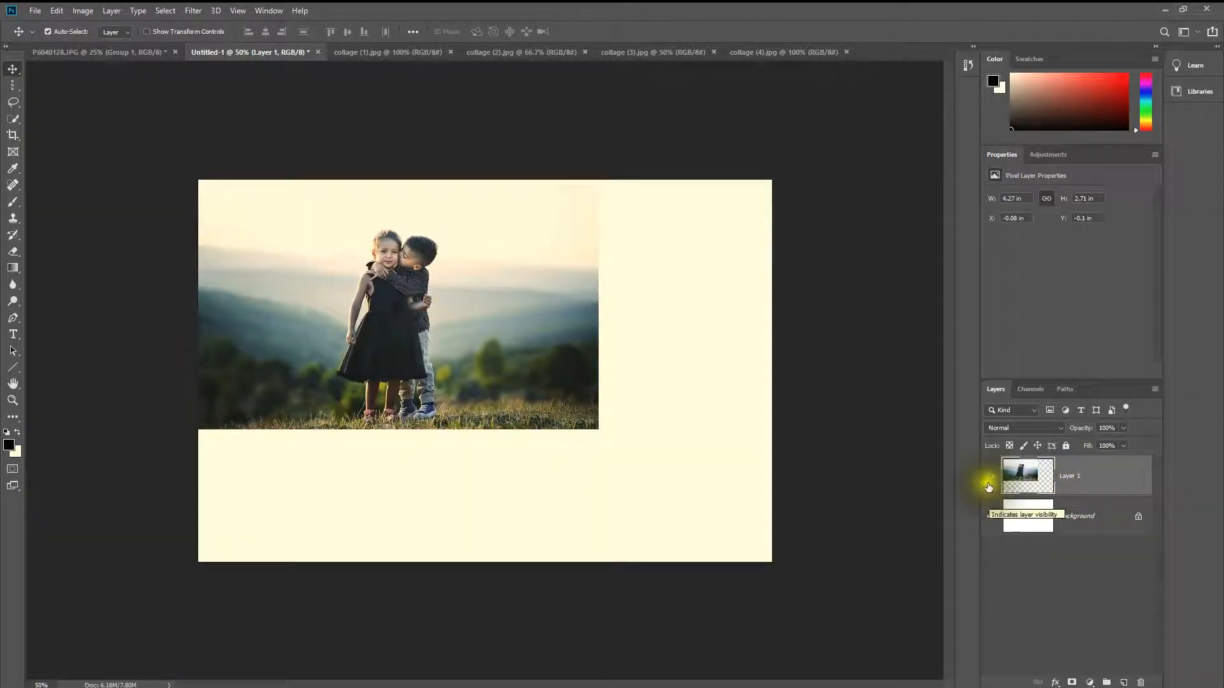
# Step: Hide and reshow the layer of the two children, and move its photo further into the canvas's upper-left corner
pyautogui.click(991, 477)
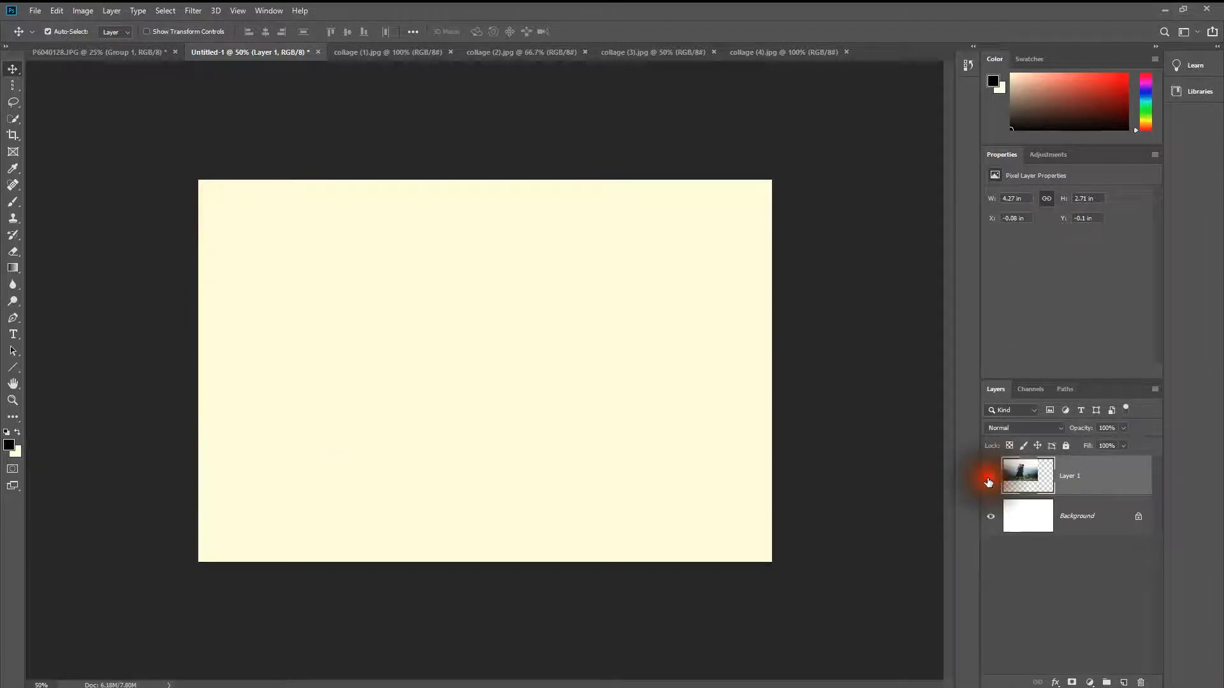
pyautogui.click(991, 477)
pyautogui.moveTo(437, 317); pyautogui.dragTo(389, 293)
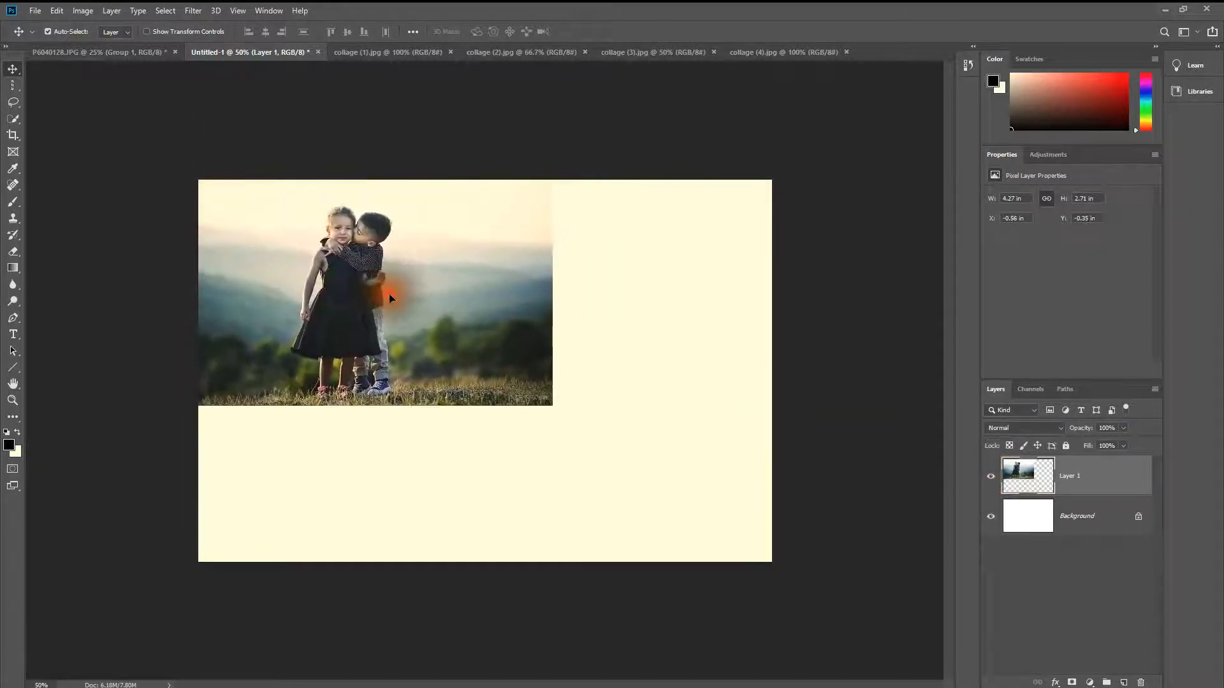
# Step: Copy the collage (2) sunset pier photo into the Untitled-1 postcard and position it over the lower right of the canvas
pyautogui.click(474, 52)
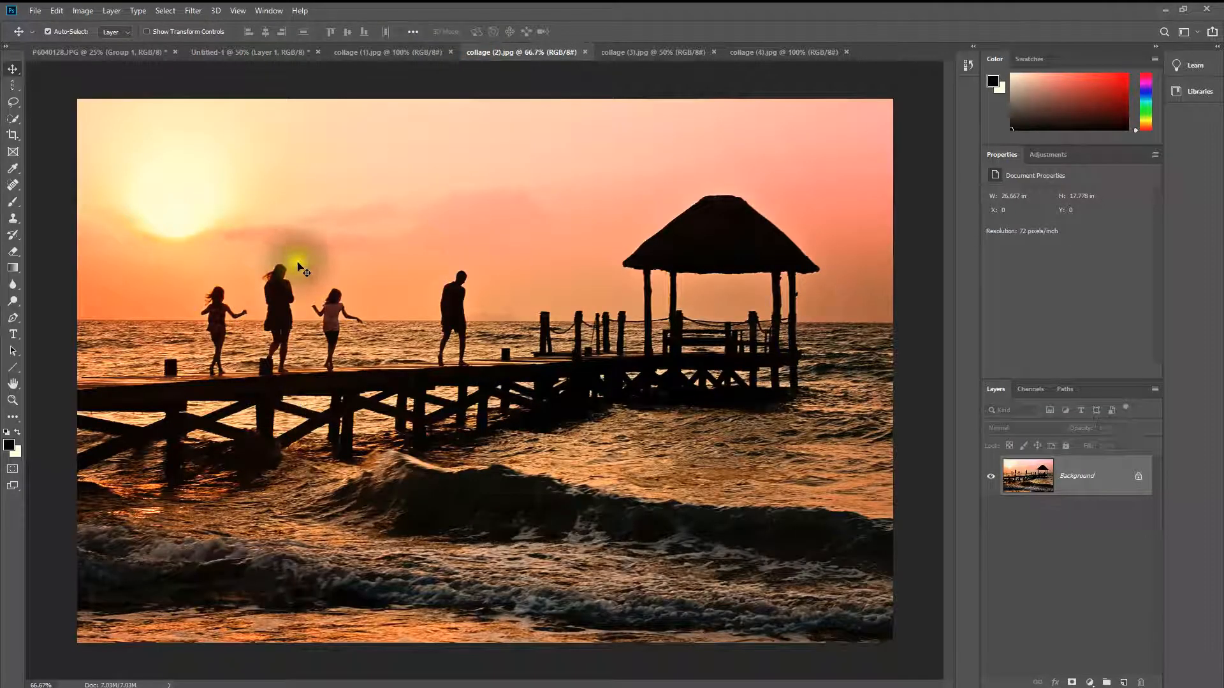
pyautogui.click(240, 51)
pyautogui.moveTo(240, 47); pyautogui.dragTo(513, 356)
pyautogui.moveTo(339, 303); pyautogui.dragTo(322, 280)
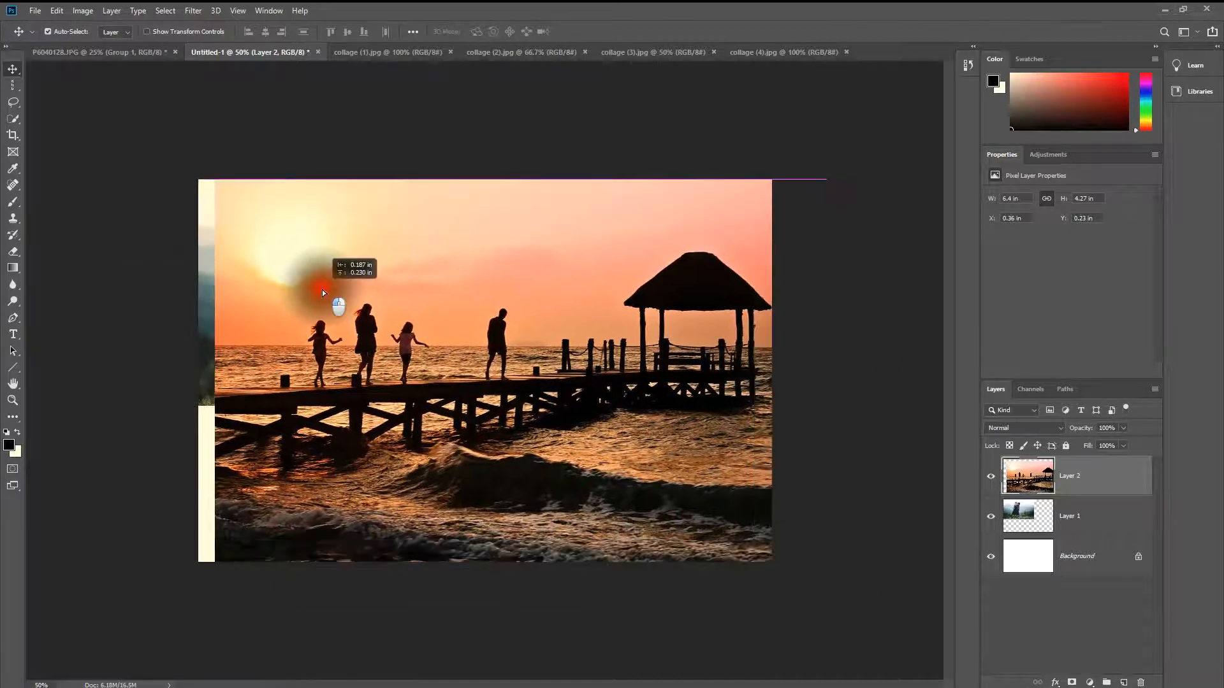
pyautogui.moveTo(325, 350); pyautogui.dragTo(325, 385)
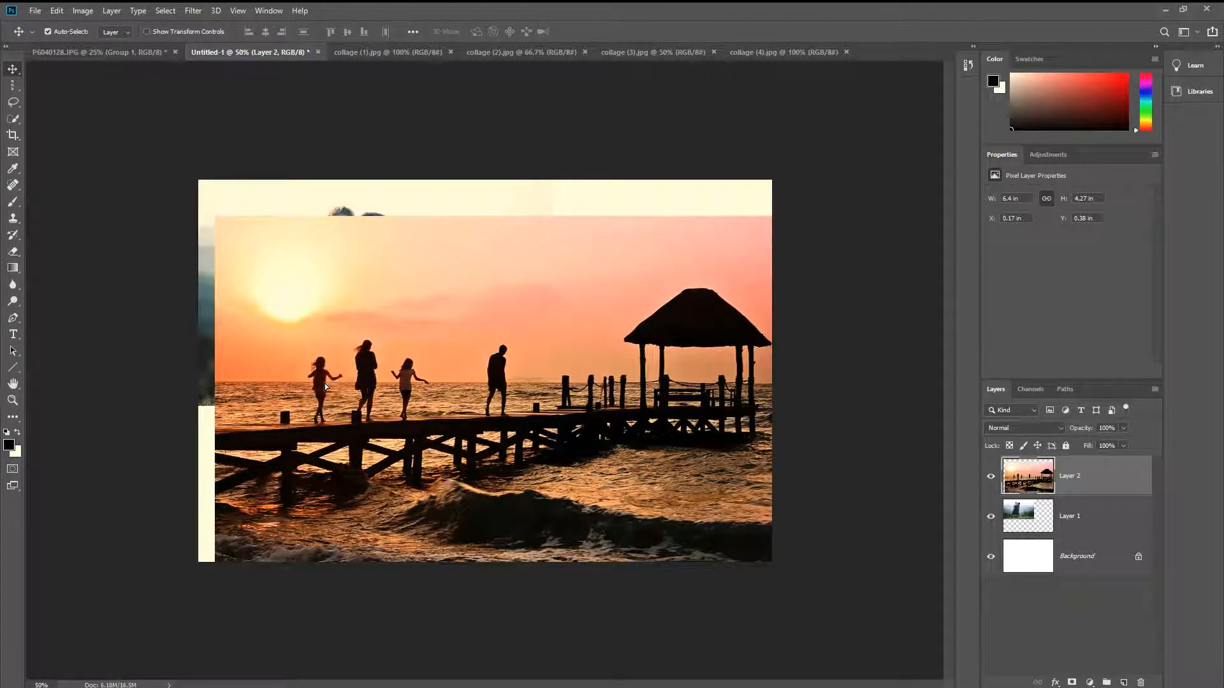
pyautogui.click(324, 385)
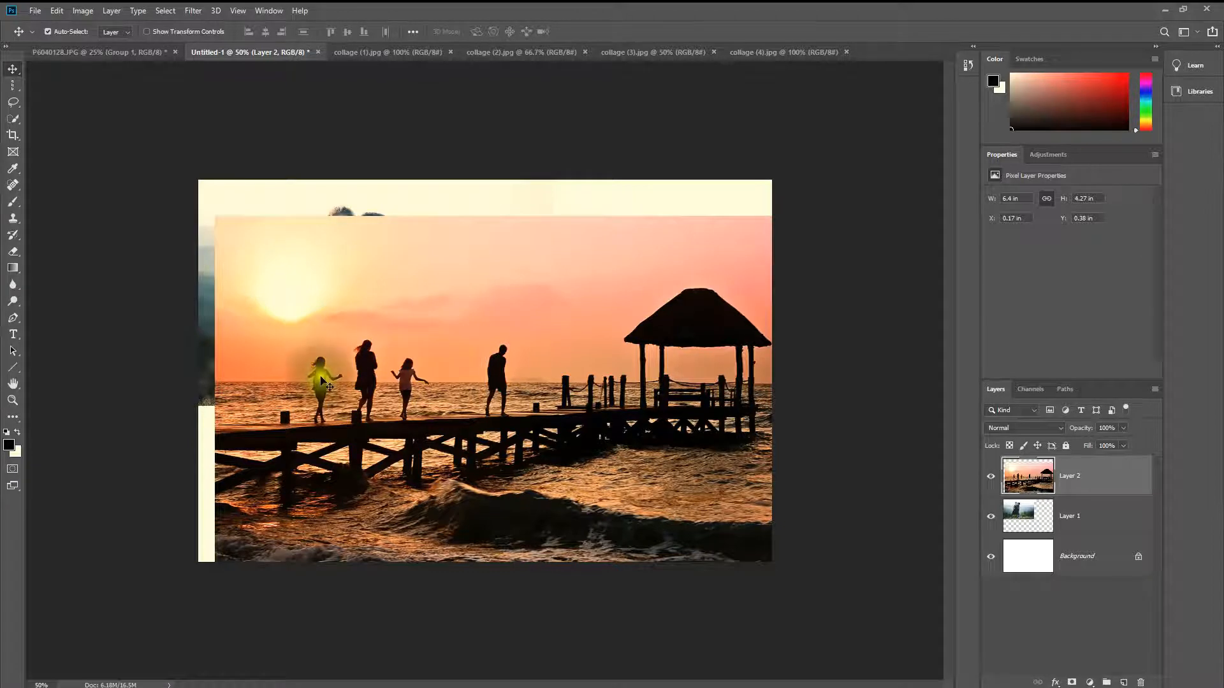
# Step: Free Transform the sunset pier photo, scale it proportionally to about 74%, and move it up within the canvas
pyautogui.click(125, 32)
pyautogui.click(62, 10)
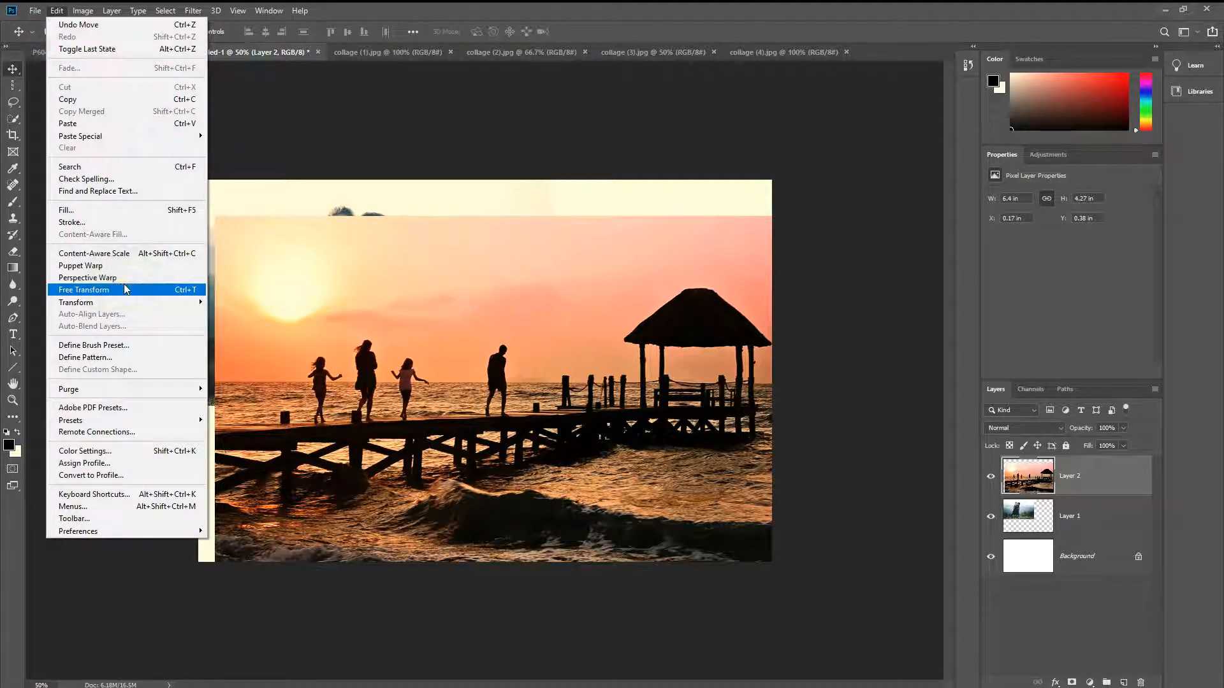
pyautogui.click(125, 289)
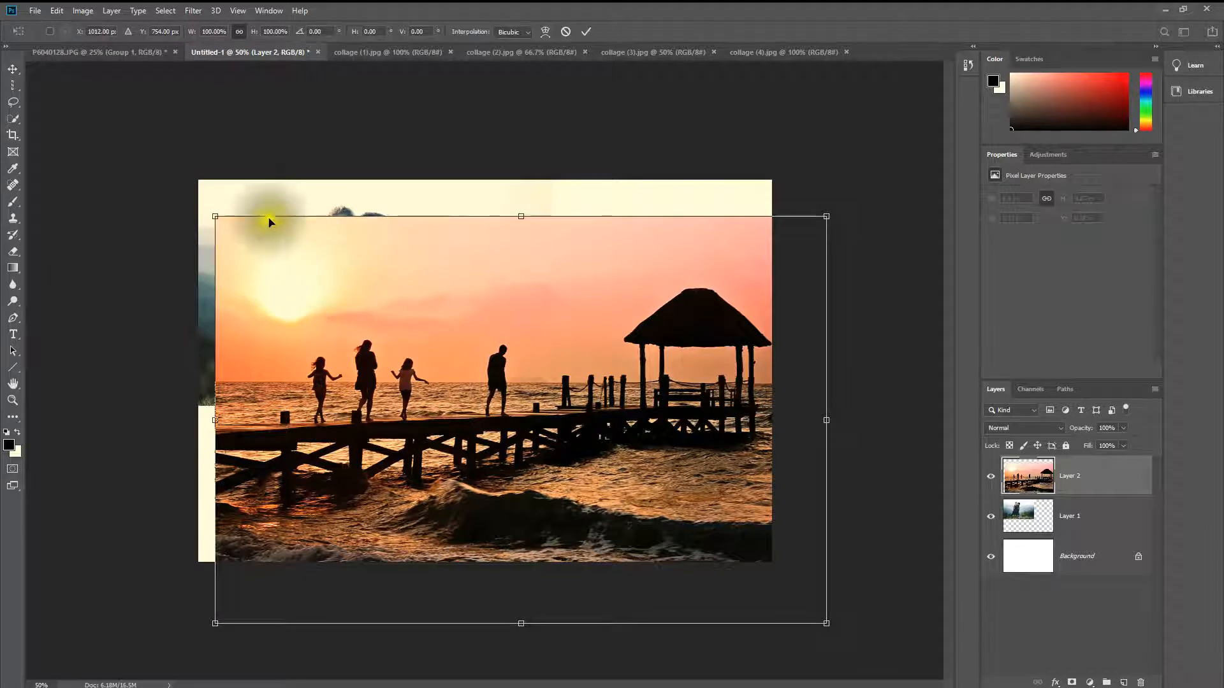
pyautogui.moveTo(625, 344); pyautogui.dragTo(627, 359)
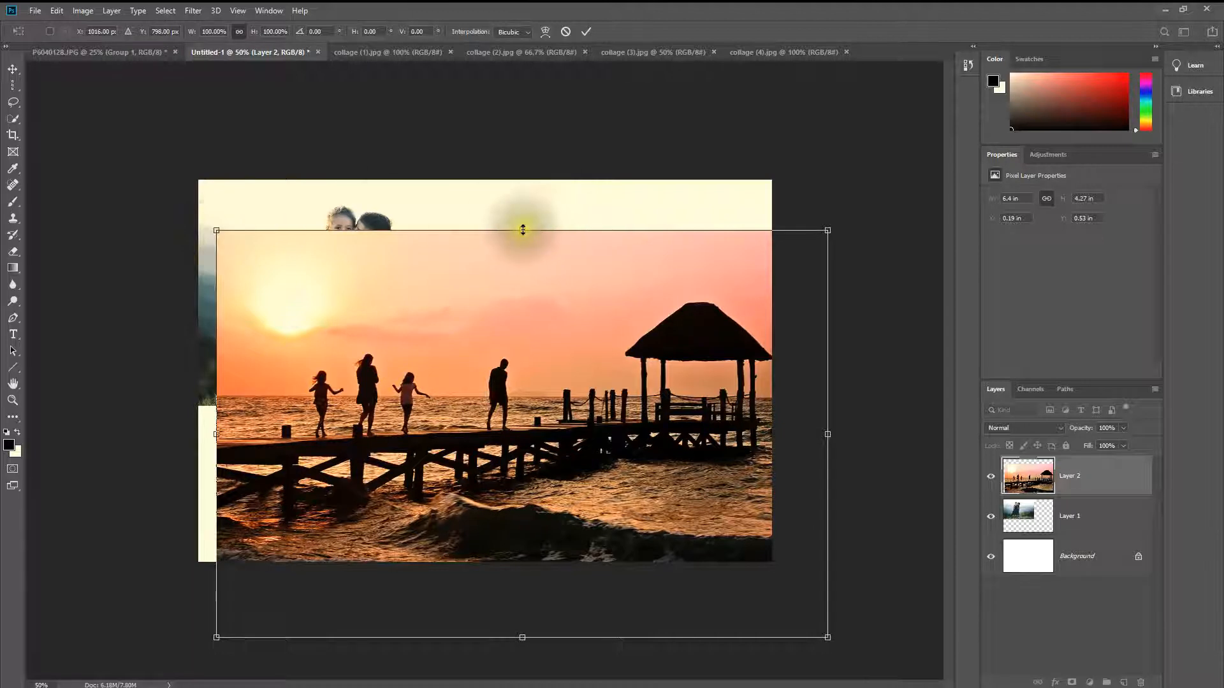
pyautogui.moveTo(523, 229); pyautogui.dragTo(527, 336)
pyautogui.moveTo(535, 427); pyautogui.dragTo(540, 323)
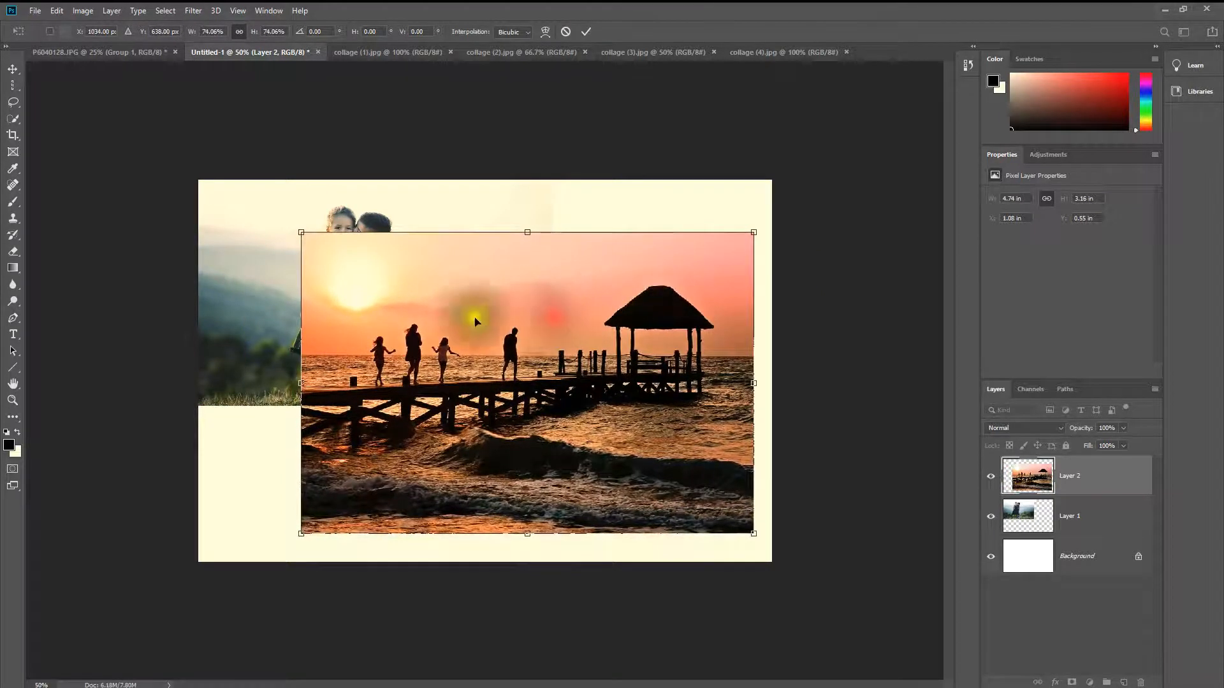
# Step: Try resizing the pier photo from its upper-left corner without keeping its proportions, and undo the resize
pyautogui.moveTo(324, 243); pyautogui.dragTo(349, 262)
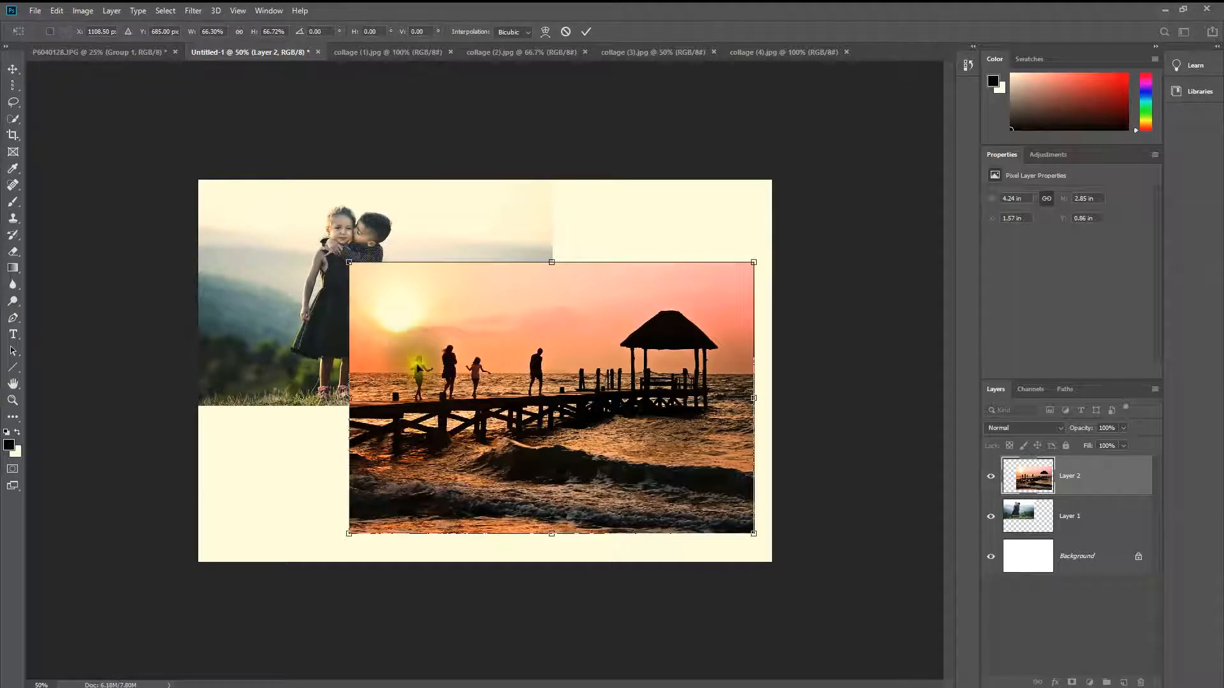
pyautogui.moveTo(349, 262); pyautogui.dragTo(418, 289)
pyautogui.hotkey('ctrl', 'z')
# Step: Scale the pier photo proportionally to about 55% (3.52 x 2.34 in) and place it in the canvas's upper-right corner
pyautogui.moveTo(302, 232); pyautogui.dragTo(432, 319)
pyautogui.moveTo(550, 484); pyautogui.dragTo(567, 356)
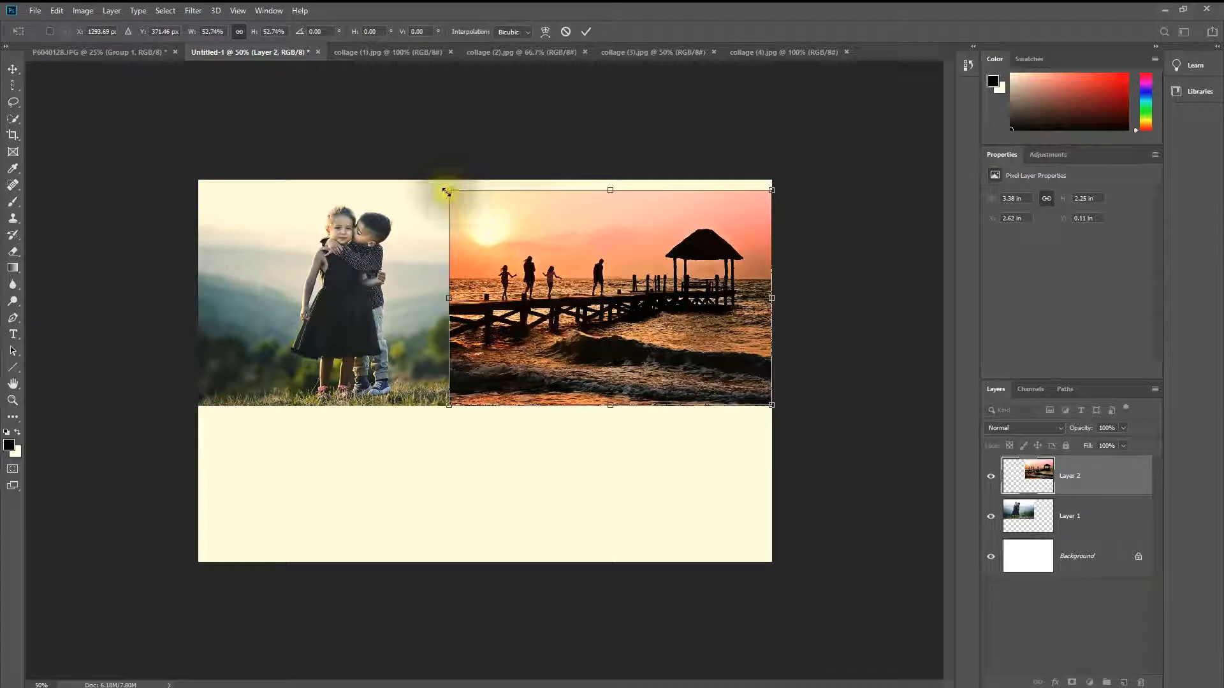
pyautogui.moveTo(450, 190); pyautogui.dragTo(436, 181)
# Step: Hide and reshow the layers of the pier photo and the two hugging children to compare how they overlap
pyautogui.click(990, 476)
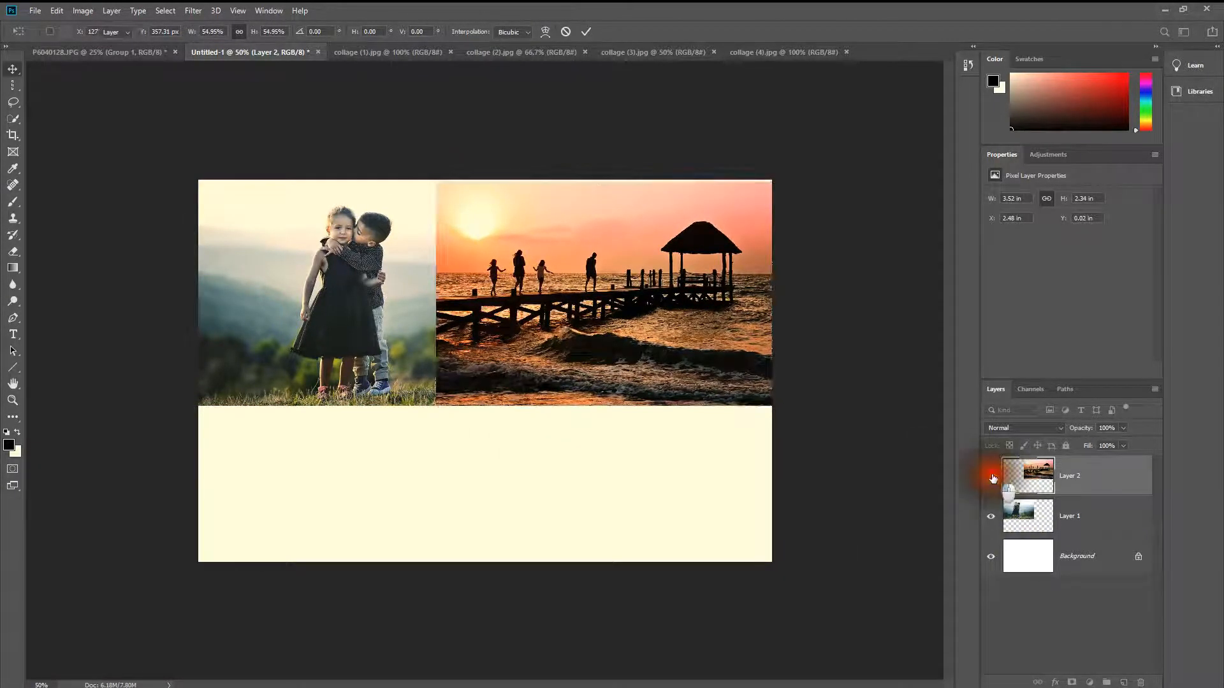
pyautogui.click(991, 517)
pyautogui.click(991, 516)
pyautogui.click(990, 476)
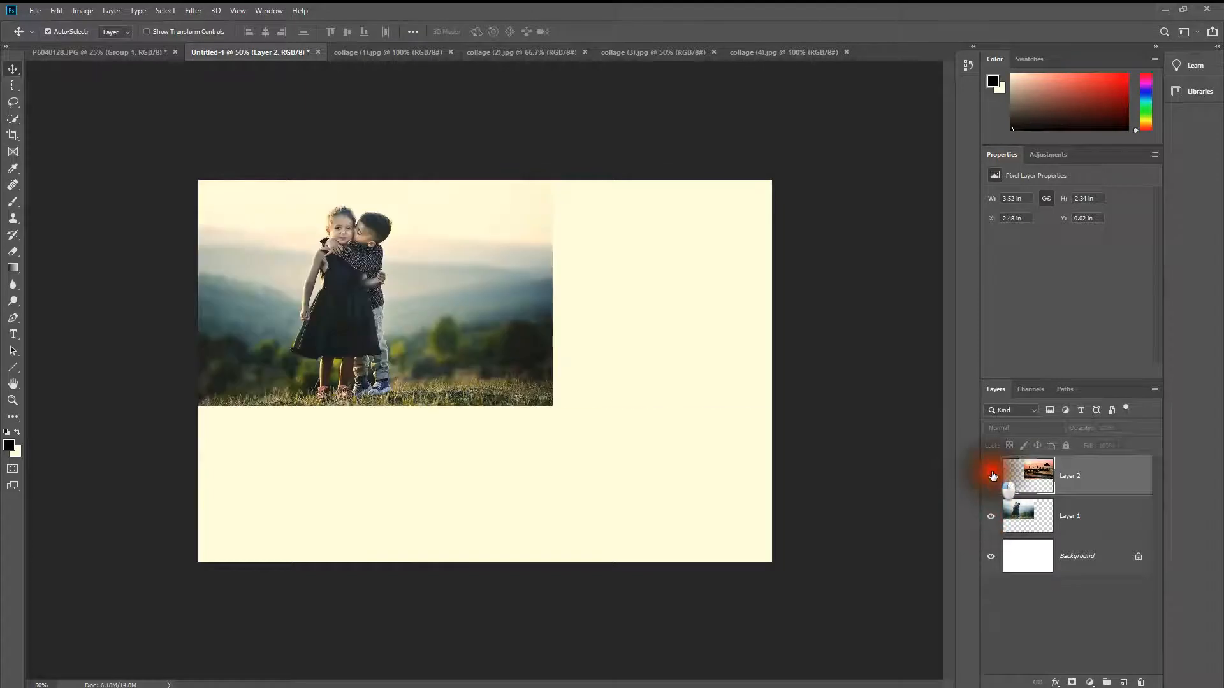
# Step: Copy the collage (3) silhouette photo into the Untitled-1 postcard and position it over the canvas's lower part, against the right edge
pyautogui.click(511, 55)
pyautogui.click(629, 52)
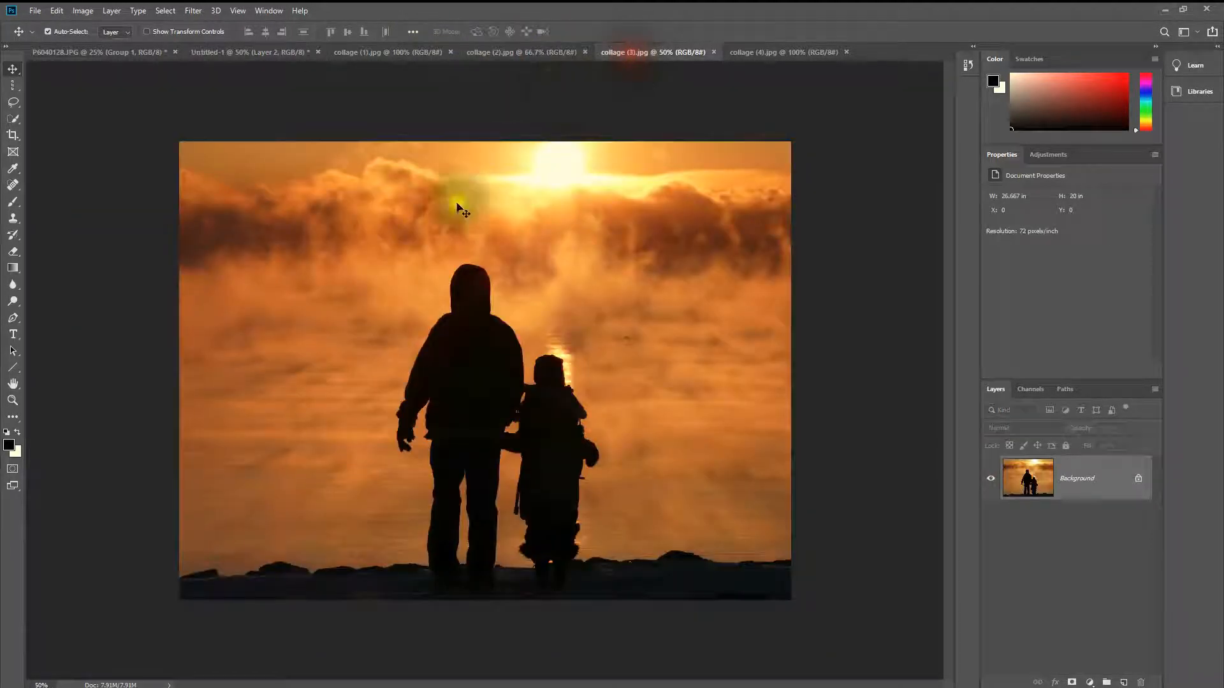
pyautogui.moveTo(214, 55); pyautogui.dragTo(350, 404)
pyautogui.moveTo(479, 317); pyautogui.dragTo(585, 368)
# Step: Try to scale the silhouette photo proportionally to about 43% and place it over the canvas's lower left
pyautogui.hotkey('ctrl', 't')
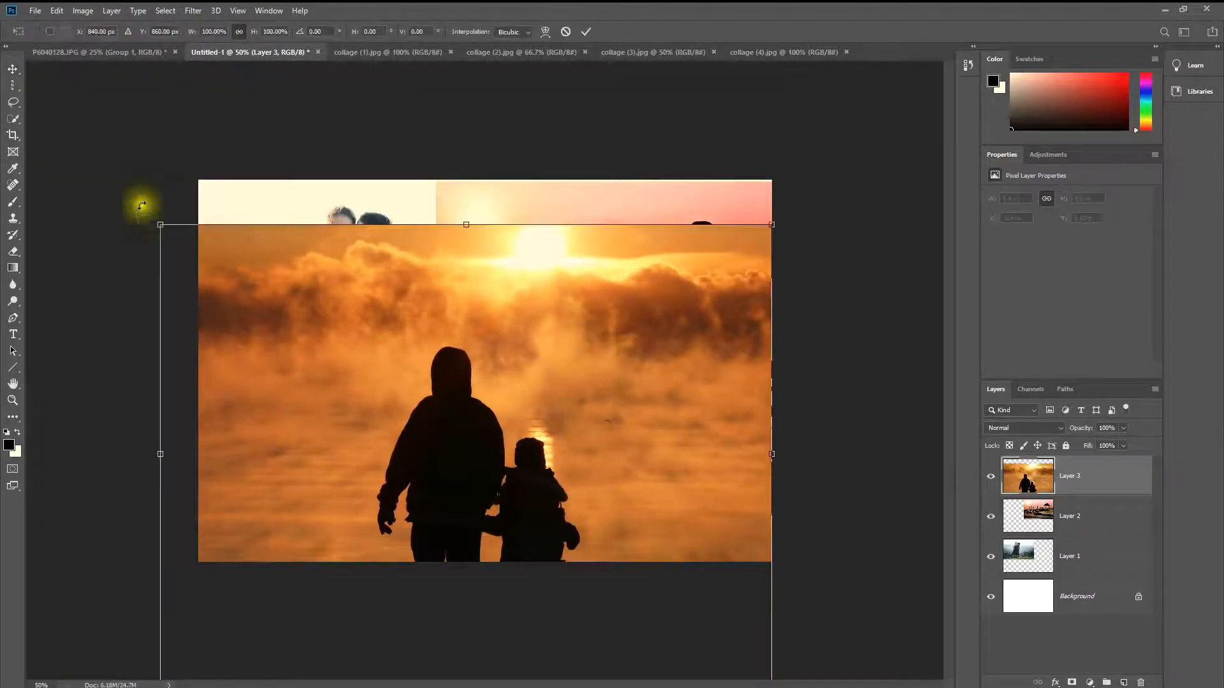
pyautogui.moveTo(162, 220); pyautogui.dragTo(332, 428)
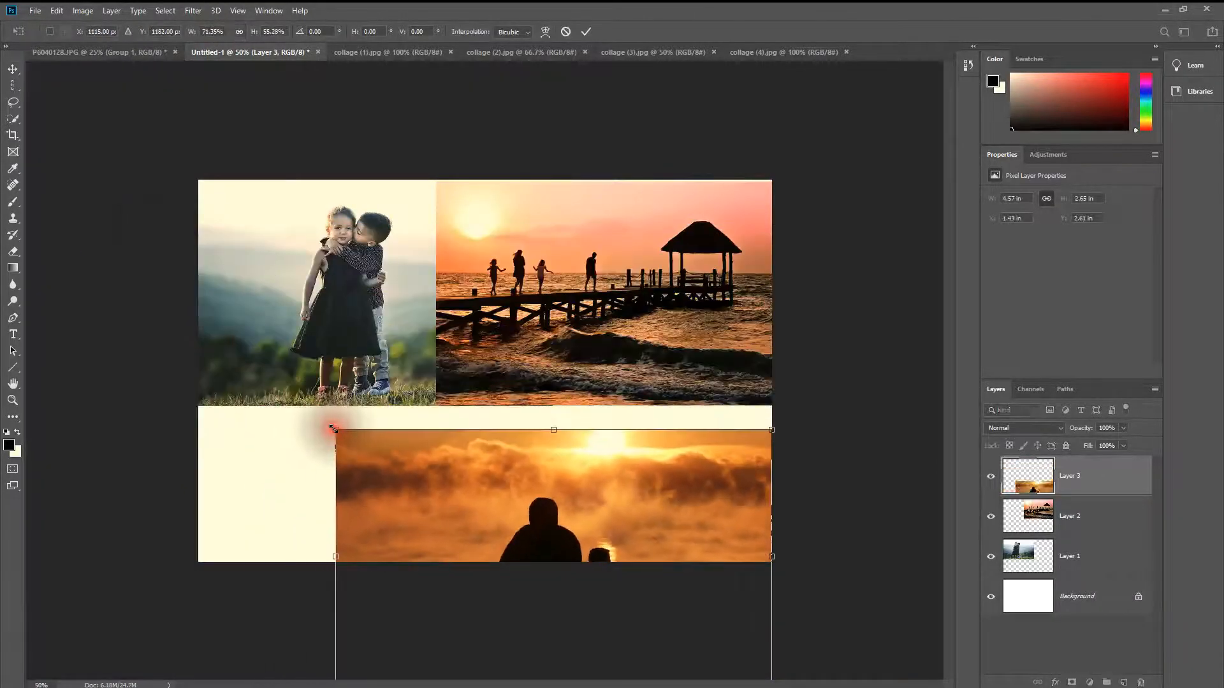
pyautogui.hotkey('ctrl', 'z')
pyautogui.moveTo(159, 228); pyautogui.dragTo(376, 411)
pyautogui.moveTo(460, 532); pyautogui.dragTo(390, 320)
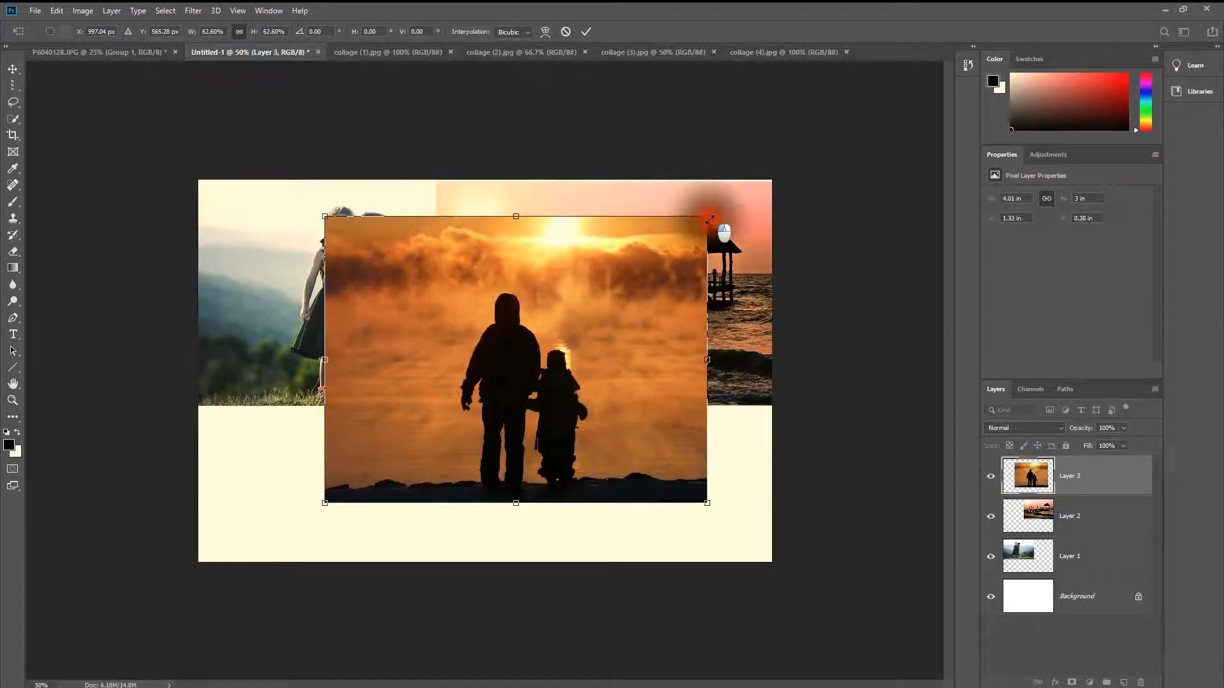
pyautogui.moveTo(702, 220); pyautogui.dragTo(577, 309)
pyautogui.moveTo(533, 347); pyautogui.dragTo(428, 410)
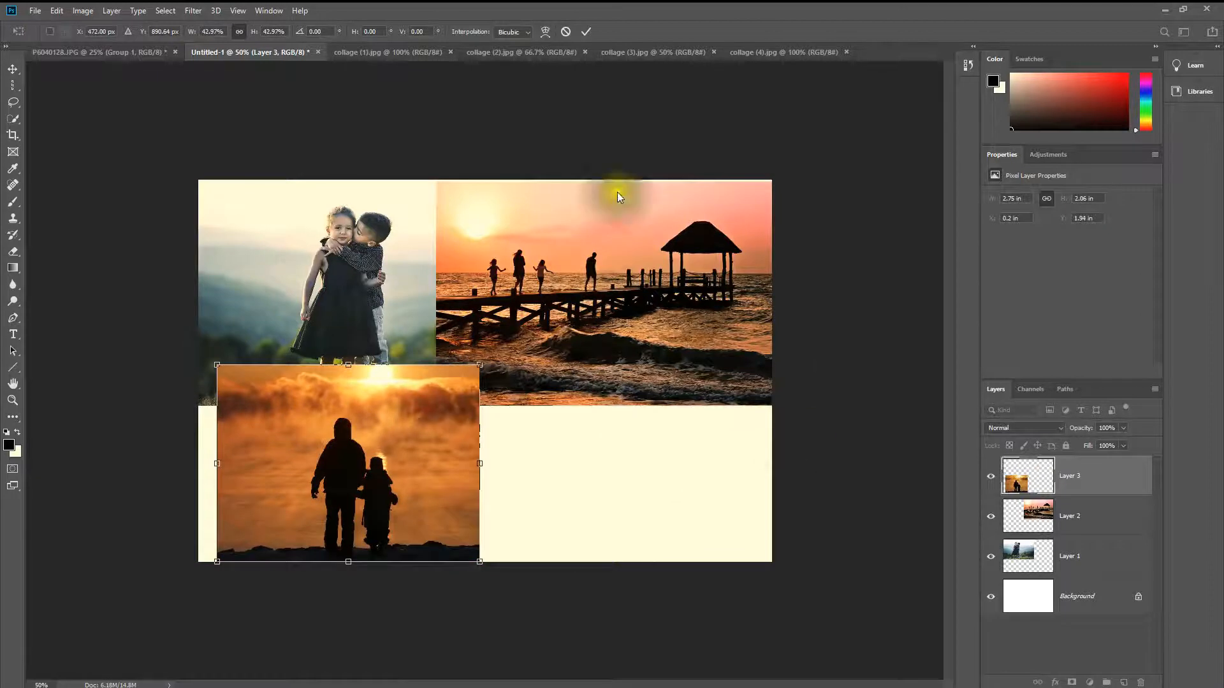
# Step: Copy the collage (4) photo into the Untitled-1 postcard and shift it down against the canvas's right edge
pyautogui.click(770, 53)
pyautogui.click(198, 51)
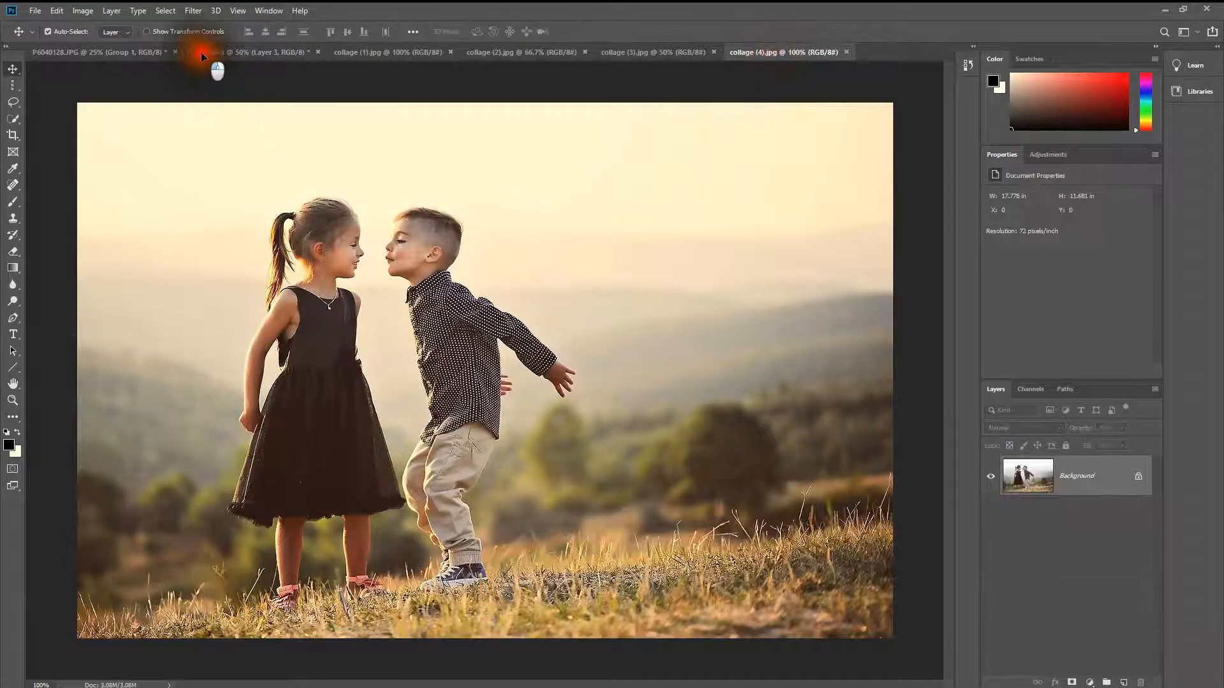
pyautogui.moveTo(201, 52); pyautogui.dragTo(564, 368)
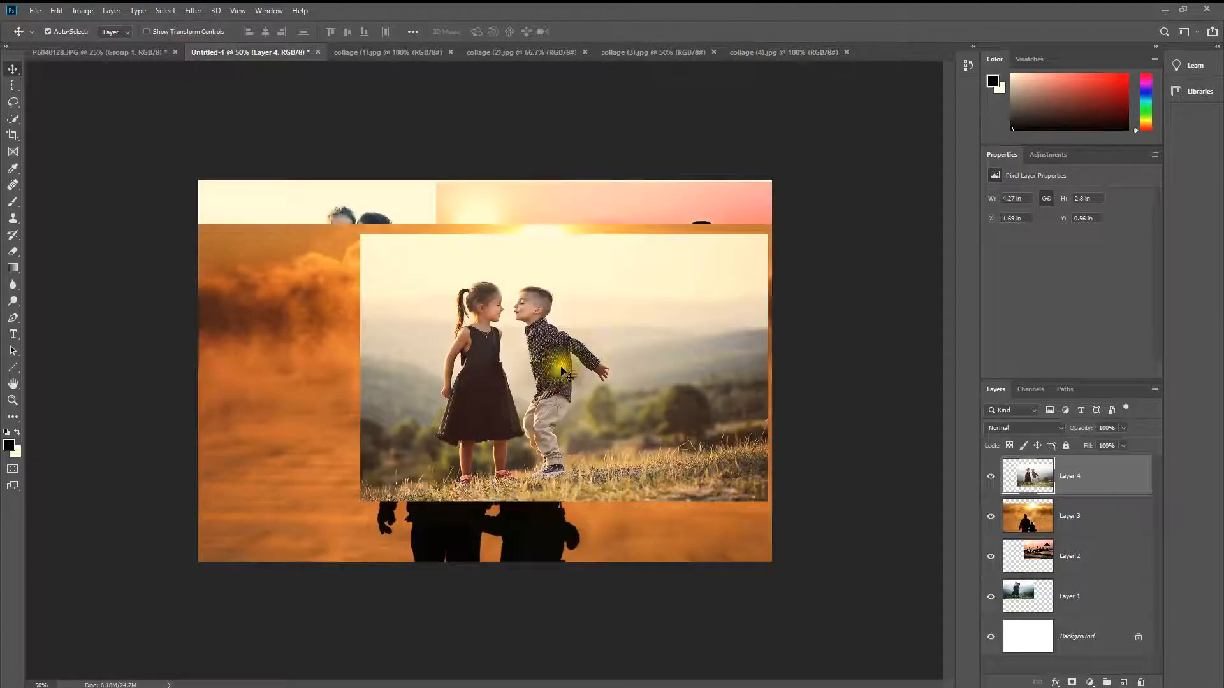
pyautogui.moveTo(528, 329); pyautogui.dragTo(533, 370)
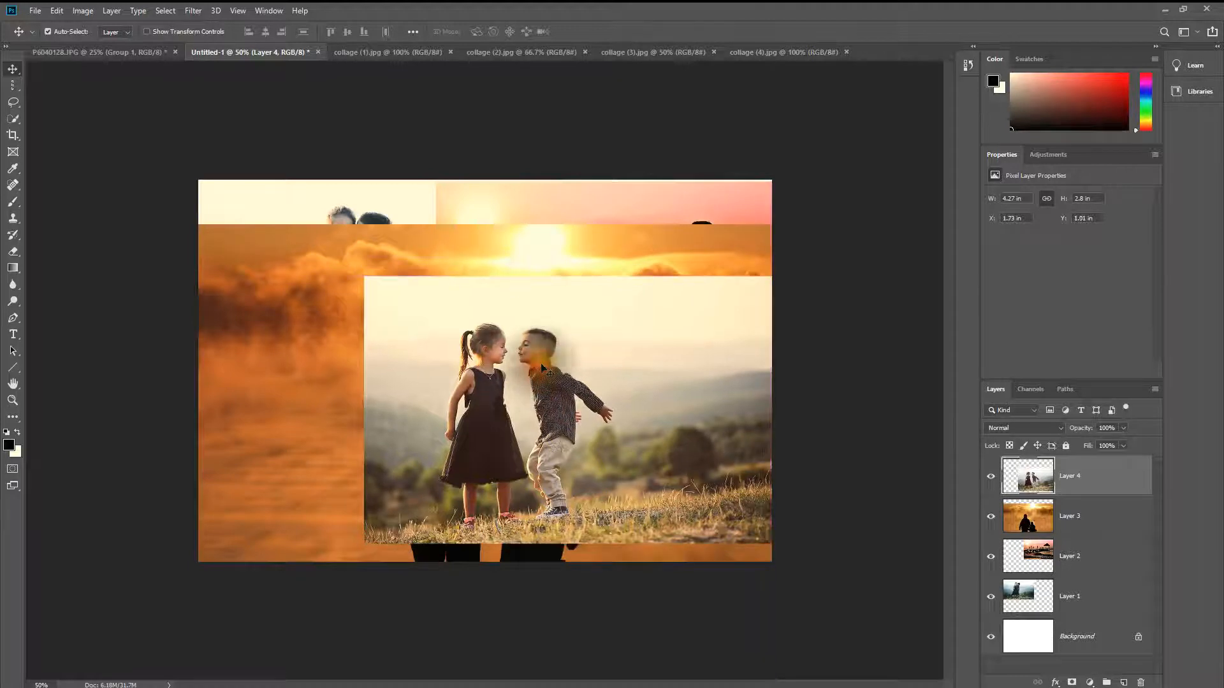
# Step: Select Layer 3 with the silhouette photo, scale it down proportionally with Free Transform, and place it in the canvas's lower-left corner
pyautogui.click(280, 269)
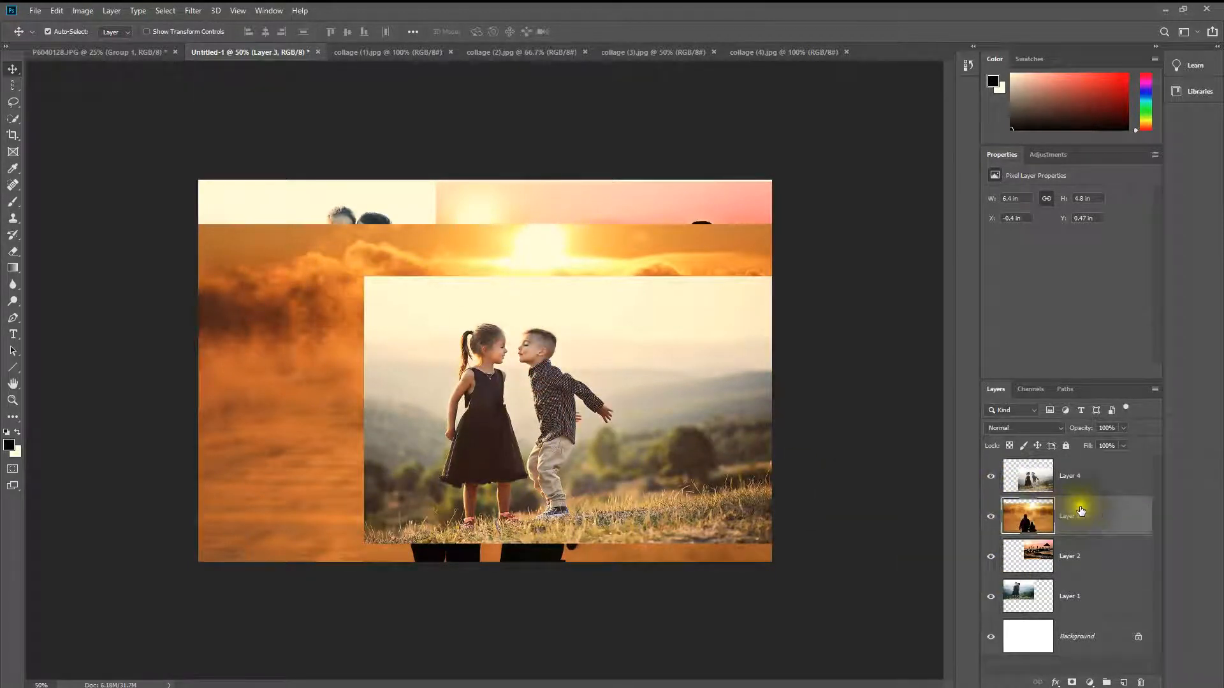
pyautogui.click(331, 386)
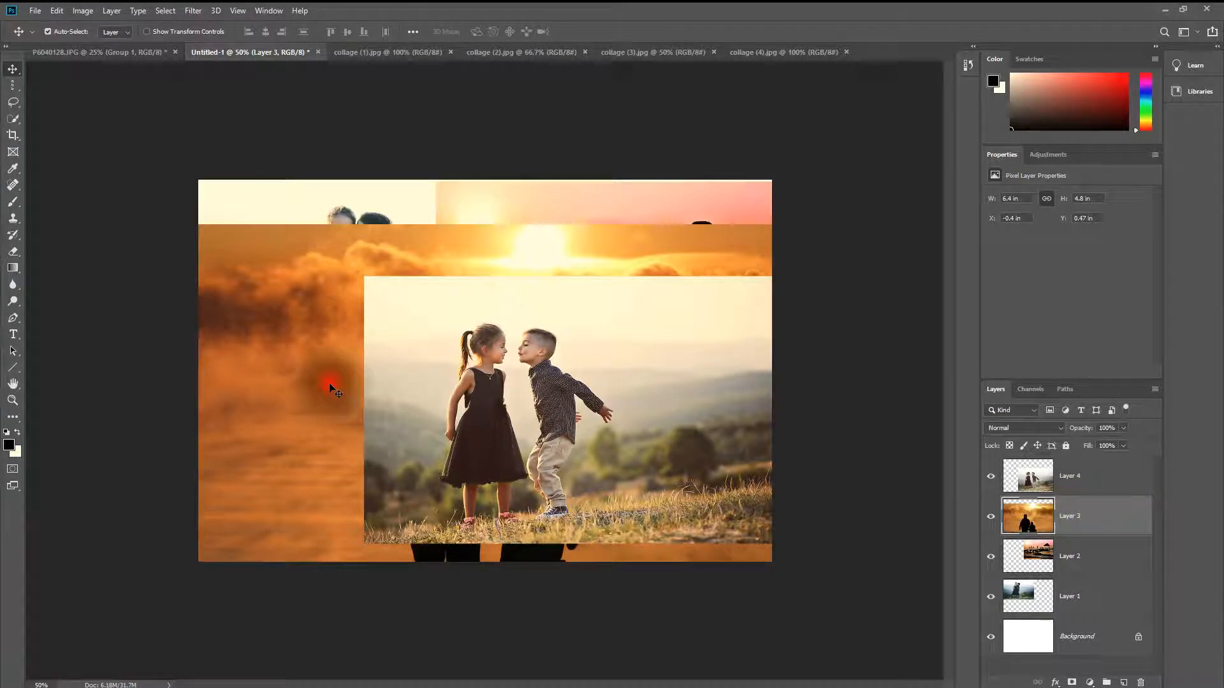
pyautogui.click(1097, 483)
pyautogui.click(1098, 510)
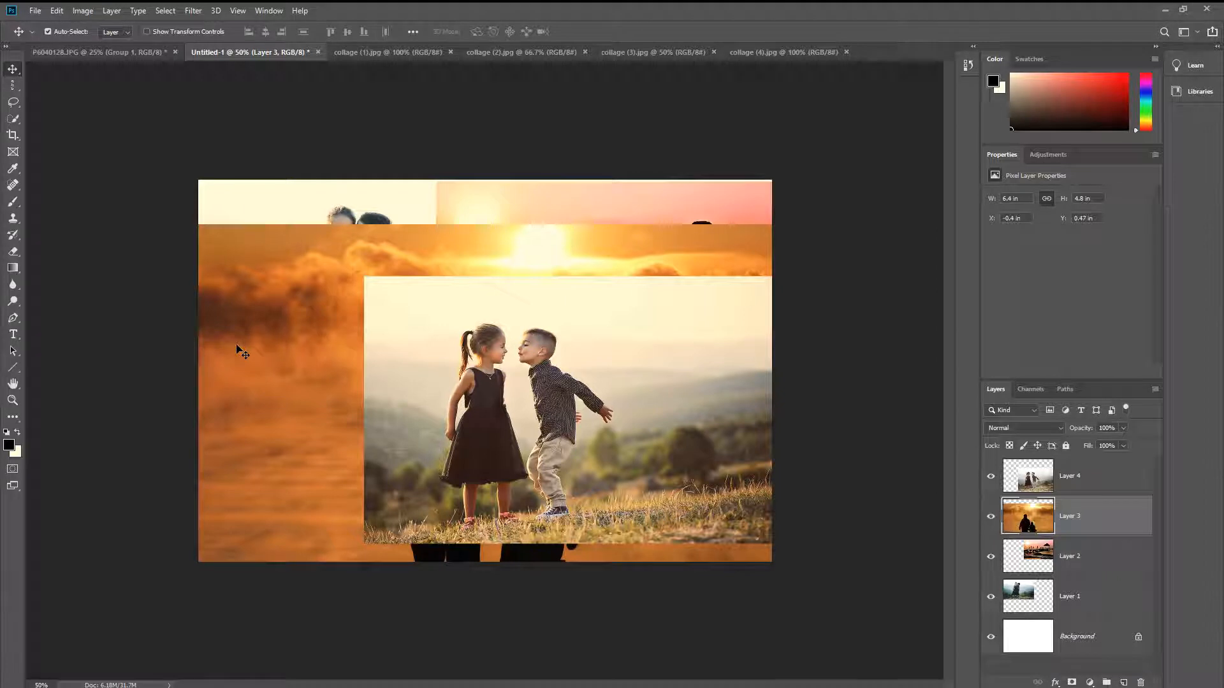
pyautogui.hotkey('ctrl', 't')
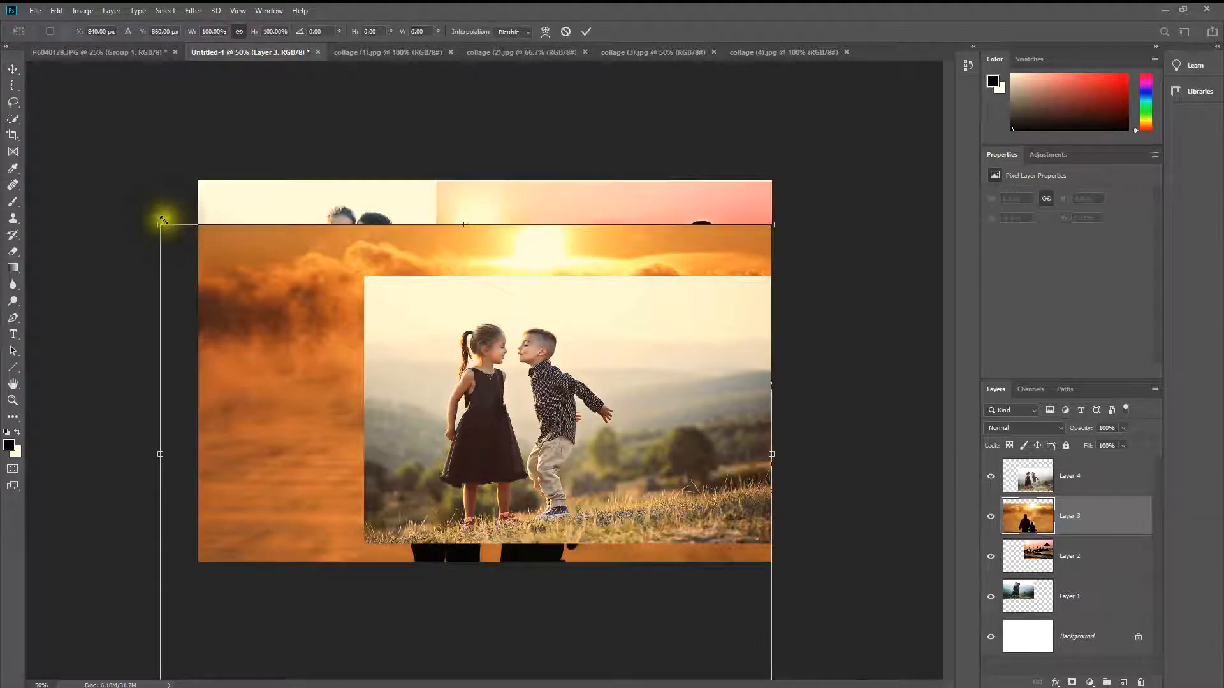
pyautogui.moveTo(161, 221); pyautogui.dragTo(372, 383)
pyautogui.moveTo(449, 554); pyautogui.dragTo(306, 395)
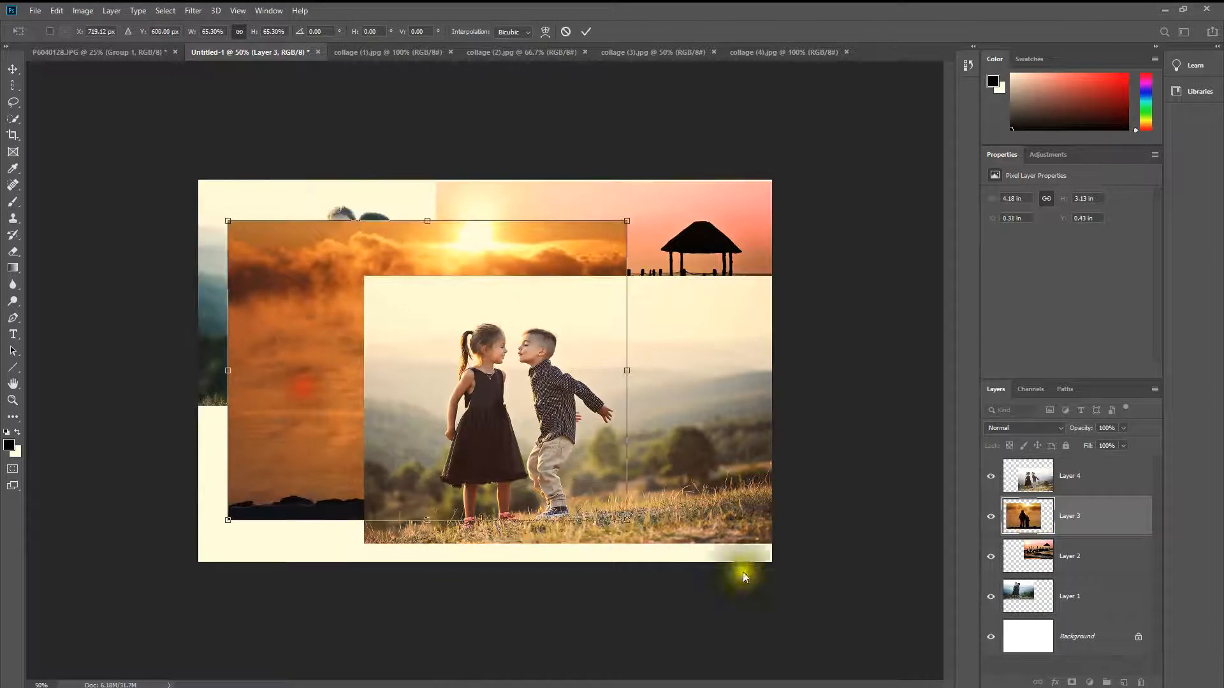
pyautogui.moveTo(631, 523); pyautogui.dragTo(520, 438)
pyautogui.moveTo(374, 347); pyautogui.dragTo(311, 504)
pyautogui.press('Return')
# Step: Move the collage (4) photo to the canvas's lower-right corner and scale it proportionally to about 85% (3.62 x 2.38 in)
pyautogui.click(621, 389)
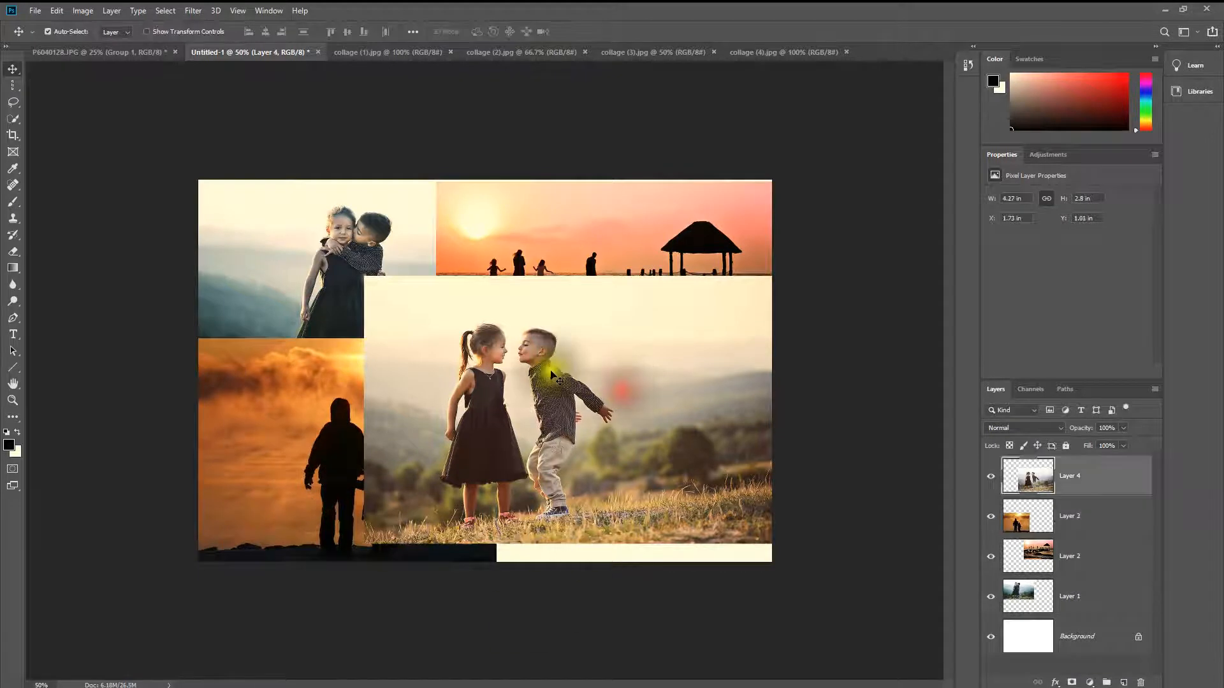
pyautogui.moveTo(607, 437); pyautogui.dragTo(614, 478)
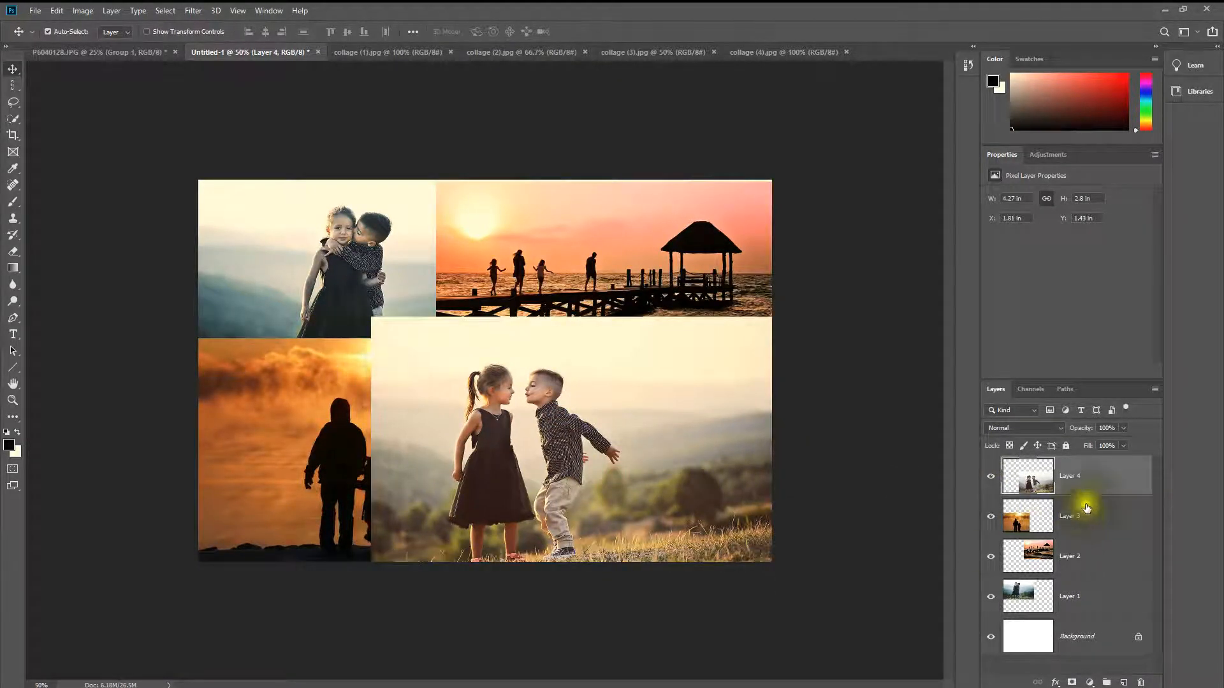
pyautogui.click(542, 299)
pyautogui.click(344, 281)
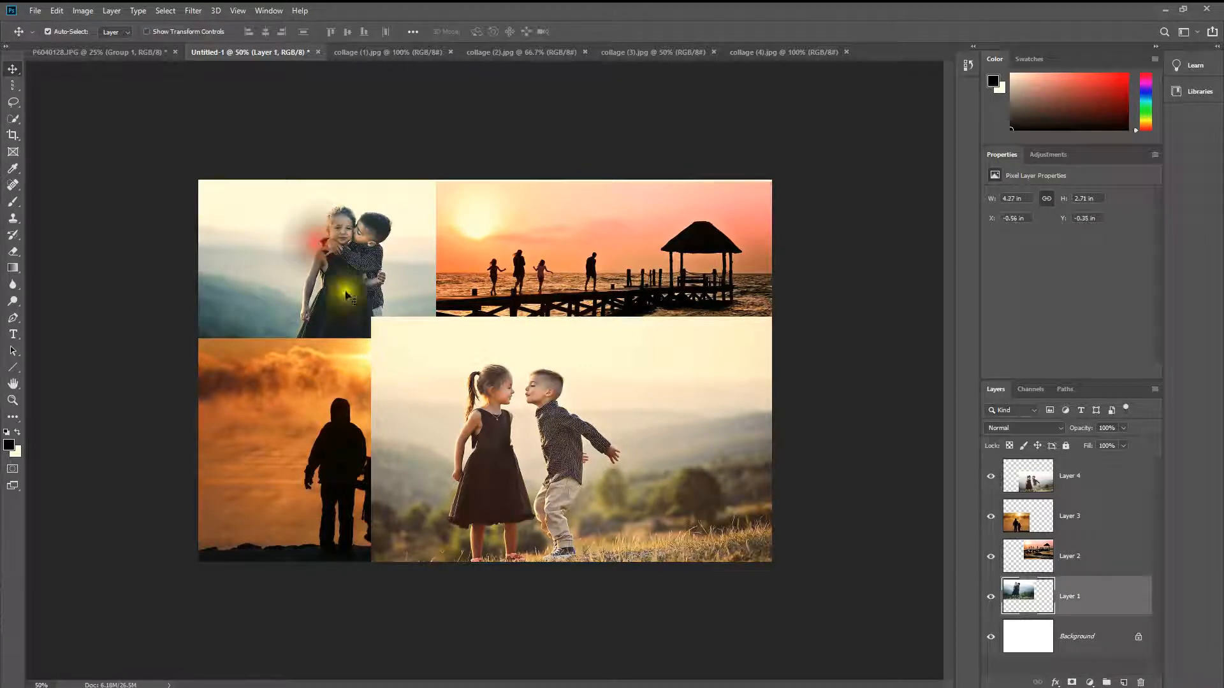
pyautogui.click(297, 392)
pyautogui.click(1111, 476)
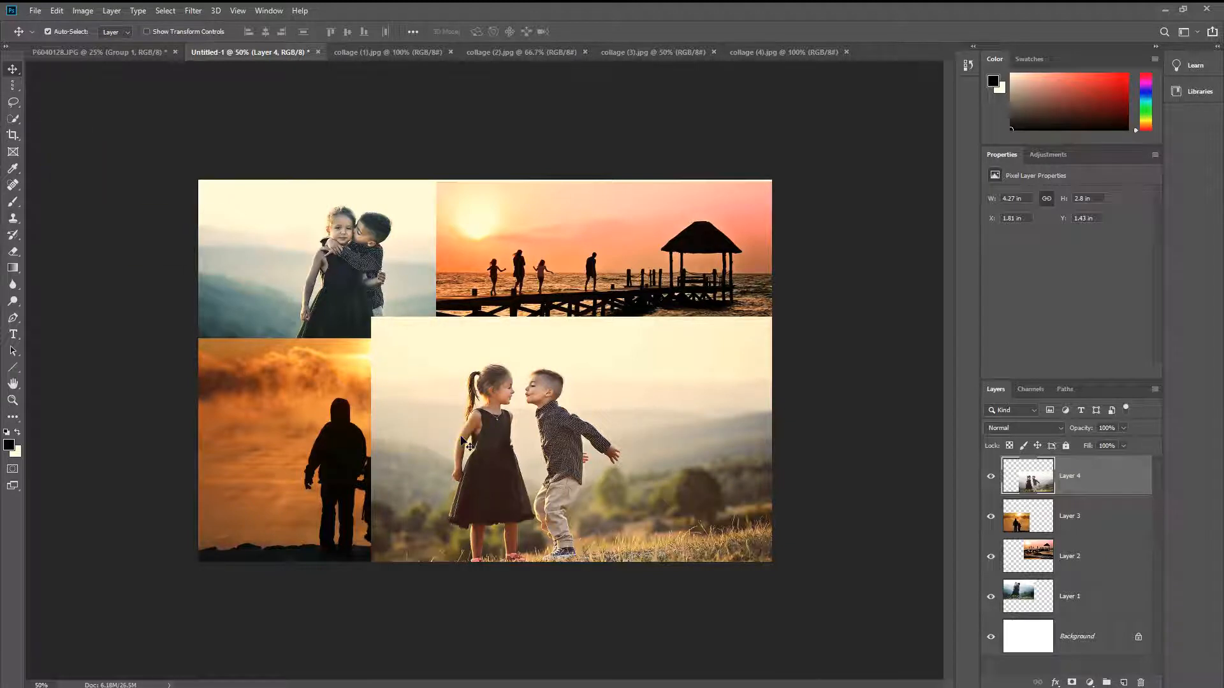
pyautogui.hotkey('ctrl', 't')
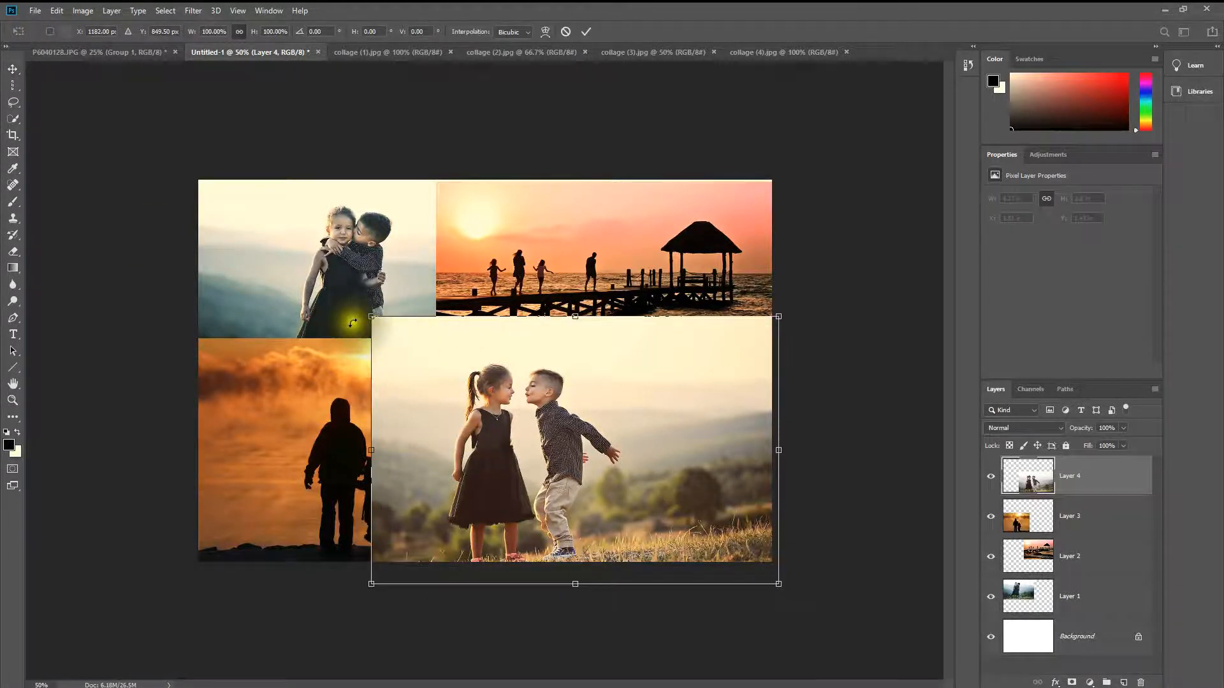
pyautogui.moveTo(369, 319); pyautogui.dragTo(425, 350)
pyautogui.moveTo(462, 405); pyautogui.dragTo(465, 400)
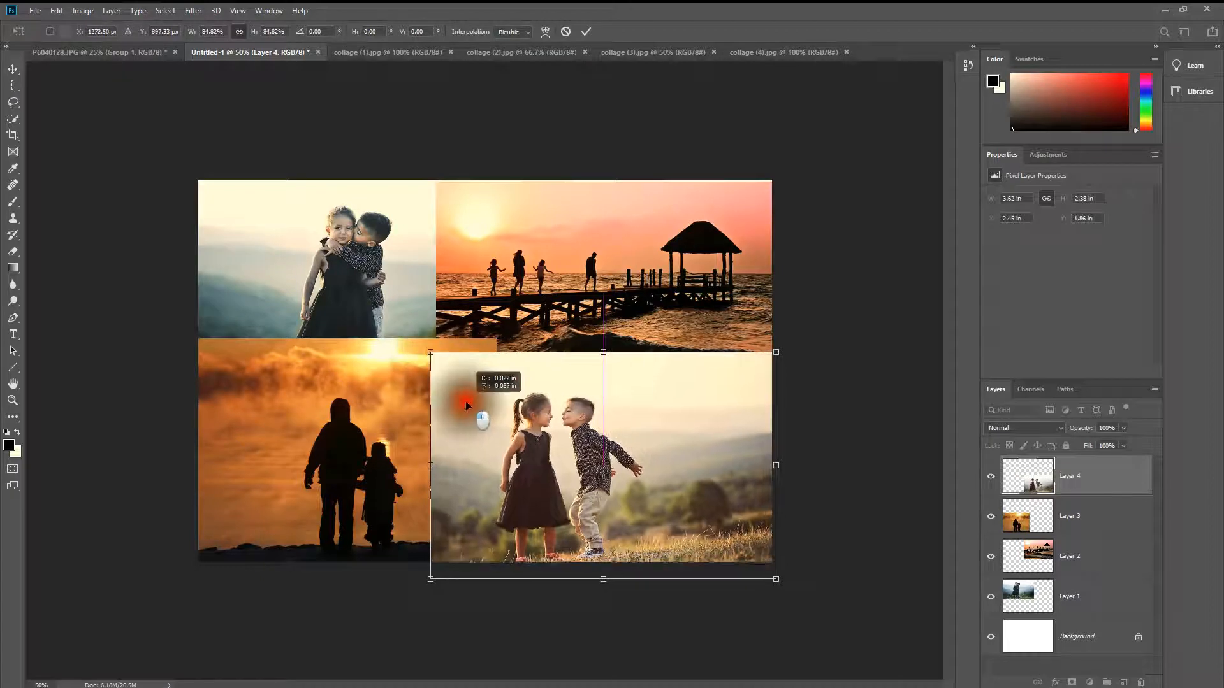
pyautogui.press('Return')
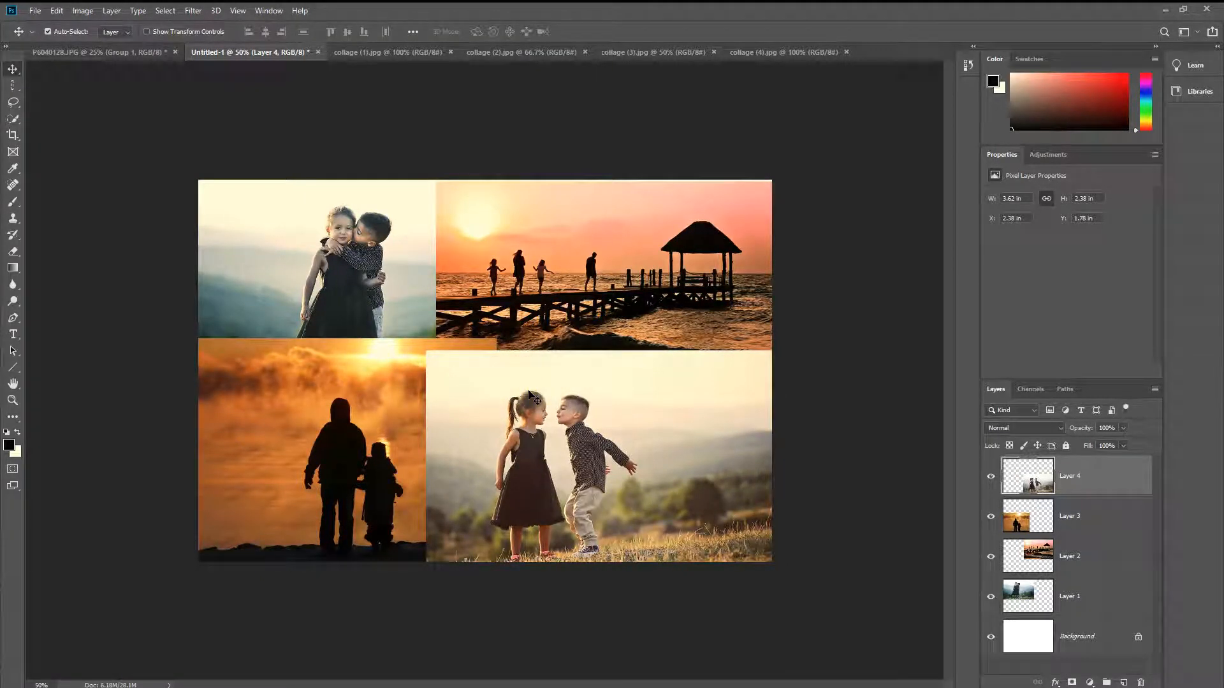
# Step: Align the pier photo with the canvas's top edge and select the silhouette photo where it overlaps the pier photo
pyautogui.moveTo(644, 262); pyautogui.dragTo(642, 263)
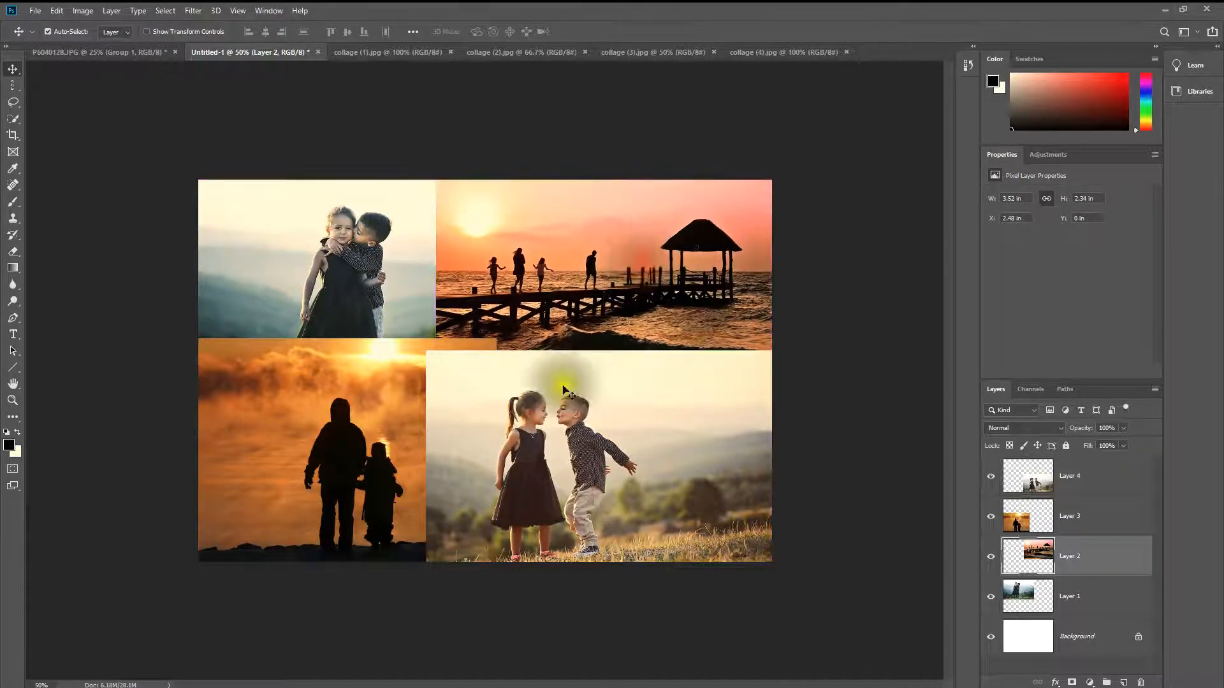
pyautogui.click(457, 345)
pyautogui.moveTo(459, 345); pyautogui.dragTo(227, 478)
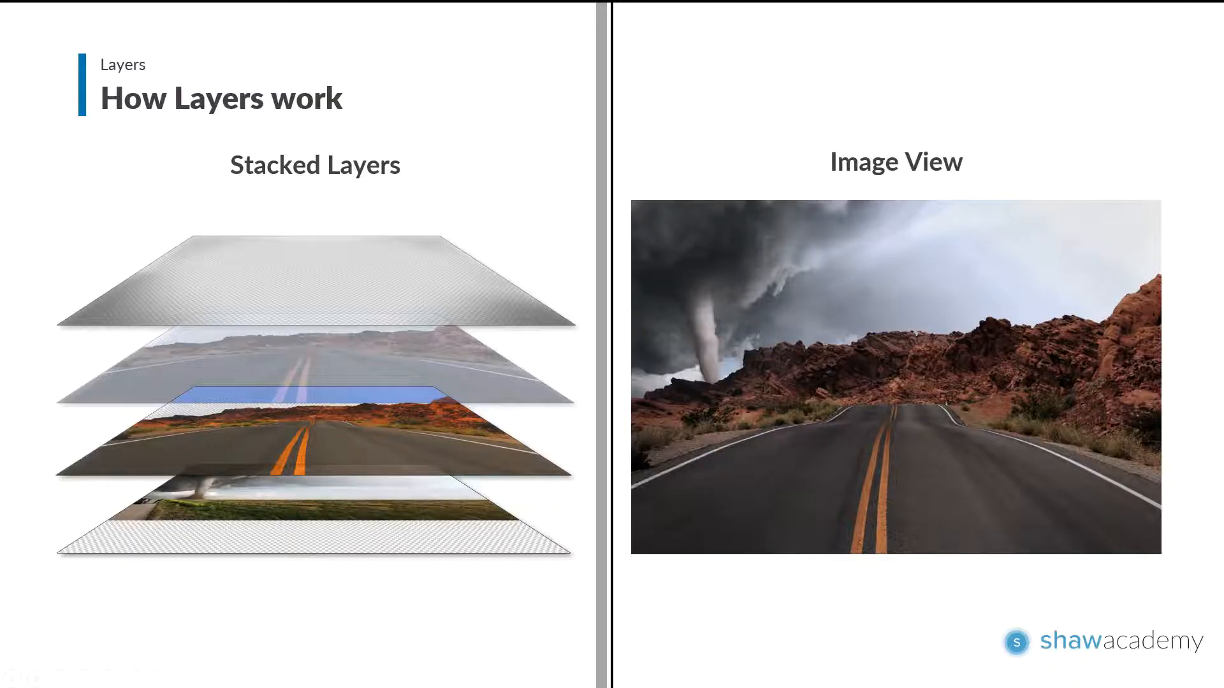
pyautogui.click(1052, 412)
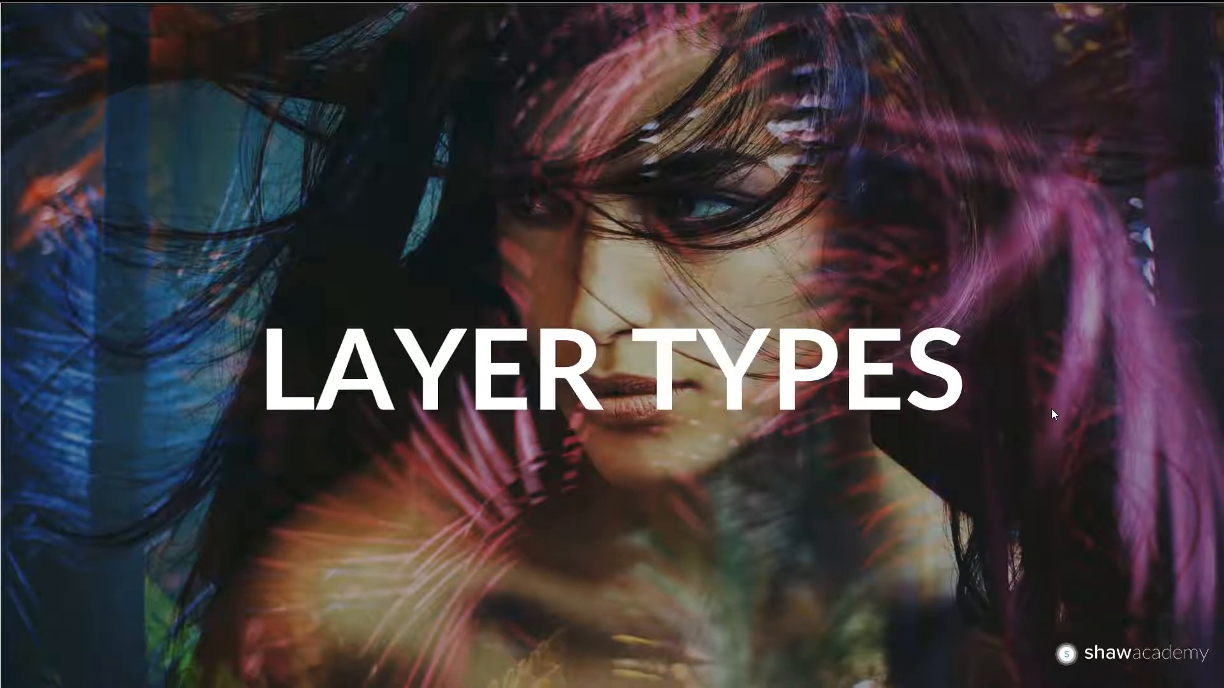
pyautogui.click(1052, 410)
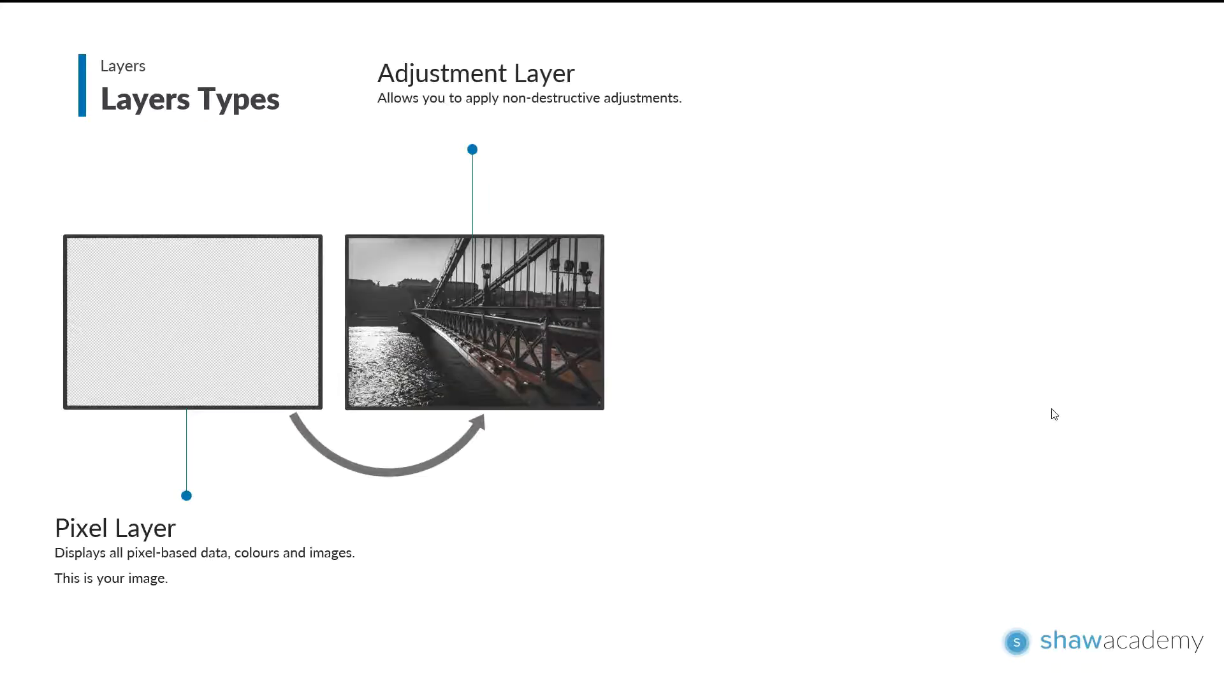
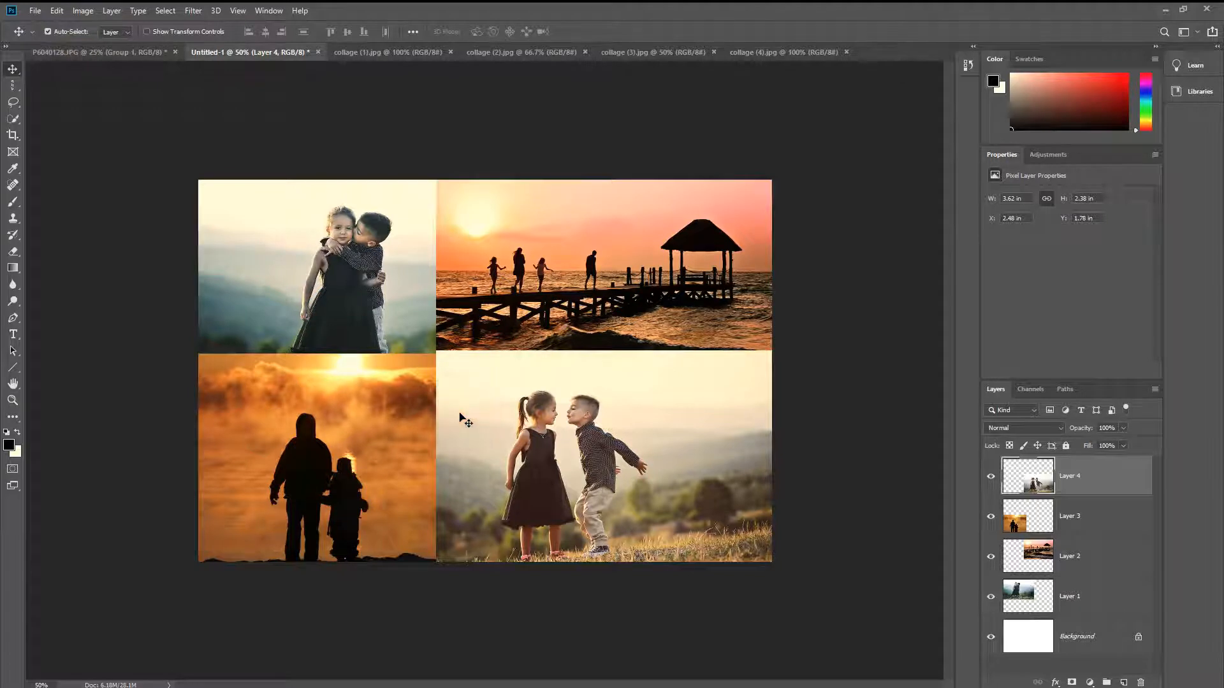
# Step: Free-transform the Layer 4 photo, rotating it about 5 degrees clockwise and scaling it to about 93 x 92% (3.55 x 2.48 in)
pyautogui.hotkey('ctrl', 't')
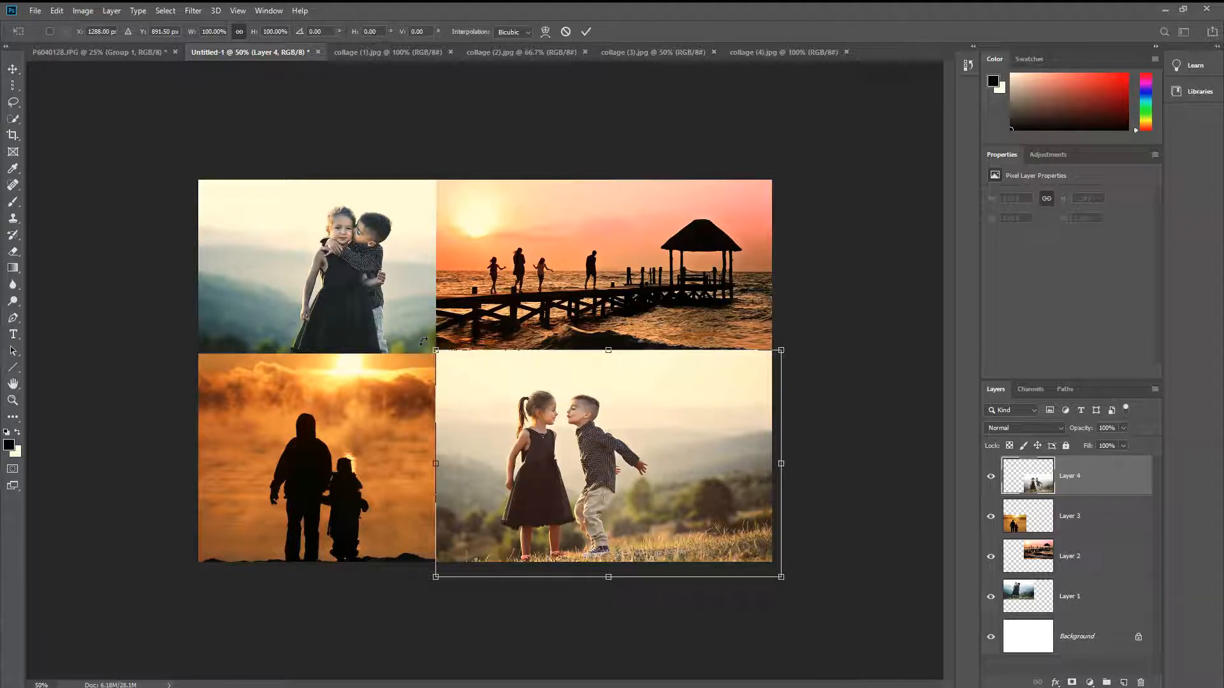
pyautogui.moveTo(421, 341)
pyautogui.mouseDown()
pyautogui.moveTo(458, 329)
pyautogui.moveTo(442, 333)
pyautogui.mouseUp()
pyautogui.moveTo(510, 404); pyautogui.dragTo(510, 393)
pyautogui.moveTo(790, 344); pyautogui.dragTo(784, 348)
pyautogui.moveTo(697, 415)
pyautogui.mouseDown()
pyautogui.moveTo(715, 417)
pyautogui.moveTo(675, 418)
pyautogui.mouseUp()
pyautogui.moveTo(747, 371)
pyautogui.mouseDown()
pyautogui.moveTo(770, 365)
pyautogui.moveTo(754, 367)
pyautogui.mouseUp()
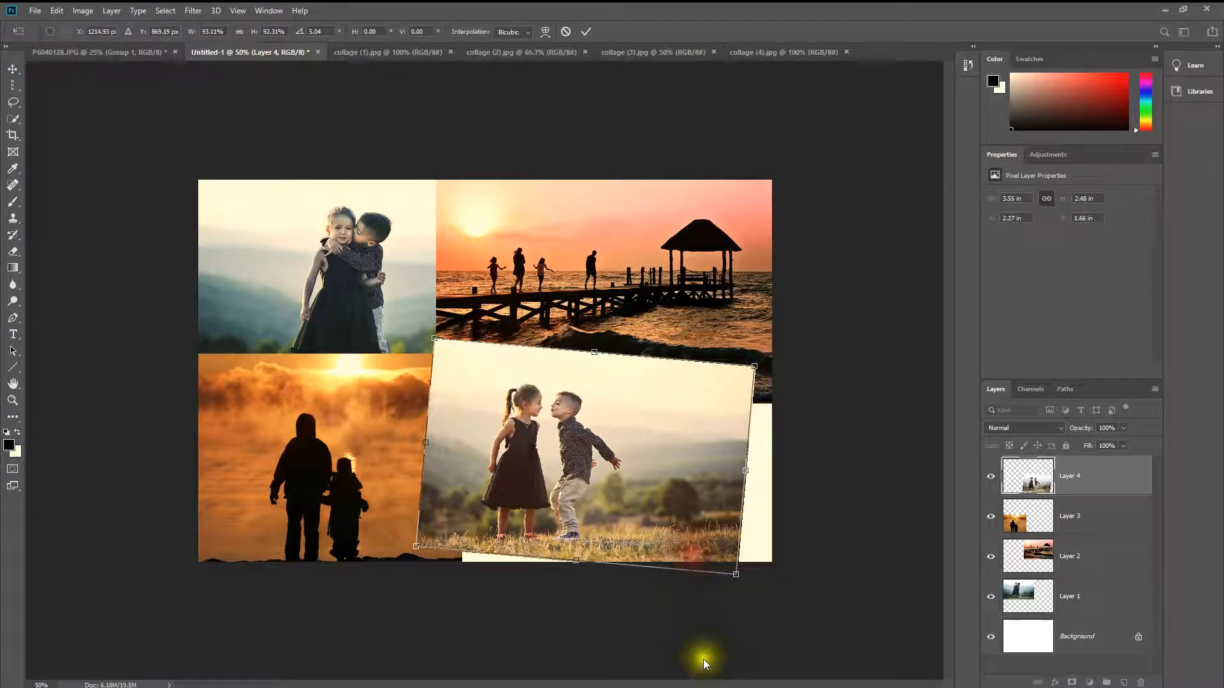
pyautogui.click(697, 637)
# Step: Reposition the silhouette photo in the canvas's lower-left corner and tilt it slightly counterclockwise with Free Transform
pyautogui.click(324, 431)
pyautogui.moveTo(324, 432)
pyautogui.mouseDown()
pyautogui.moveTo(347, 411)
pyautogui.moveTo(322, 406)
pyautogui.moveTo(333, 409)
pyautogui.mouseUp()
pyautogui.moveTo(394, 375); pyautogui.dragTo(411, 388)
pyautogui.hotkey('ctrl', 't')
pyautogui.moveTo(477, 348); pyautogui.dragTo(492, 309)
# Step: Shift the tilted Layer 4 photo right and down, and nudge the silhouette photo lower so it covers the canvas's lower-left corner
pyautogui.click(591, 503)
pyautogui.moveTo(591, 503); pyautogui.dragTo(610, 508)
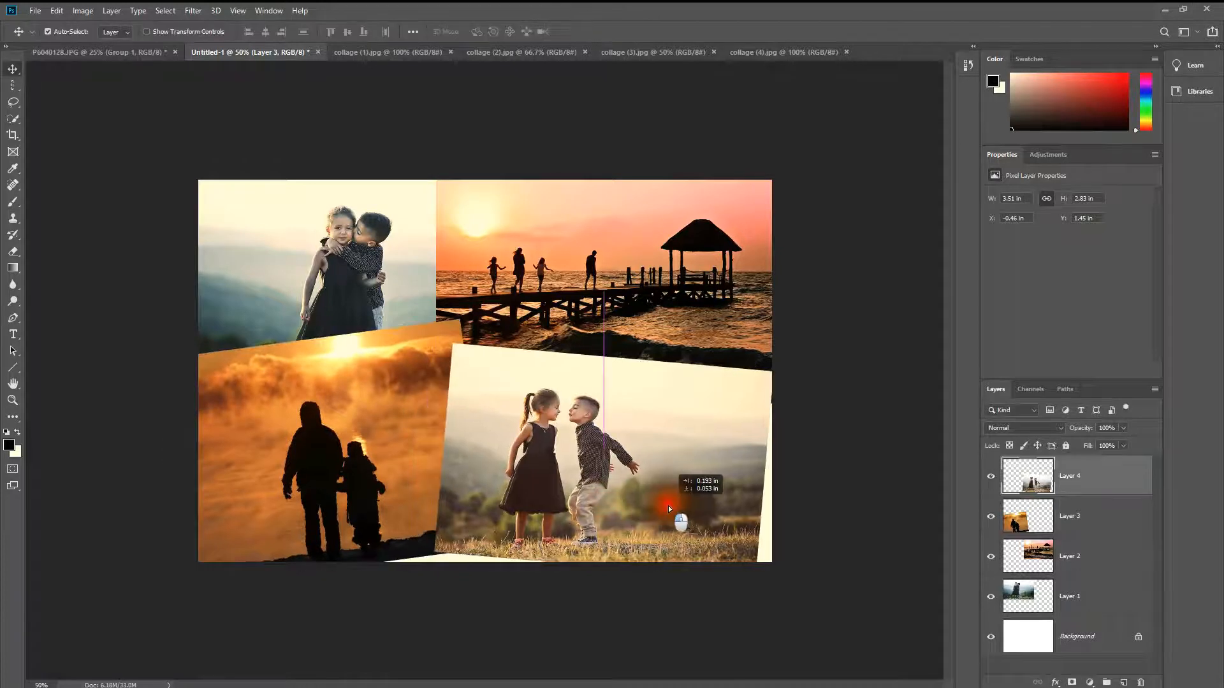
pyautogui.moveTo(367, 446); pyautogui.dragTo(363, 458)
# Step: Move the hugging children photo (Layer 1) about 0.4 in to the left and tilt it slightly clockwise with Free Transform
pyautogui.click(344, 273)
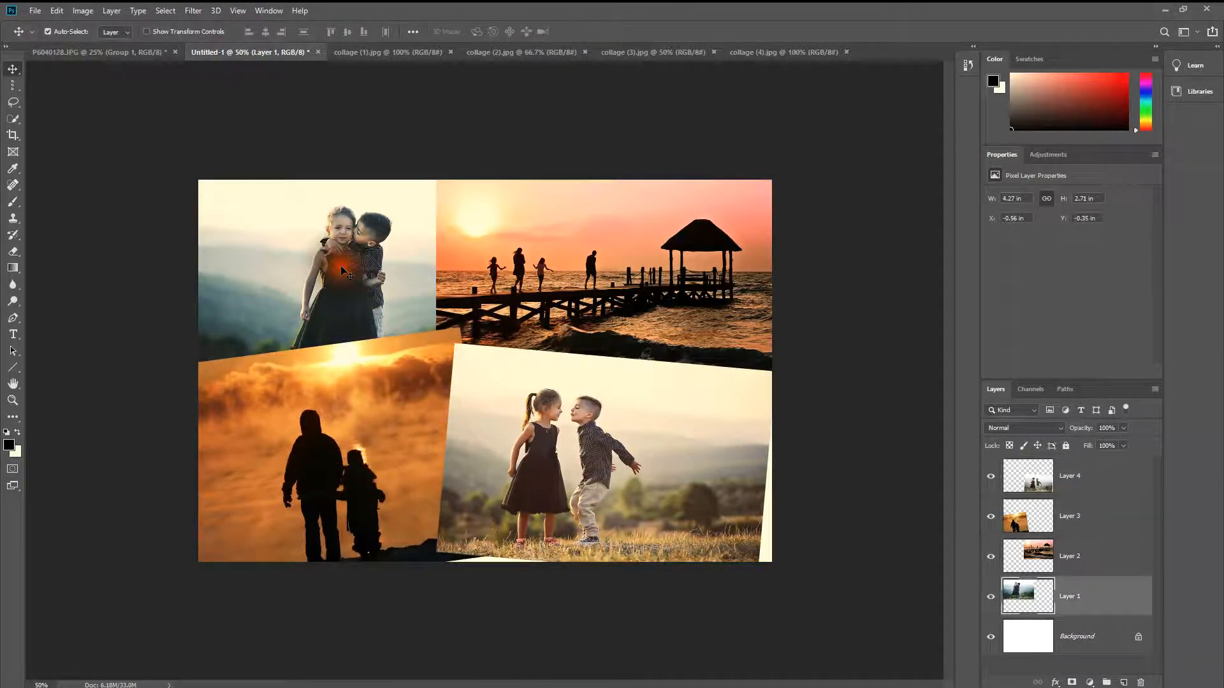
pyautogui.moveTo(339, 267); pyautogui.dragTo(300, 264)
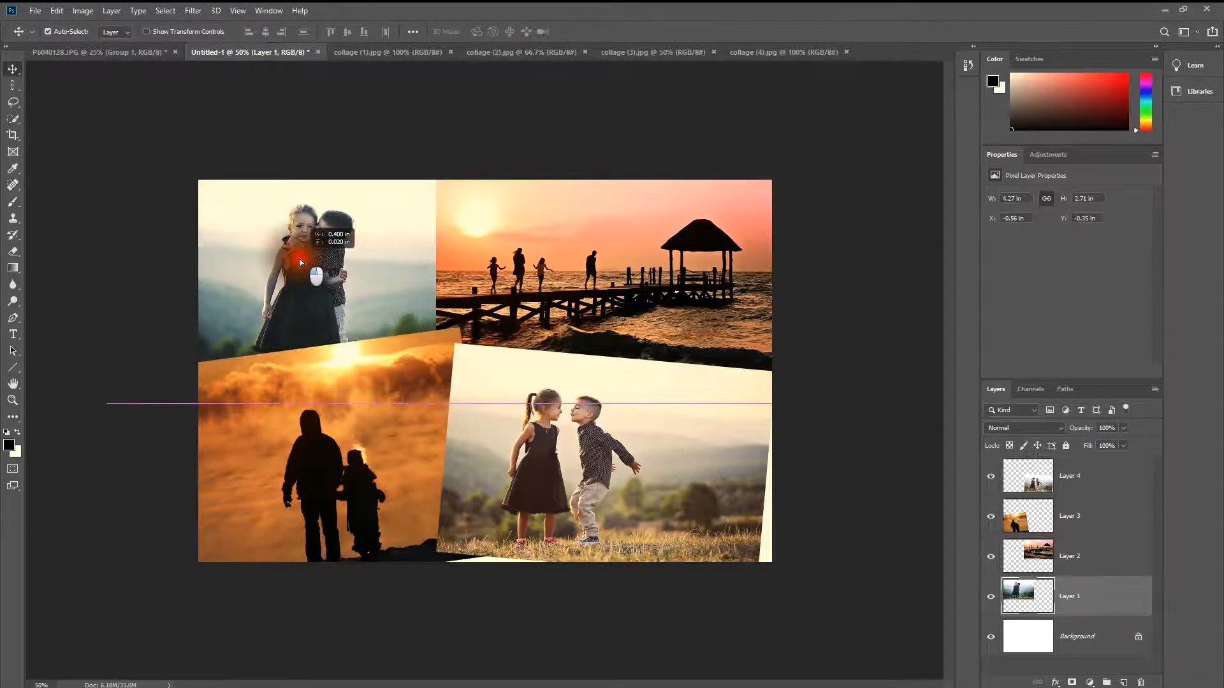
pyautogui.hotkey('ctrl', 't')
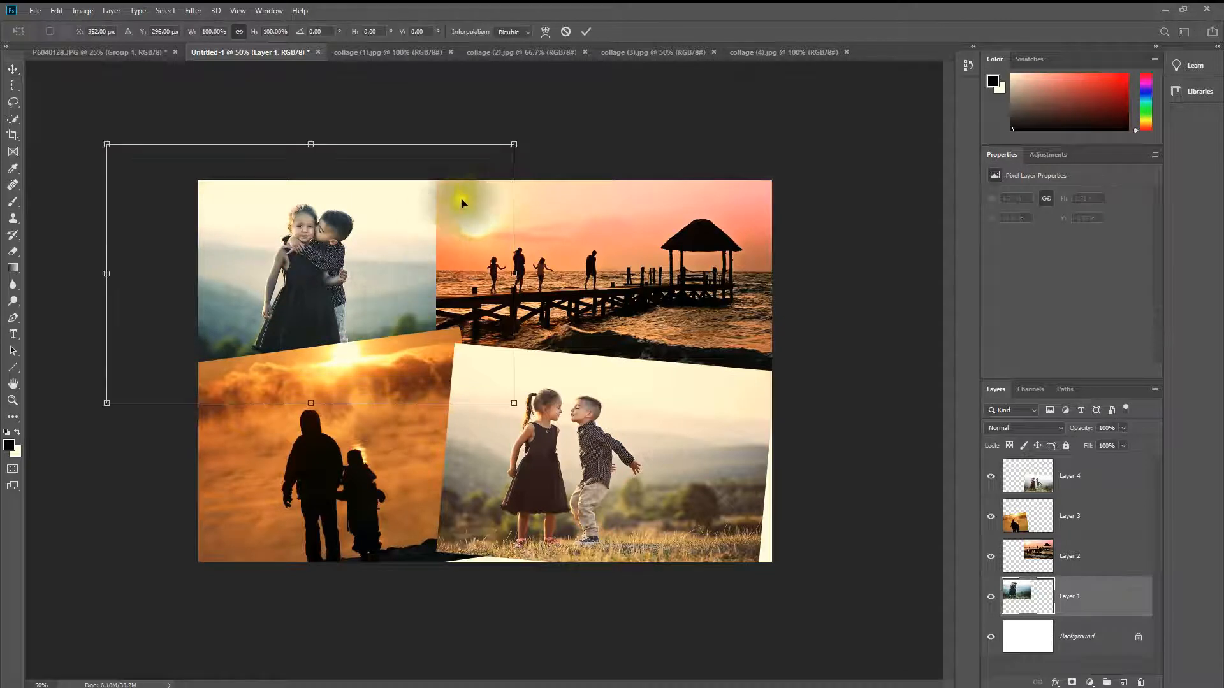
pyautogui.moveTo(538, 137); pyautogui.dragTo(537, 163)
pyautogui.click(581, 248)
# Step: Tilt the pier photo (Layer 2) slightly clockwise with Free Transform
pyautogui.click(608, 270)
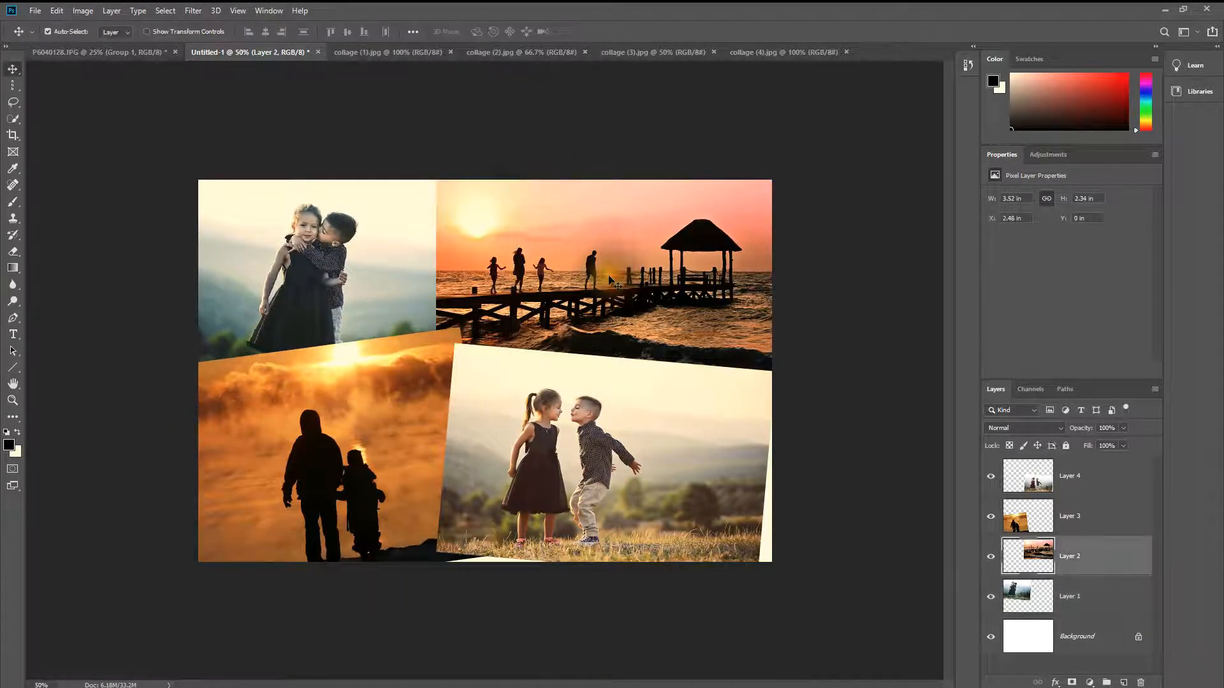
pyautogui.hotkey('ctrl', 't')
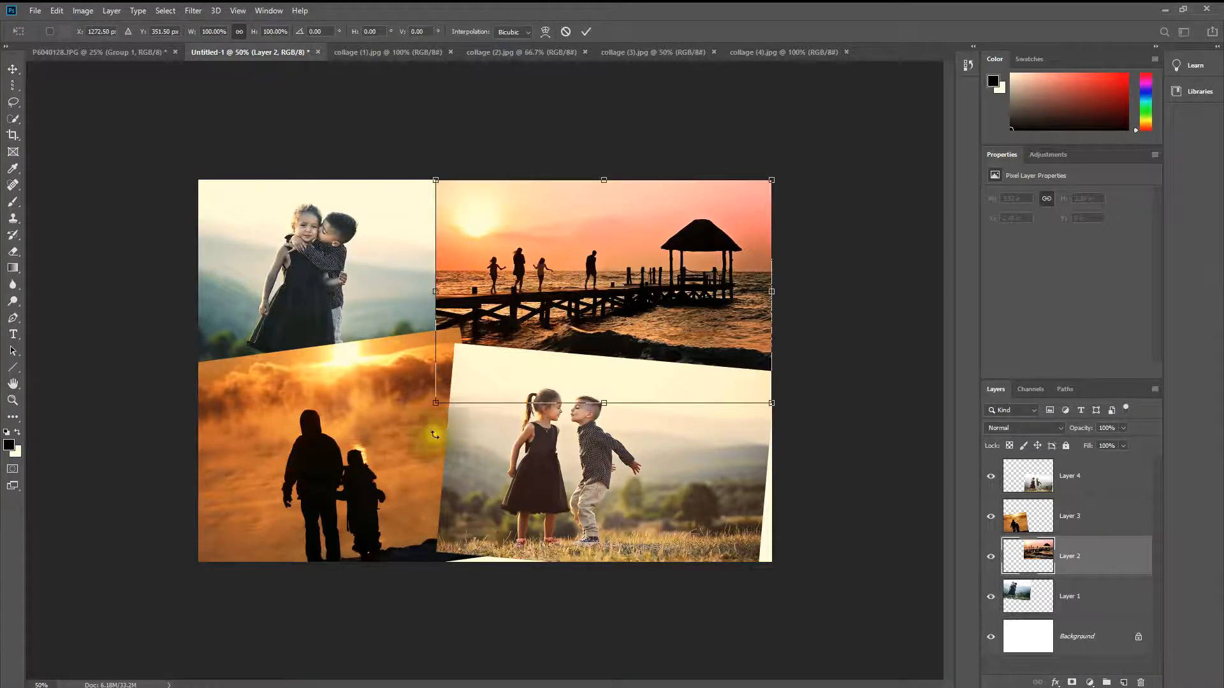
pyautogui.moveTo(425, 402); pyautogui.dragTo(453, 373)
pyautogui.click(546, 582)
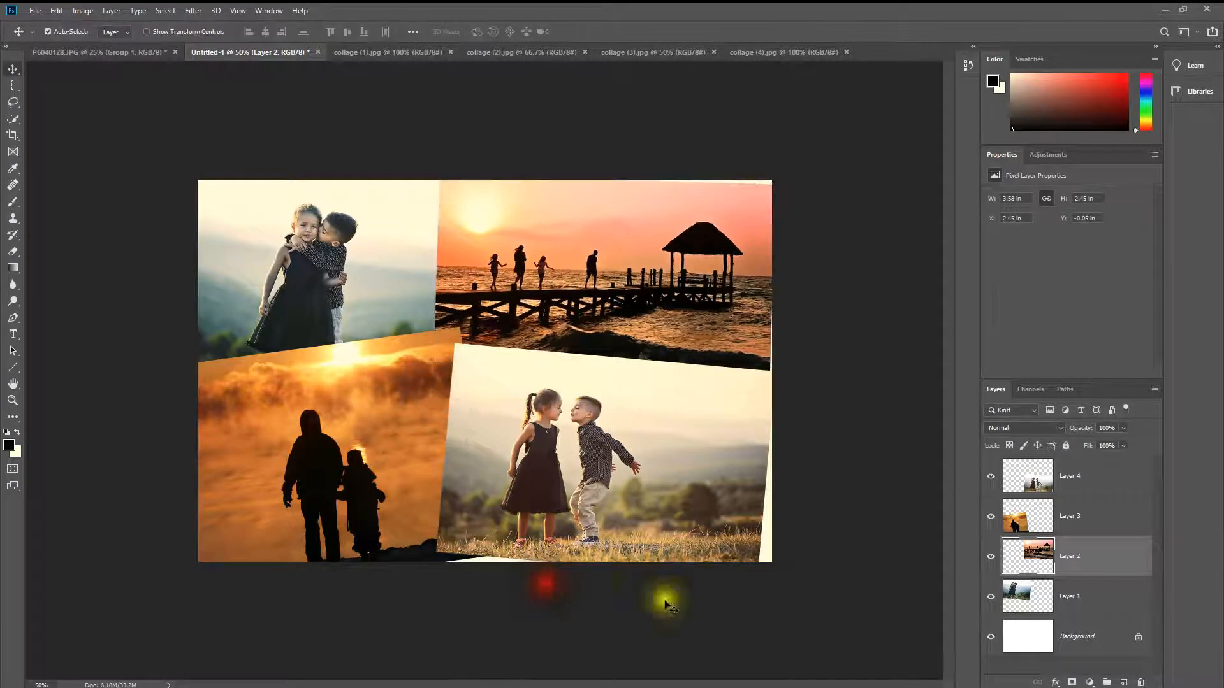
pyautogui.click(771, 599)
# Step: Move the Layer 4 photo right and down so it fills the canvas's lower-right corner
pyautogui.moveTo(632, 454); pyautogui.dragTo(643, 482)
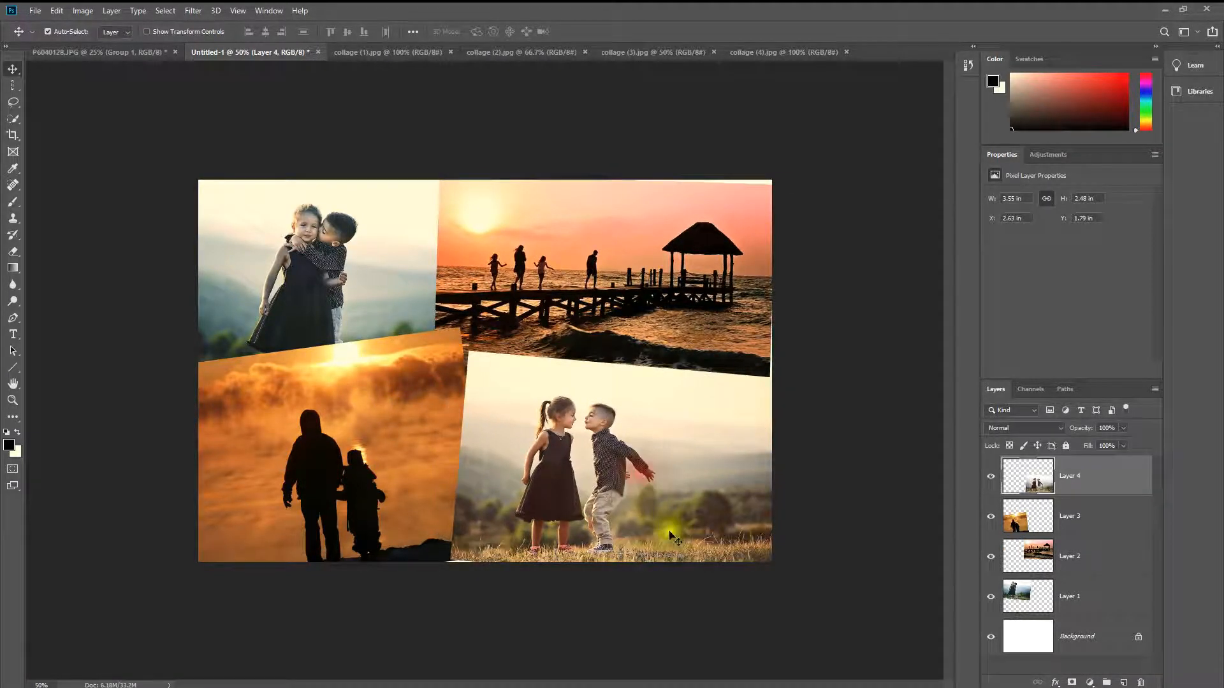
pyautogui.click(708, 344)
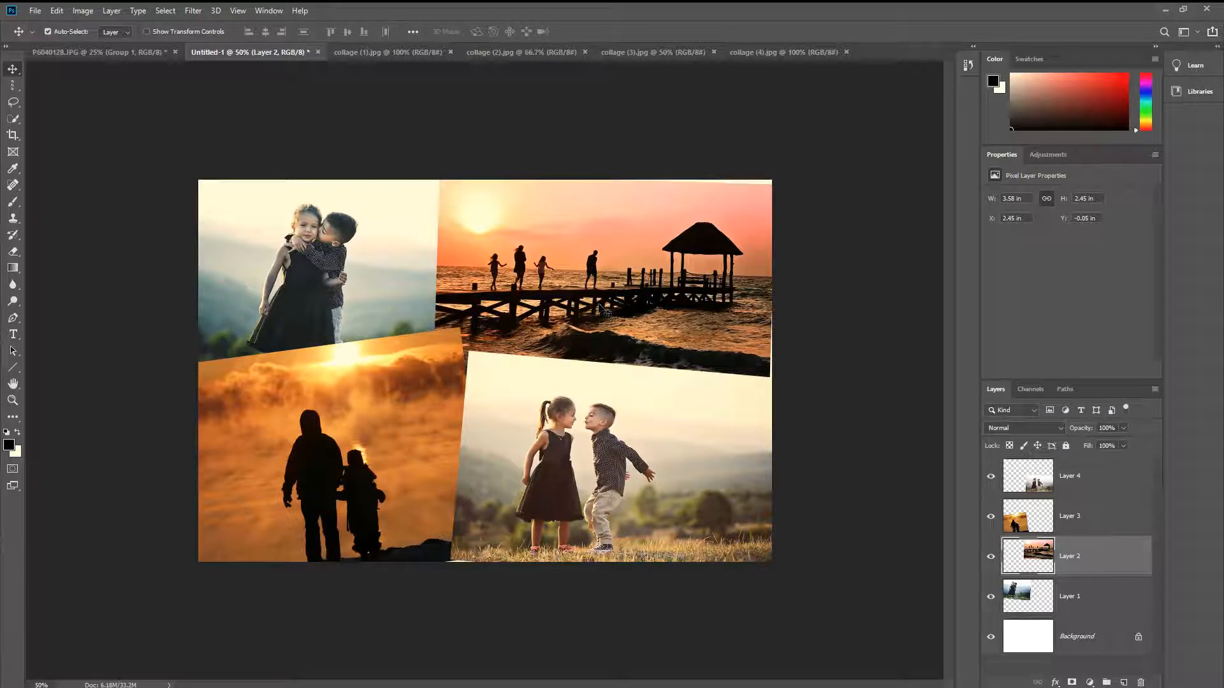
pyautogui.click(255, 276)
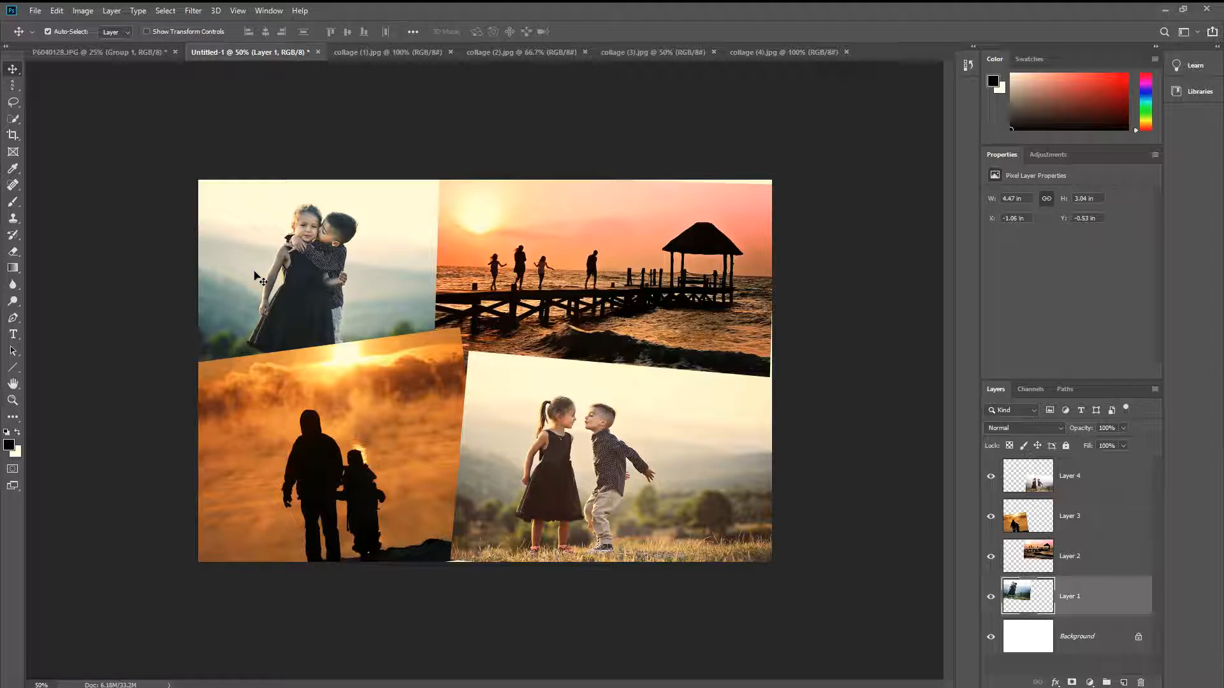
pyautogui.click(599, 282)
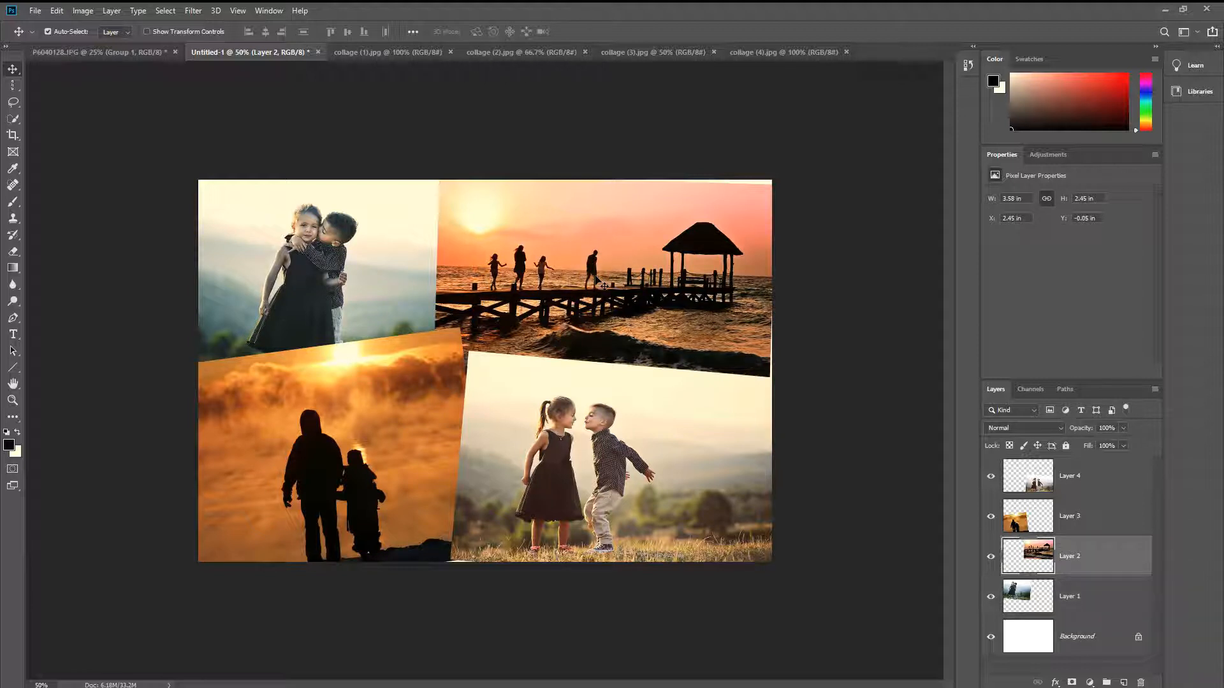
# Step: Apply a 5 px white (ffffff) centered stroke to the Layer 4 photo
pyautogui.click(582, 543)
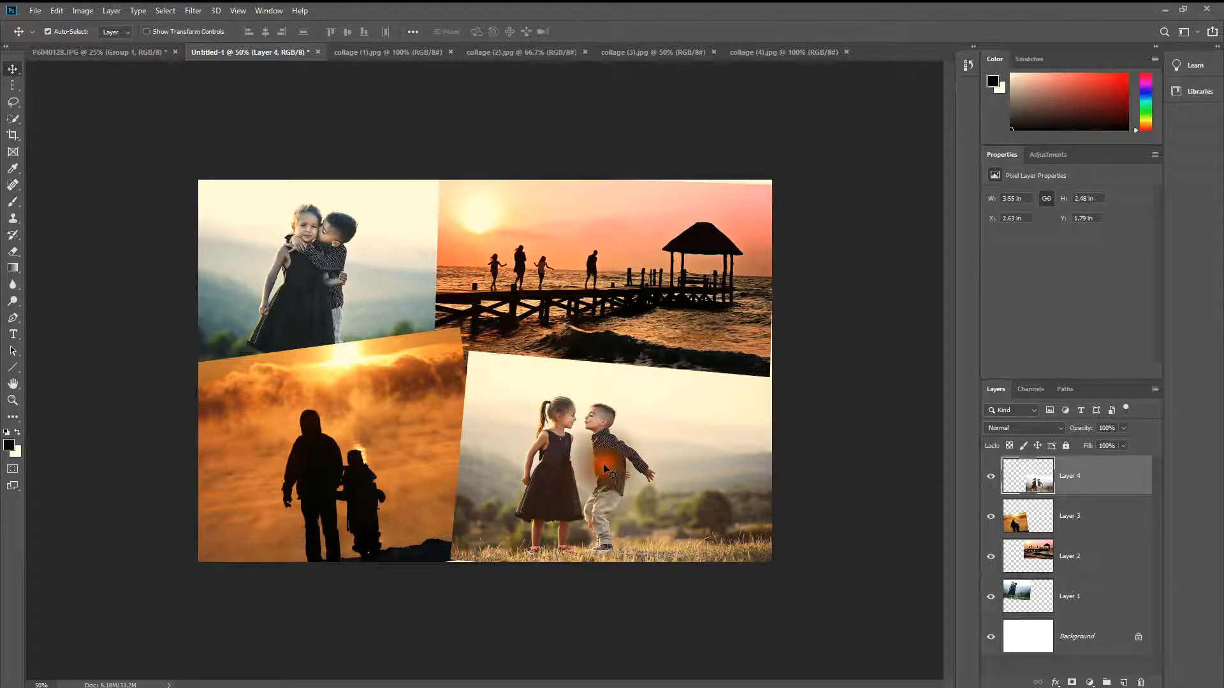
pyautogui.click(53, 11)
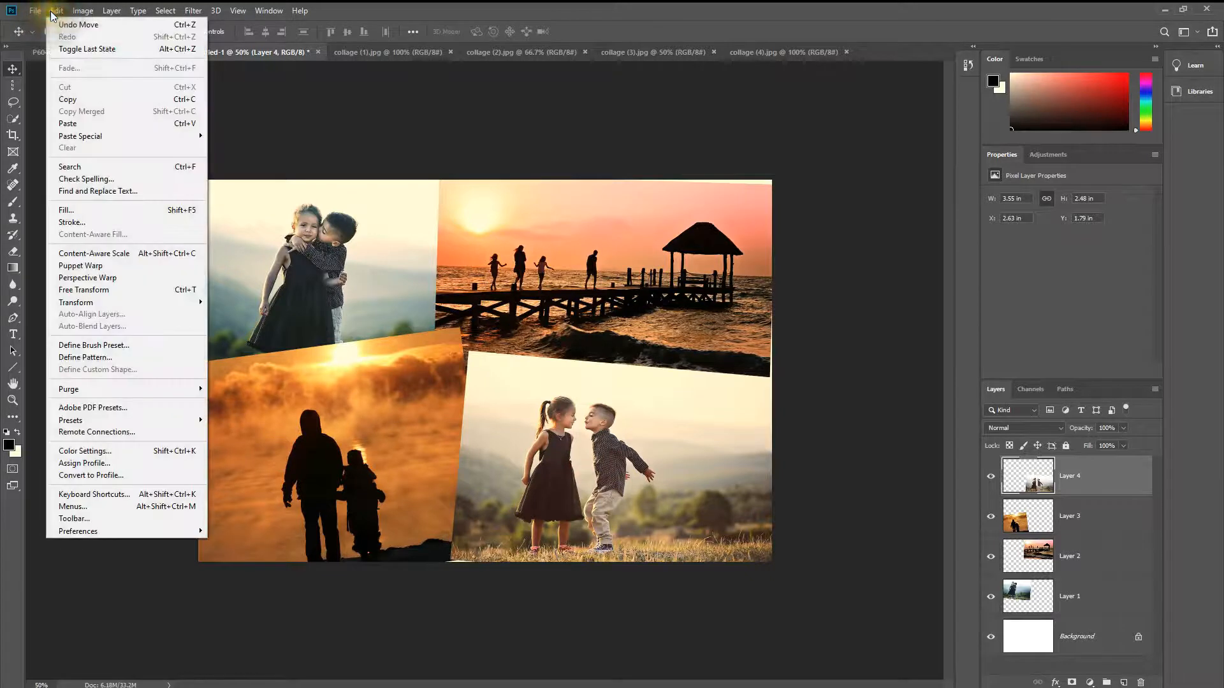
pyautogui.click(93, 221)
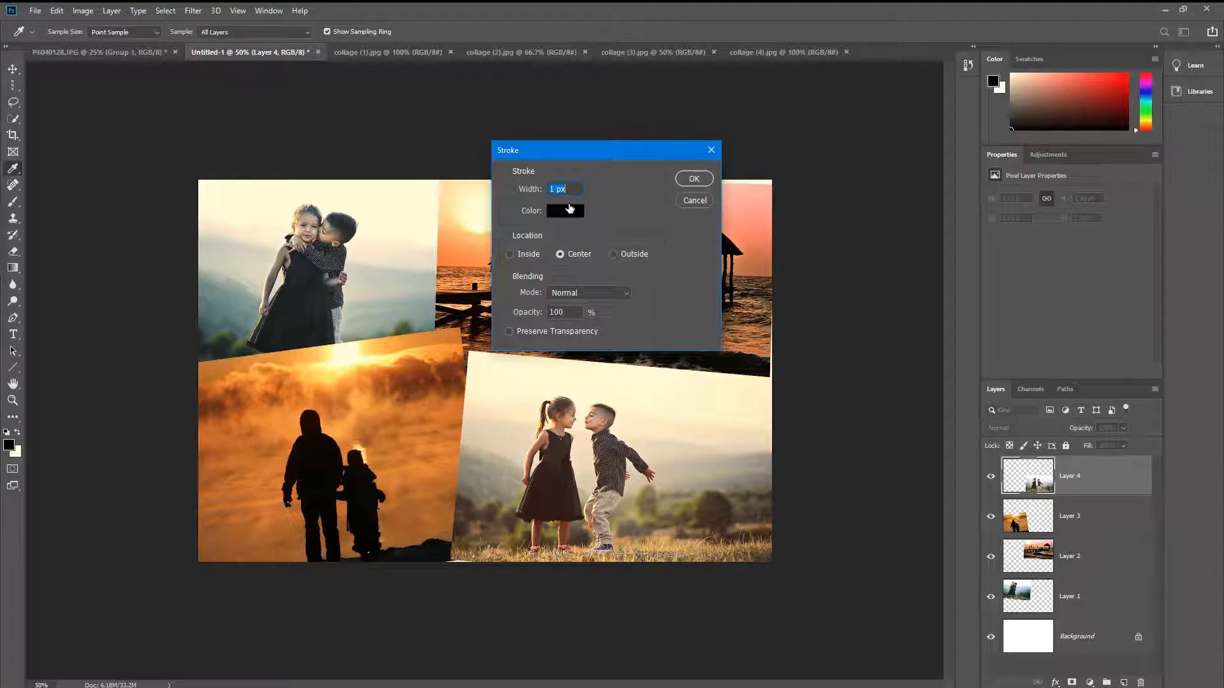
pyautogui.click(567, 218)
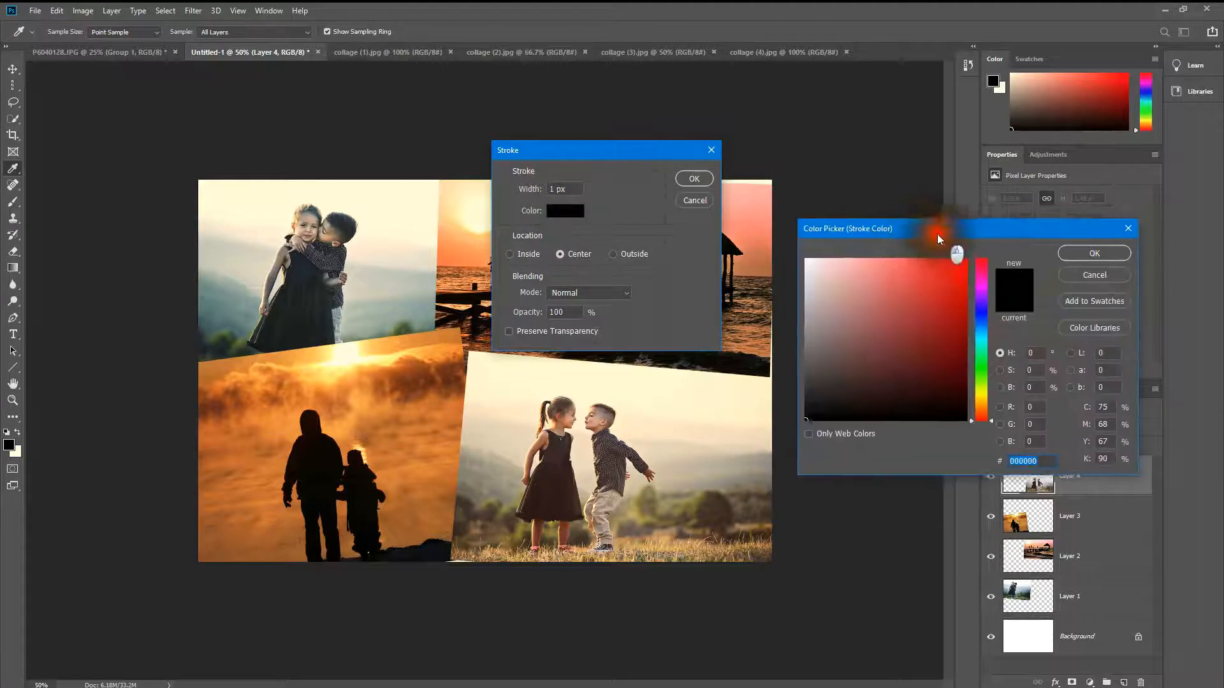
pyautogui.moveTo(805, 274); pyautogui.dragTo(793, 249)
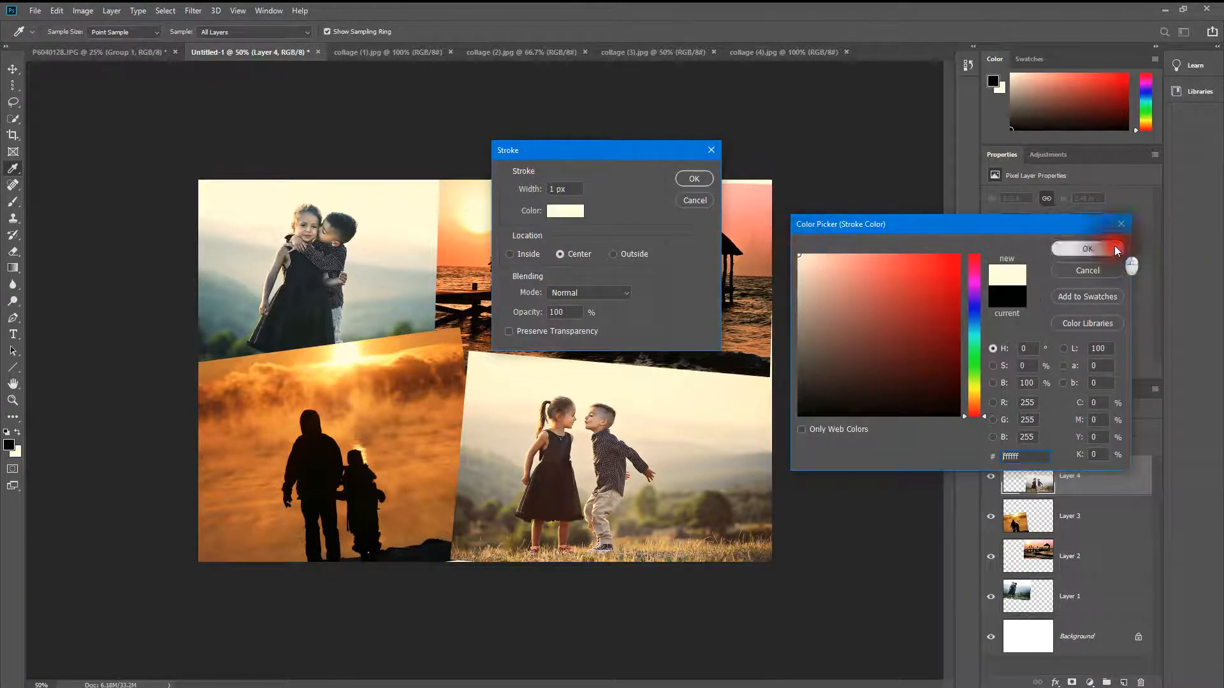
pyautogui.click(1116, 250)
pyautogui.click(543, 185)
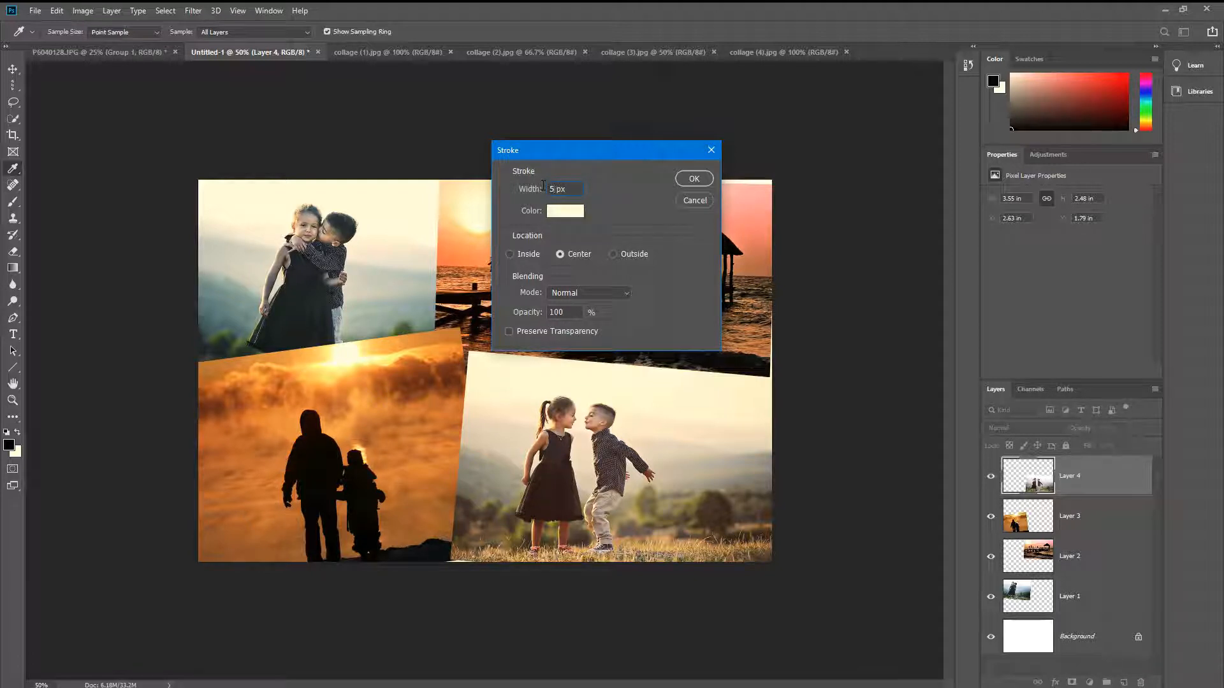
pyautogui.click(548, 187)
pyautogui.doubleClick(553, 189)
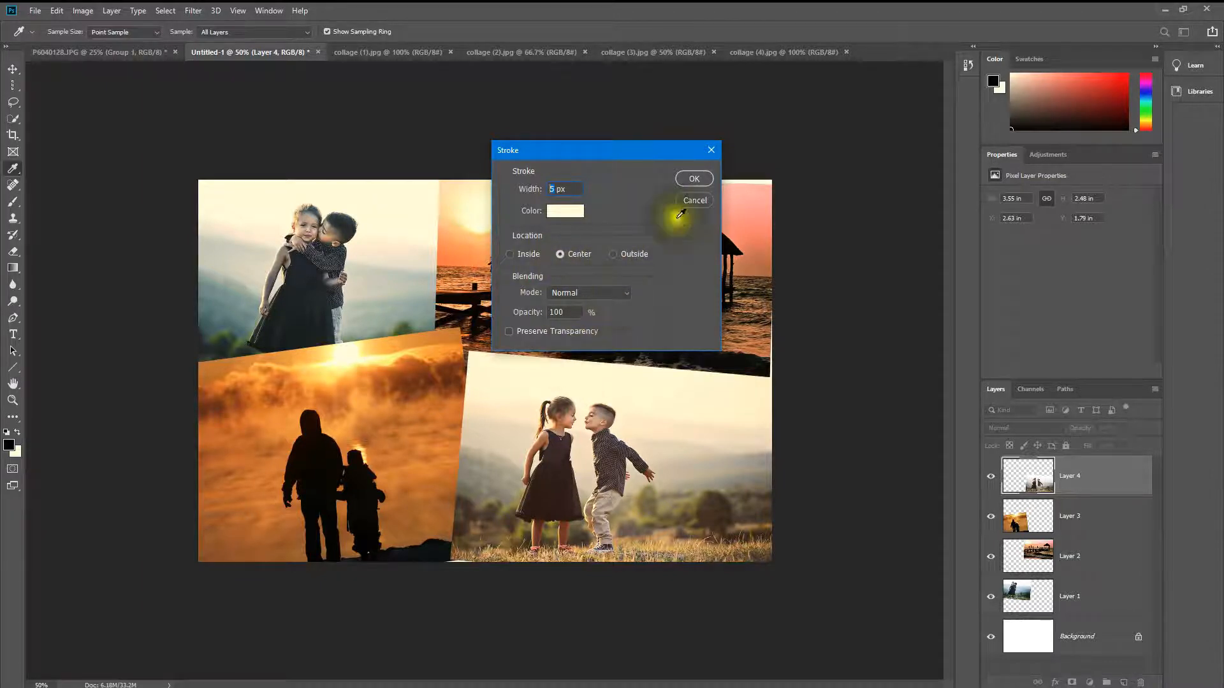
pyautogui.click(694, 179)
# Step: Shift the Layer 4 photo up and left, exposing its stroked lower and right edges
pyautogui.press('v')
pyautogui.moveTo(559, 491); pyautogui.dragTo(543, 485)
pyautogui.moveTo(692, 476); pyautogui.dragTo(695, 474)
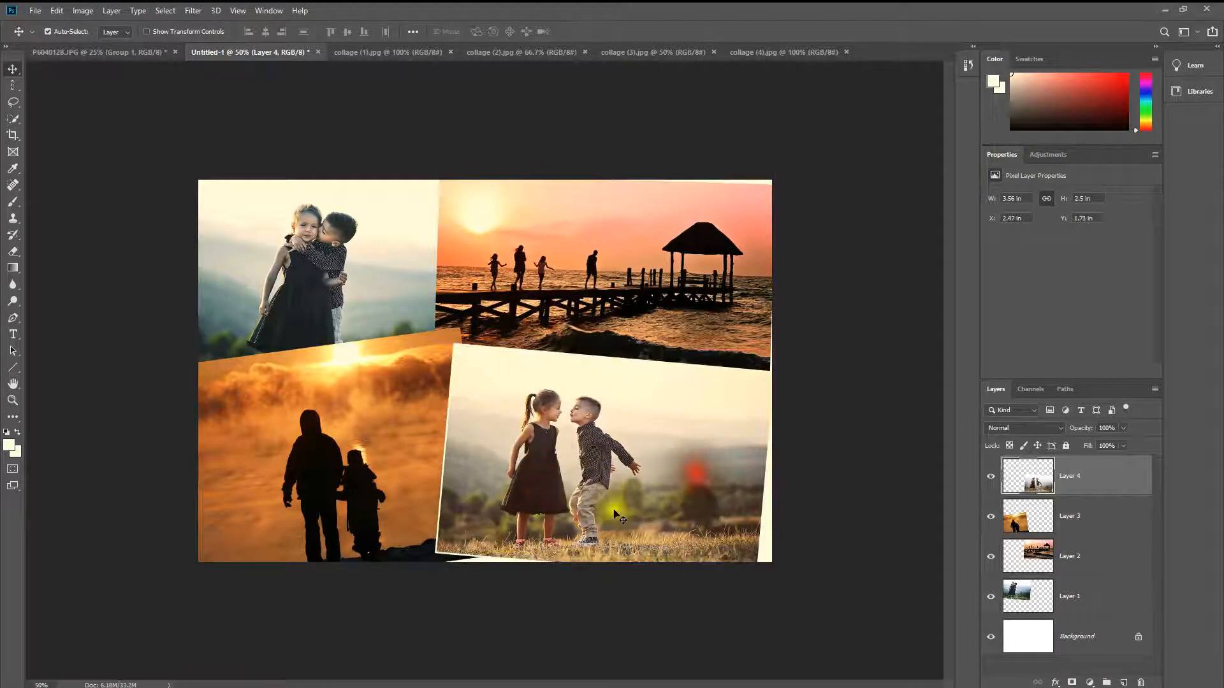
pyautogui.moveTo(537, 440); pyautogui.dragTo(545, 440)
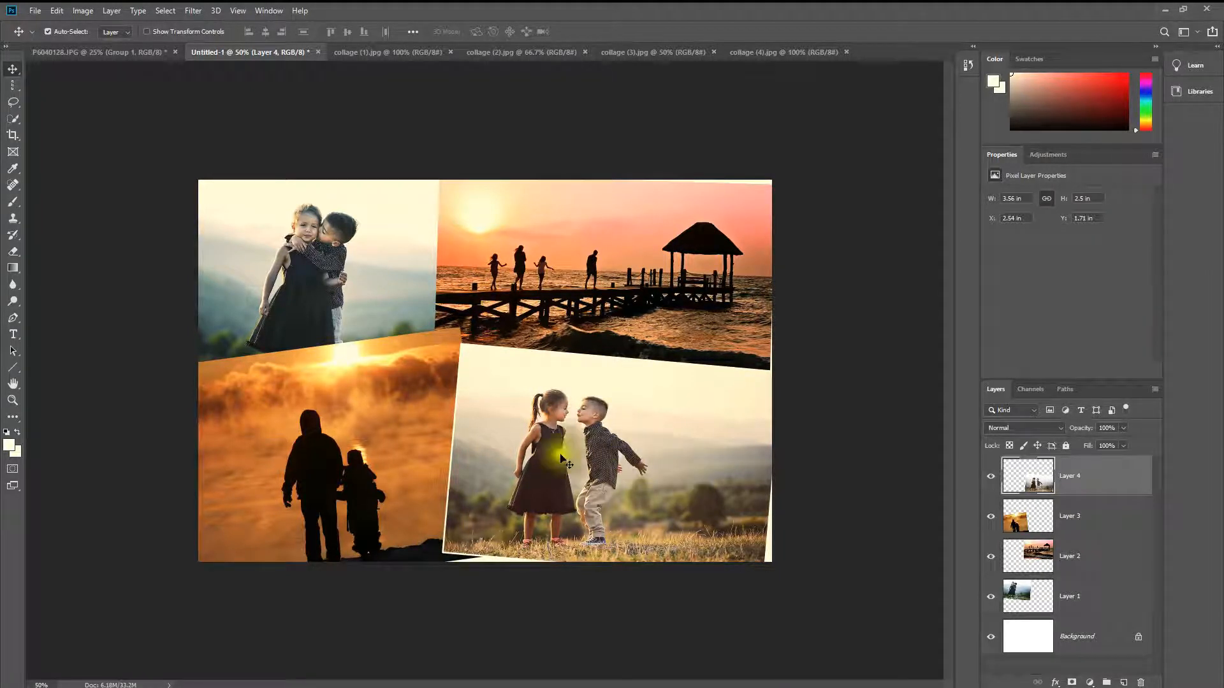
# Step: Apply a thicker 10 px white centered stroke to the Layer 4 photo and move it back into the lower-right corner
pyautogui.click(56, 11)
pyautogui.click(109, 223)
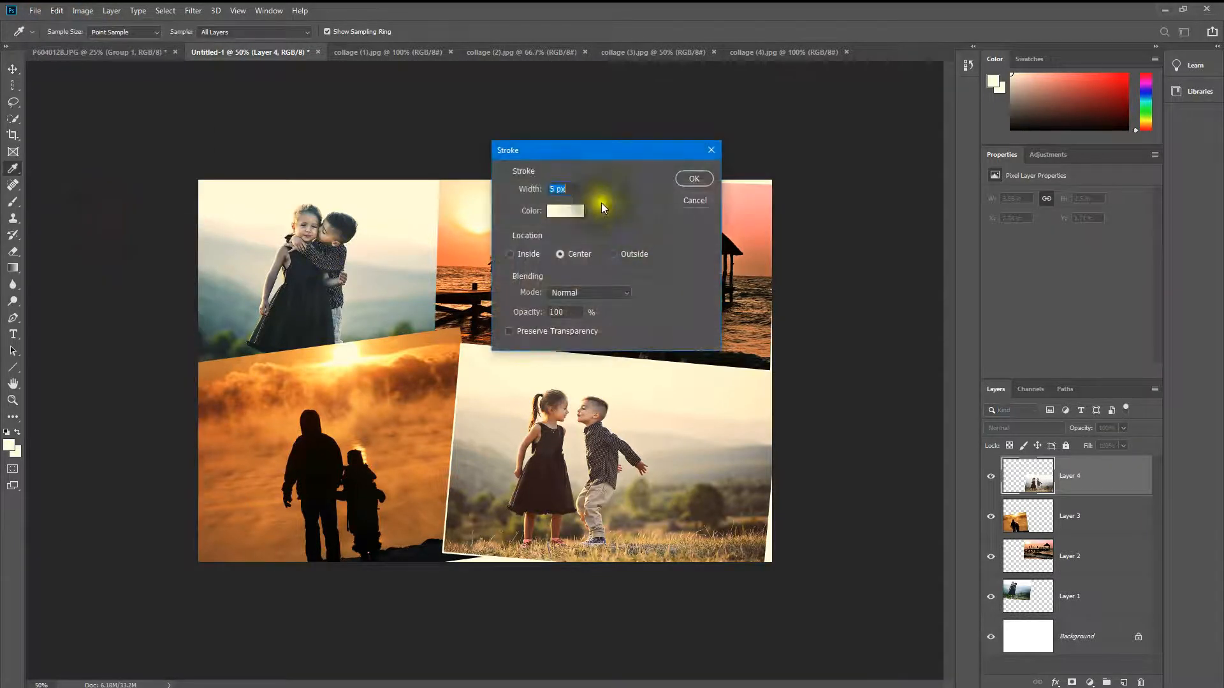
pyautogui.click(554, 188)
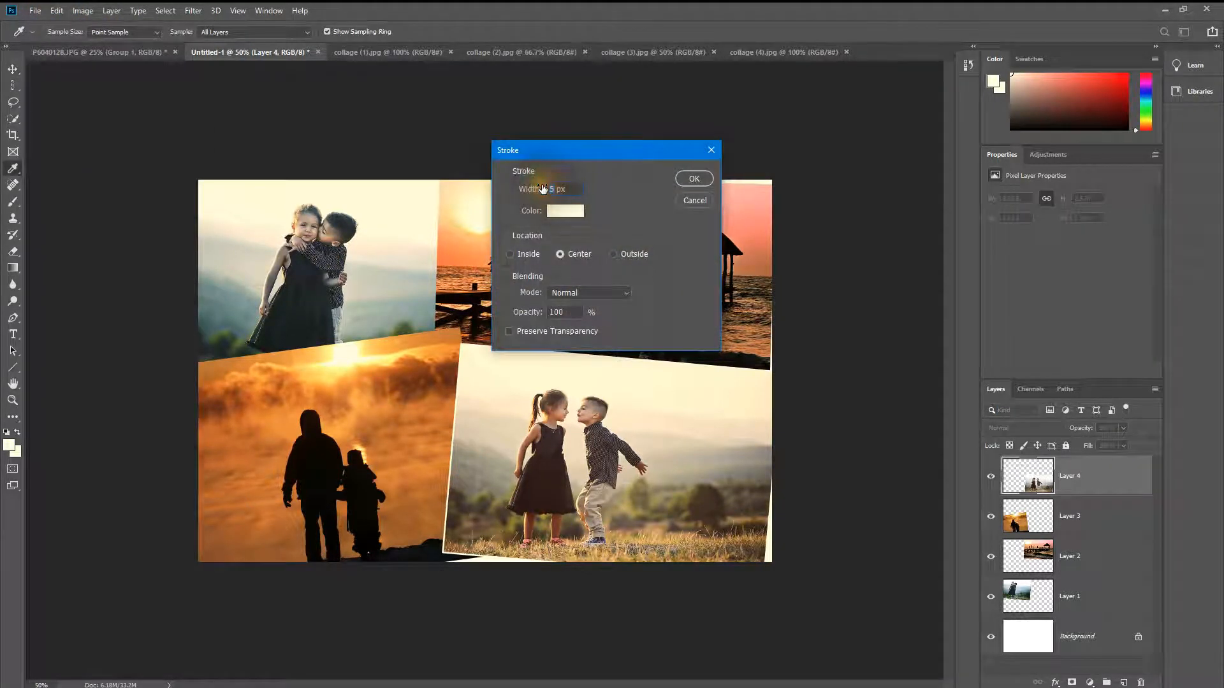
pyautogui.click(692, 177)
pyautogui.press('v')
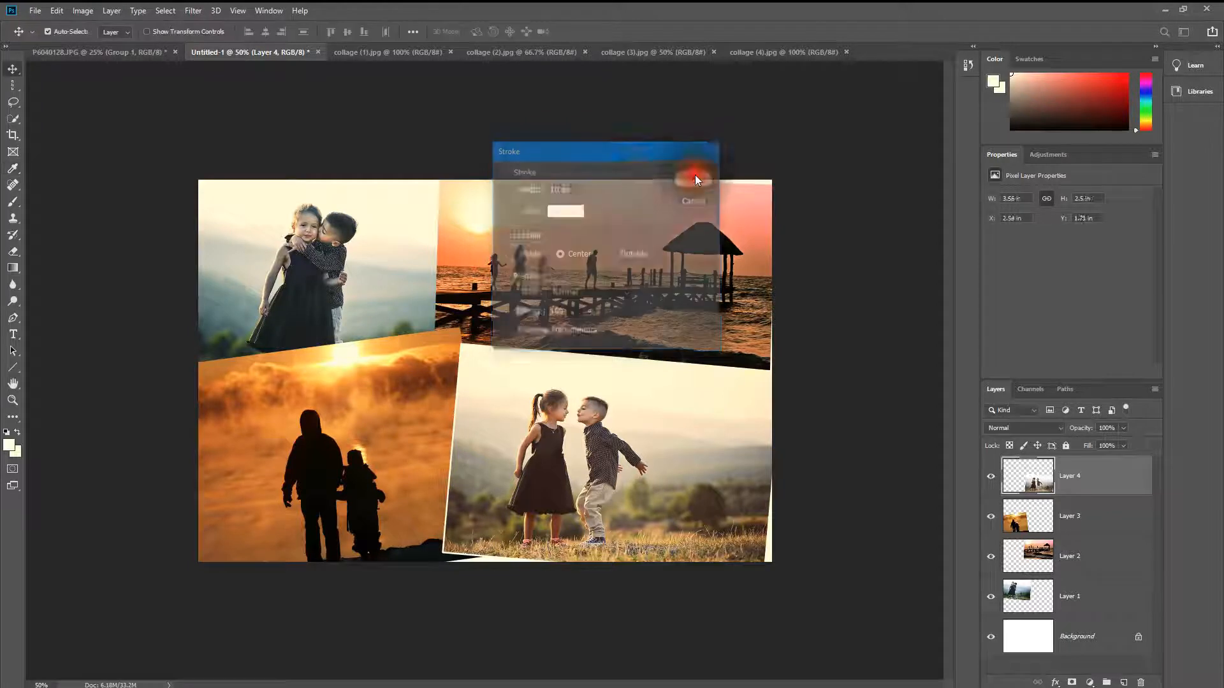
pyautogui.moveTo(677, 446); pyautogui.dragTo(682, 456)
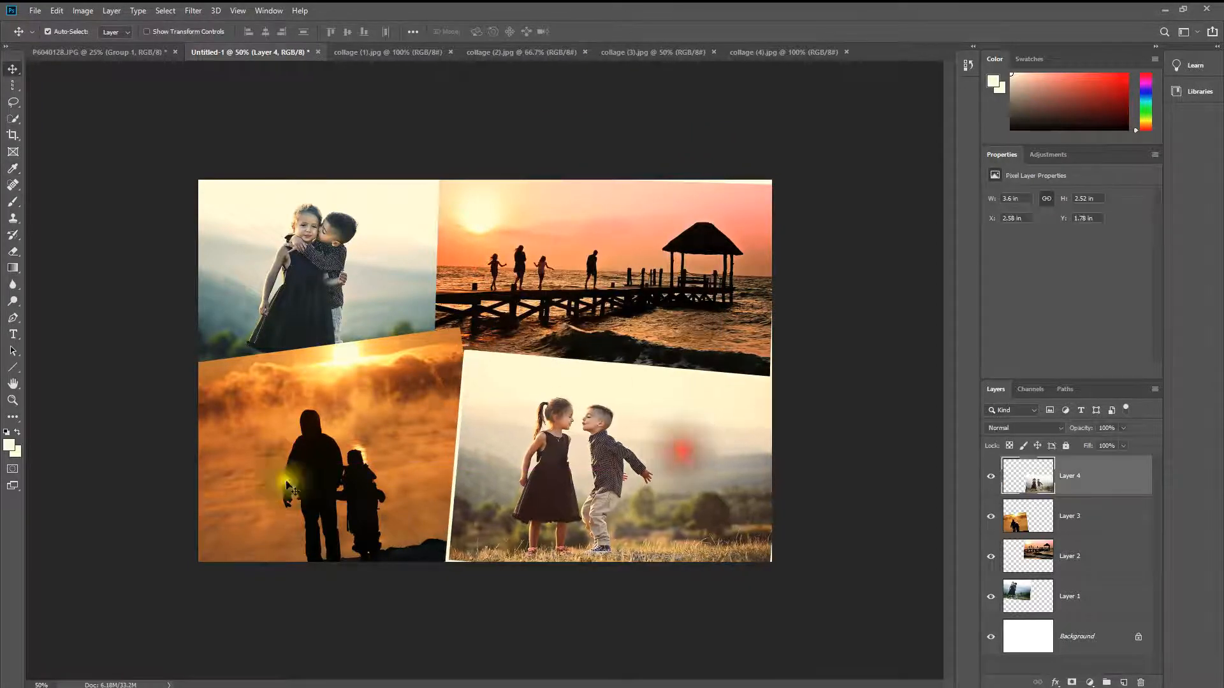
# Step: Apply a 10 px white centered stroke to the silhouette photo (Layer 3)
pyautogui.click(307, 416)
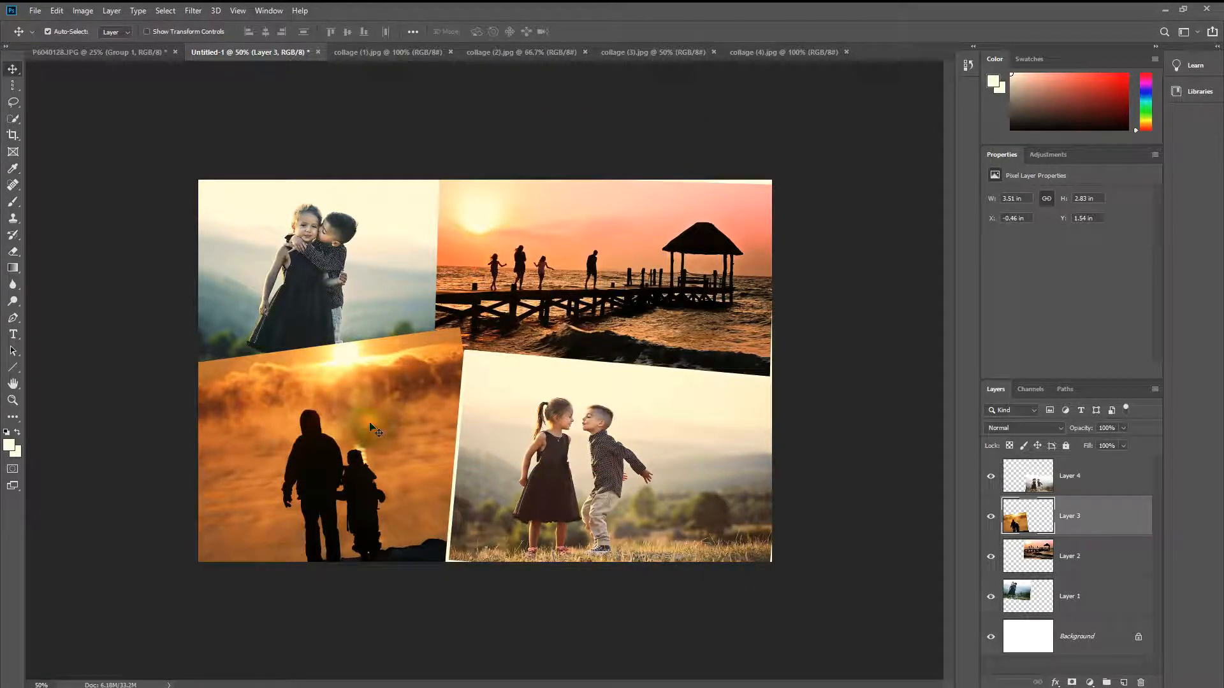
pyautogui.click(58, 10)
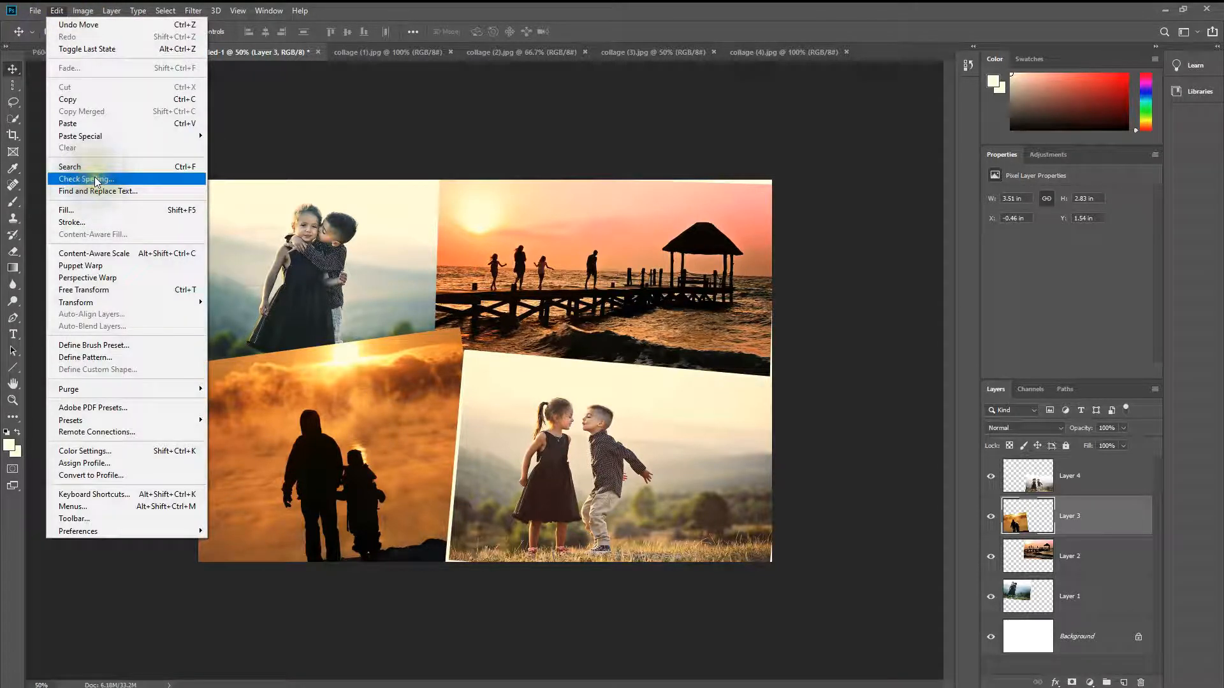
pyautogui.click(93, 221)
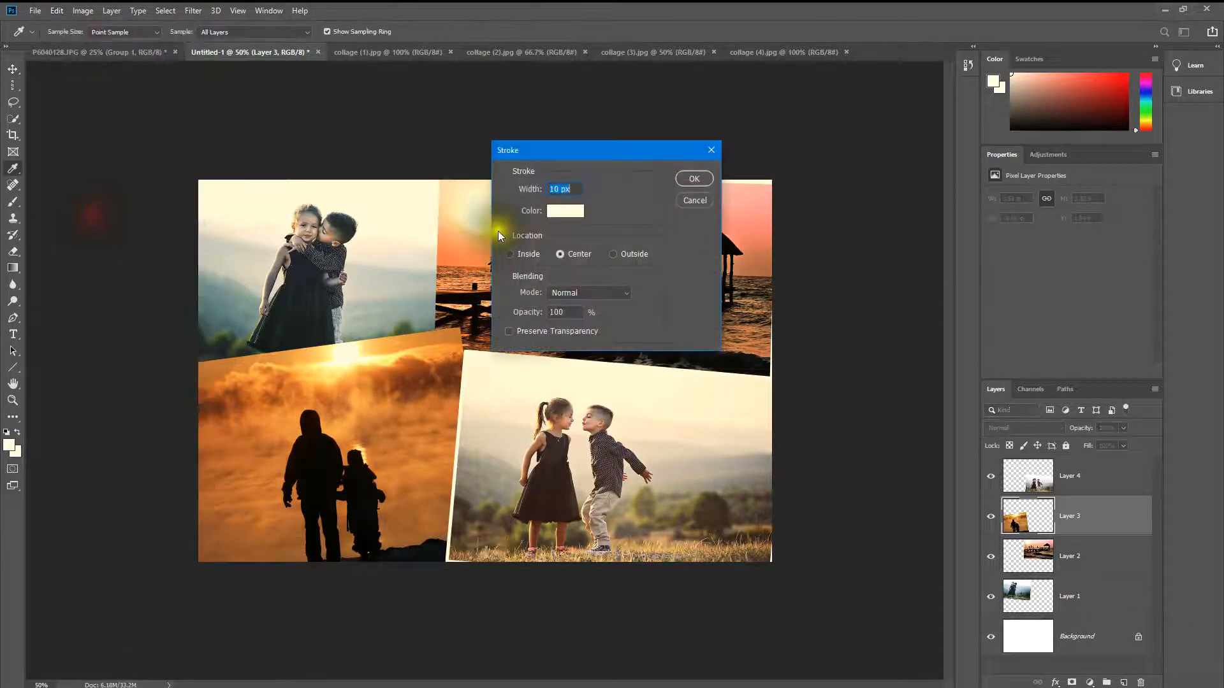
pyautogui.click(685, 176)
# Step: Select the hugging children photo (Layer 1) and apply the same white stroke to it
pyautogui.click(317, 258)
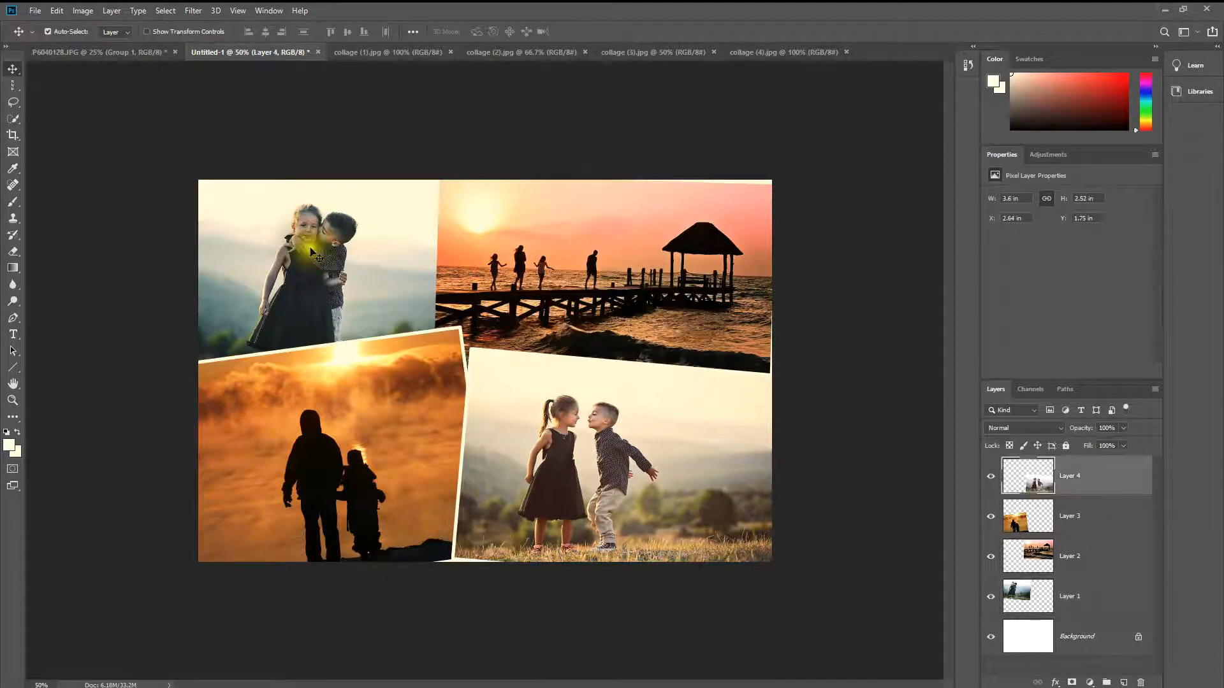
pyautogui.click(316, 255)
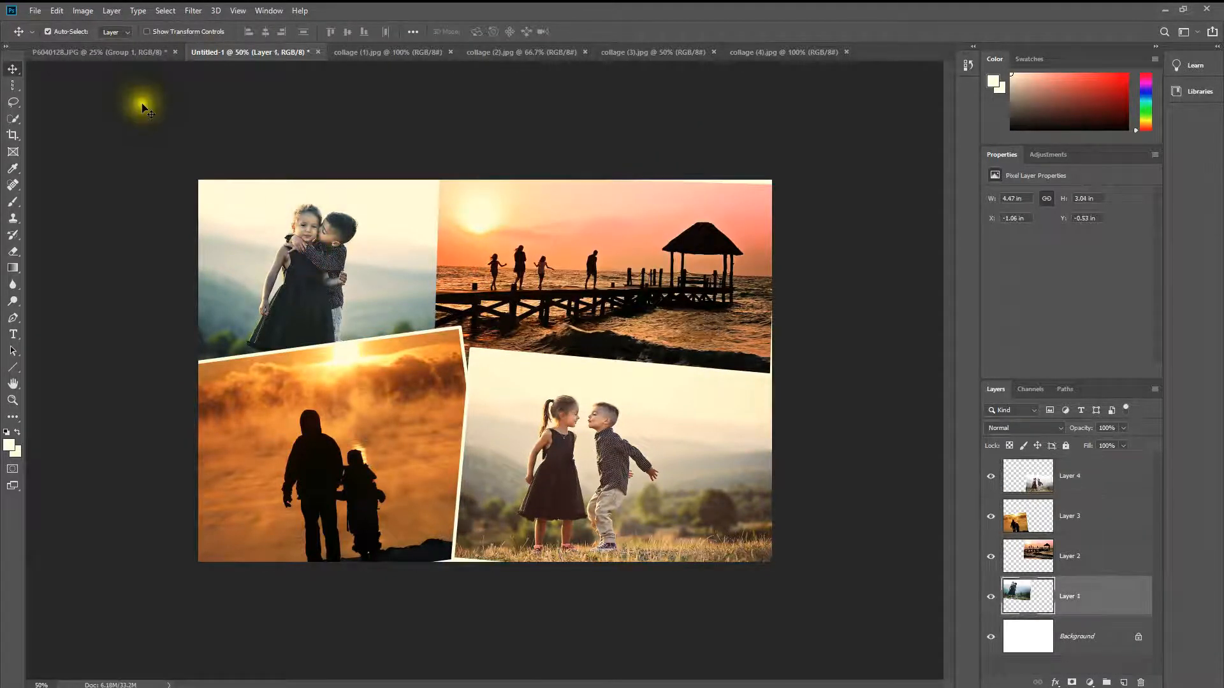
pyautogui.click(83, 11)
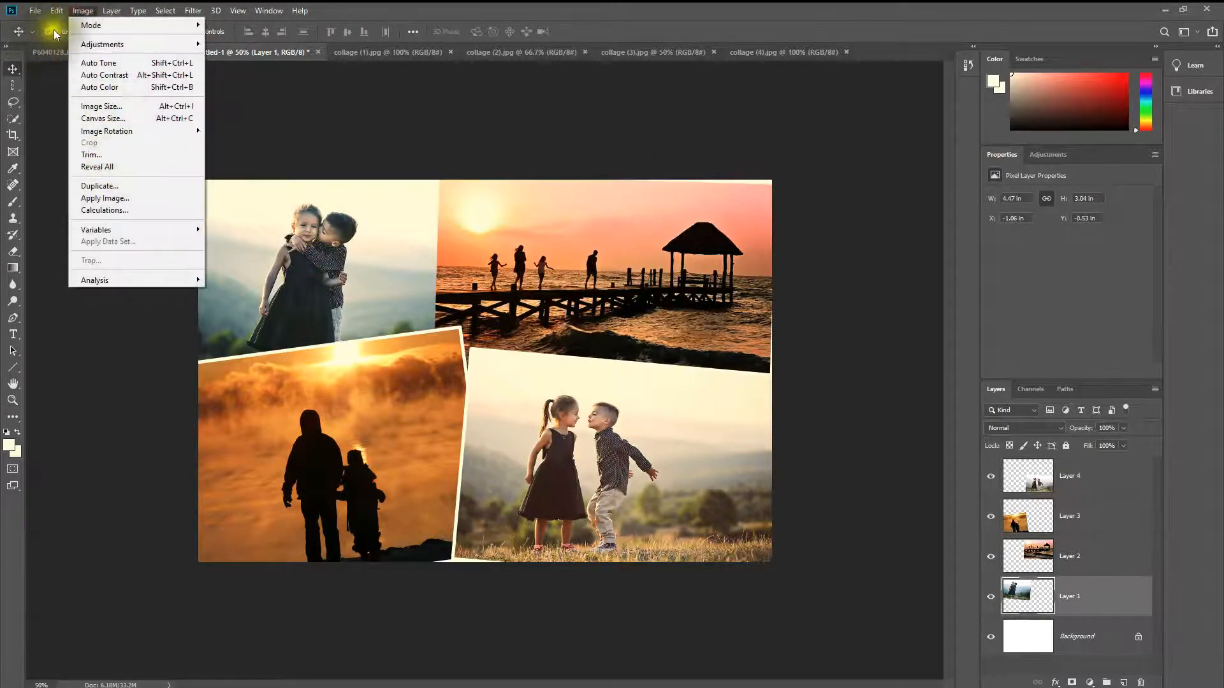
pyautogui.moveTo(56, 10)
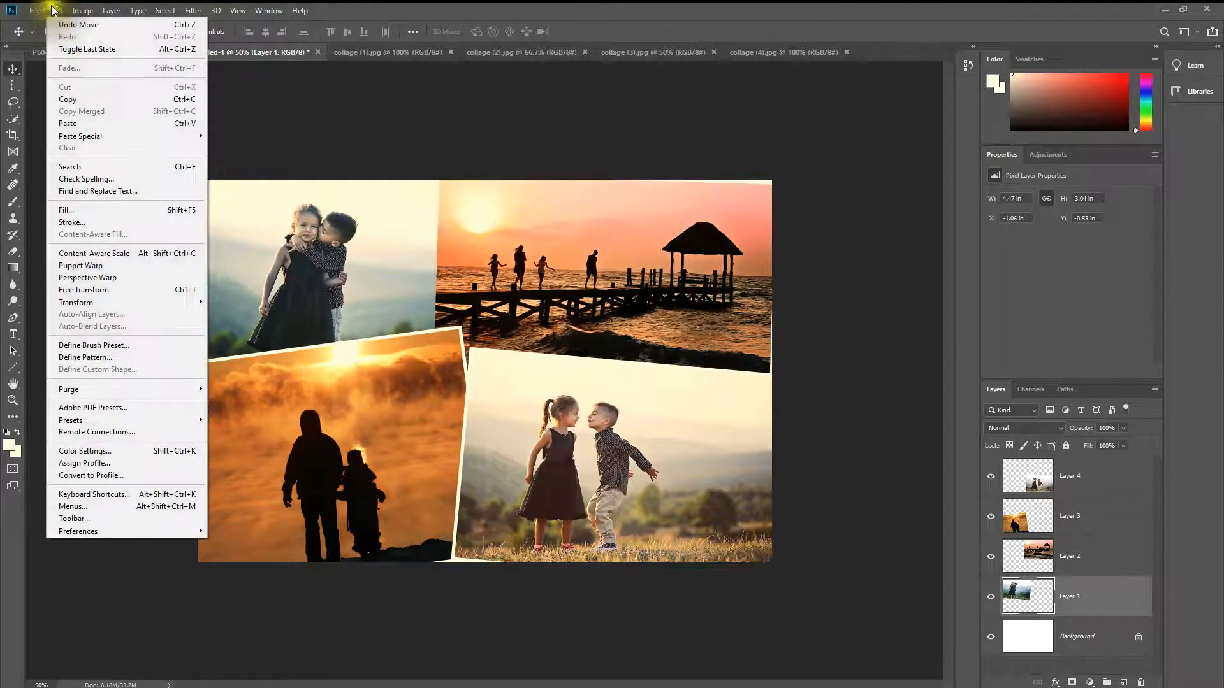
pyautogui.click(95, 220)
pyautogui.click(692, 180)
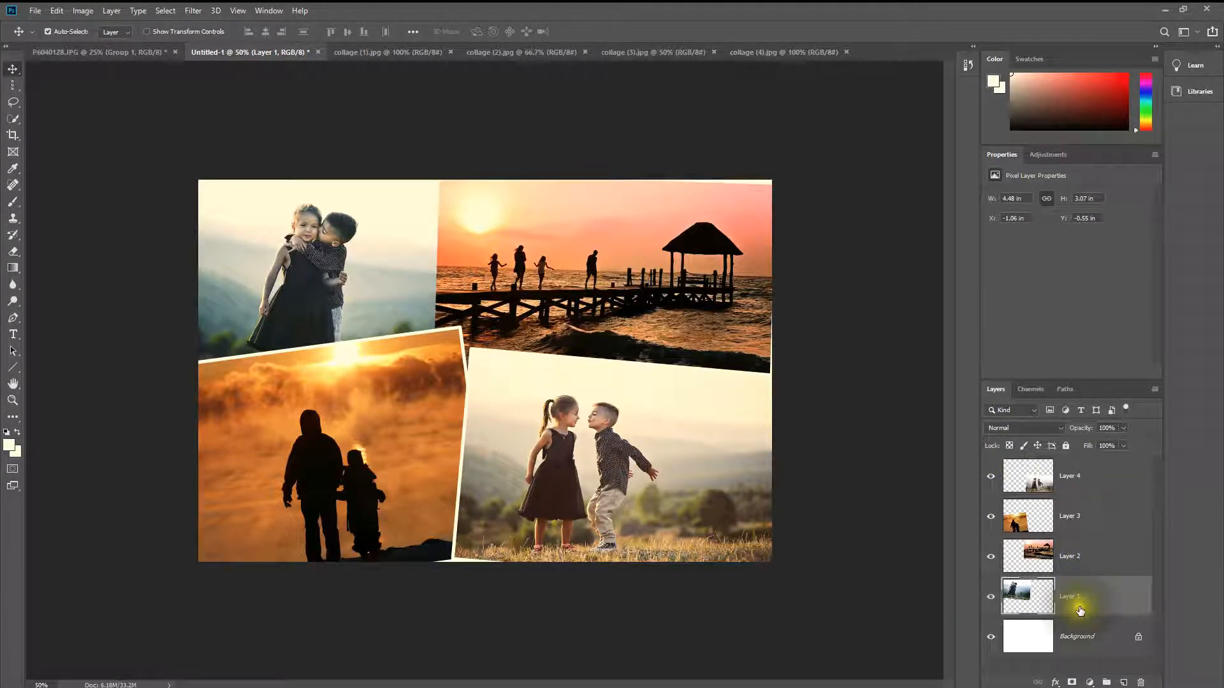
# Step: Reorder Layer 1 so it sits above Layer 3 and directly below Layer 4
pyautogui.moveTo(1080, 608); pyautogui.dragTo(1060, 470)
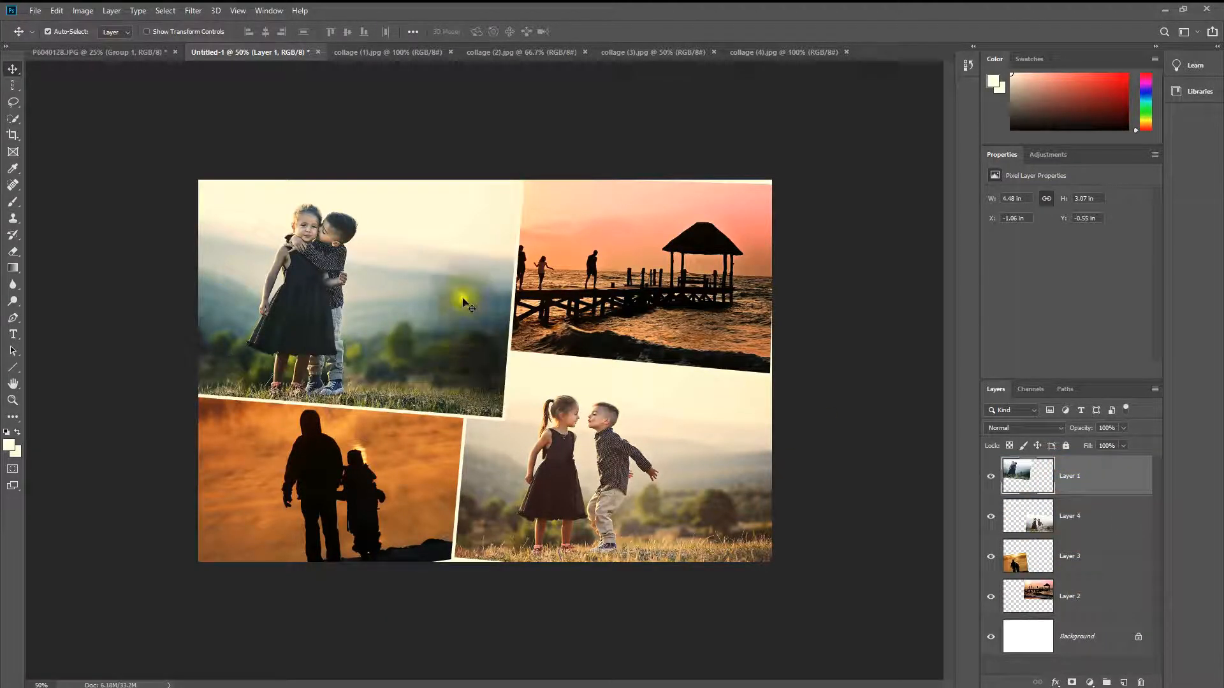
pyautogui.moveTo(1091, 476); pyautogui.dragTo(1088, 530)
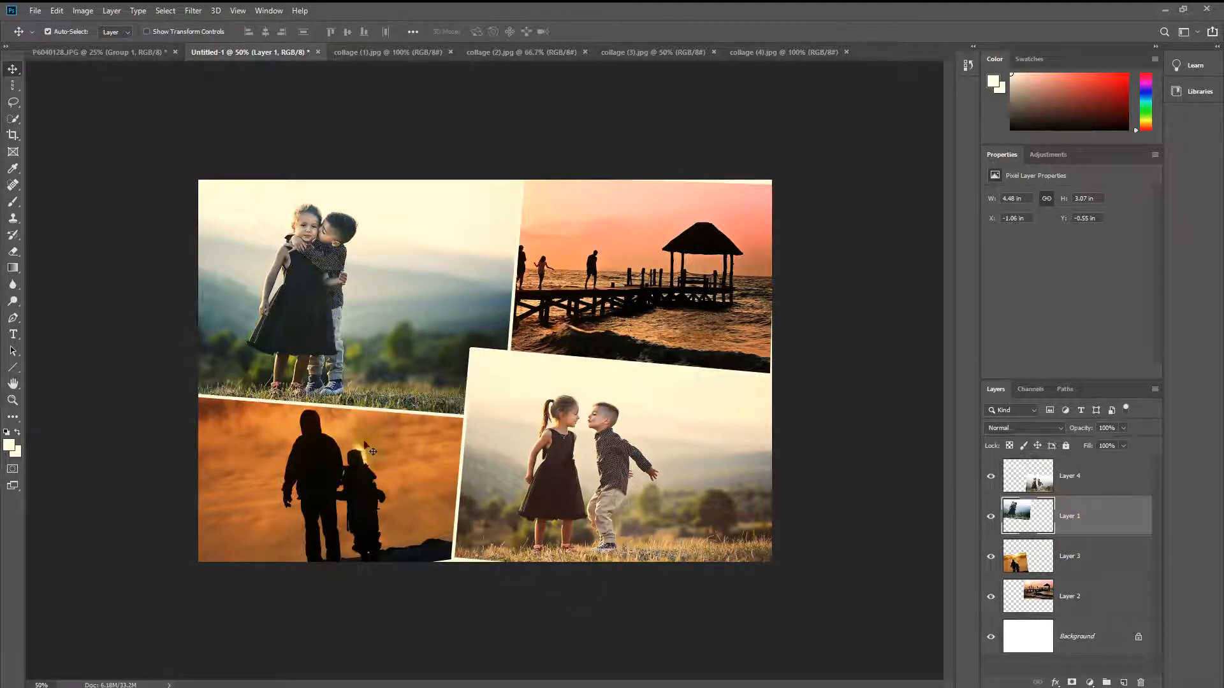
# Step: Shift the sunset pier photo (Layer 2) within its corner to about X 3.26 in, Y -0.11 in, bringing the sun into the frame
pyautogui.moveTo(712, 286); pyautogui.dragTo(766, 263)
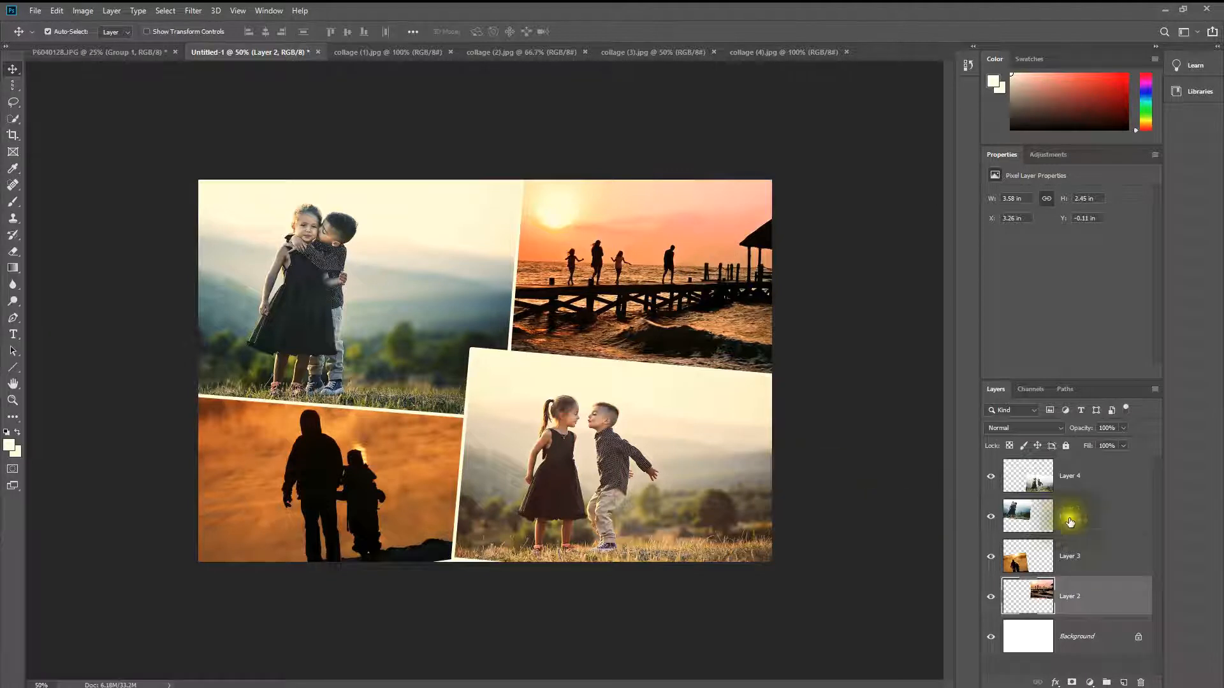
# Step: Bring the silhouette photo (Layer 3) to the top of the layer stack, undoing the trial placement beneath Layer 4
pyautogui.moveTo(1075, 569); pyautogui.dragTo(1076, 541)
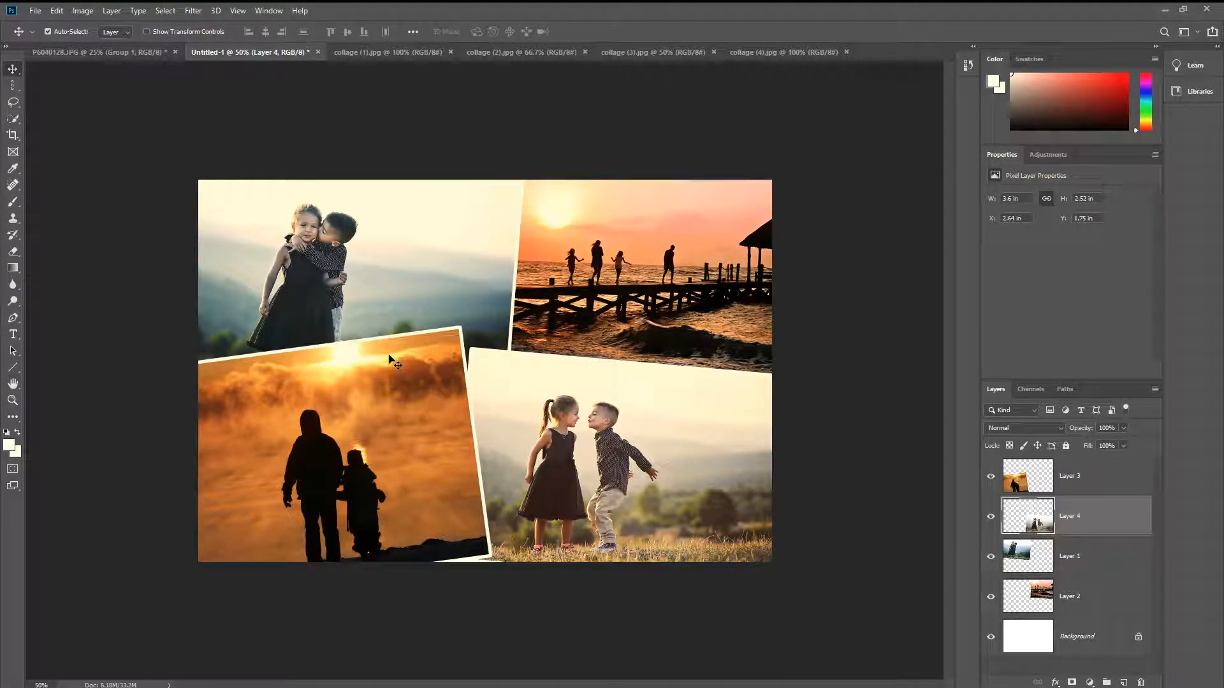
pyautogui.moveTo(1075, 468); pyautogui.dragTo(1073, 535)
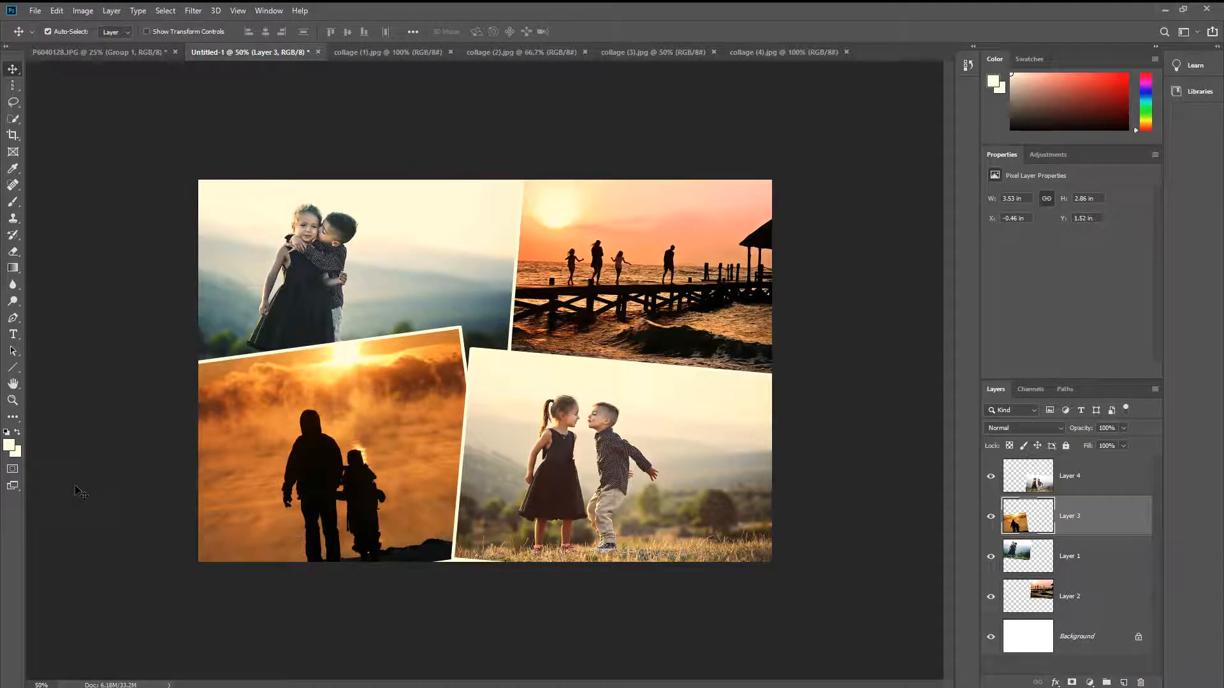
pyautogui.hotkey('ctrl', 'z')
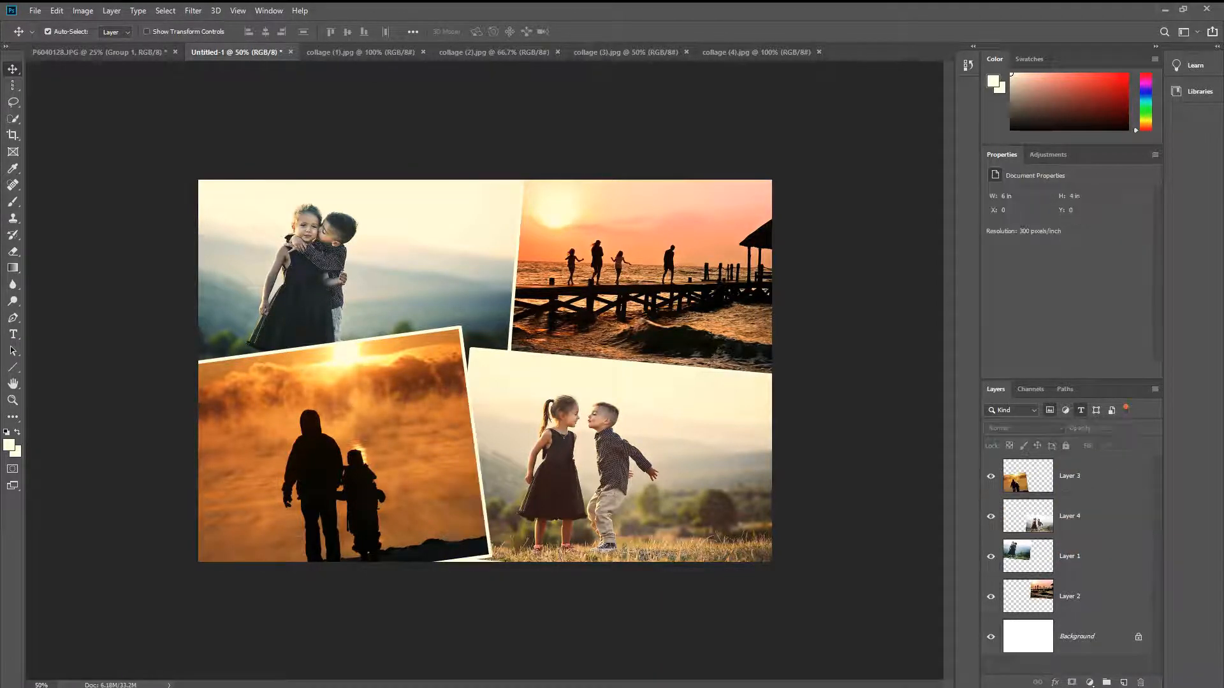
# Step: Add a black drop shadow to the silhouette photo (Layer 3) with Normal blend mode, 74% opacity and a 6° angle
pyautogui.click(265, 426)
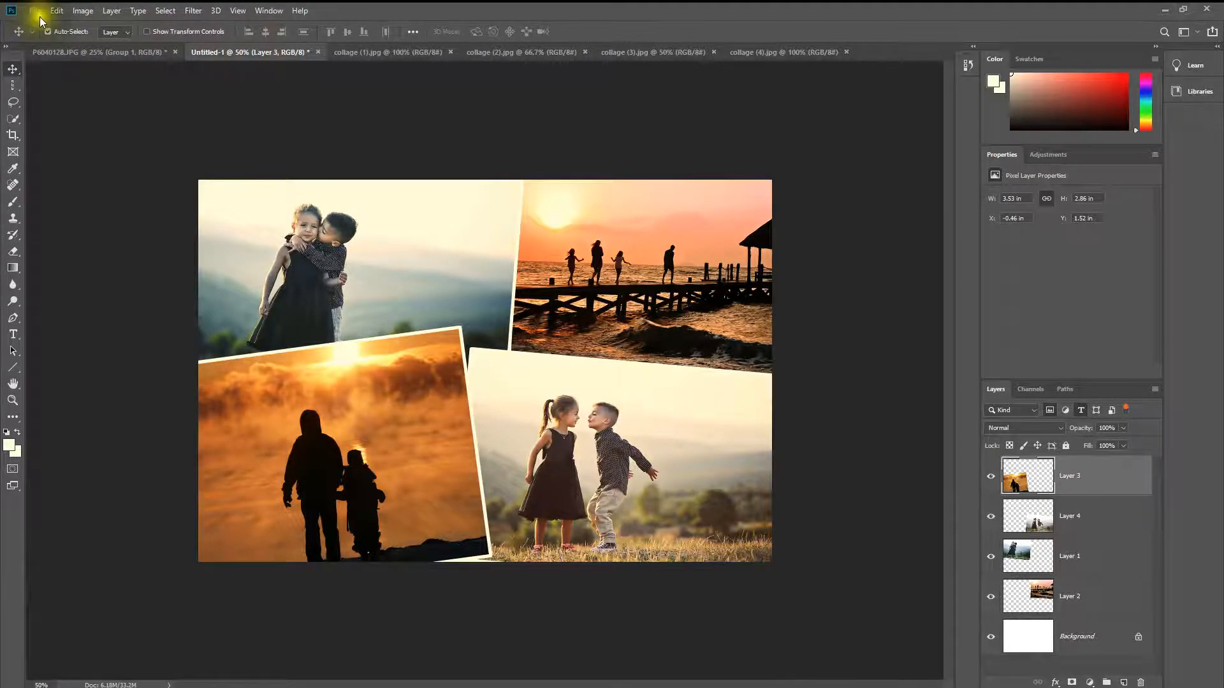
pyautogui.click(112, 11)
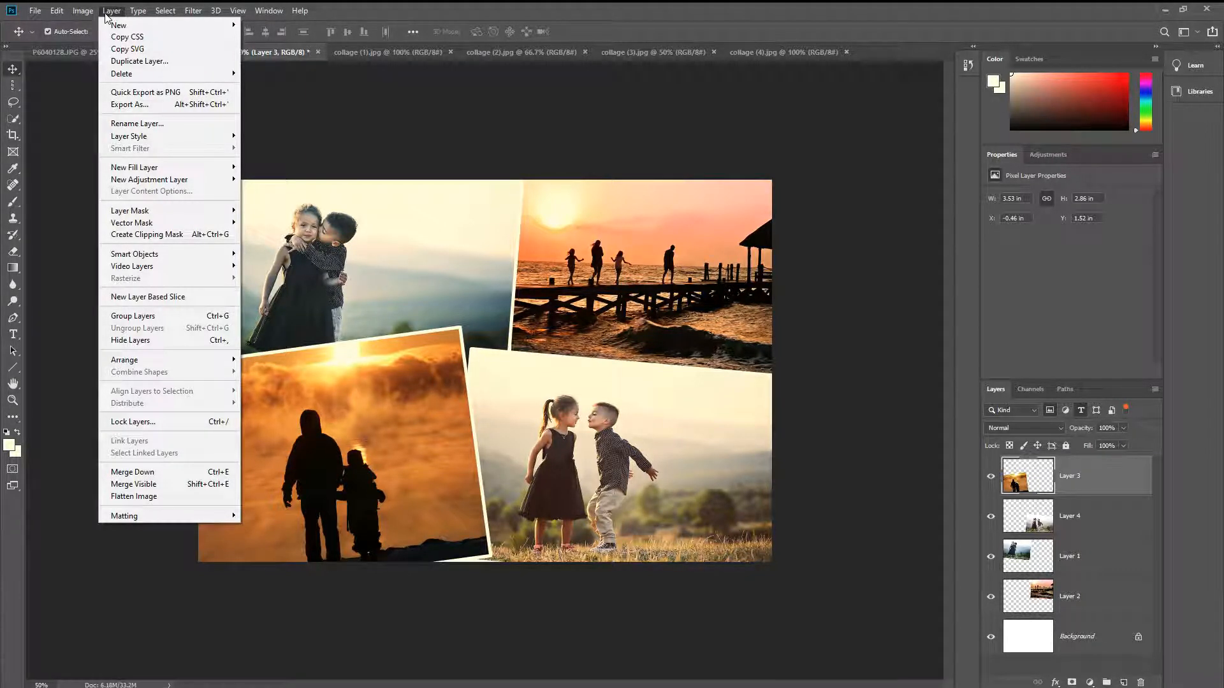
pyautogui.moveTo(122, 25)
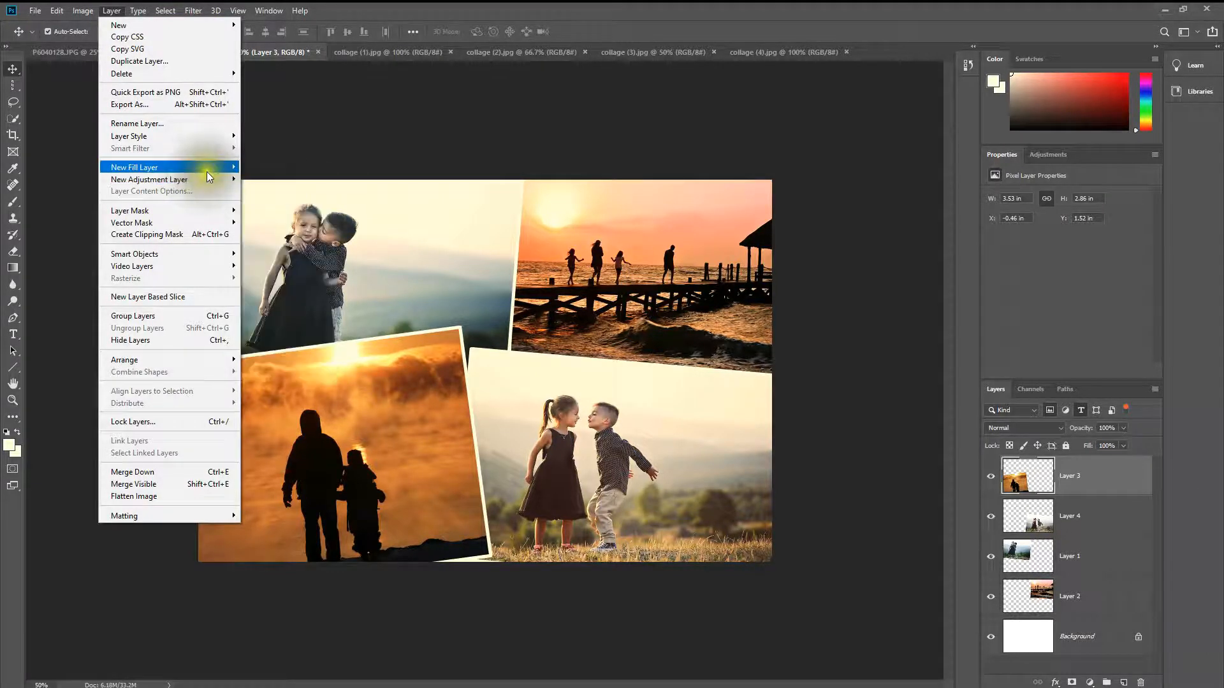
pyautogui.moveTo(218, 210)
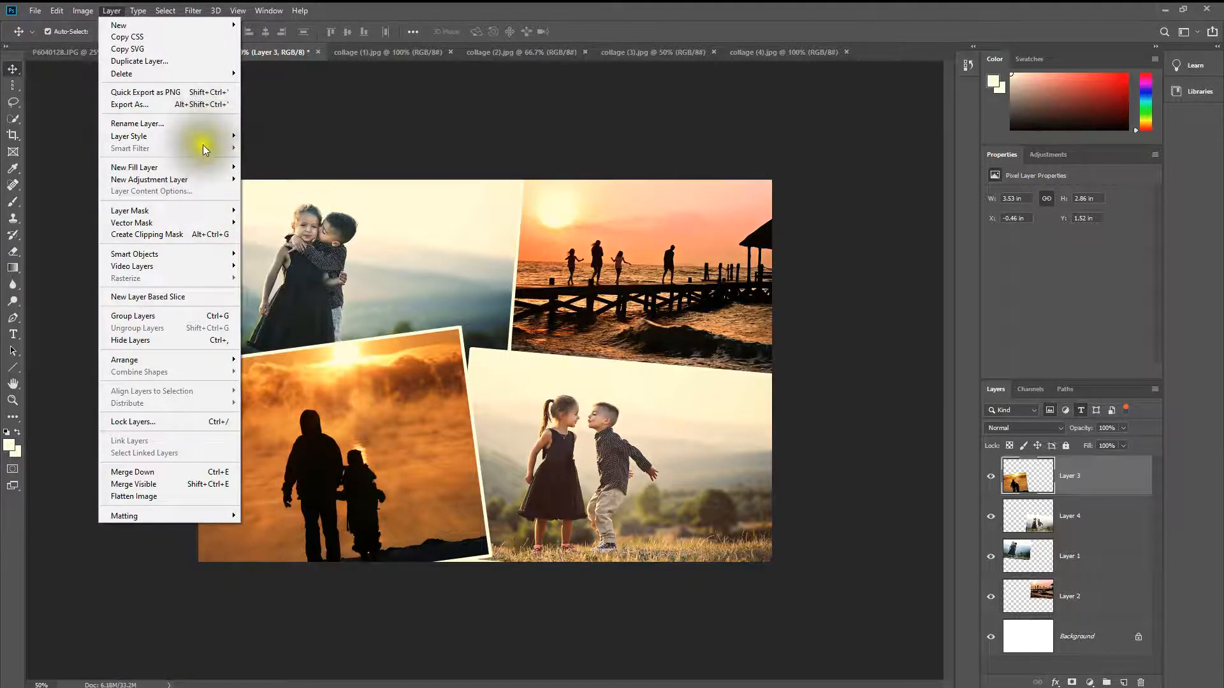
pyautogui.moveTo(198, 135)
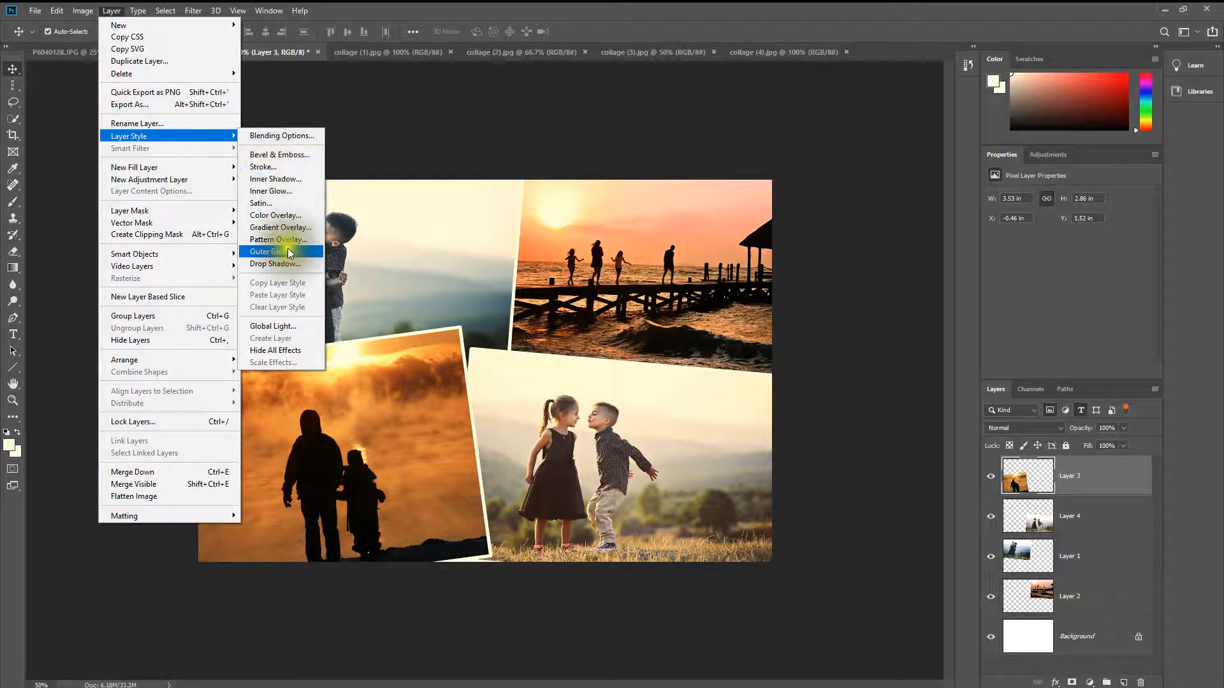
pyautogui.click(292, 264)
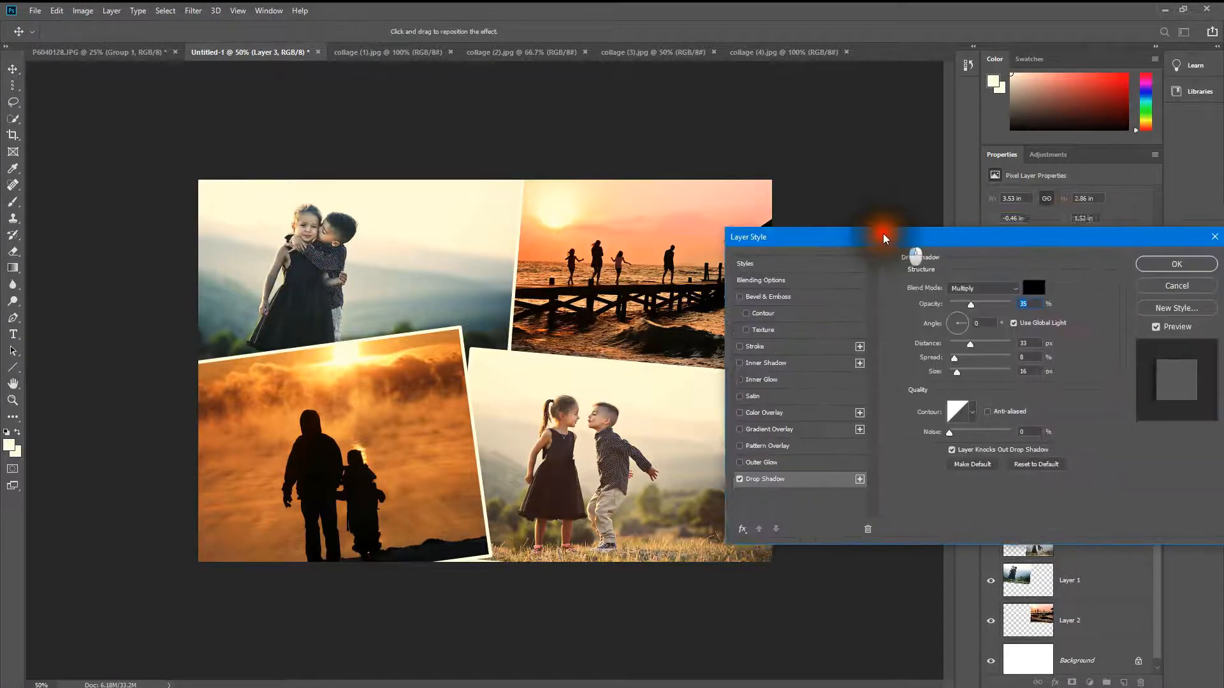
pyautogui.moveTo(882, 233); pyautogui.dragTo(704, 197)
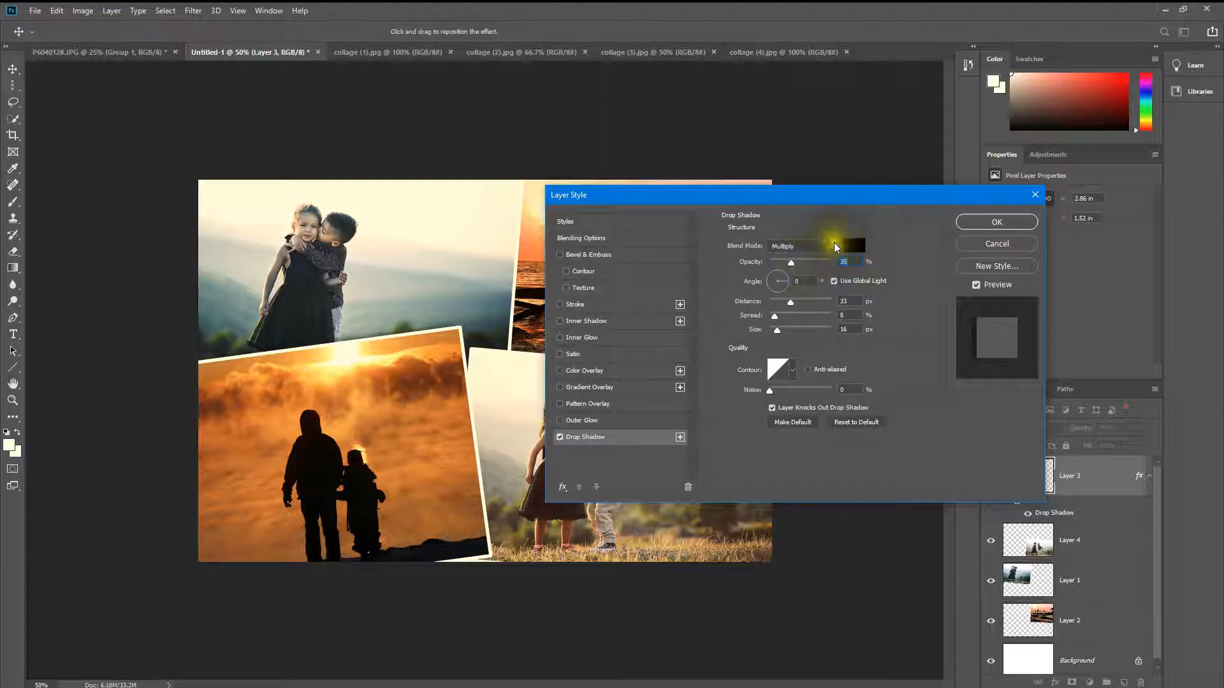
pyautogui.click(834, 245)
pyautogui.click(814, 256)
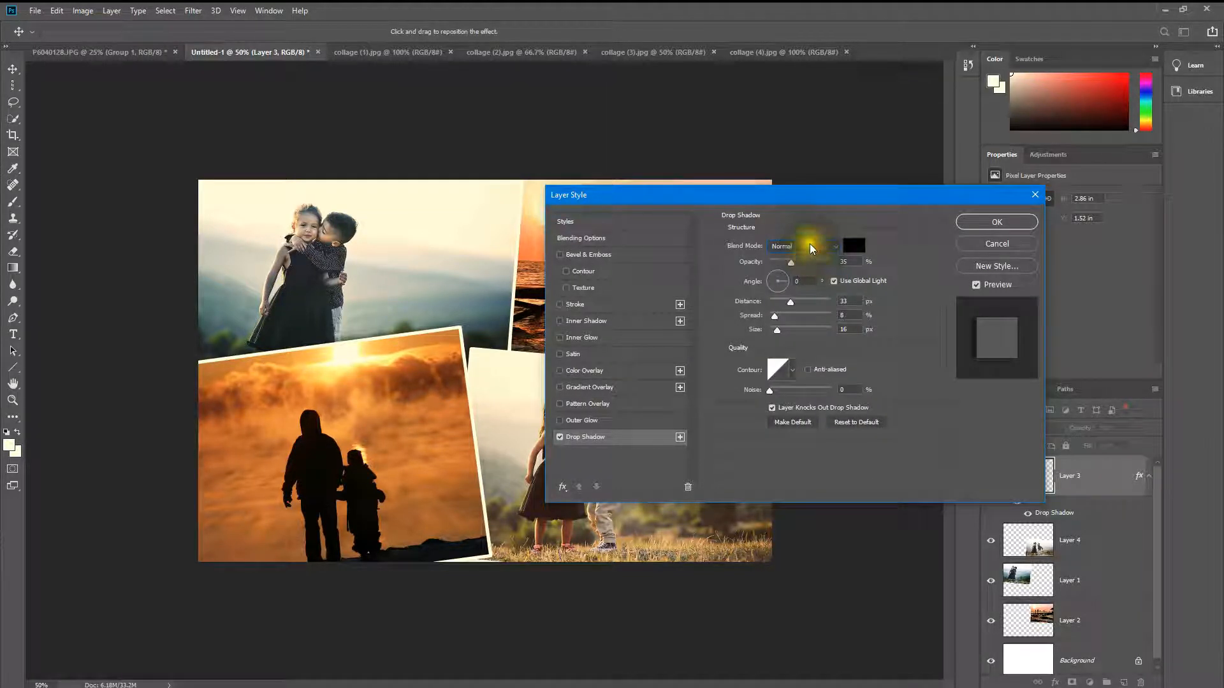
pyautogui.moveTo(792, 261); pyautogui.dragTo(814, 262)
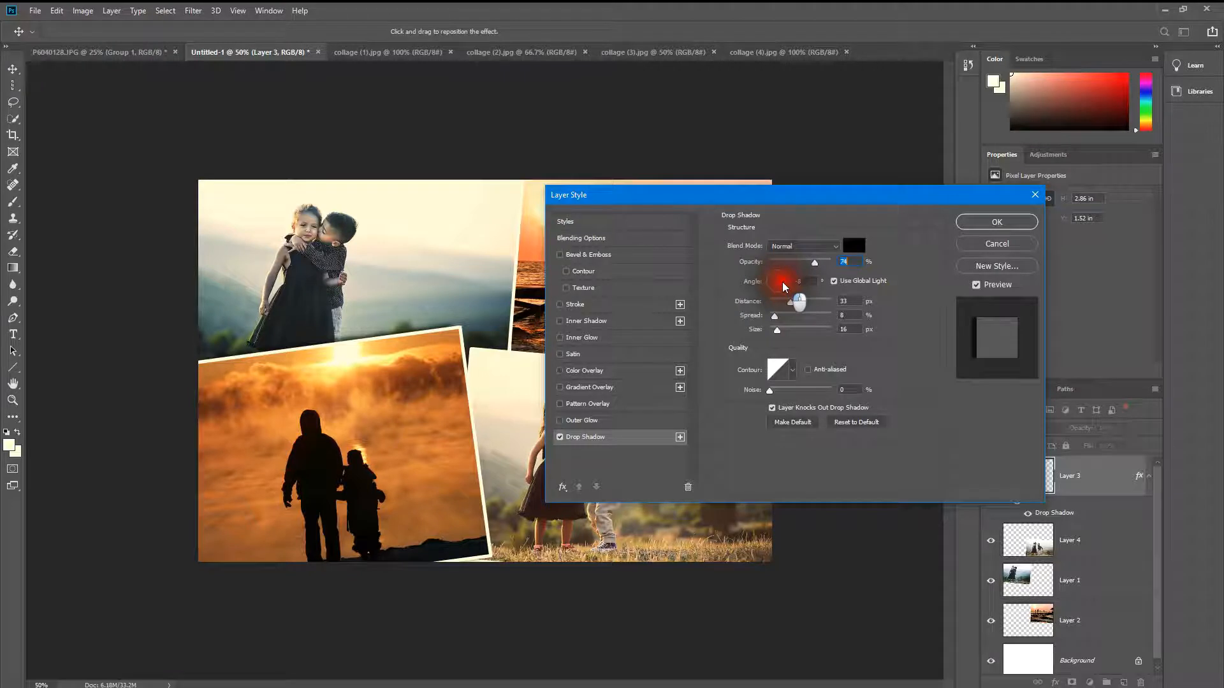
pyautogui.click(784, 280)
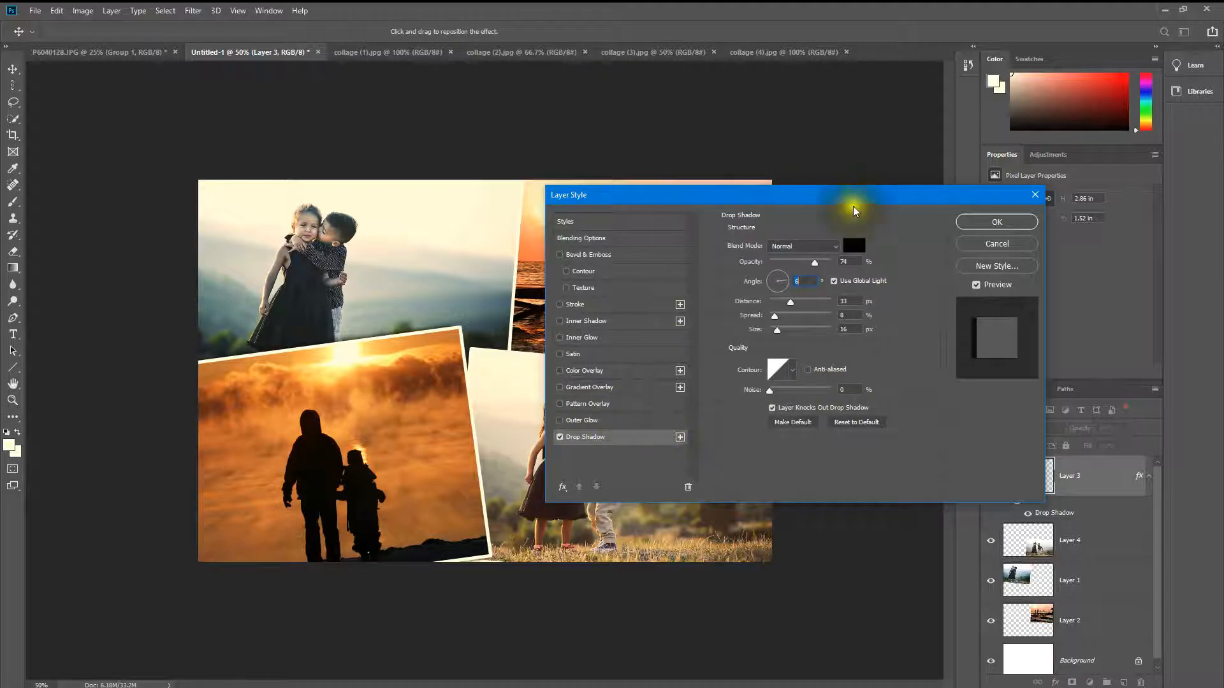
pyautogui.click(1015, 222)
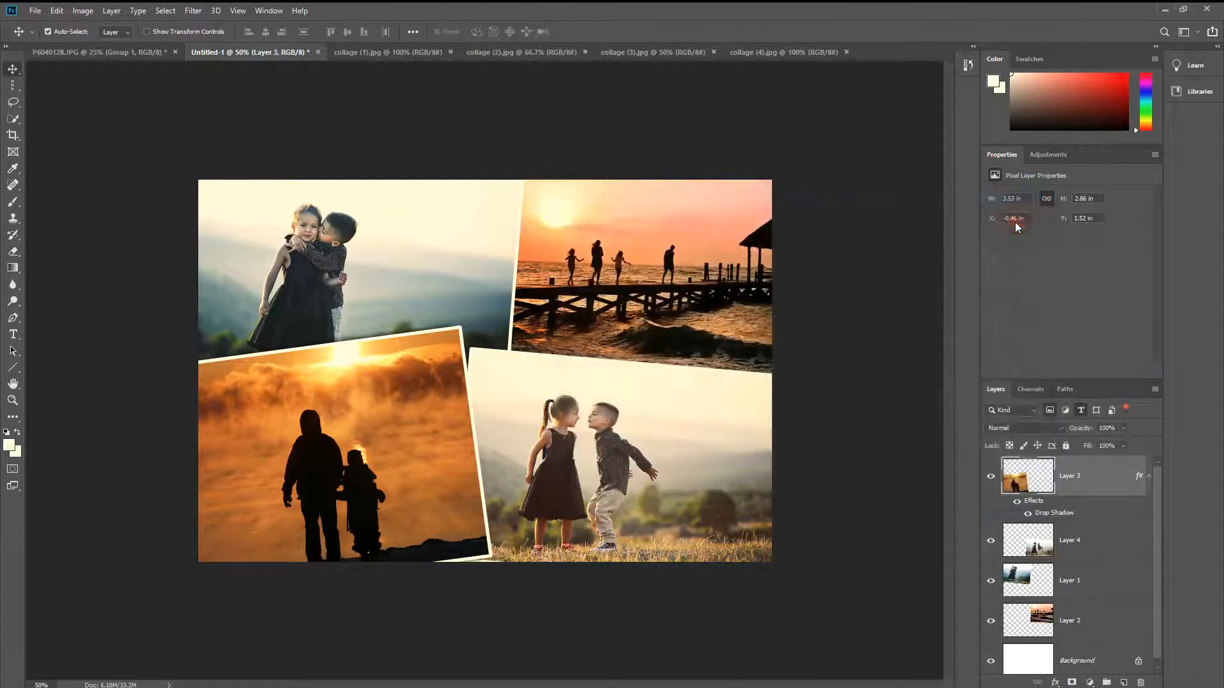
# Step: Reposition the silhouette photo over its neighbouring photos at about X -0.21 in, Y 1.41 in
pyautogui.moveTo(453, 467); pyautogui.dragTo(428, 419)
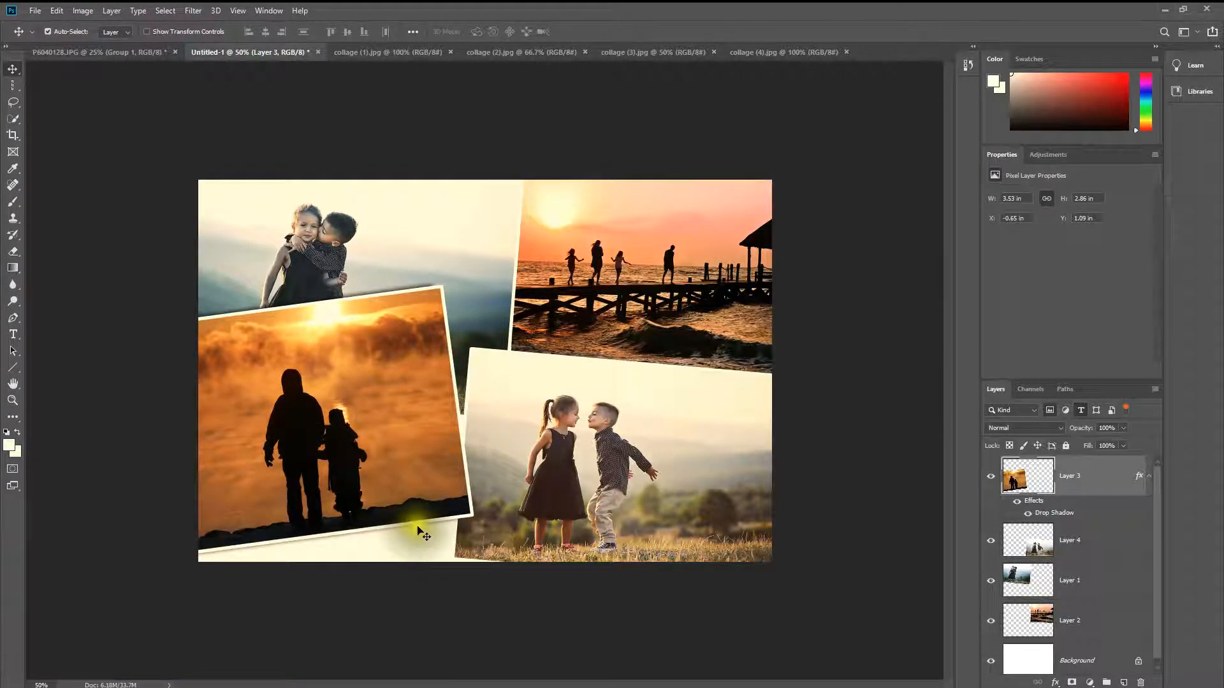
pyautogui.moveTo(418, 468); pyautogui.dragTo(438, 497)
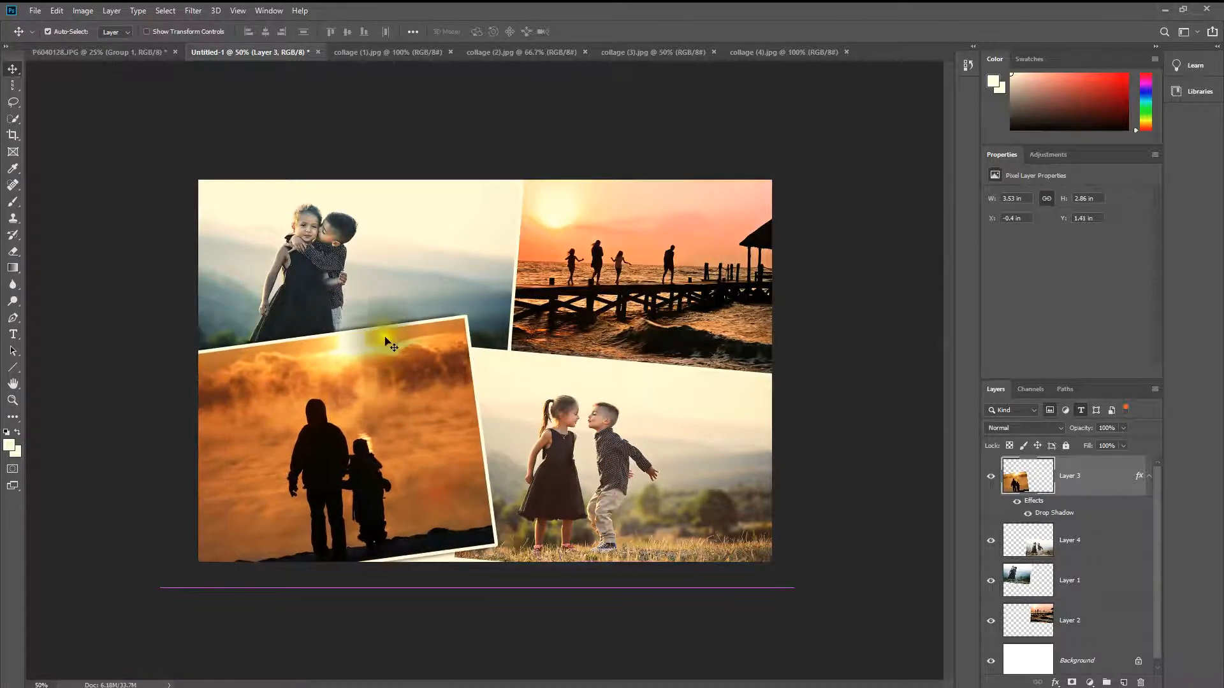
pyautogui.moveTo(398, 337); pyautogui.dragTo(445, 331)
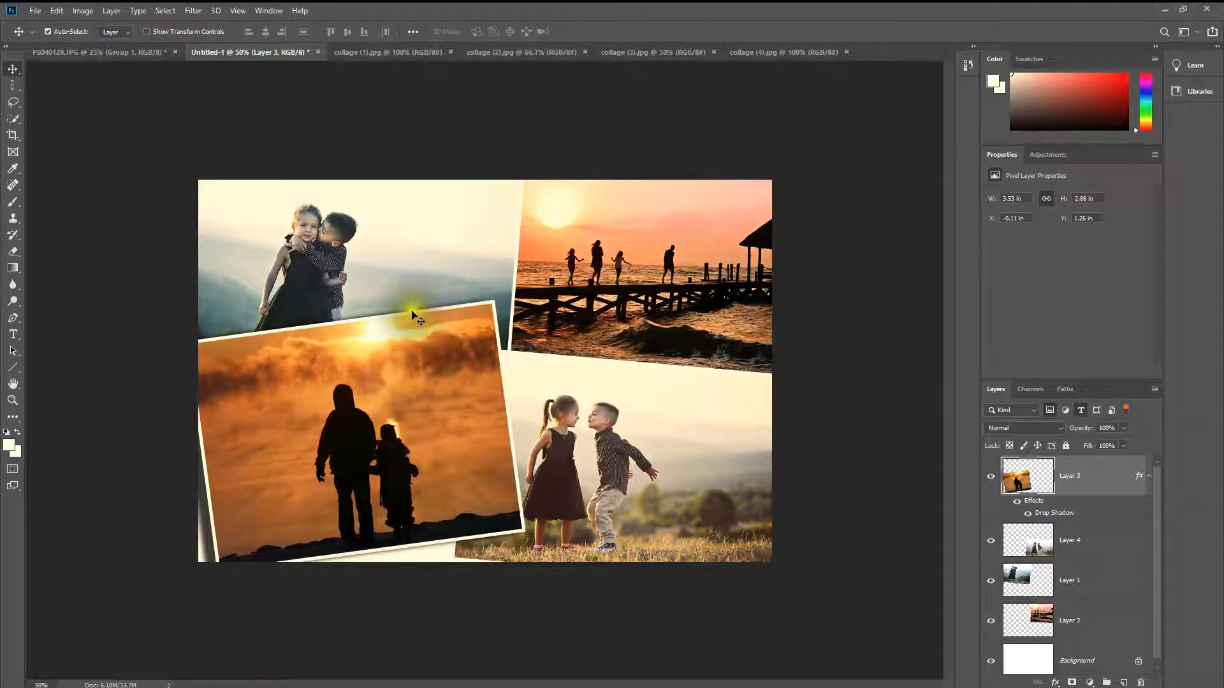
pyautogui.moveTo(445, 354); pyautogui.dragTo(437, 368)
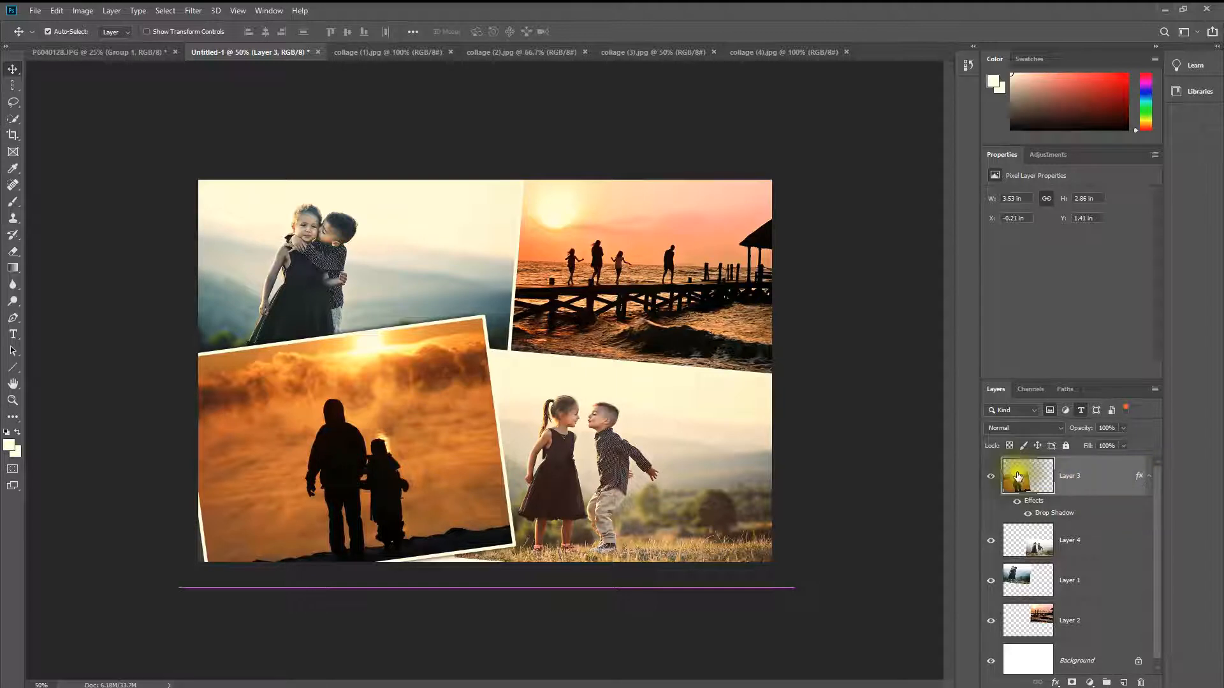
# Step: Hide and show Layer 3's drop shadow again to compare its effect on the collage
pyautogui.click(1050, 516)
pyautogui.click(1028, 516)
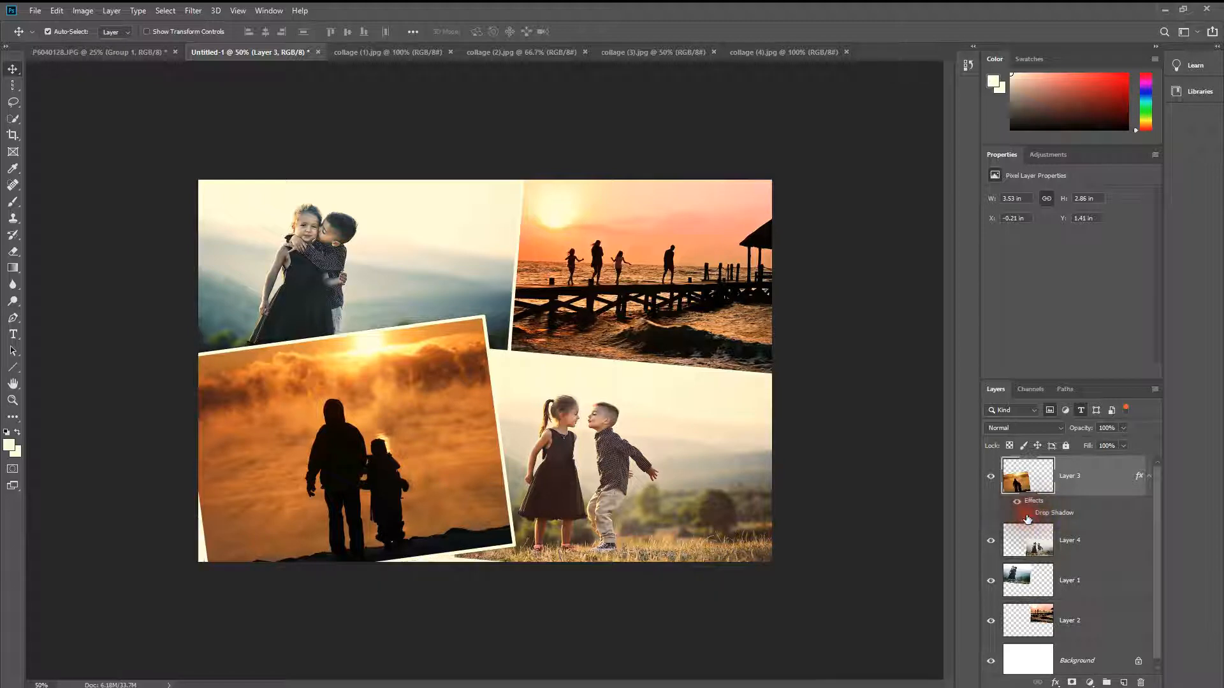
pyautogui.click(1049, 517)
pyautogui.click(1029, 516)
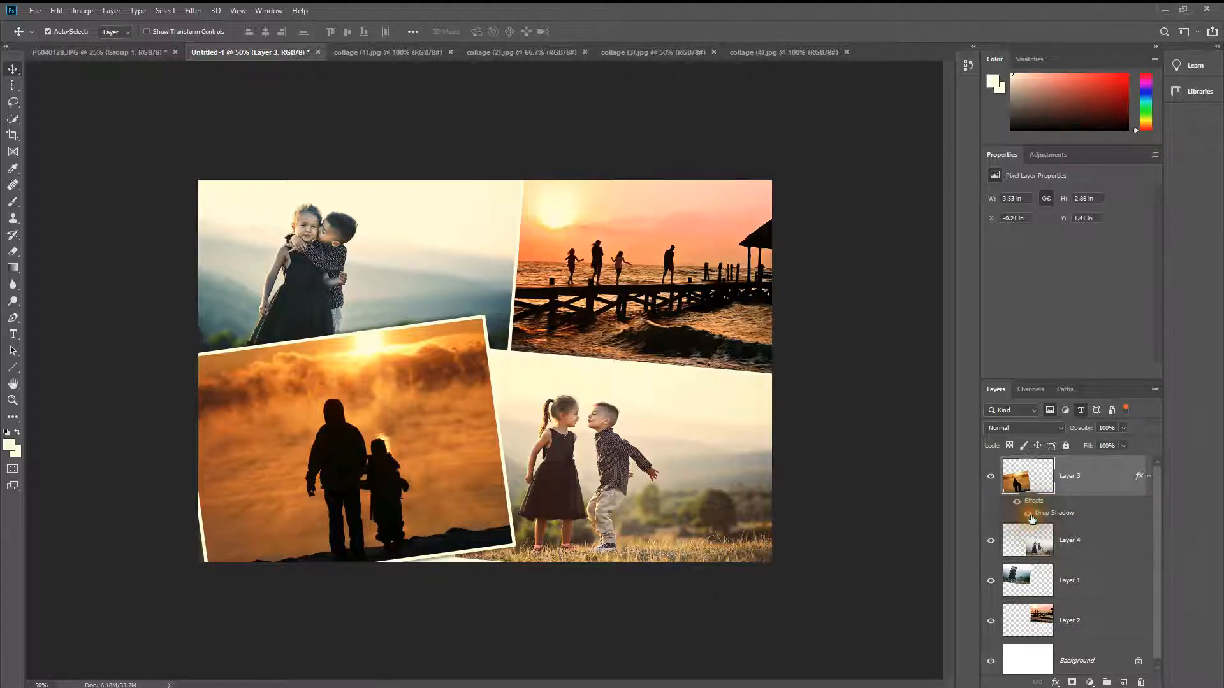
# Step: Edit Layer 3's drop shadow to a 171° angle, 13 px distance, 9% spread and 13 px size
pyautogui.click(1138, 478)
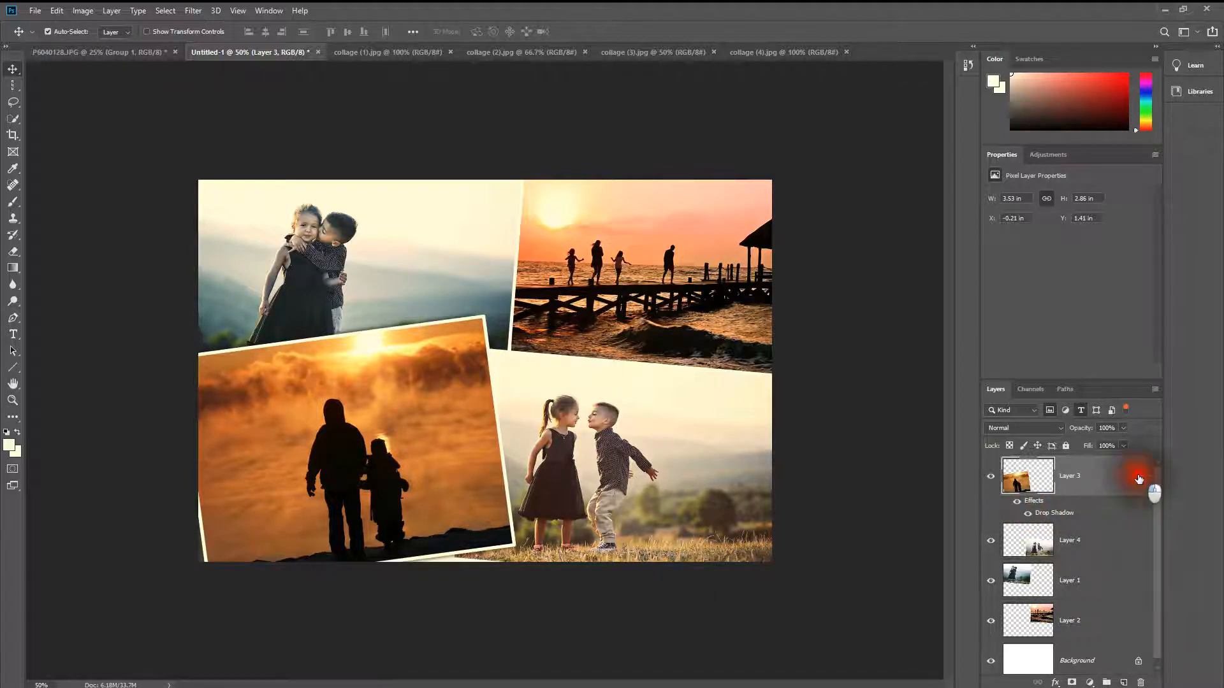
pyautogui.doubleClick(1138, 477)
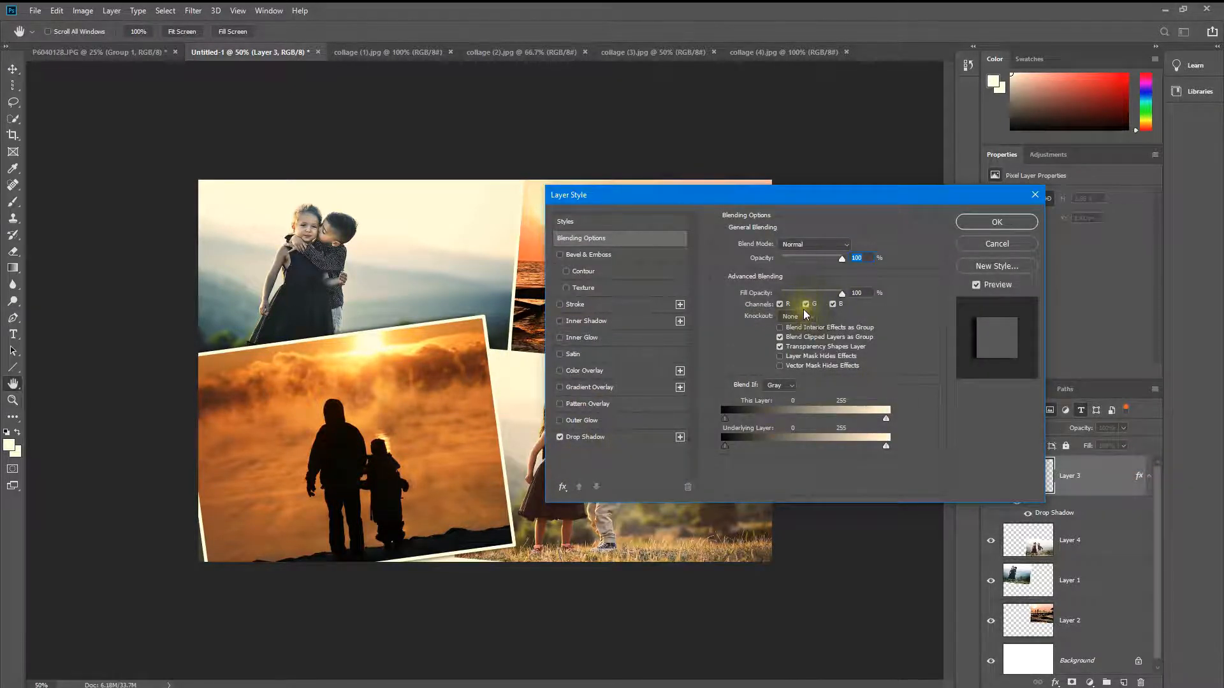
pyautogui.press('Down')
pyautogui.click(619, 436)
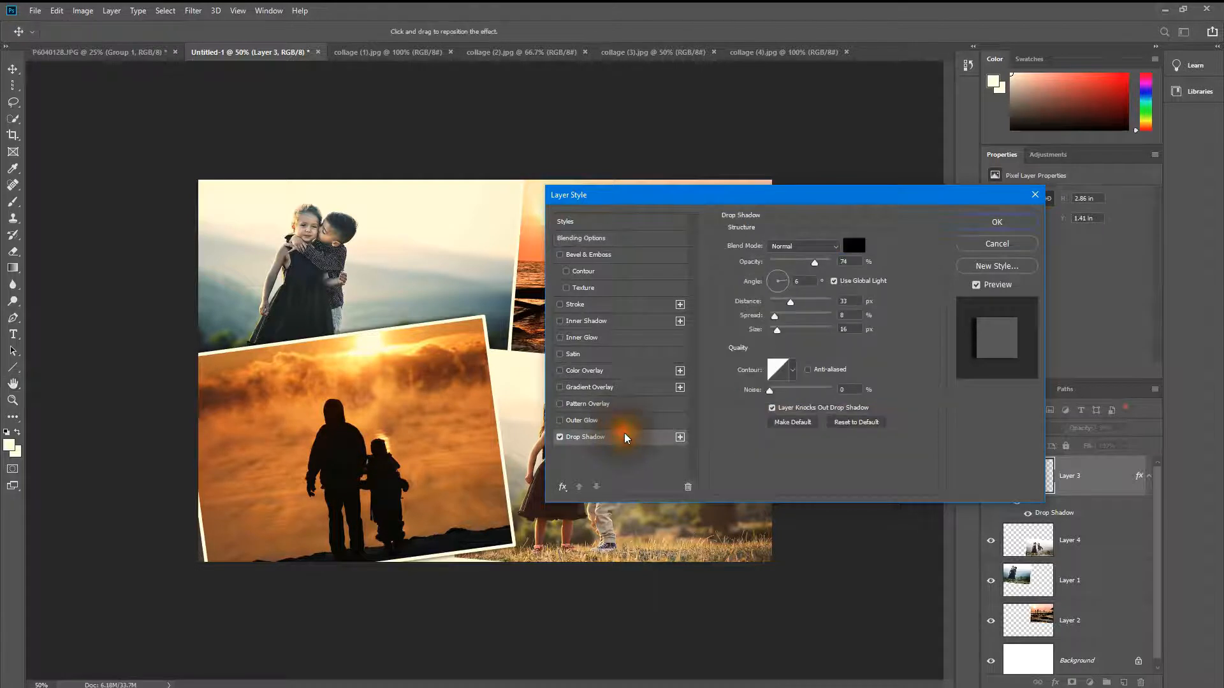
pyautogui.moveTo(791, 274); pyautogui.dragTo(763, 282)
pyautogui.moveTo(467, 506); pyautogui.dragTo(465, 470)
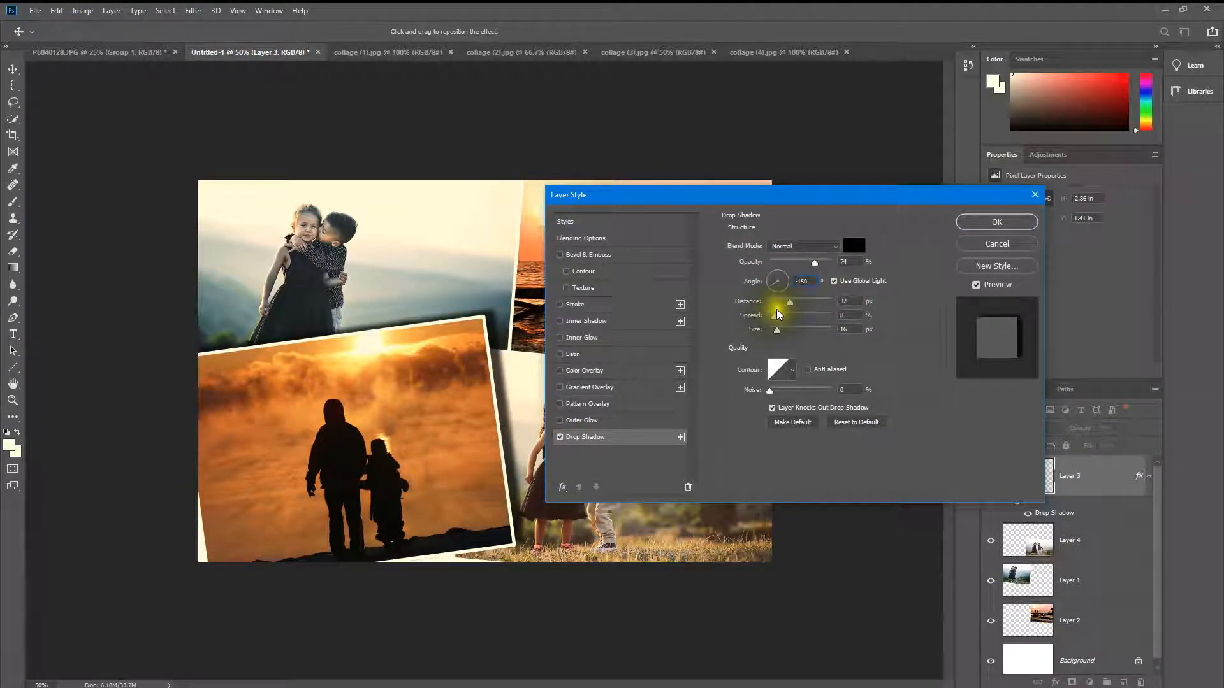
pyautogui.moveTo(782, 319)
pyautogui.mouseDown()
pyautogui.moveTo(818, 349)
pyautogui.moveTo(796, 328)
pyautogui.moveTo(773, 329)
pyautogui.moveTo(780, 302)
pyautogui.moveTo(777, 319)
pyautogui.mouseUp()
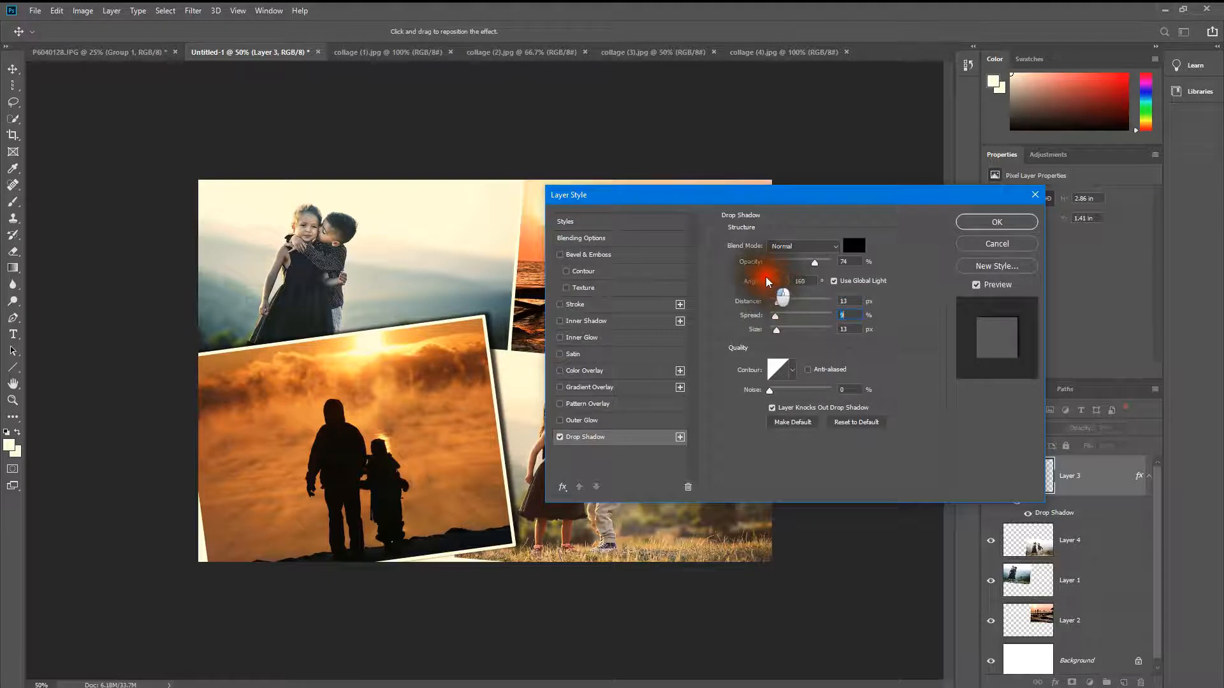
pyautogui.moveTo(768, 282); pyautogui.dragTo(768, 284)
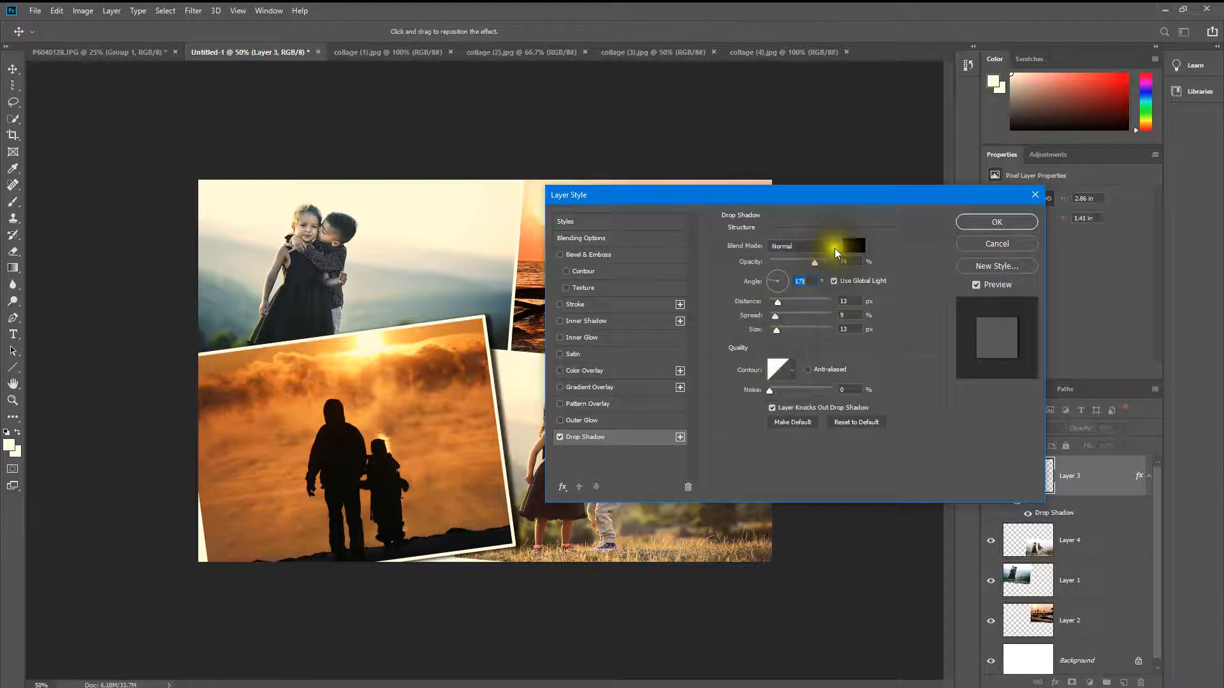
# Step: Try Multiply, Dissolve and Overlay as the drop shadow's blend mode and return it to Normal
pyautogui.click(835, 247)
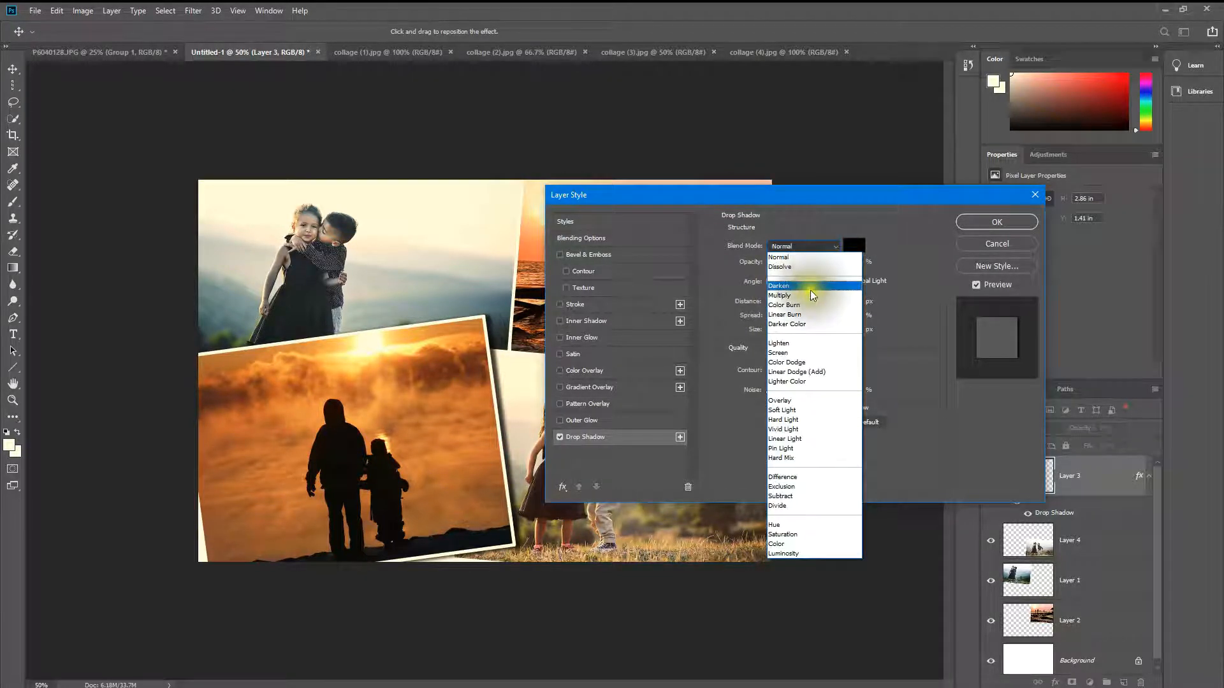
pyautogui.click(813, 296)
pyautogui.click(814, 246)
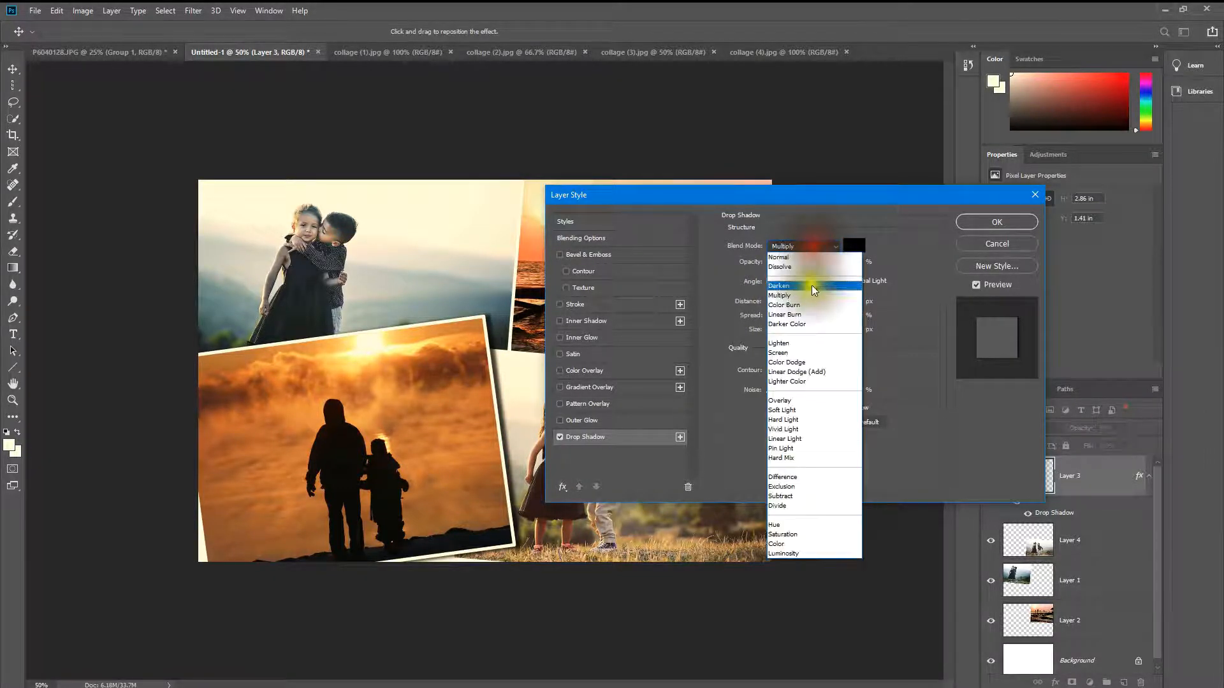
pyautogui.click(800, 262)
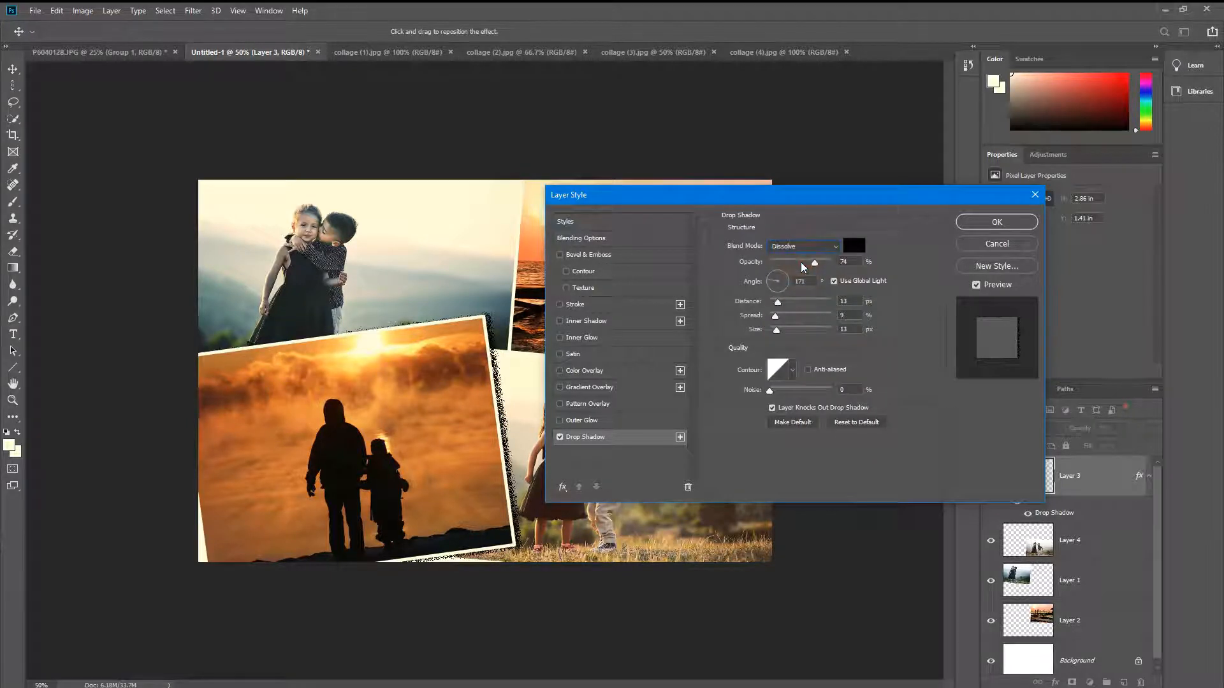
pyautogui.click(794, 246)
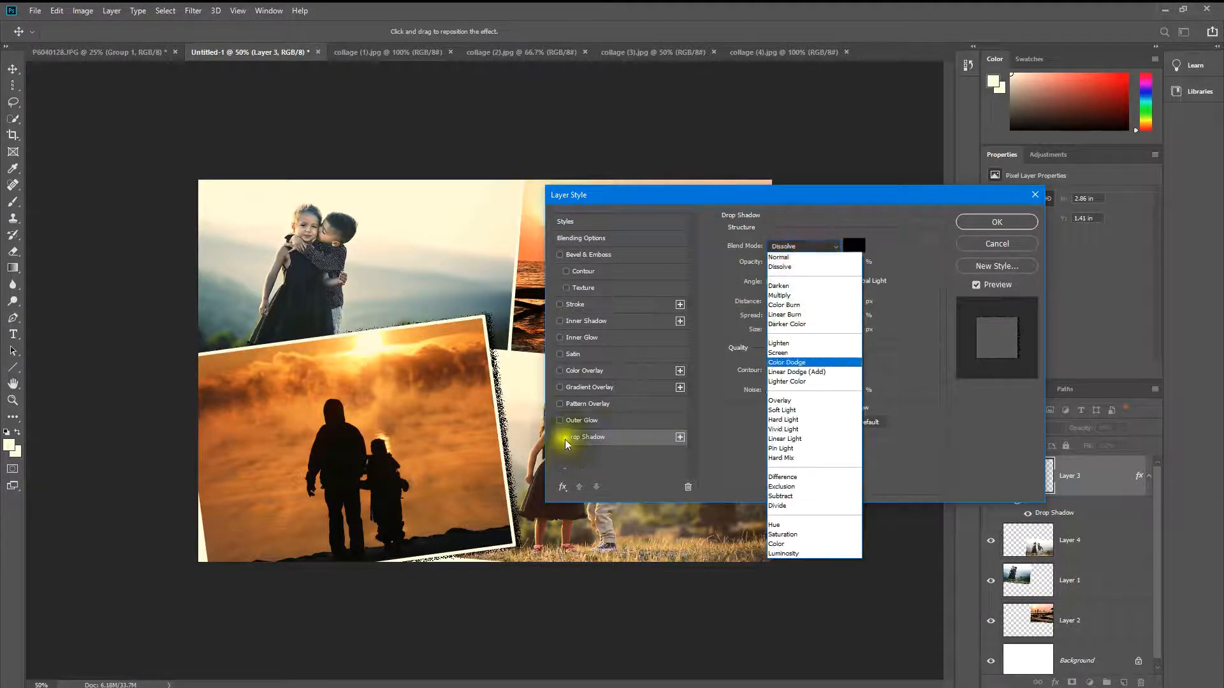
pyautogui.click(824, 399)
pyautogui.click(820, 249)
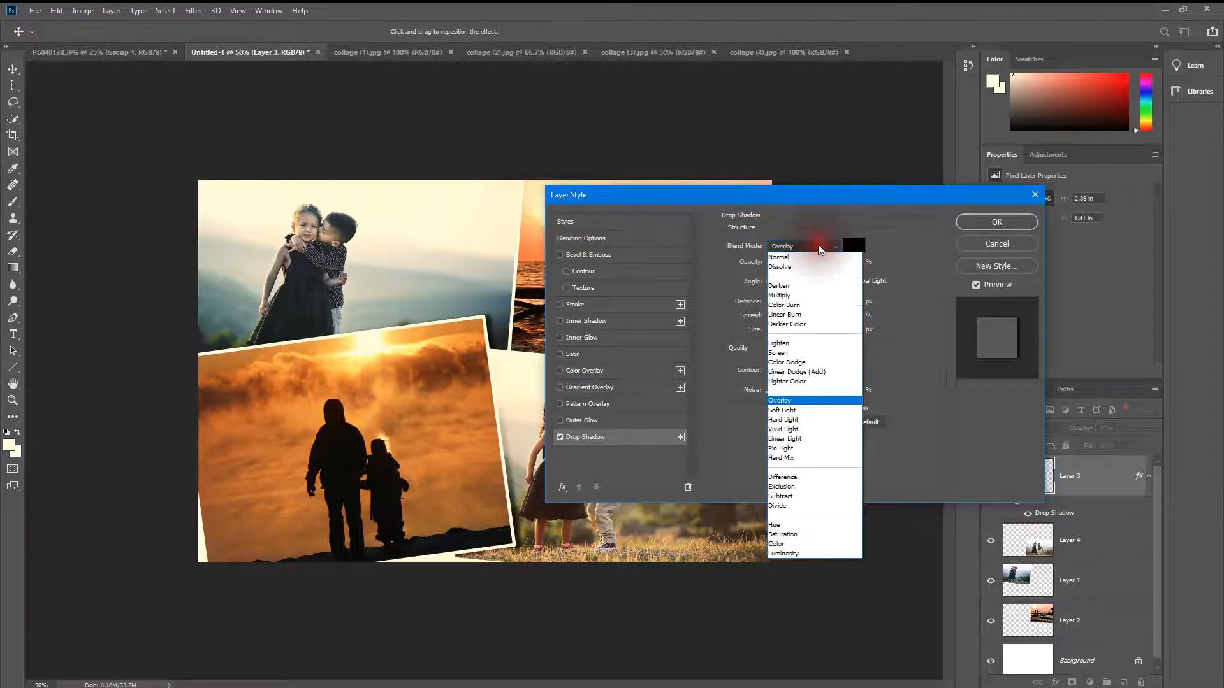
pyautogui.click(818, 245)
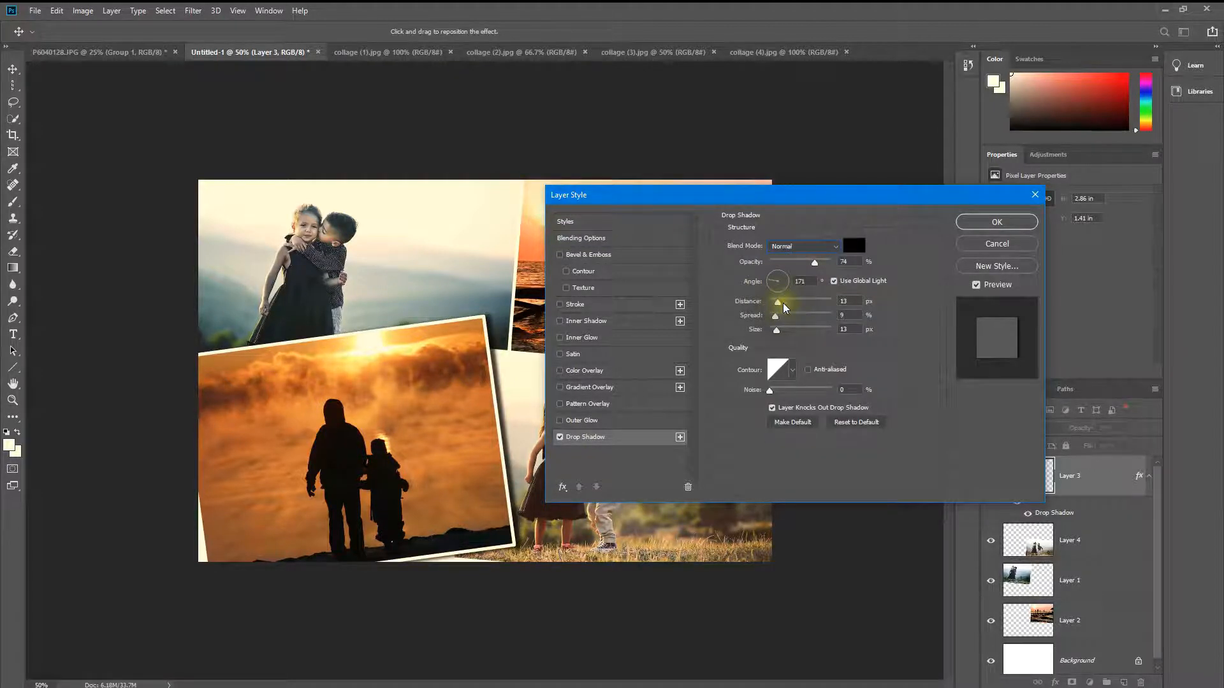
# Step: Reduce the drop shadow's distance to 11 px and apply the layer style
pyautogui.moveTo(782, 306); pyautogui.dragTo(779, 306)
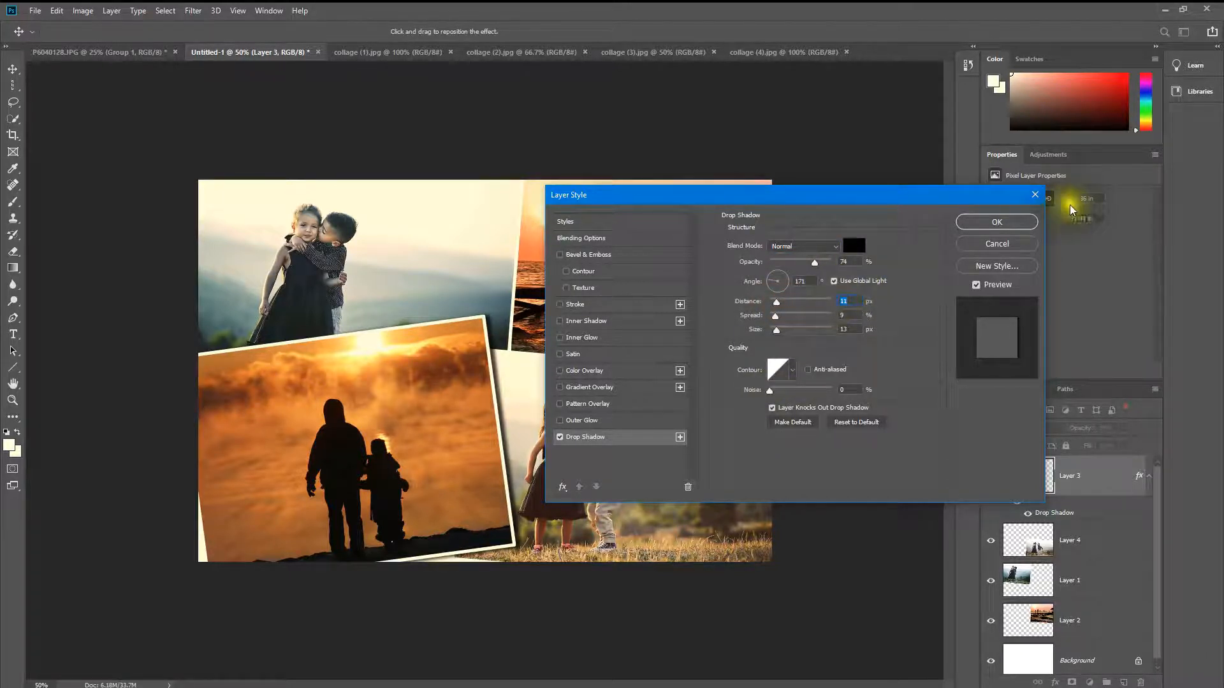
pyautogui.click(1031, 221)
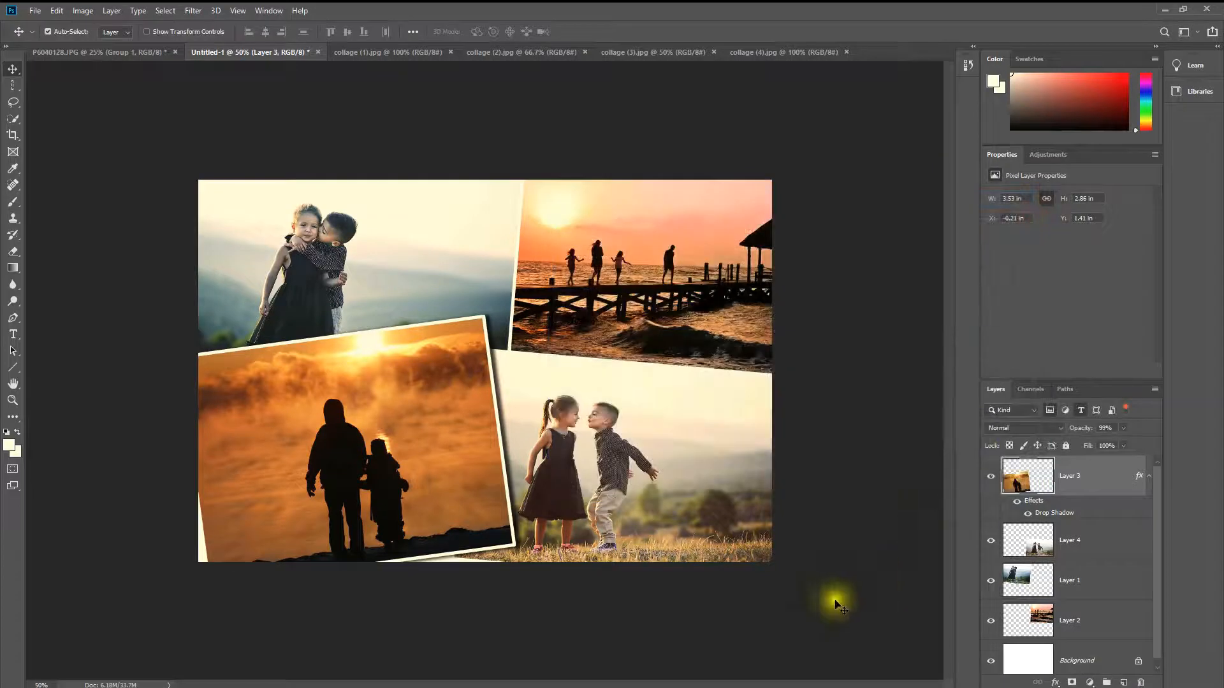
# Step: Add a drop shadow to Layer 1 with a 171° angle, 11 px distance, 9% spread and 13 px size
pyautogui.click(1095, 540)
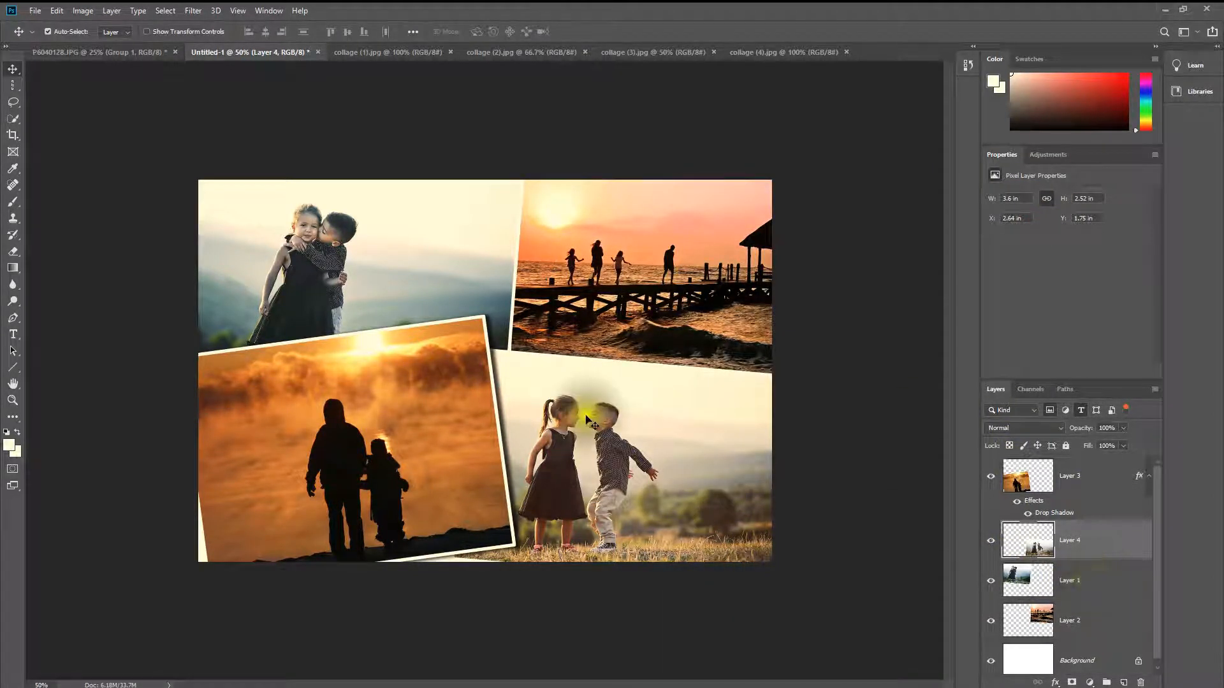
pyautogui.click(1096, 581)
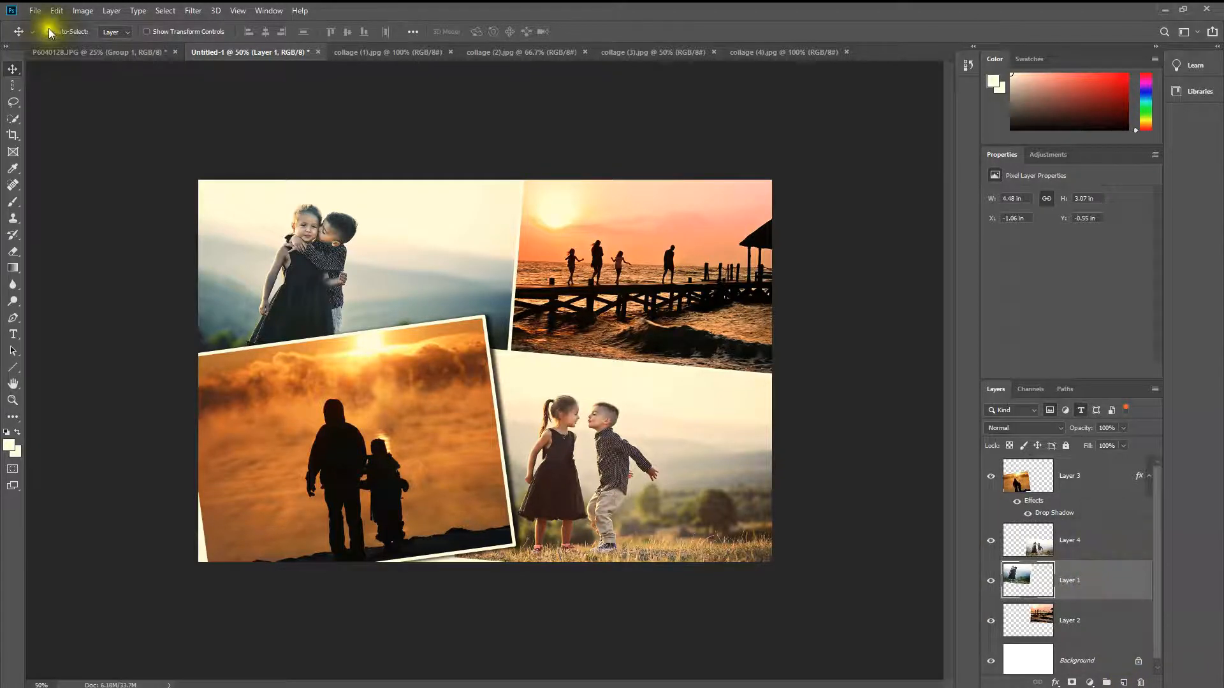
pyautogui.click(83, 11)
pyautogui.moveTo(112, 10)
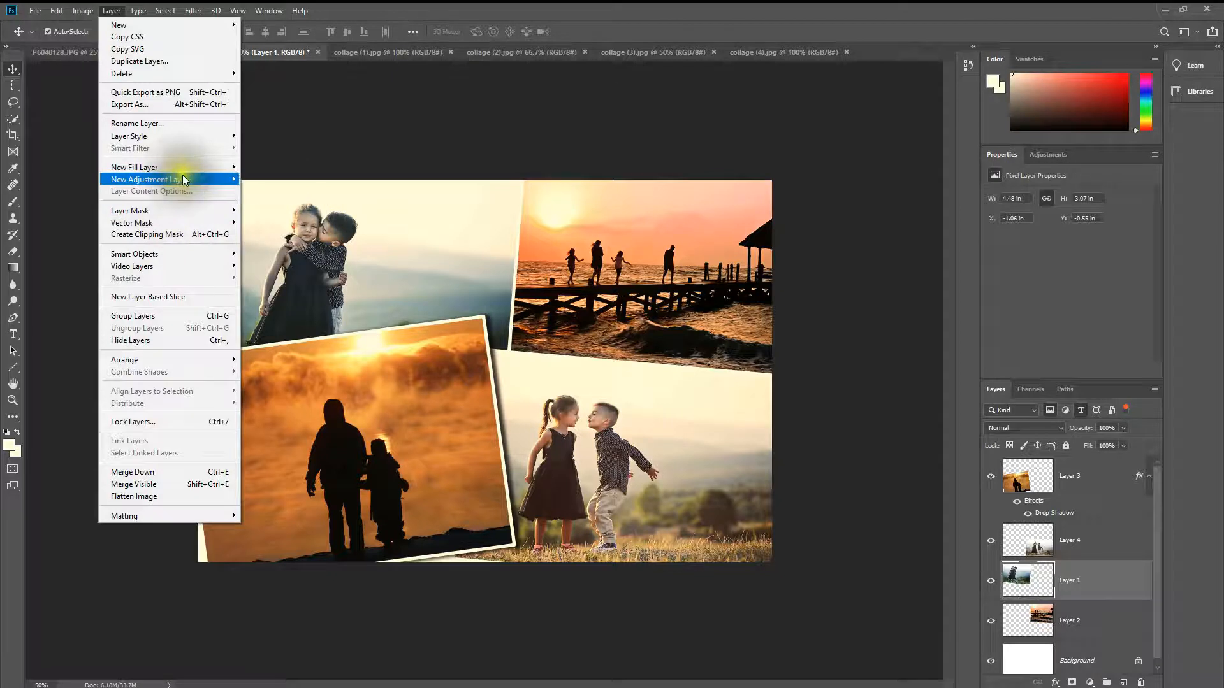
pyautogui.moveTo(188, 140)
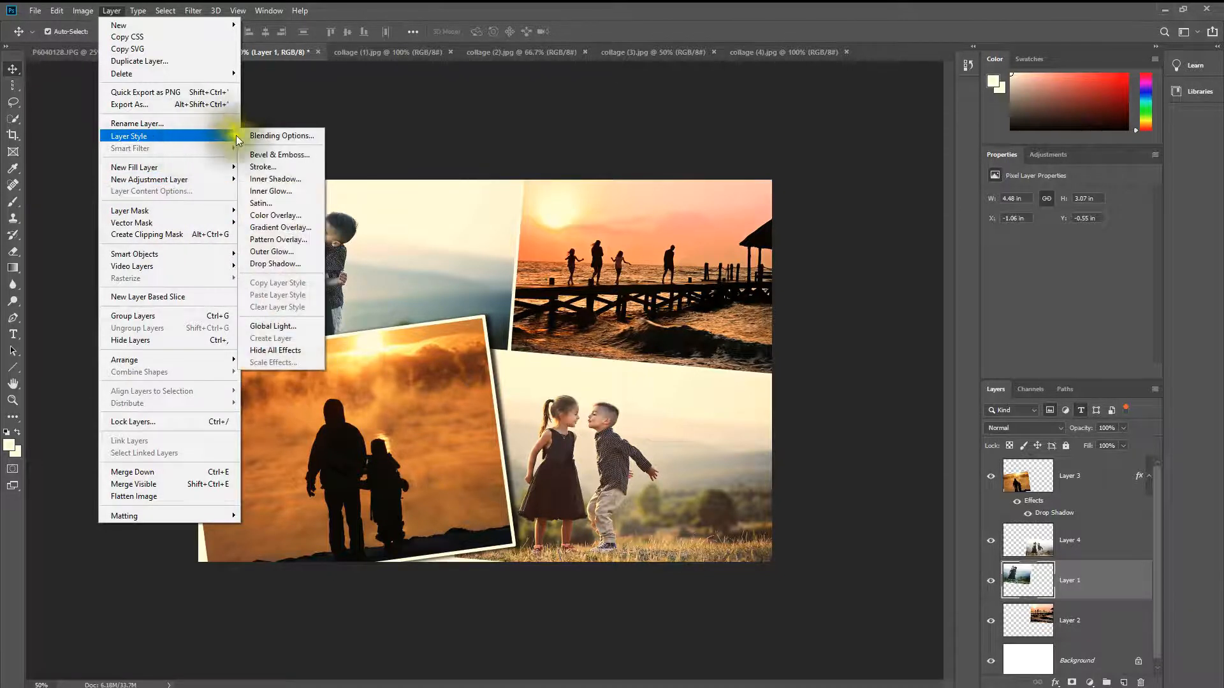
pyautogui.click(295, 264)
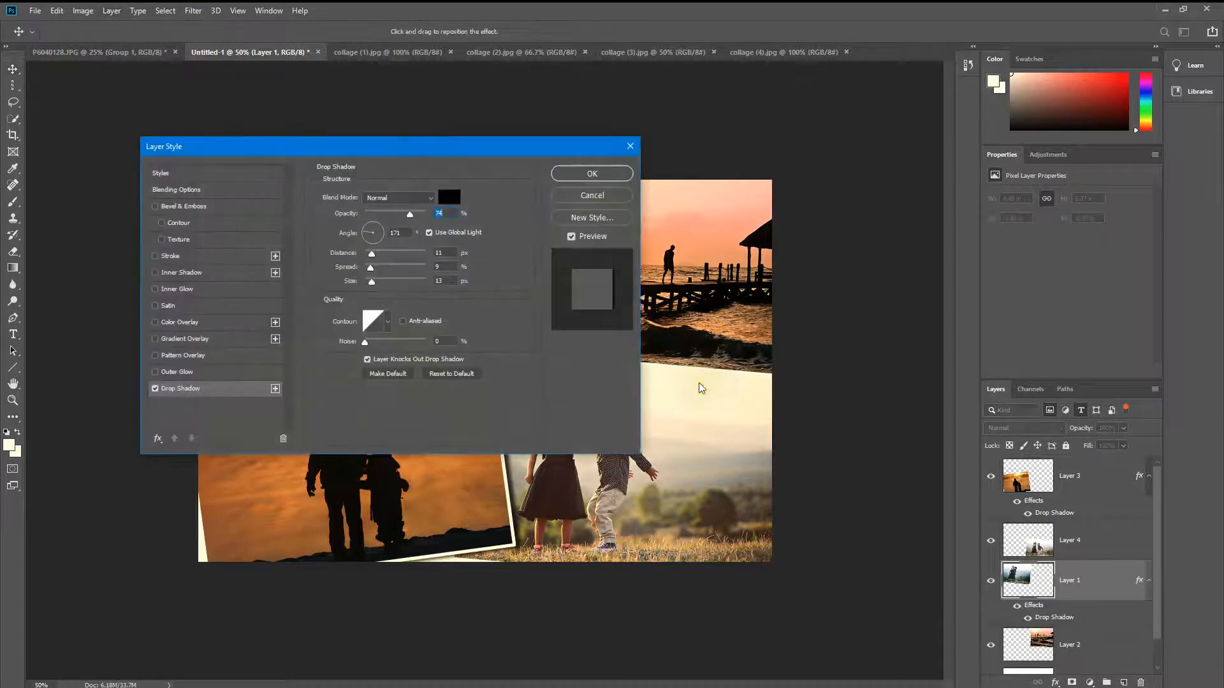
pyautogui.moveTo(455, 139); pyautogui.dragTo(864, 336)
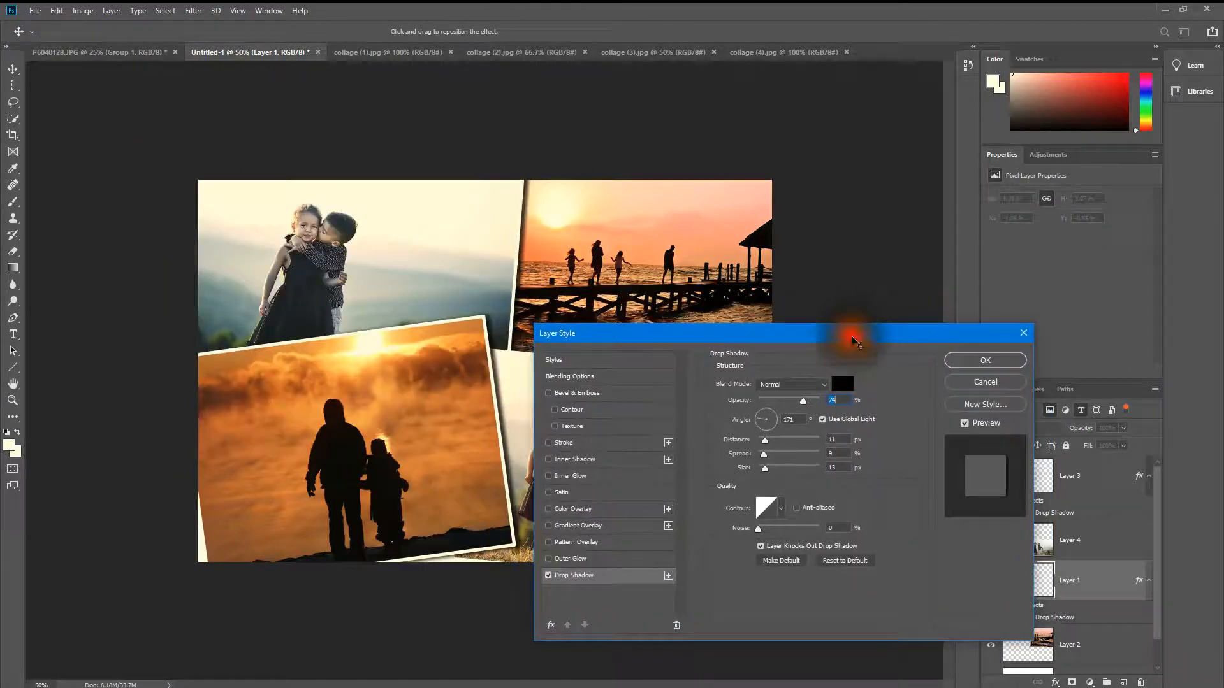
pyautogui.click(956, 362)
# Step: Add a drop shadow to Layer 4 with a -117° global light angle, 12 px distance, 9% spread and 13 px size
pyautogui.click(763, 497)
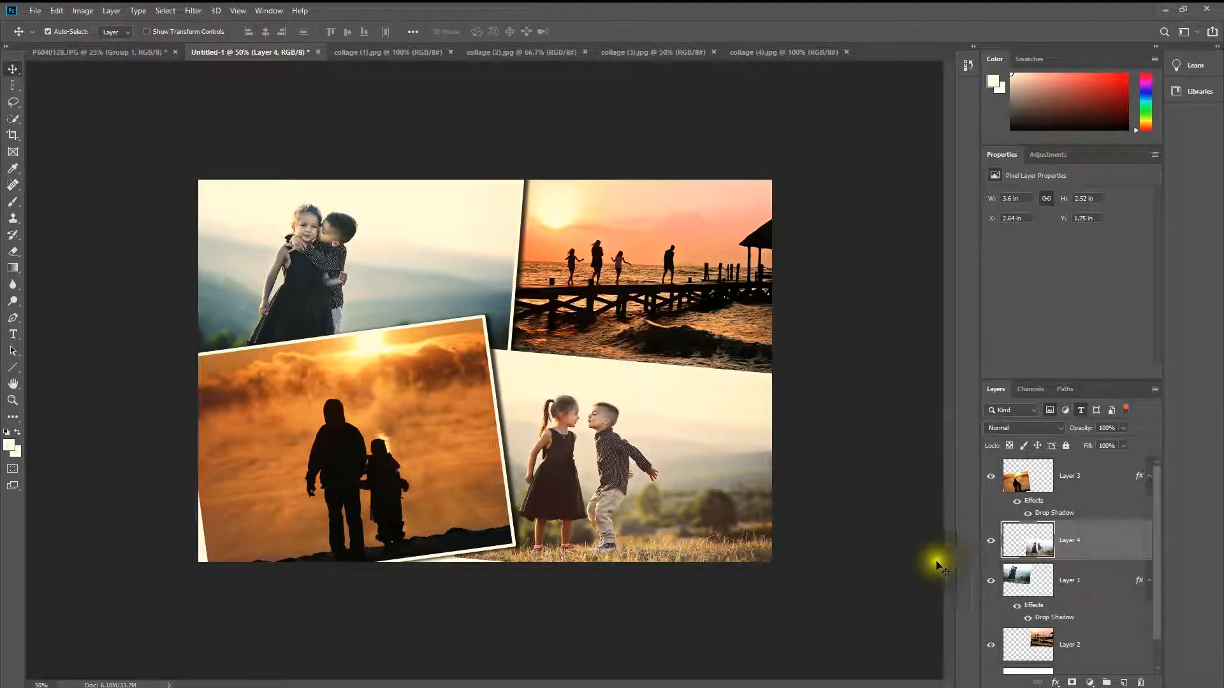
pyautogui.click(651, 410)
pyautogui.click(105, 10)
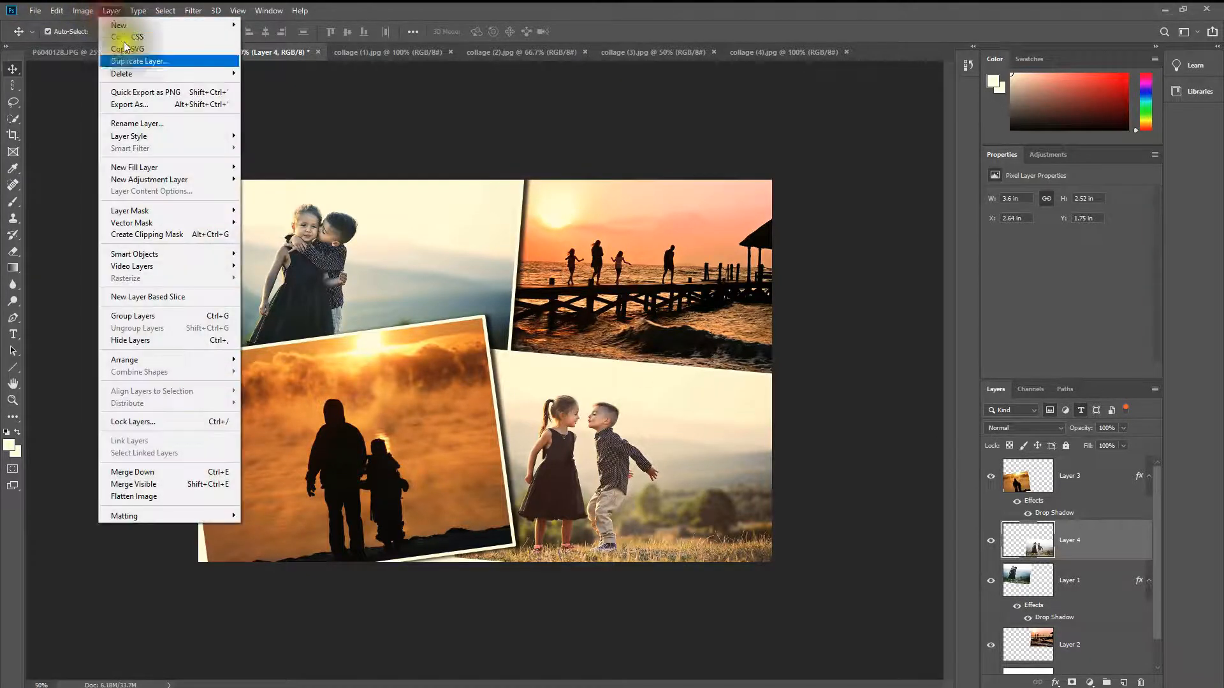
pyautogui.moveTo(164, 134)
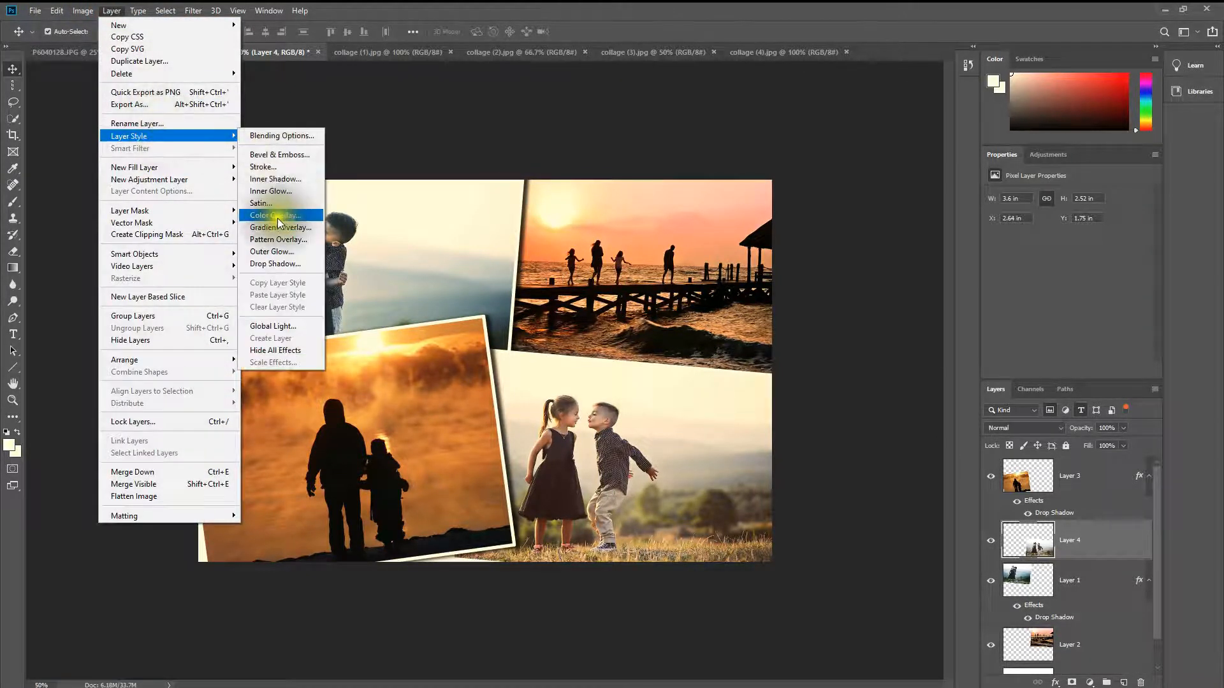
pyautogui.click(304, 264)
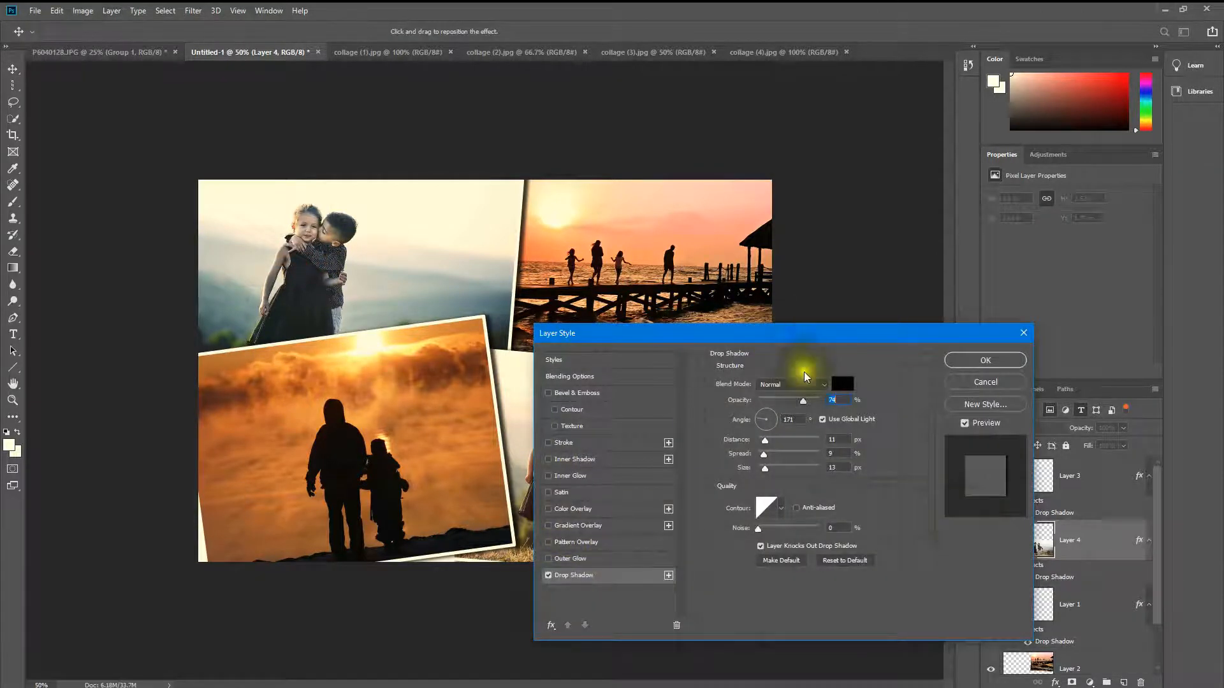
pyautogui.moveTo(783, 336); pyautogui.dragTo(240, 161)
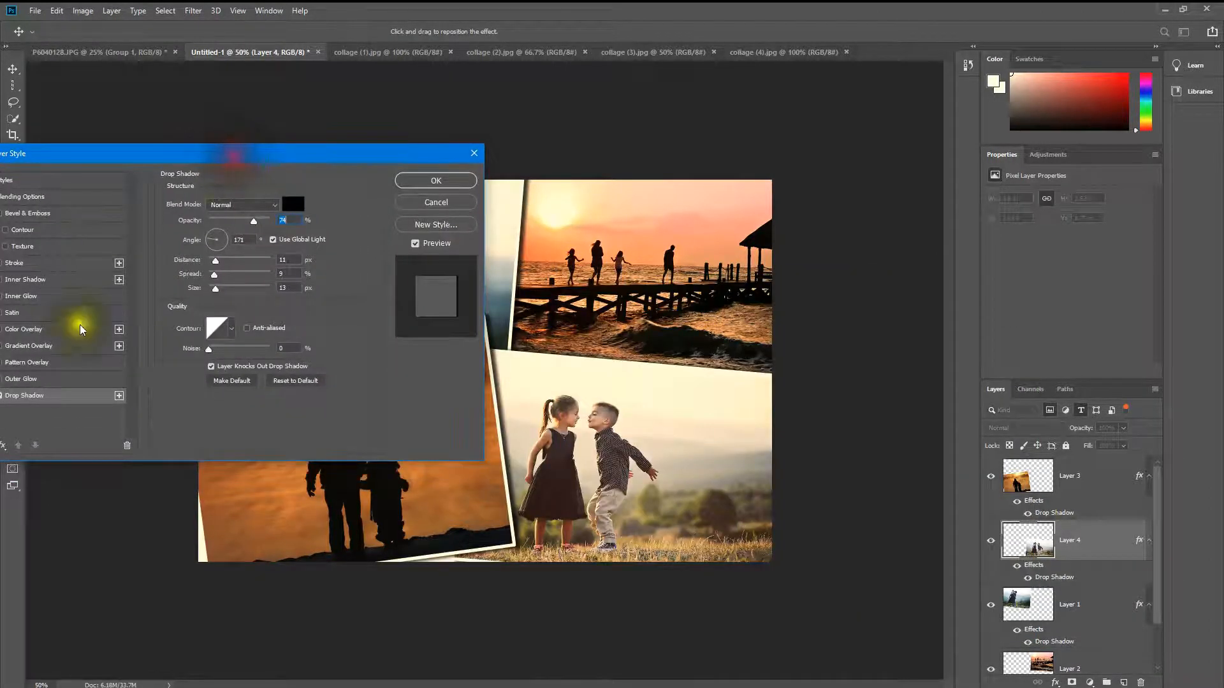
pyautogui.moveTo(205, 240); pyautogui.dragTo(212, 250)
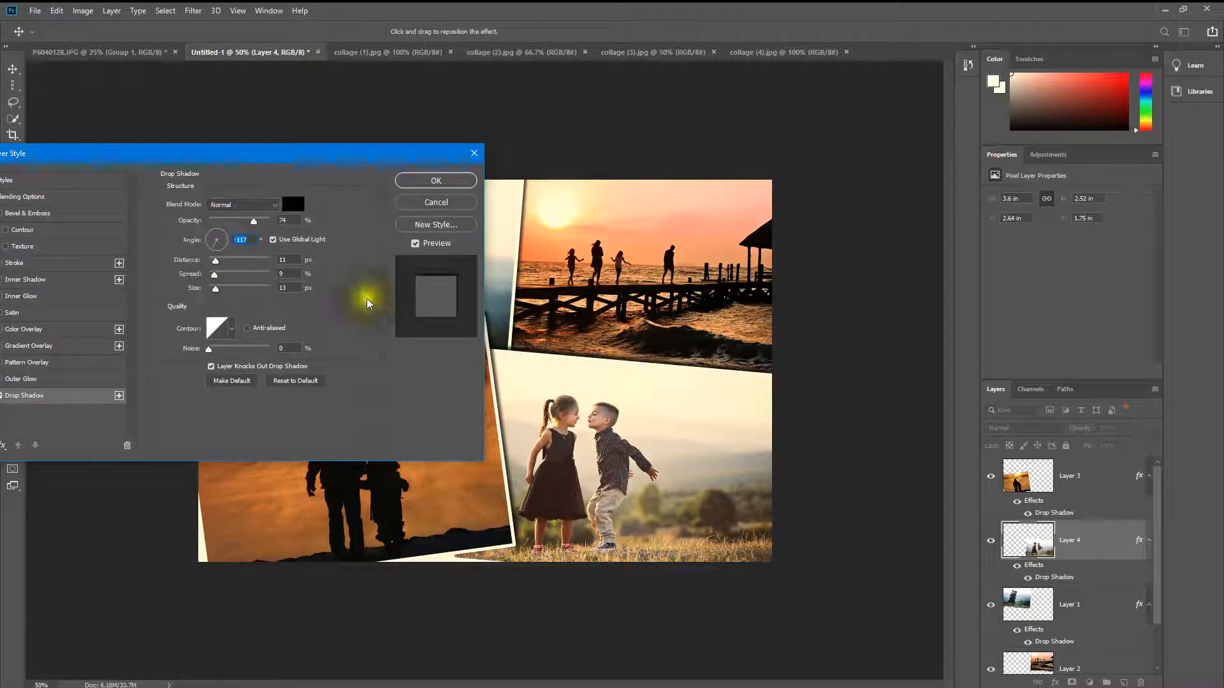
pyautogui.moveTo(218, 261)
pyautogui.mouseDown()
pyautogui.moveTo(234, 258)
pyautogui.moveTo(216, 258)
pyautogui.mouseUp()
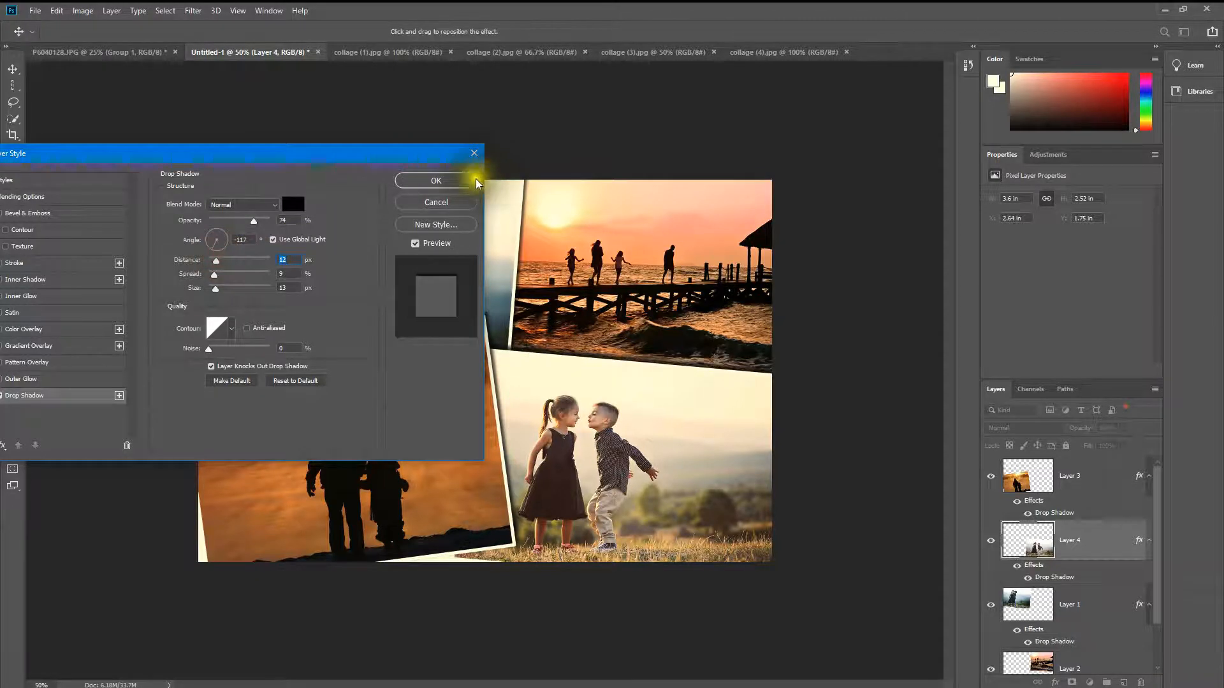
pyautogui.click(413, 183)
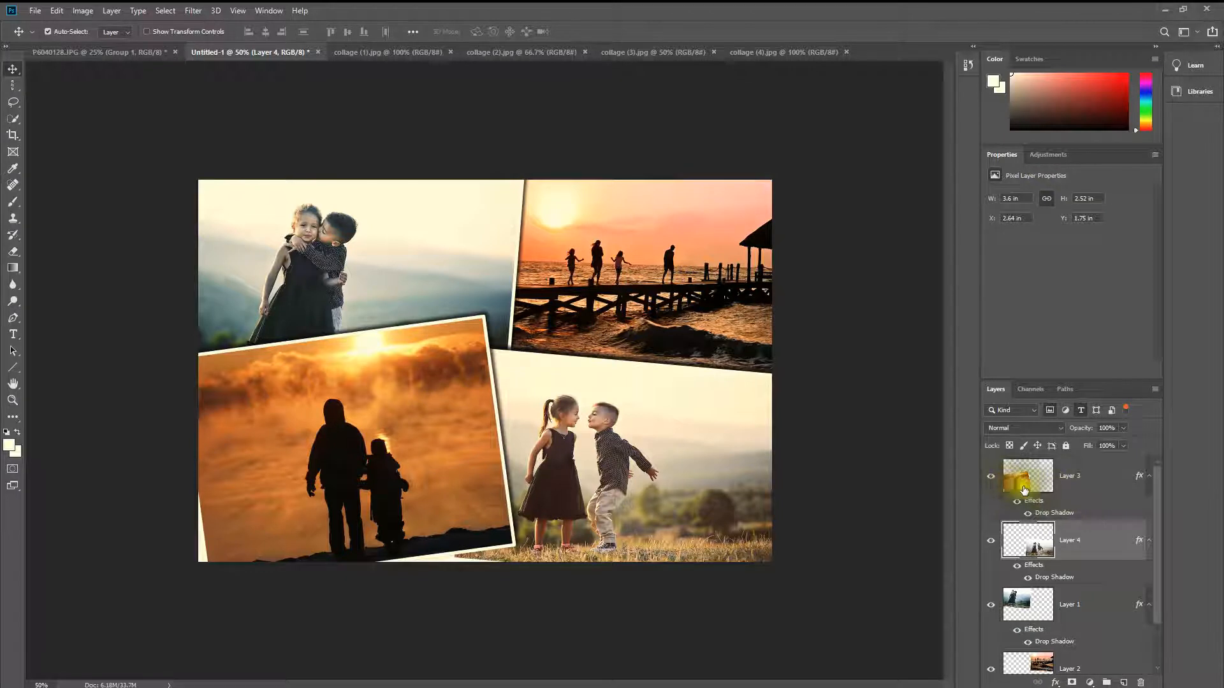
# Step: Move Layer 3's silhouette photo slightly down and left, to about X -0.37 in and Y 1.58 in
pyautogui.click(1063, 492)
pyautogui.moveTo(348, 463); pyautogui.dragTo(332, 481)
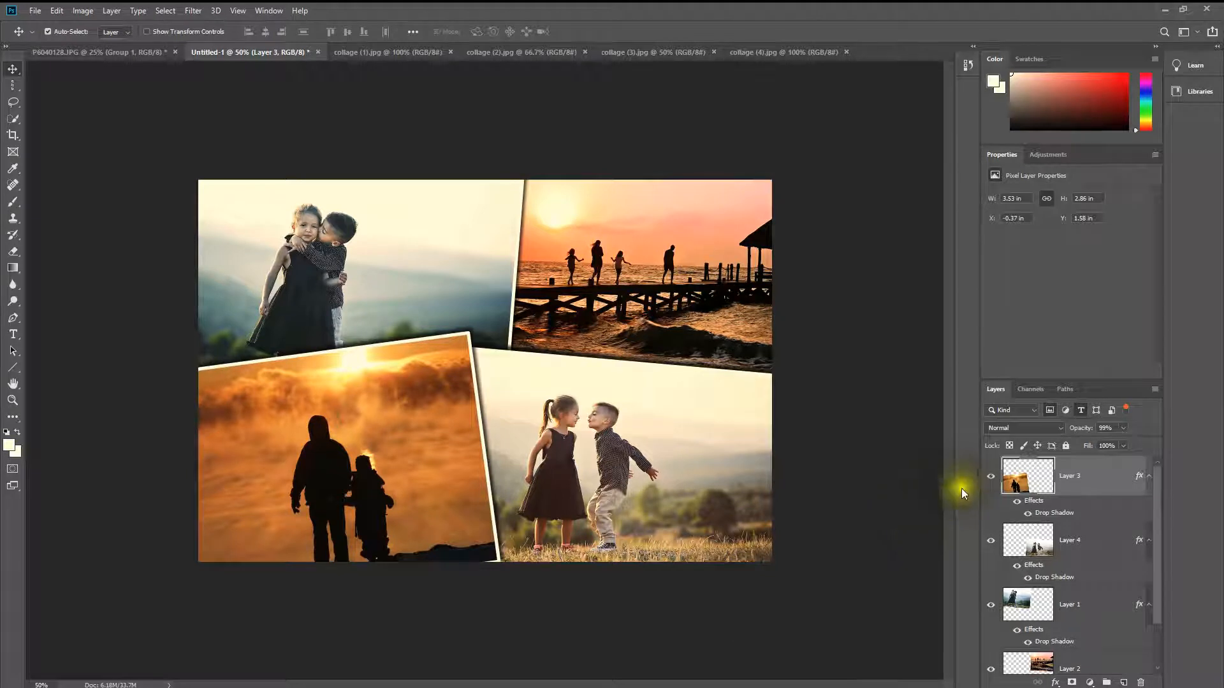
pyautogui.click(1088, 480)
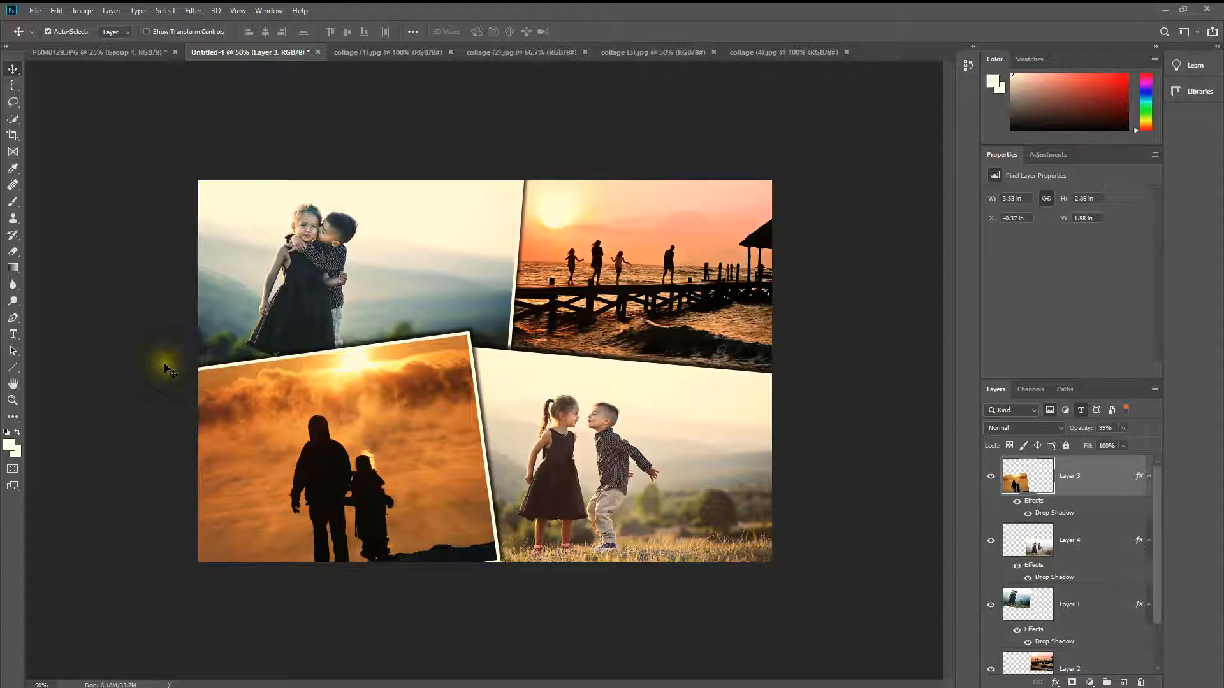
# Step: Activate the Custom Shape tool with the solid heart as its shape
pyautogui.hotkey('shift', 'u')
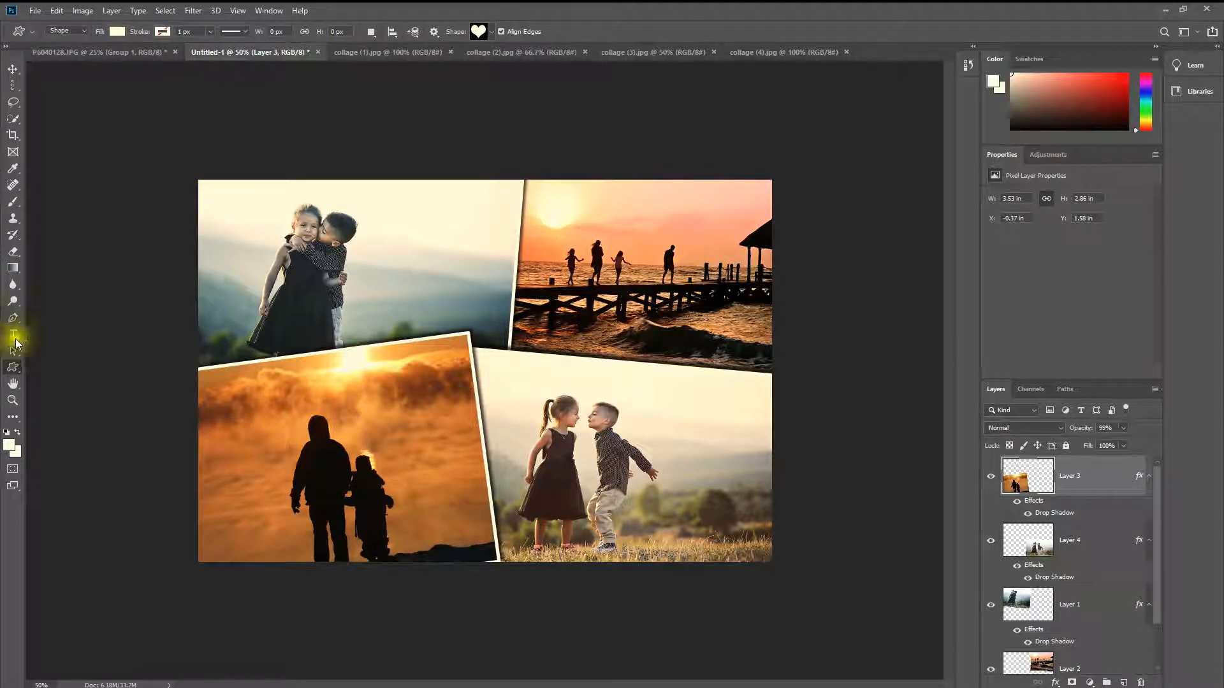
pyautogui.click(17, 371)
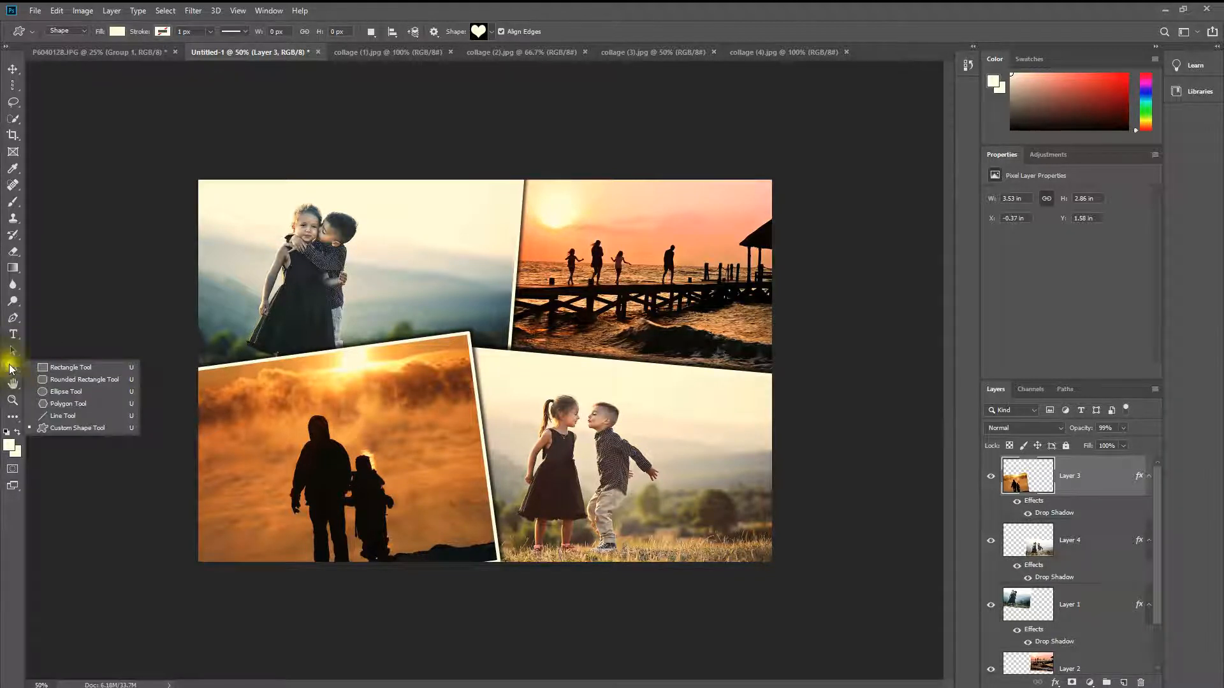
pyautogui.click(59, 370)
pyautogui.rightClick(13, 367)
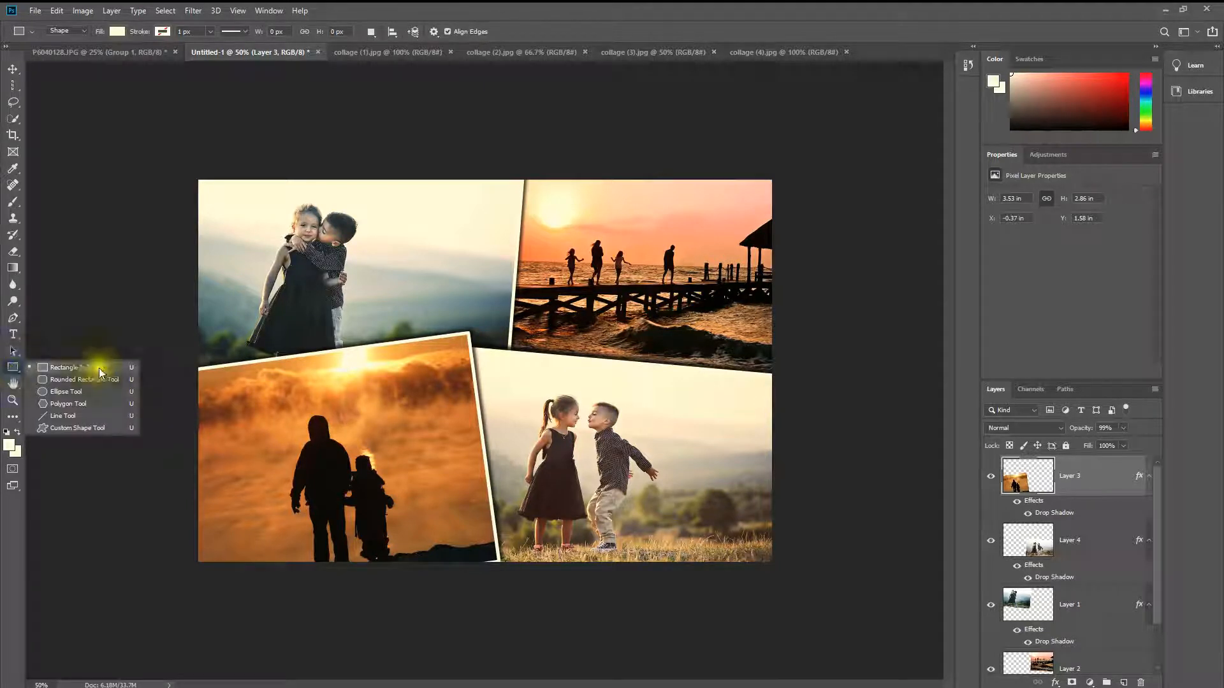
pyautogui.click(86, 426)
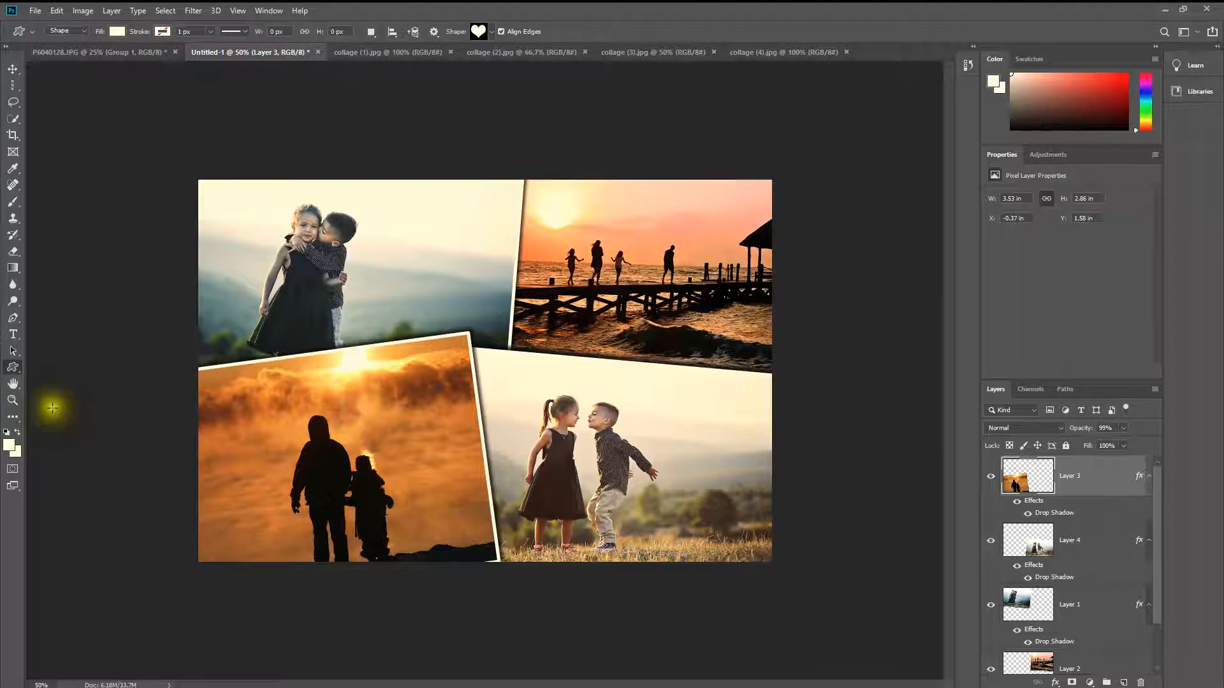
pyautogui.click(491, 33)
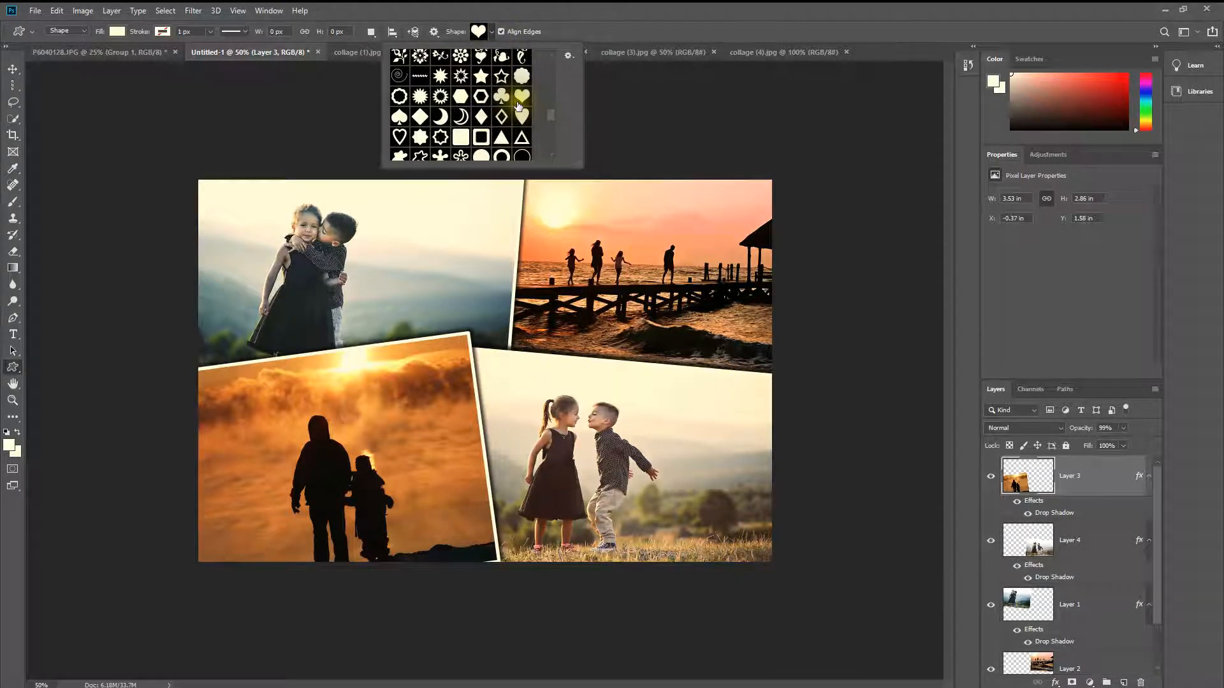
pyautogui.scroll(1, 521, 106)
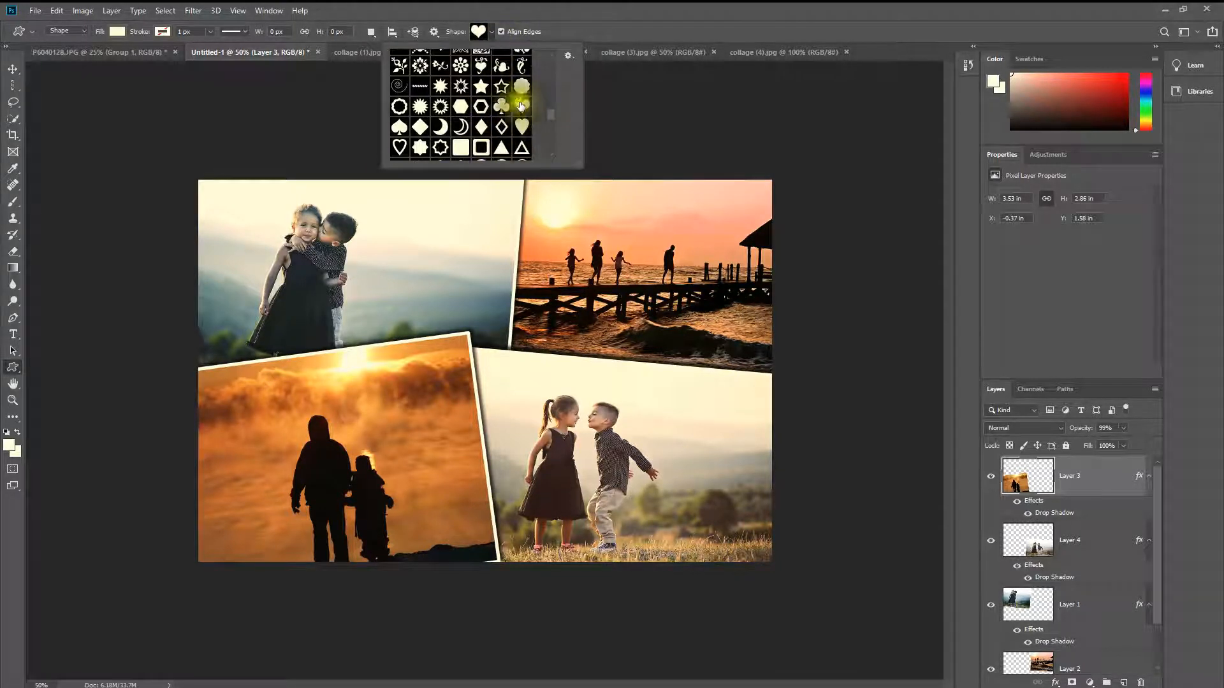
pyautogui.click(477, 35)
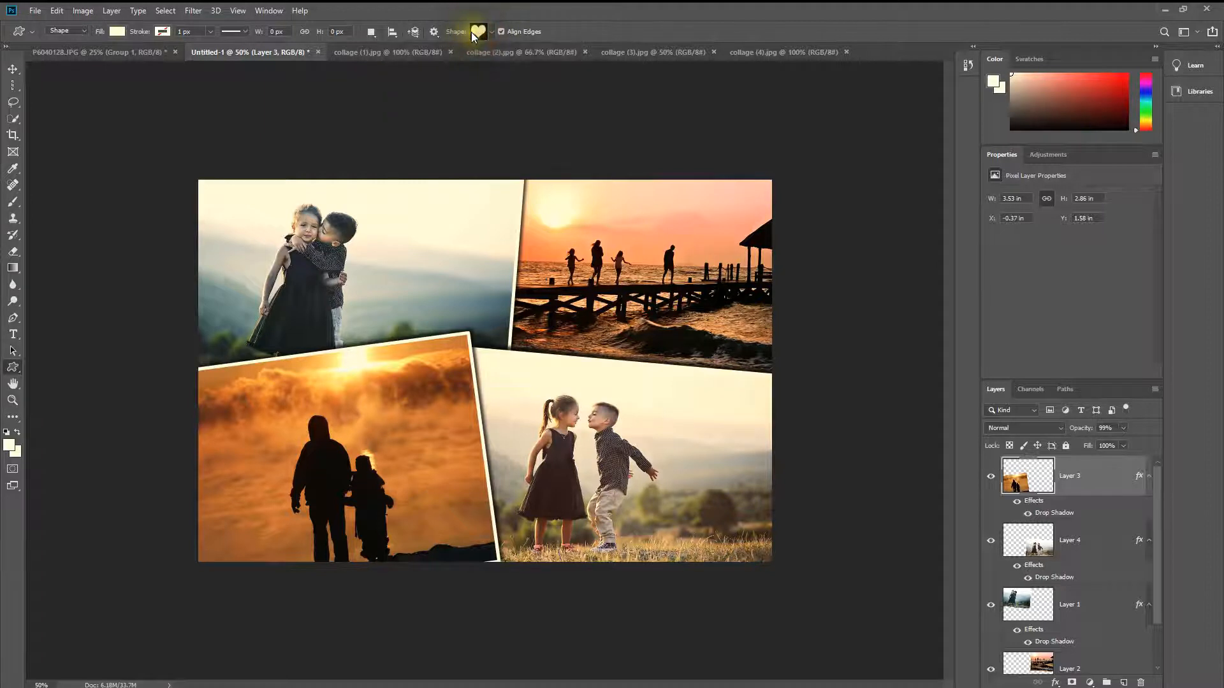
# Step: Set the fill to bright red and draw a heart about 458 x 358 px between the two upper photos on a new layer
pyautogui.click(1127, 74)
pyautogui.moveTo(1126, 74); pyautogui.dragTo(1140, 72)
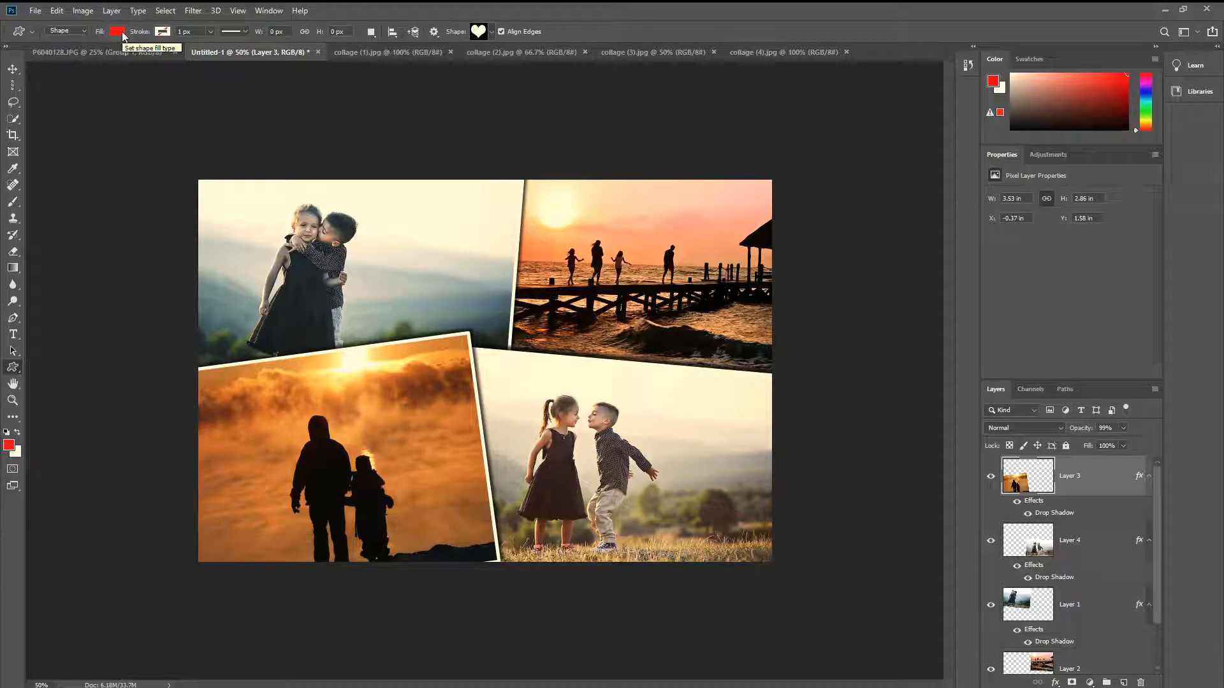
pyautogui.click(375, 31)
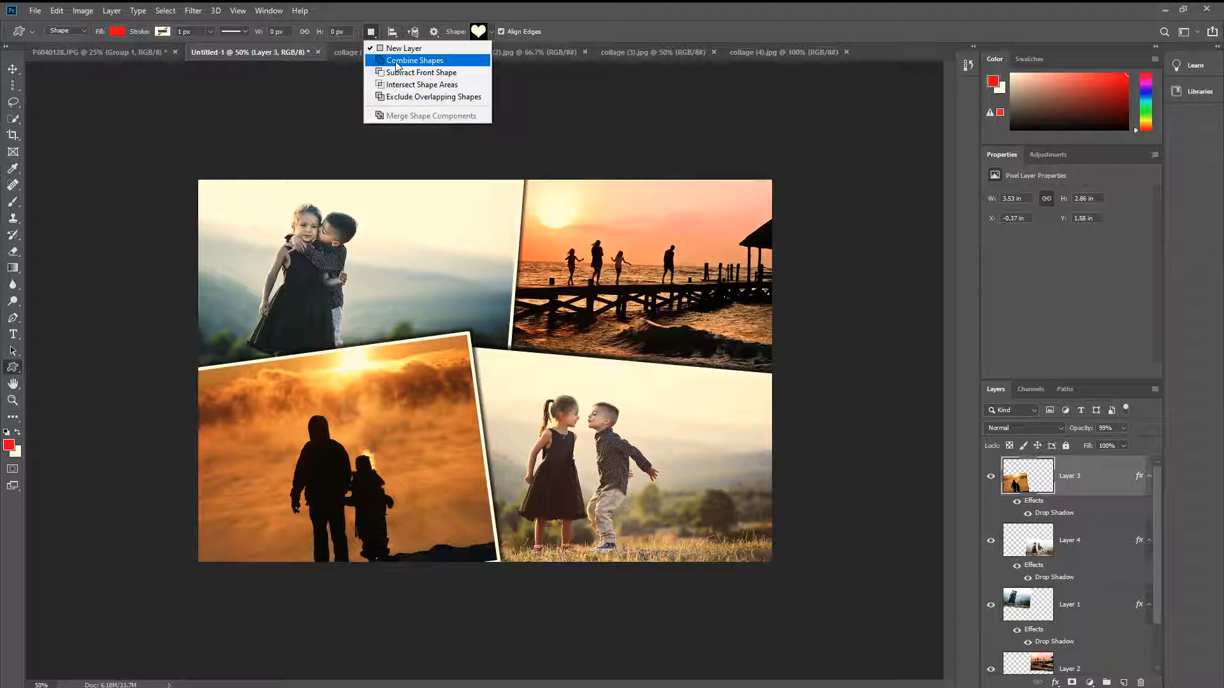
pyautogui.click(373, 30)
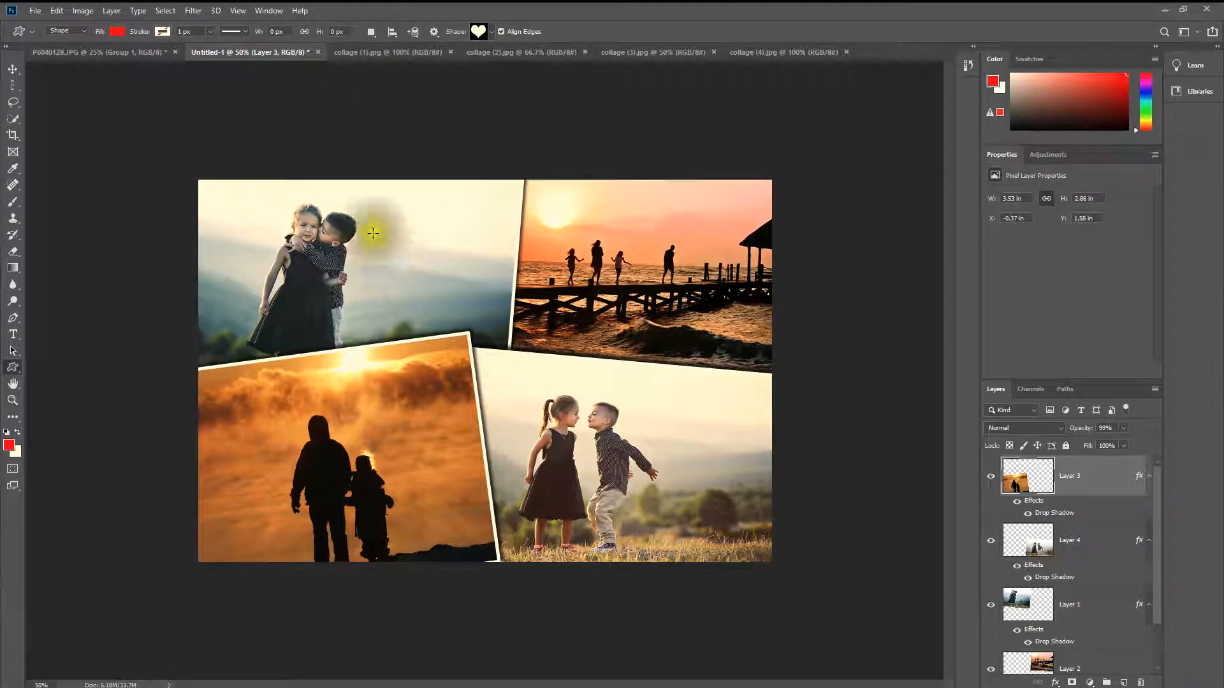
pyautogui.moveTo(377, 228); pyautogui.dragTo(522, 342)
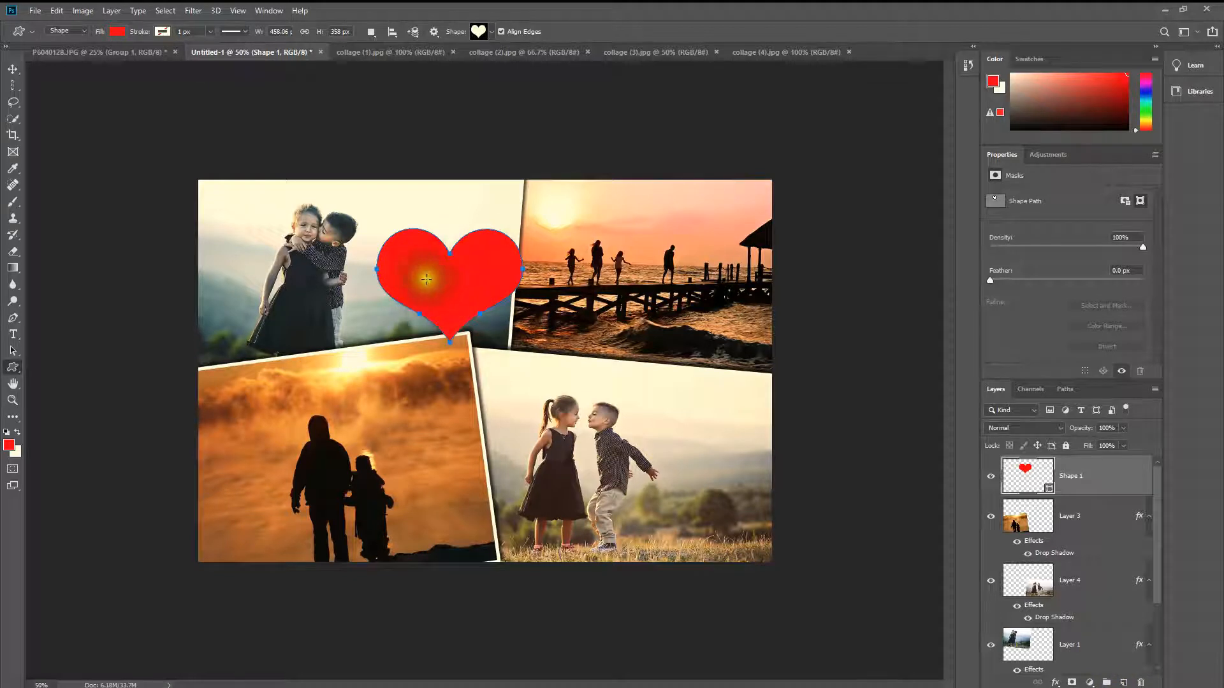
# Step: Move the heart onto the lower-right photo beside the boy and scale it to about 87% width and 99% height
pyautogui.click(13, 68)
pyautogui.moveTo(494, 285); pyautogui.dragTo(698, 508)
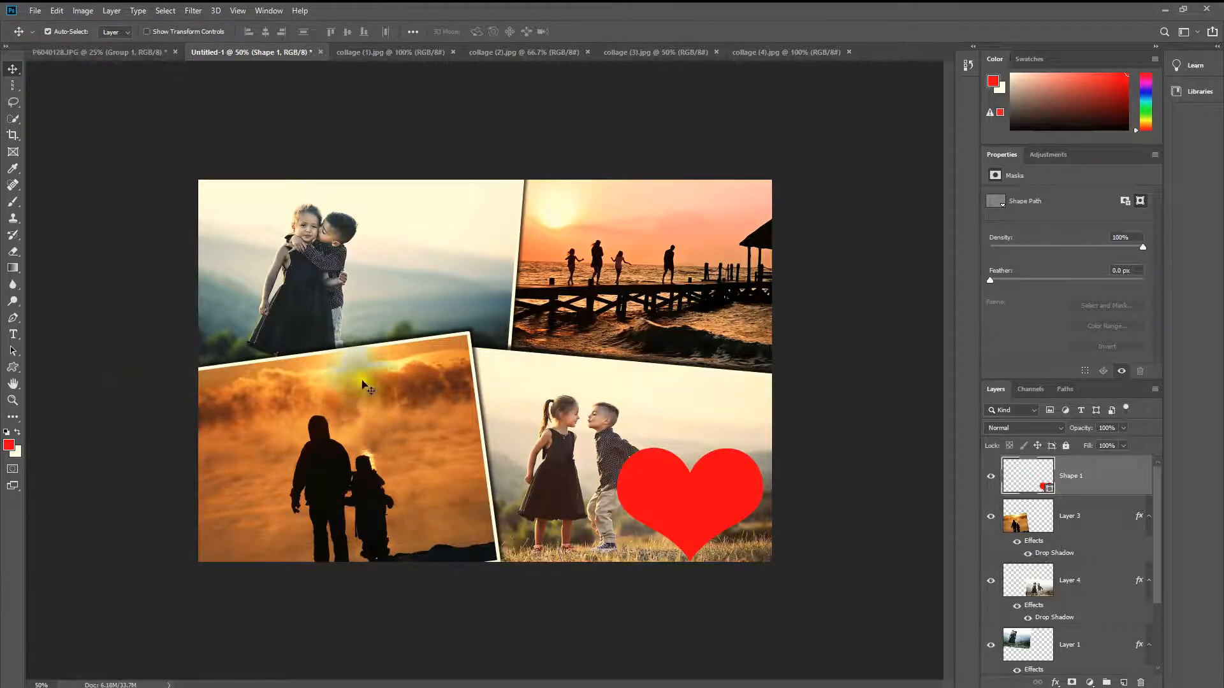
pyautogui.hotkey('ctrl', 't')
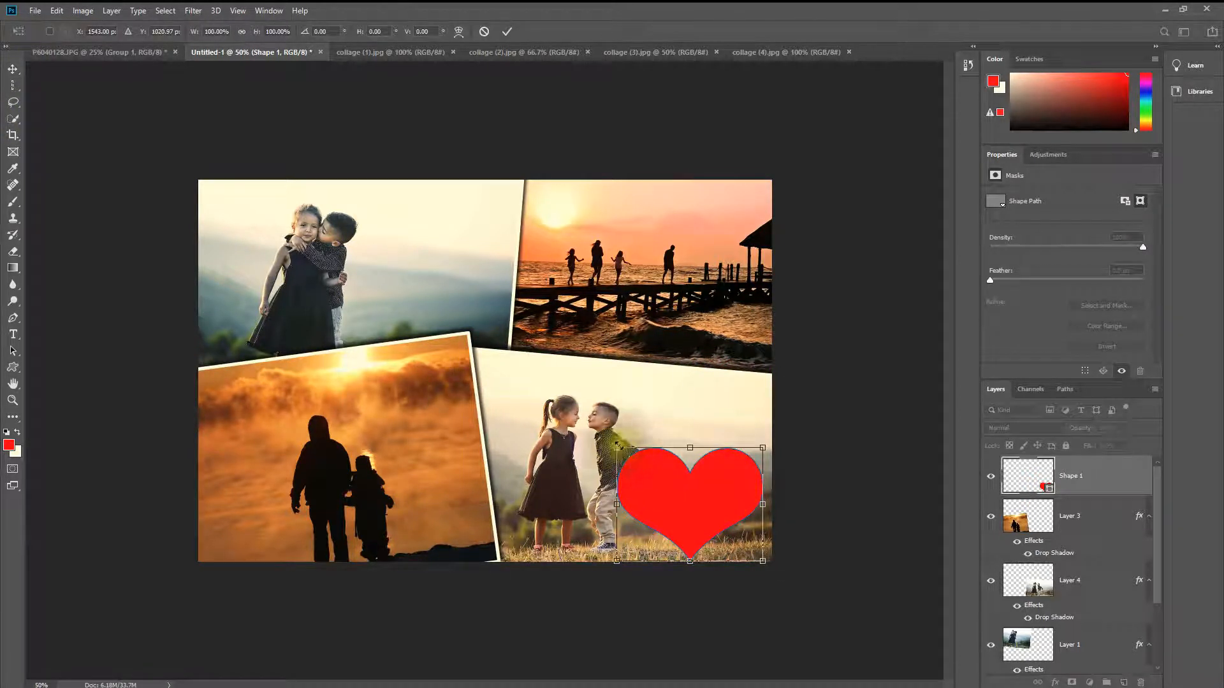
pyautogui.moveTo(614, 443); pyautogui.dragTo(710, 456)
pyautogui.moveTo(714, 507); pyautogui.dragTo(711, 495)
pyautogui.moveTo(657, 444); pyautogui.dragTo(630, 433)
pyautogui.moveTo(682, 493); pyautogui.dragTo(686, 494)
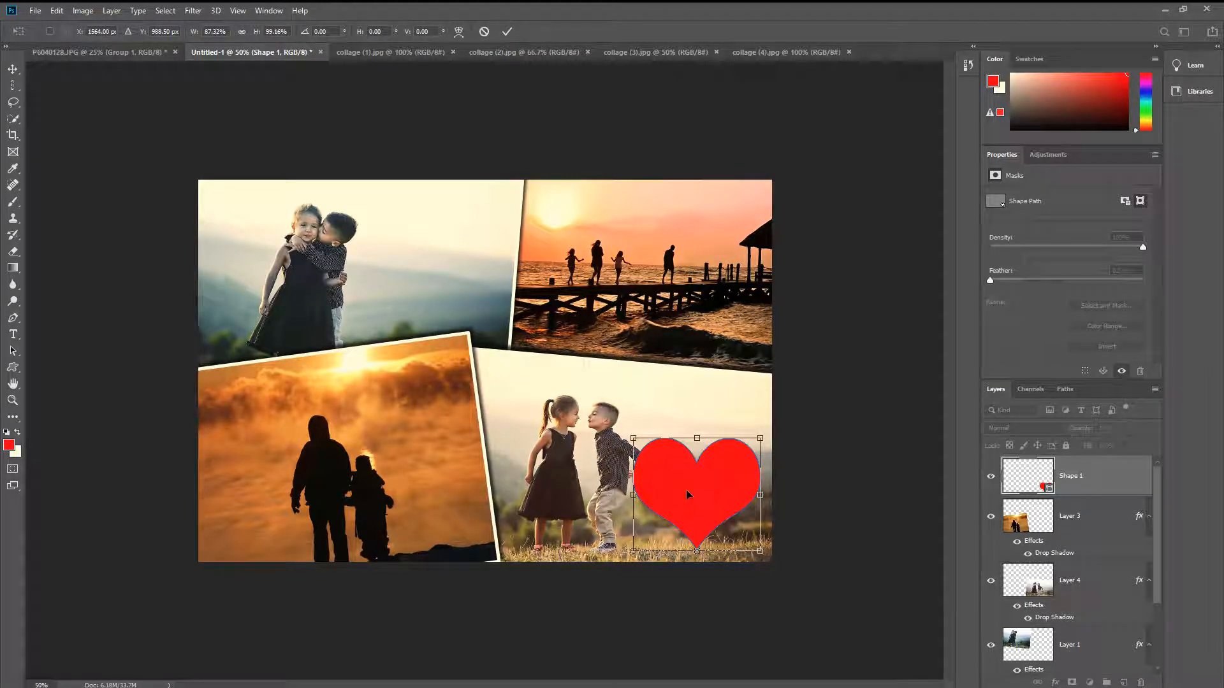
pyautogui.press('Return')
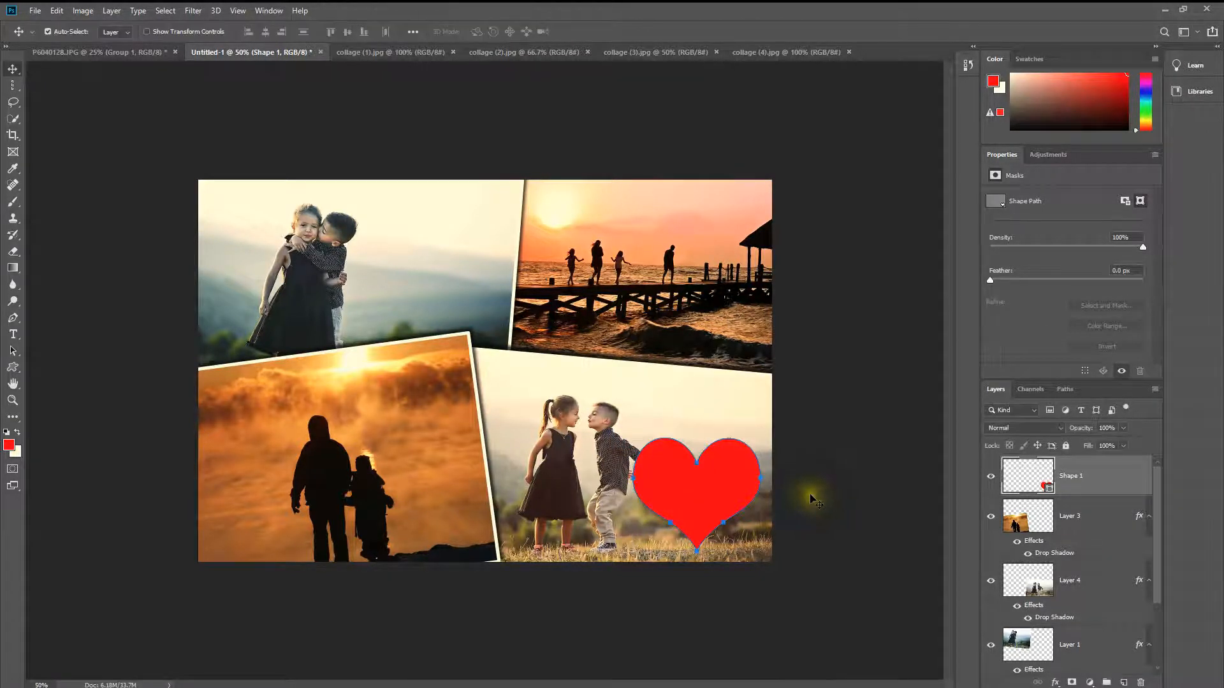
# Step: Add a Stroke layer style to the red heart and set the stroke colour to white (ffffff)
pyautogui.click(814, 495)
pyautogui.click(730, 496)
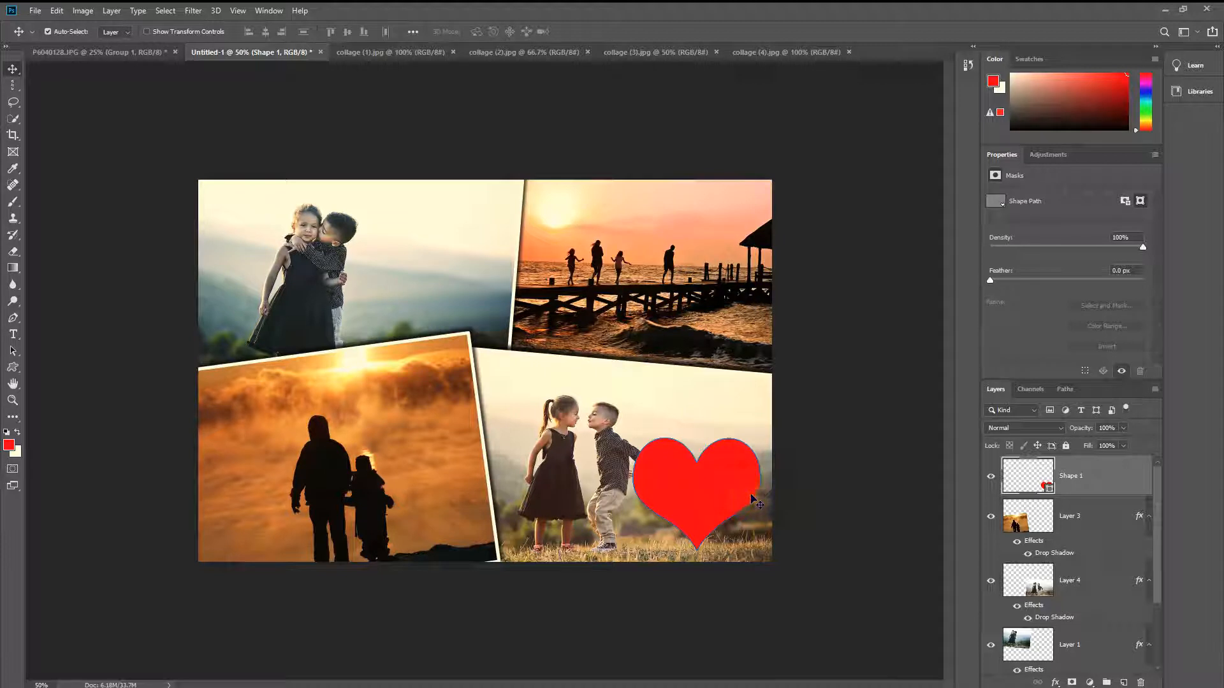
pyautogui.click(1055, 683)
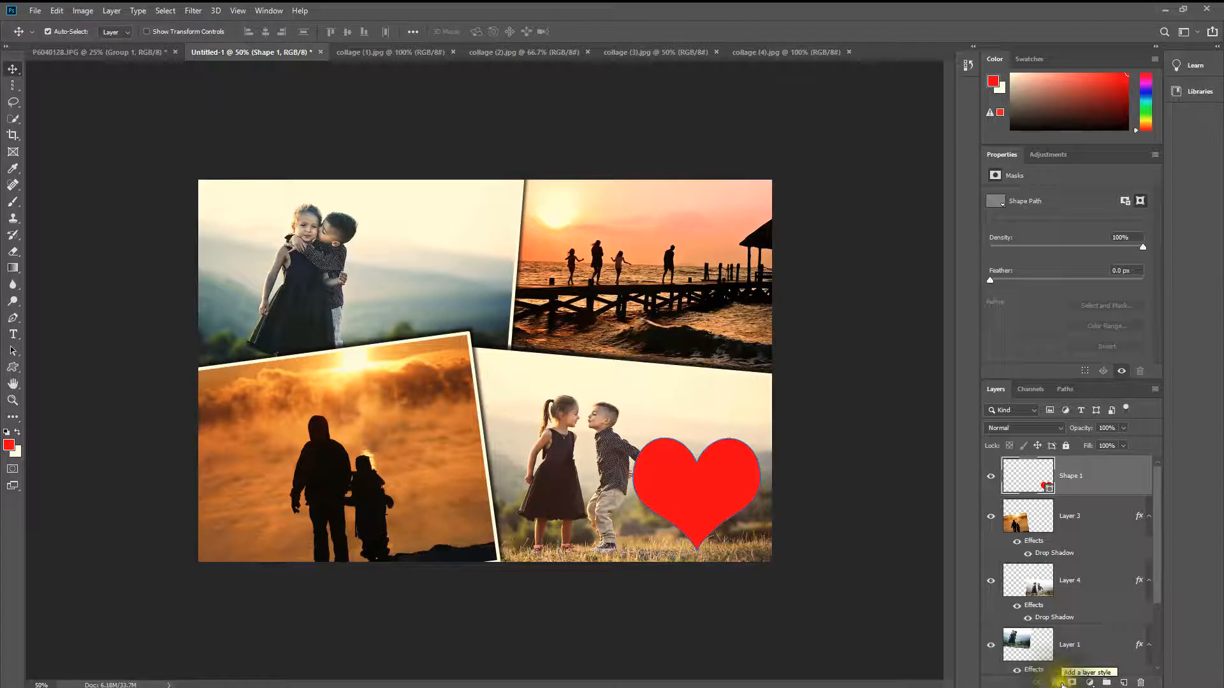
pyautogui.click(1056, 683)
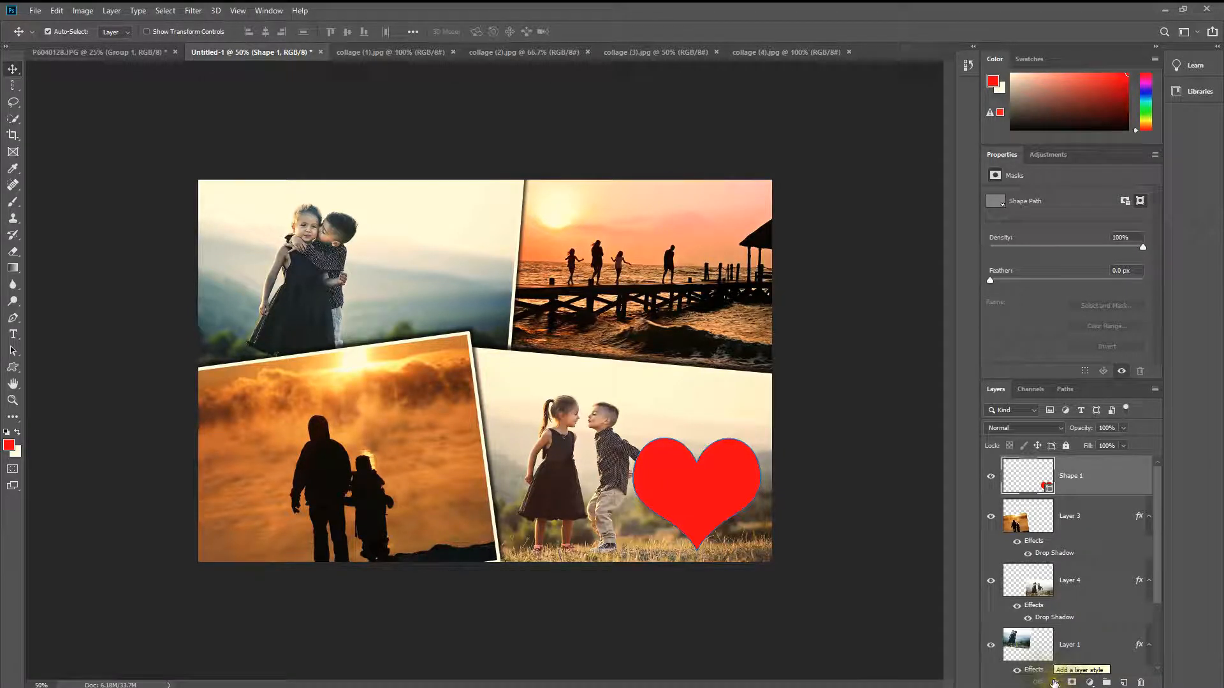
pyautogui.click(1055, 683)
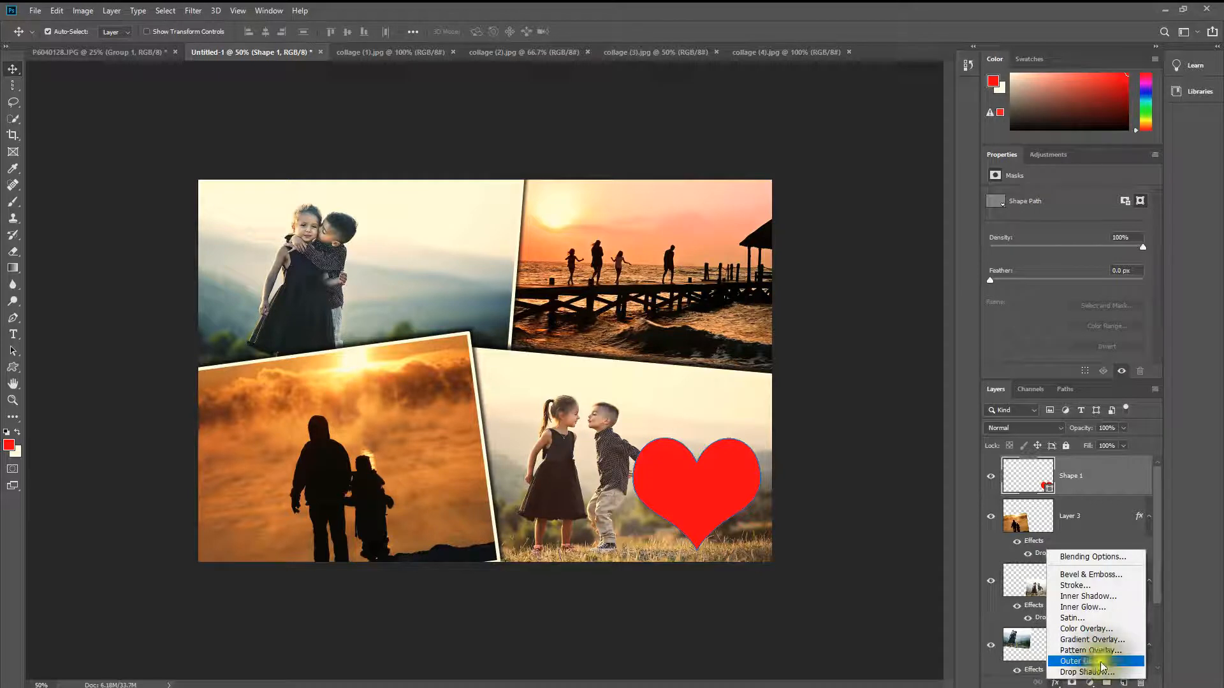
pyautogui.click(1077, 586)
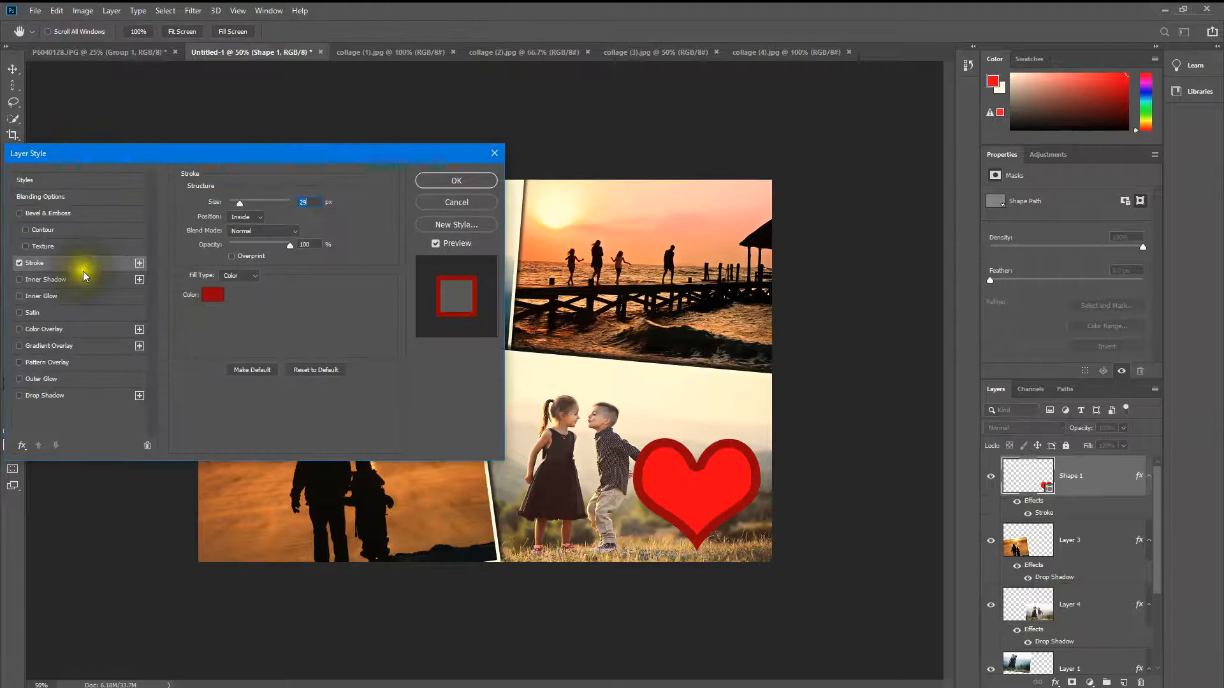
pyautogui.click(213, 294)
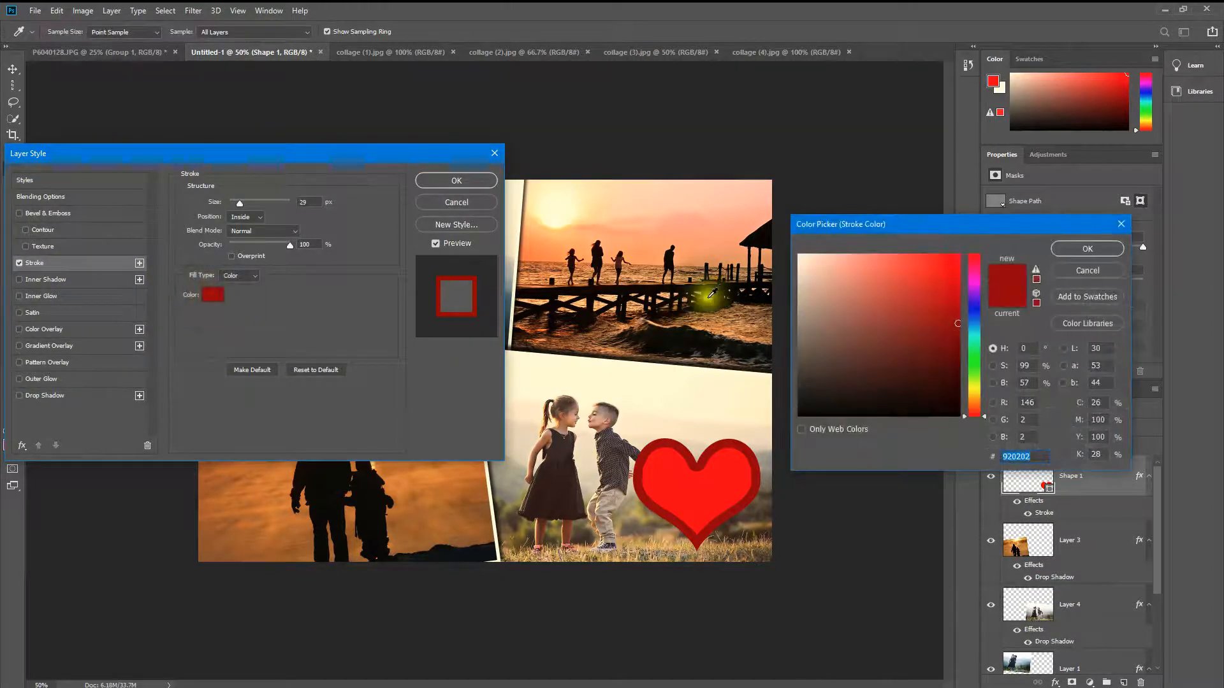
pyautogui.click(798, 255)
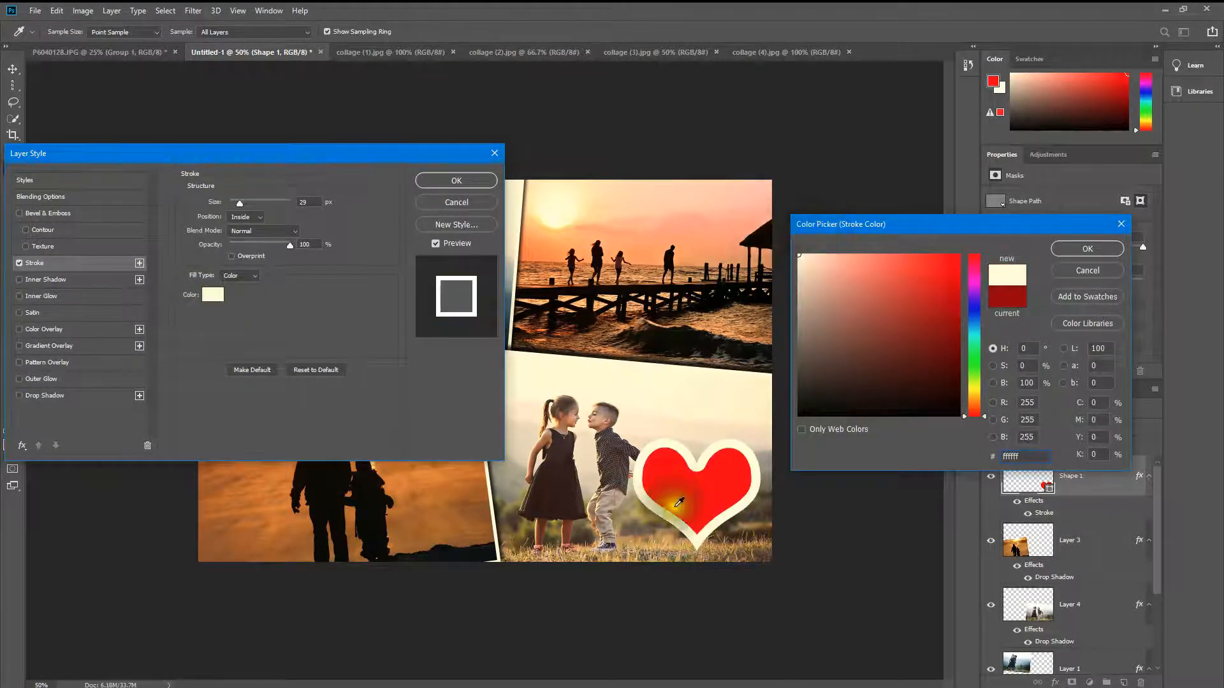
pyautogui.click(234, 205)
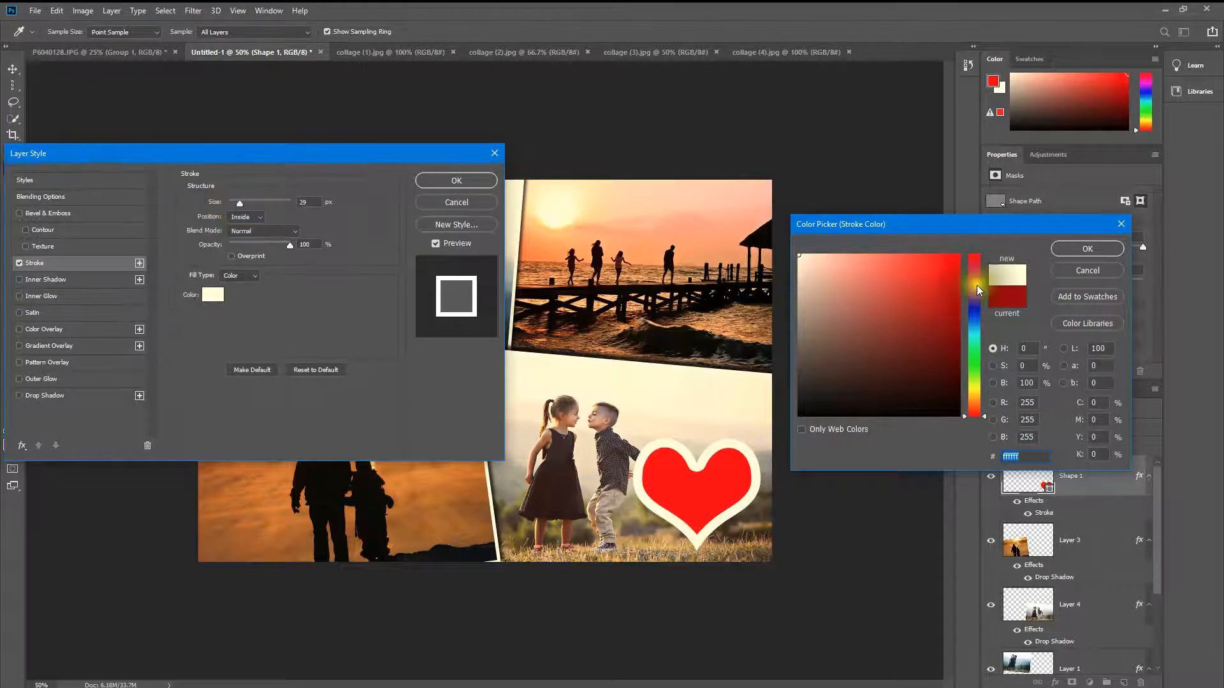
pyautogui.click(1071, 250)
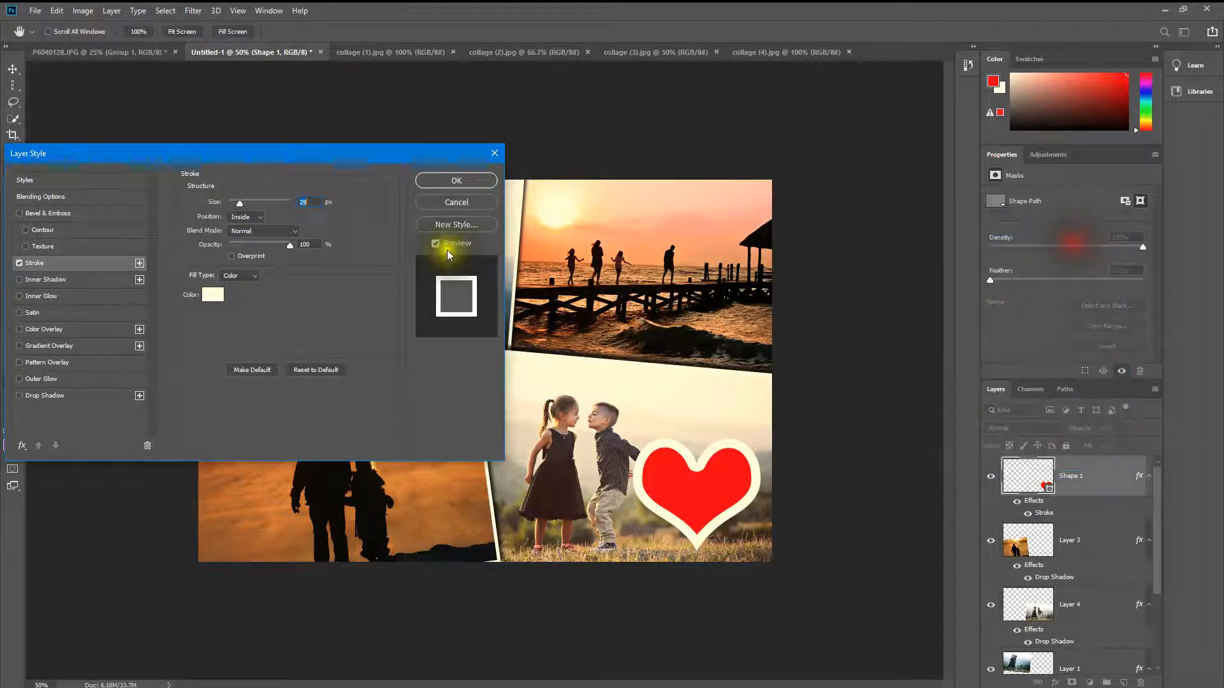
# Step: Set the heart's stroke to a size of 5 px, 73% opacity and Center position
pyautogui.click(234, 201)
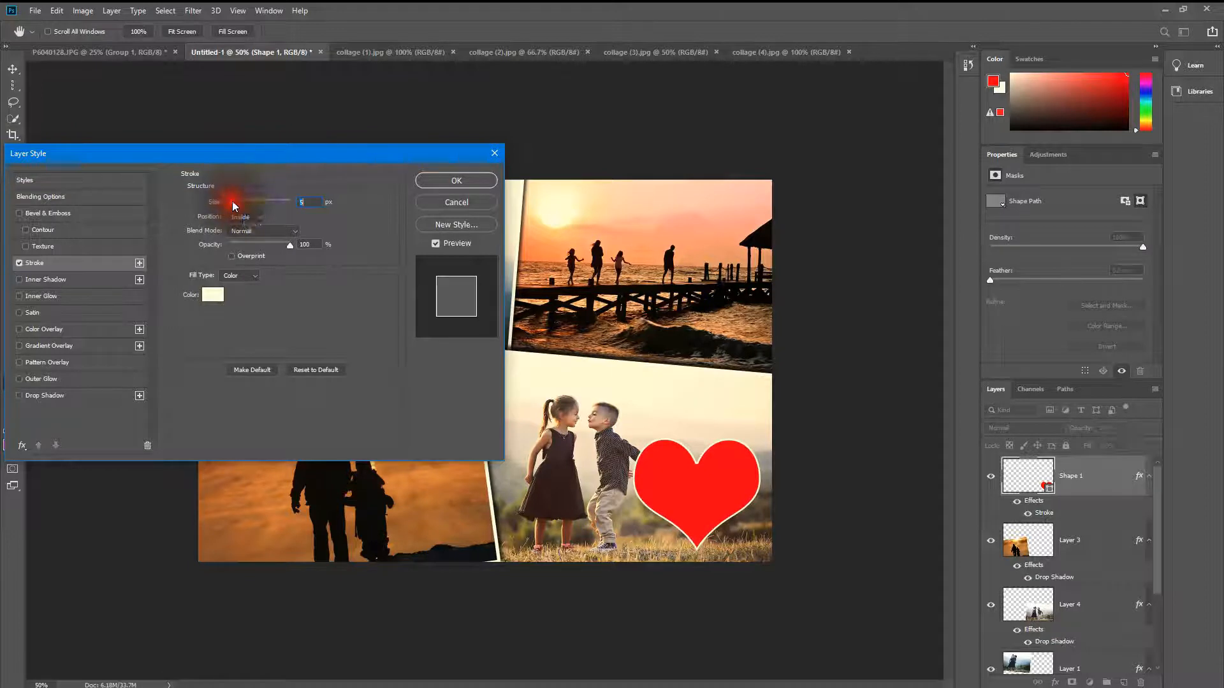
pyautogui.moveTo(285, 243); pyautogui.dragTo(274, 241)
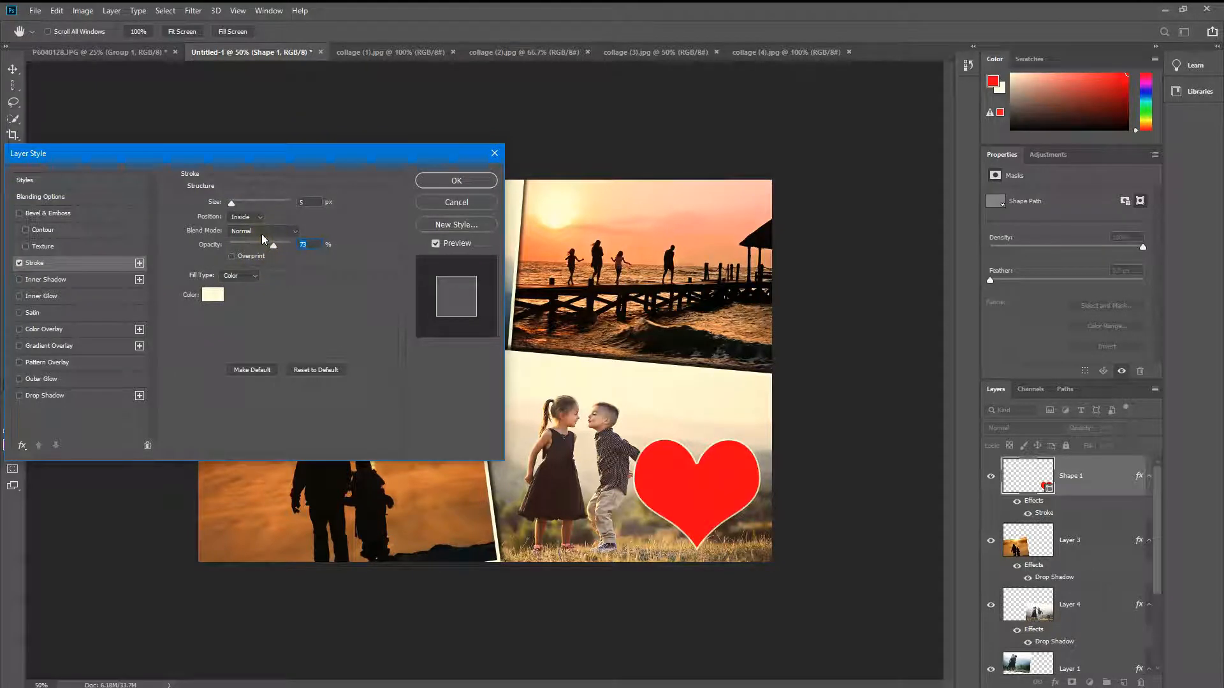
pyautogui.click(256, 217)
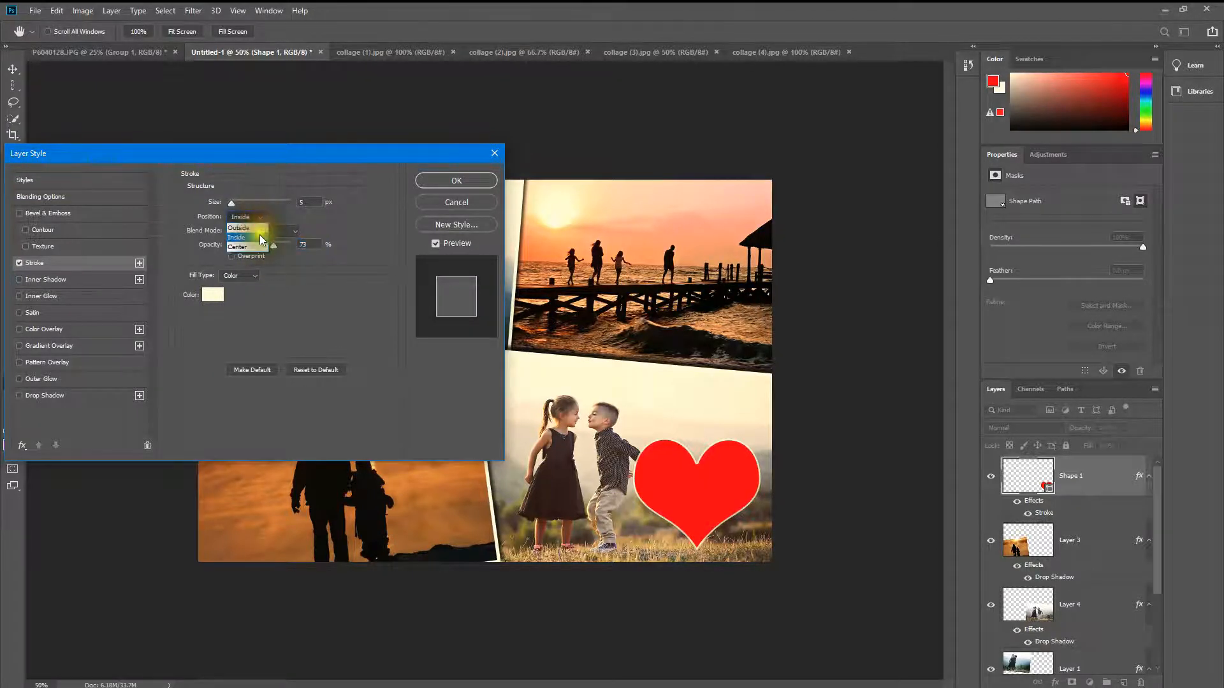
pyautogui.click(248, 247)
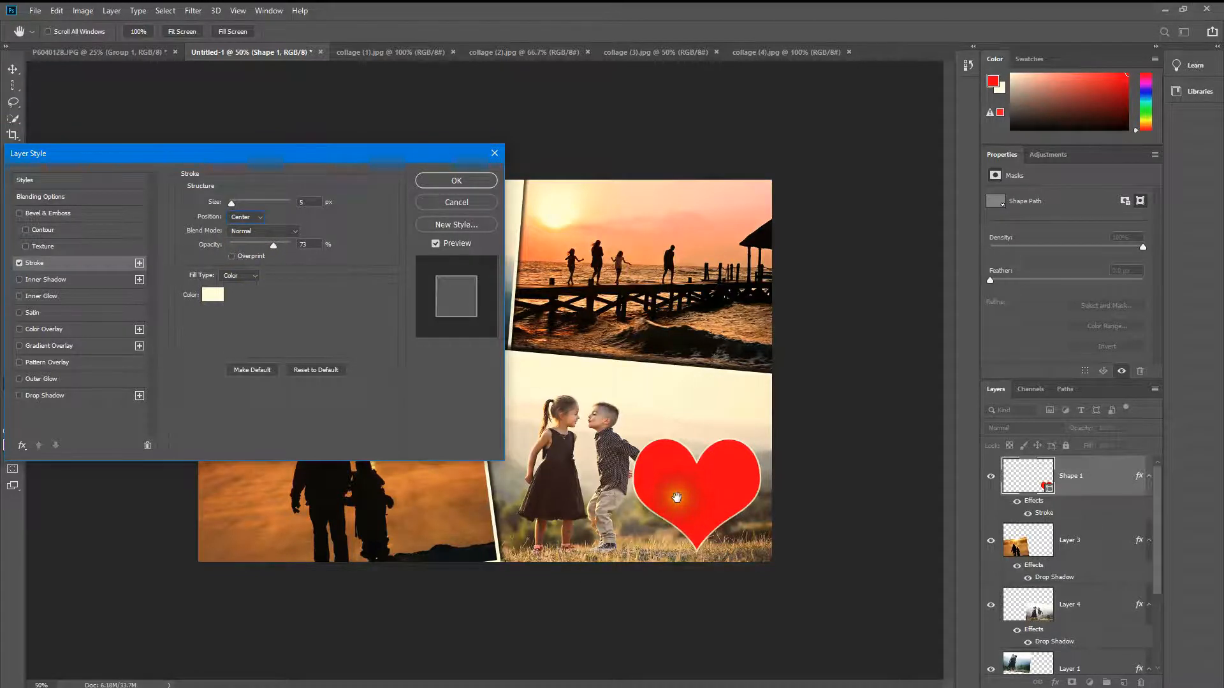
# Step: Add a drop shadow to the heart with angle -166°, opacity 48% and distance 10 px
pyautogui.click(87, 396)
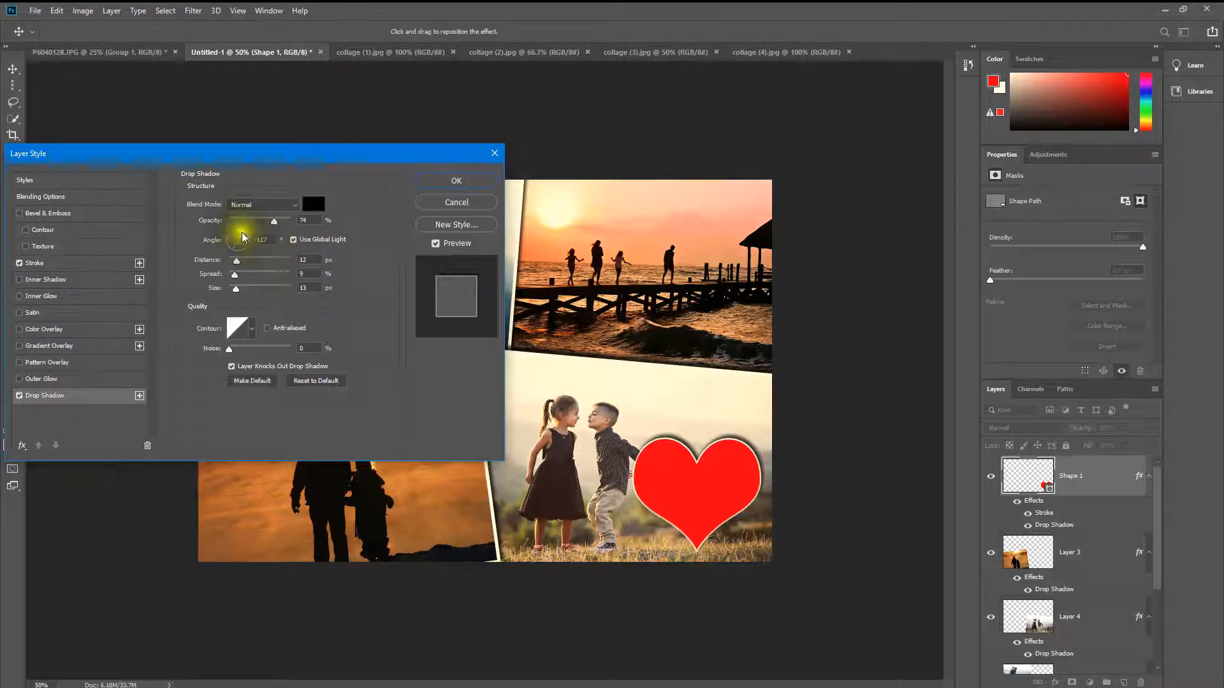
pyautogui.click(227, 242)
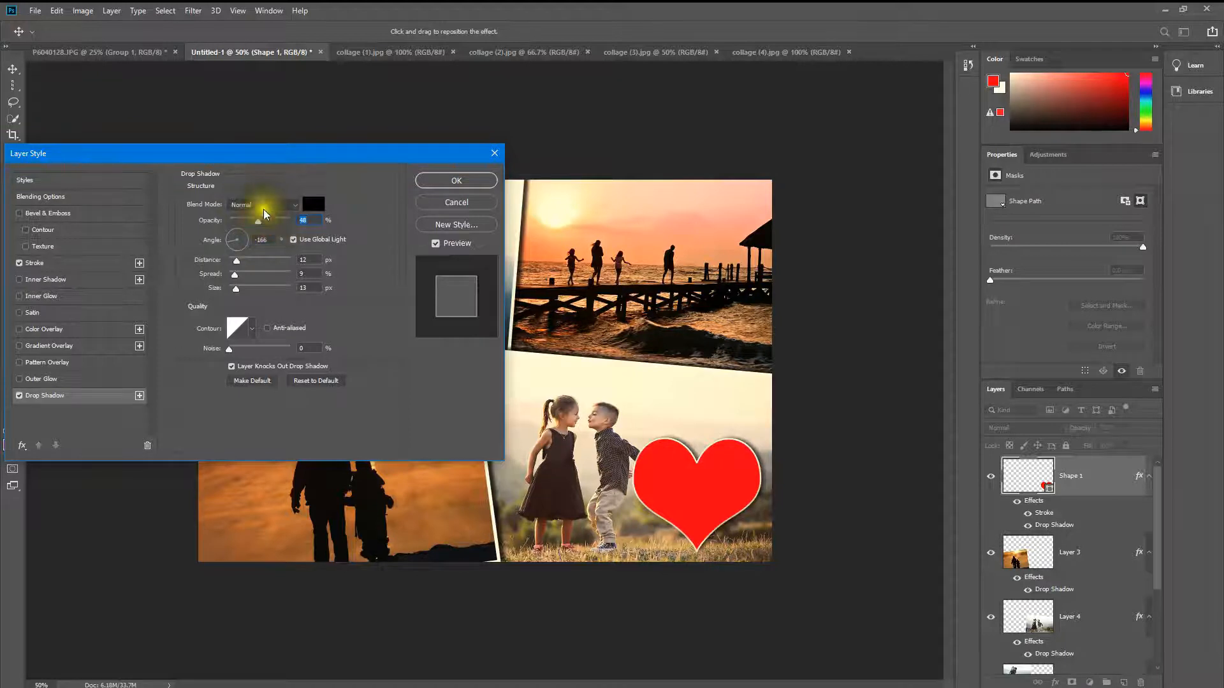
pyautogui.moveTo(237, 261); pyautogui.dragTo(236, 262)
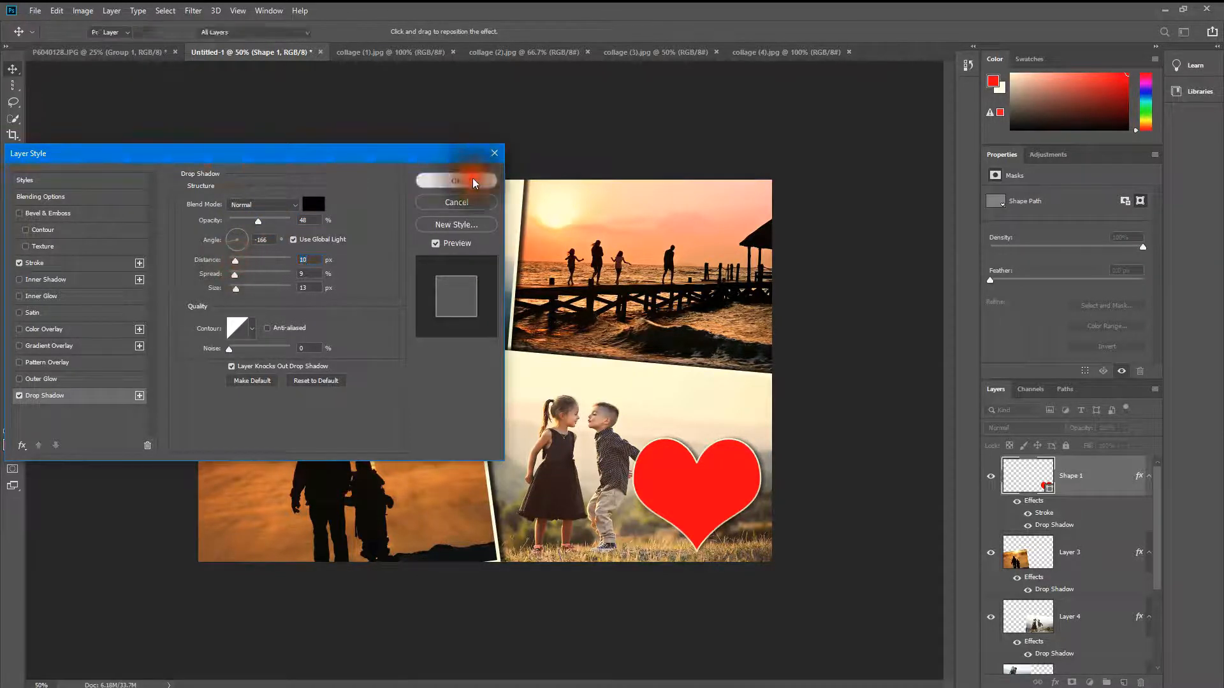
pyautogui.click(472, 179)
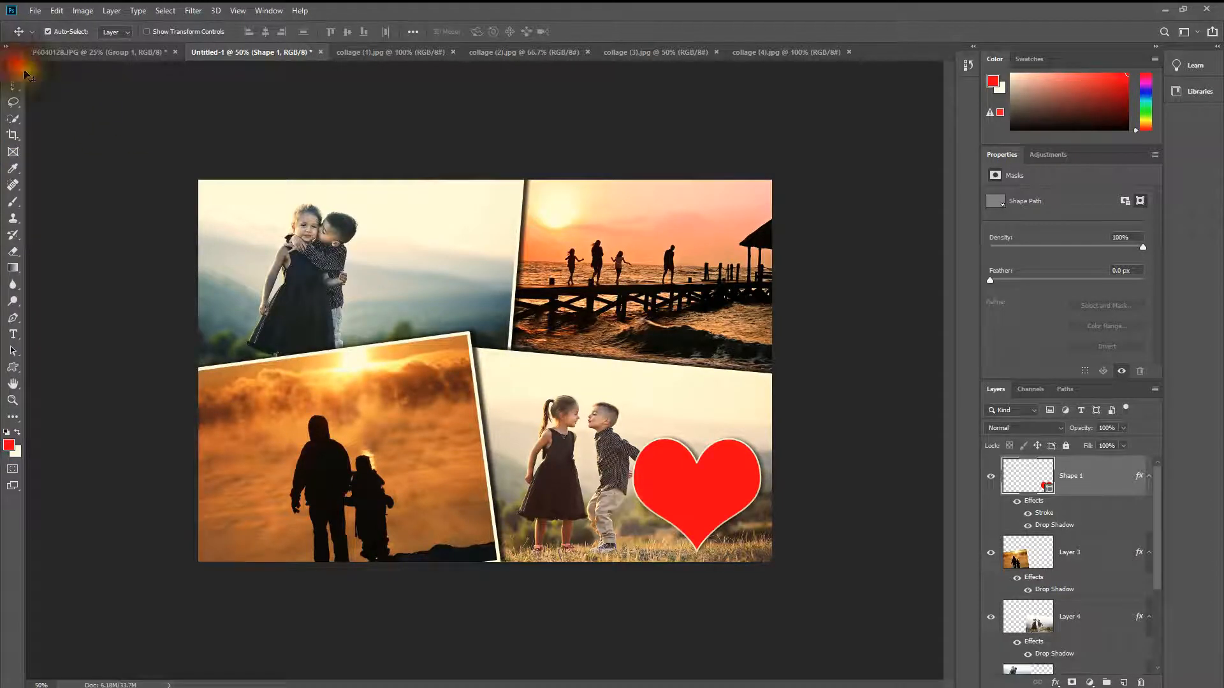
# Step: Move the heart to the centre of the collage where the four photos meet
pyautogui.moveTo(715, 492); pyautogui.dragTo(714, 484)
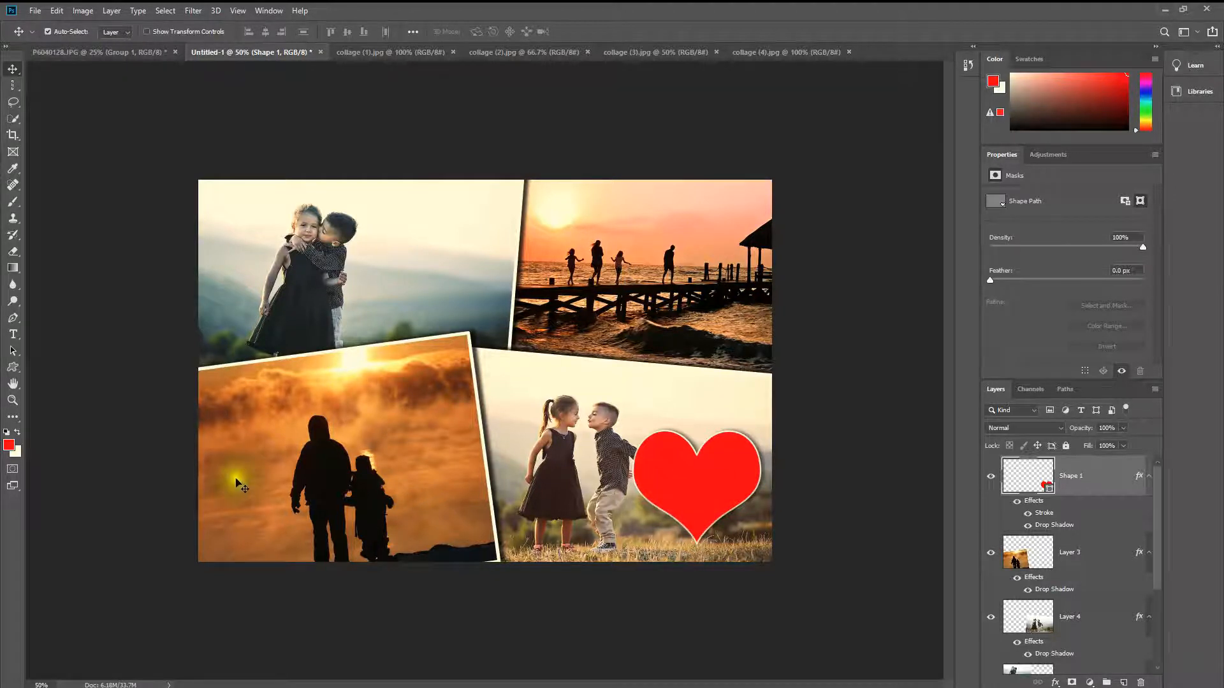
pyautogui.click(13, 335)
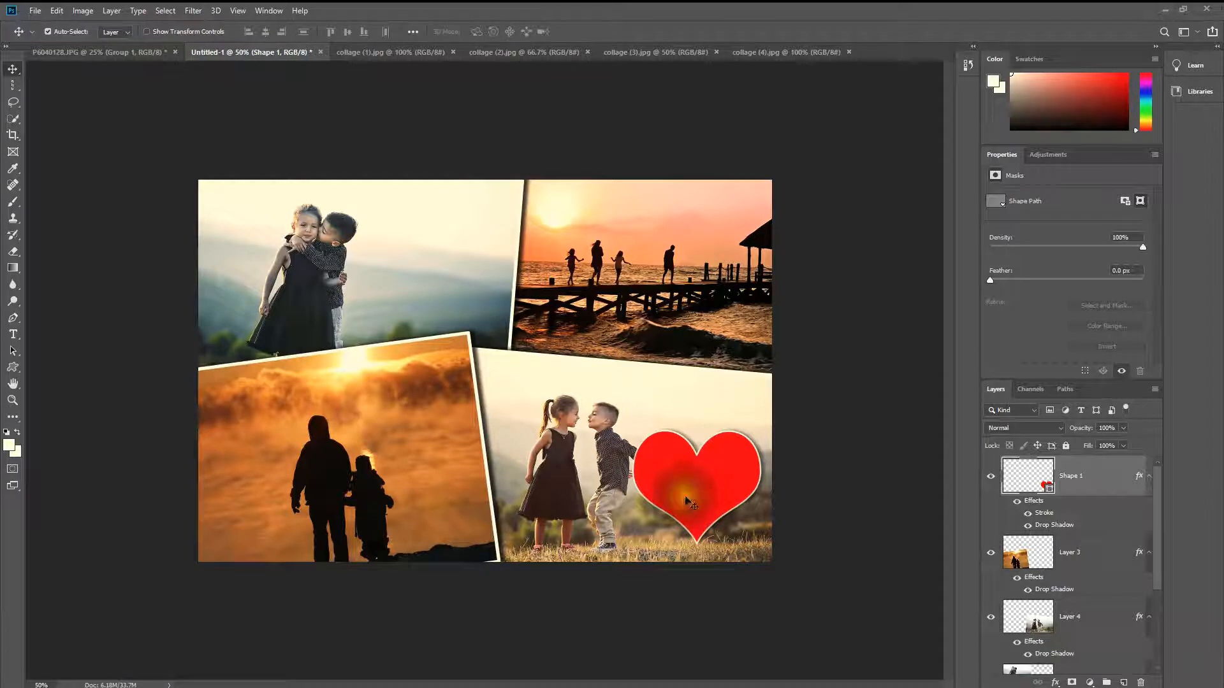
pyautogui.moveTo(683, 498); pyautogui.dragTo(492, 374)
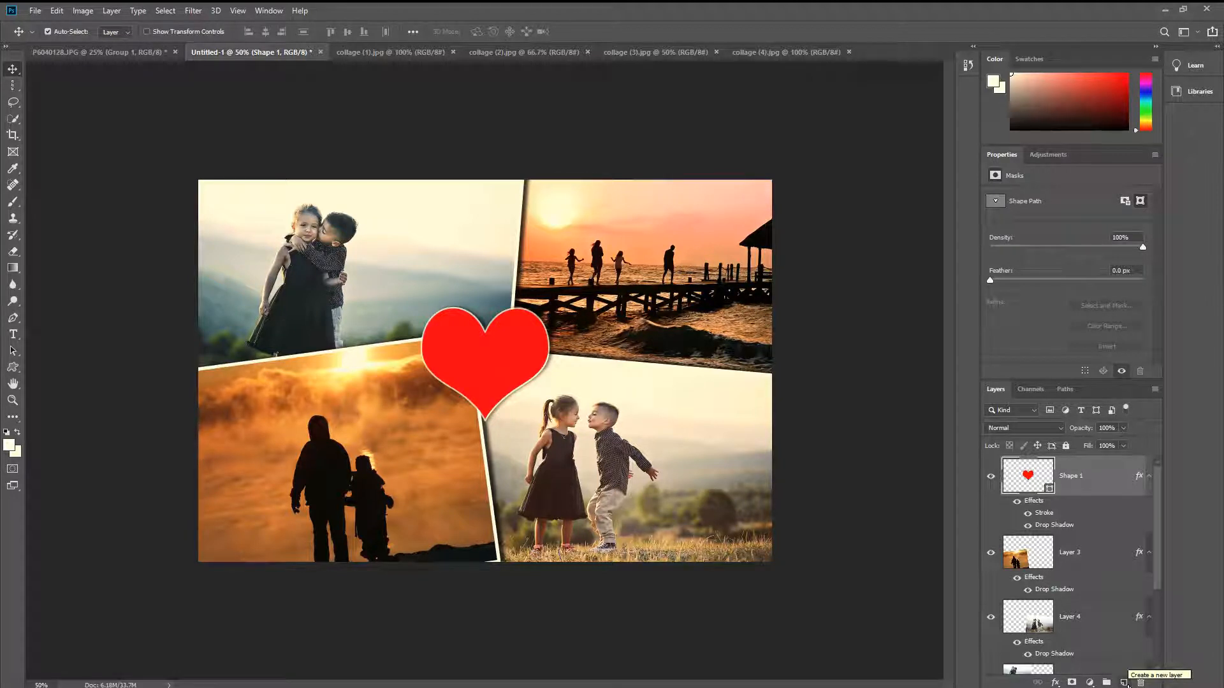
# Step: Create a new layer above the heart and set the Horizontal Type tool's text colour to near-white
pyautogui.click(1125, 682)
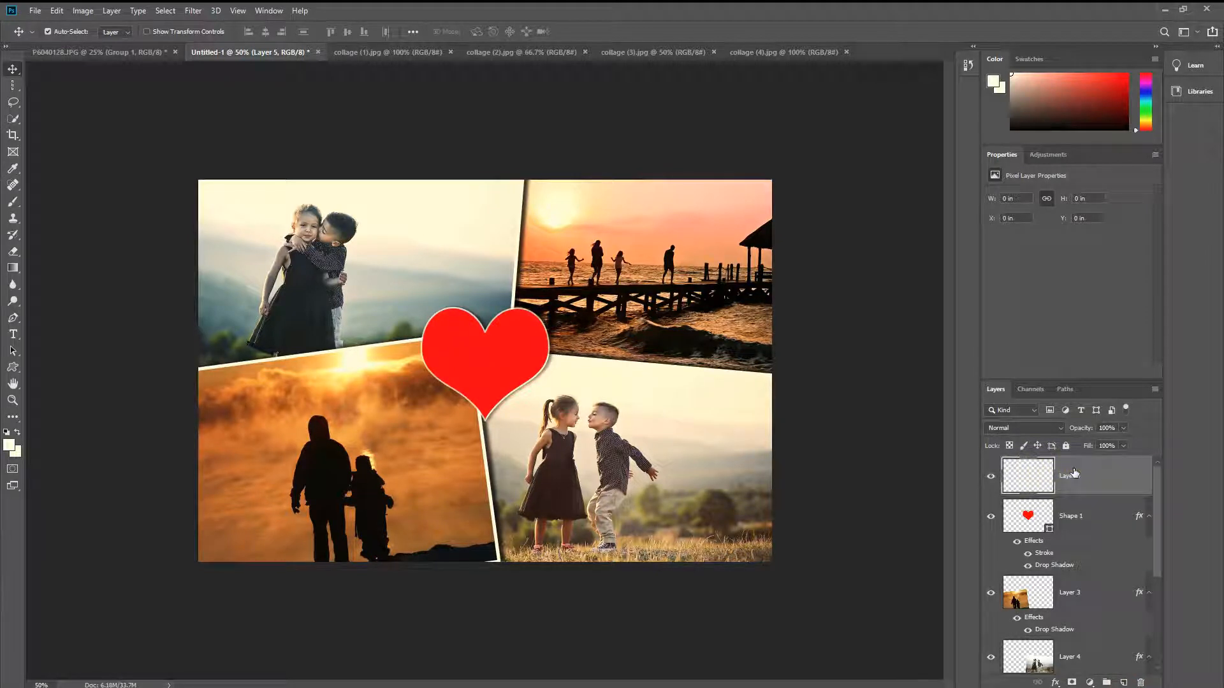
pyautogui.click(10, 336)
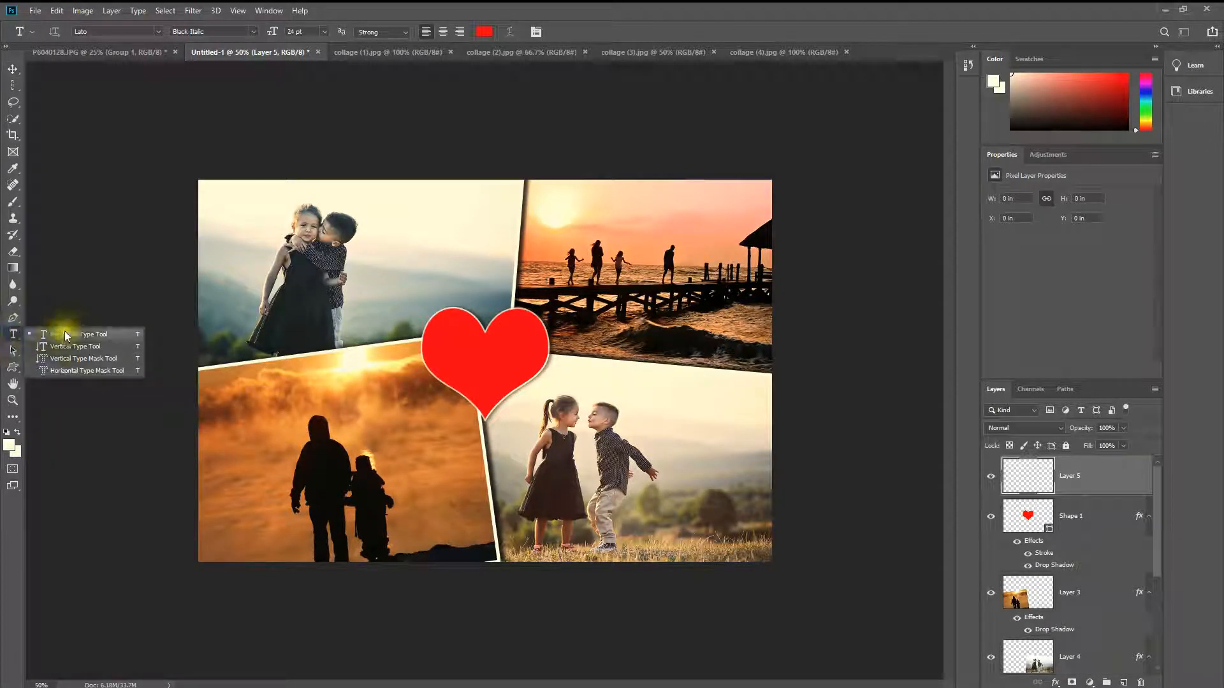
pyautogui.click(88, 350)
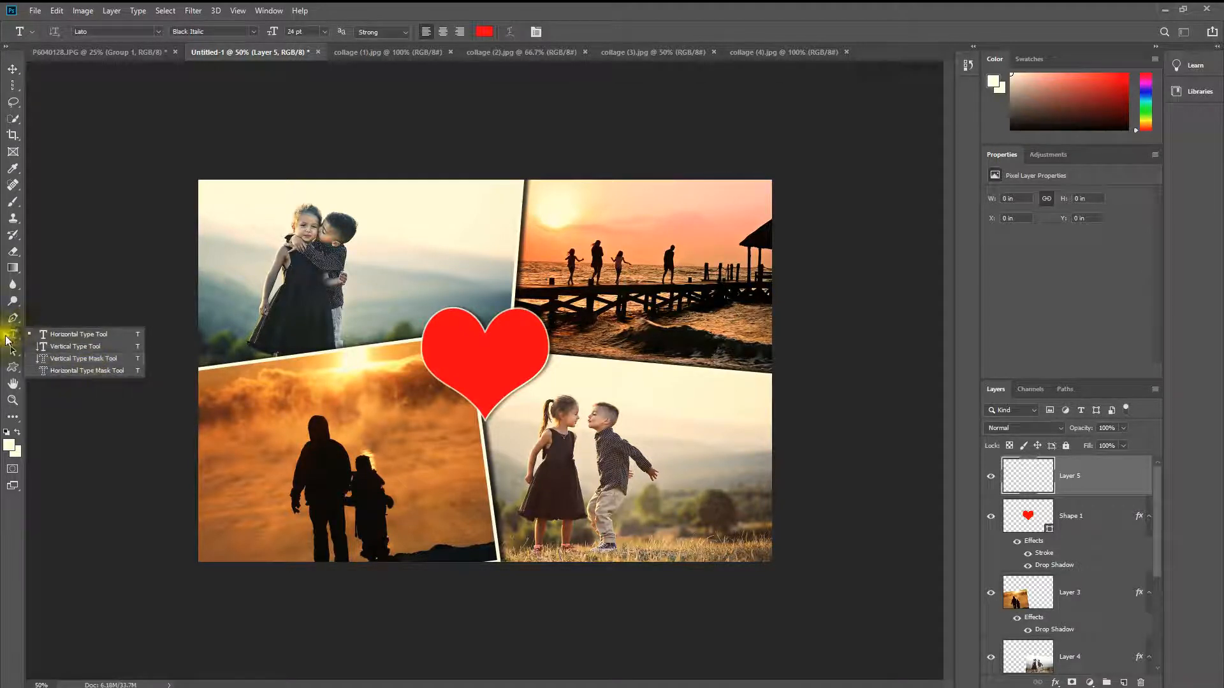
pyautogui.click(57, 334)
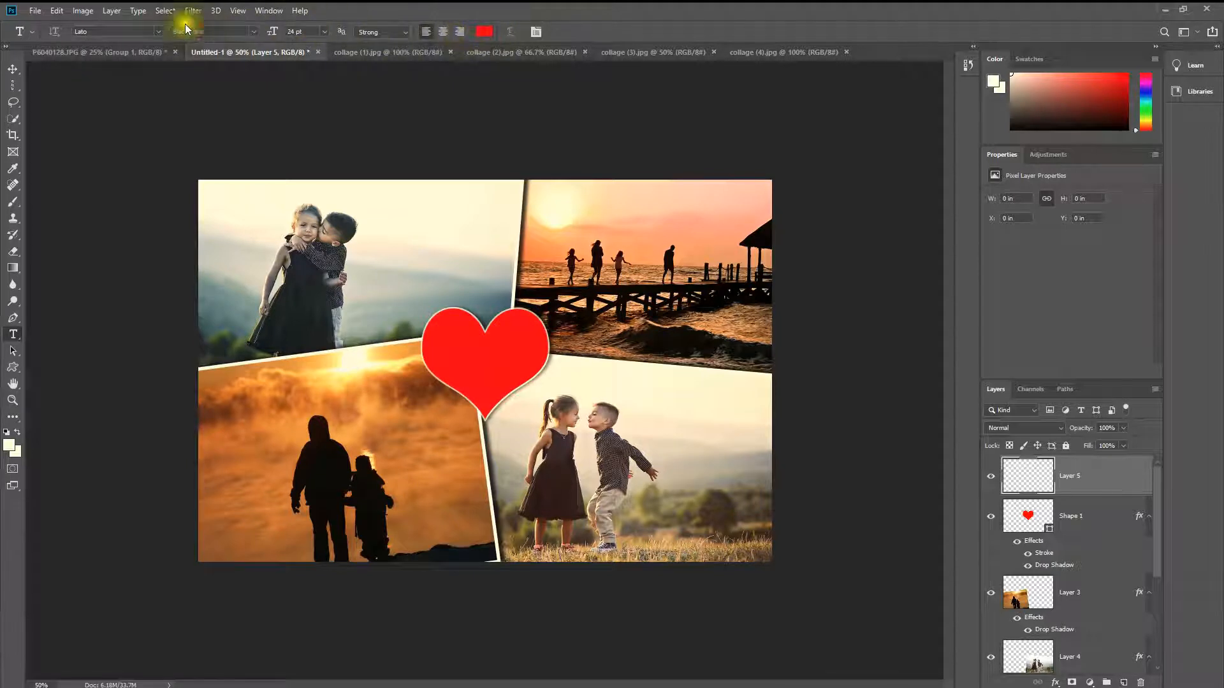
pyautogui.click(484, 32)
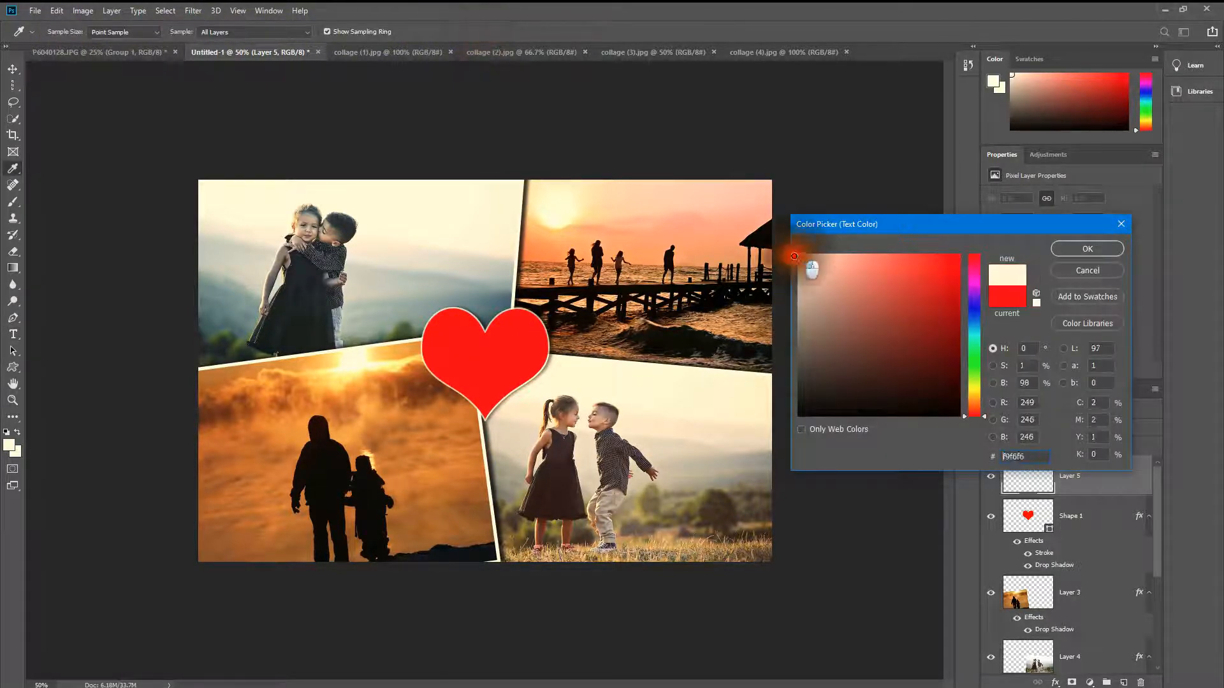
pyautogui.click(1090, 249)
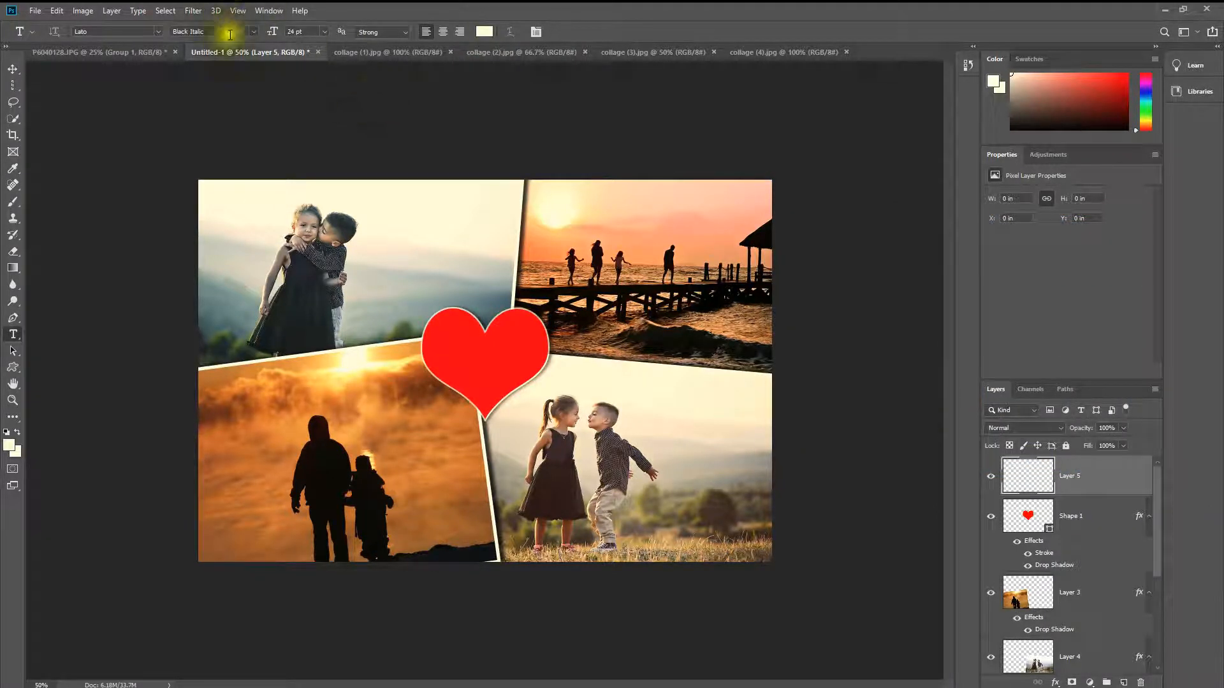
pyautogui.click(158, 31)
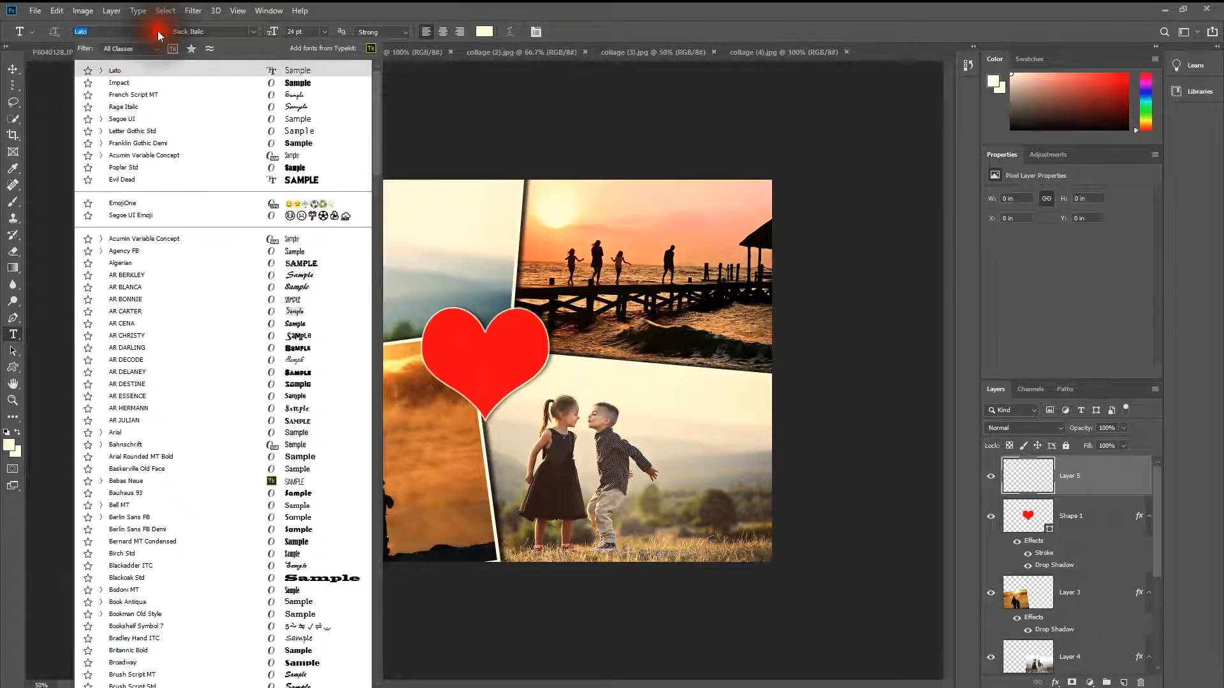
pyautogui.click(158, 32)
pyautogui.click(158, 32)
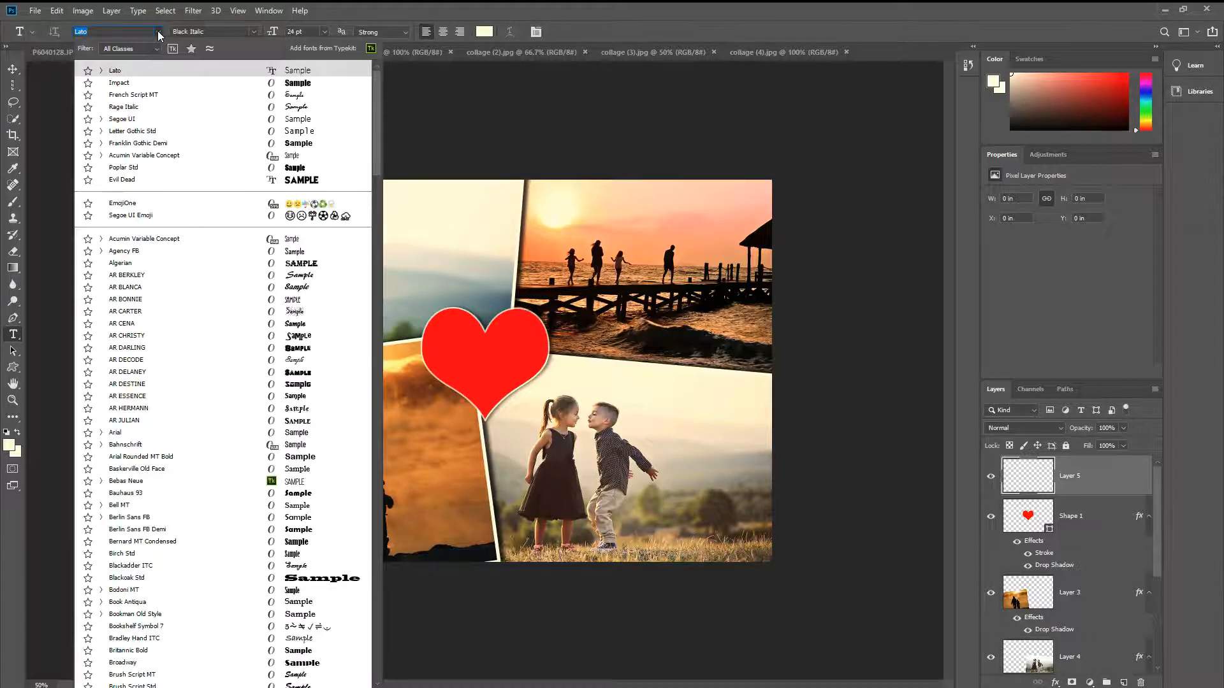
pyautogui.click(159, 31)
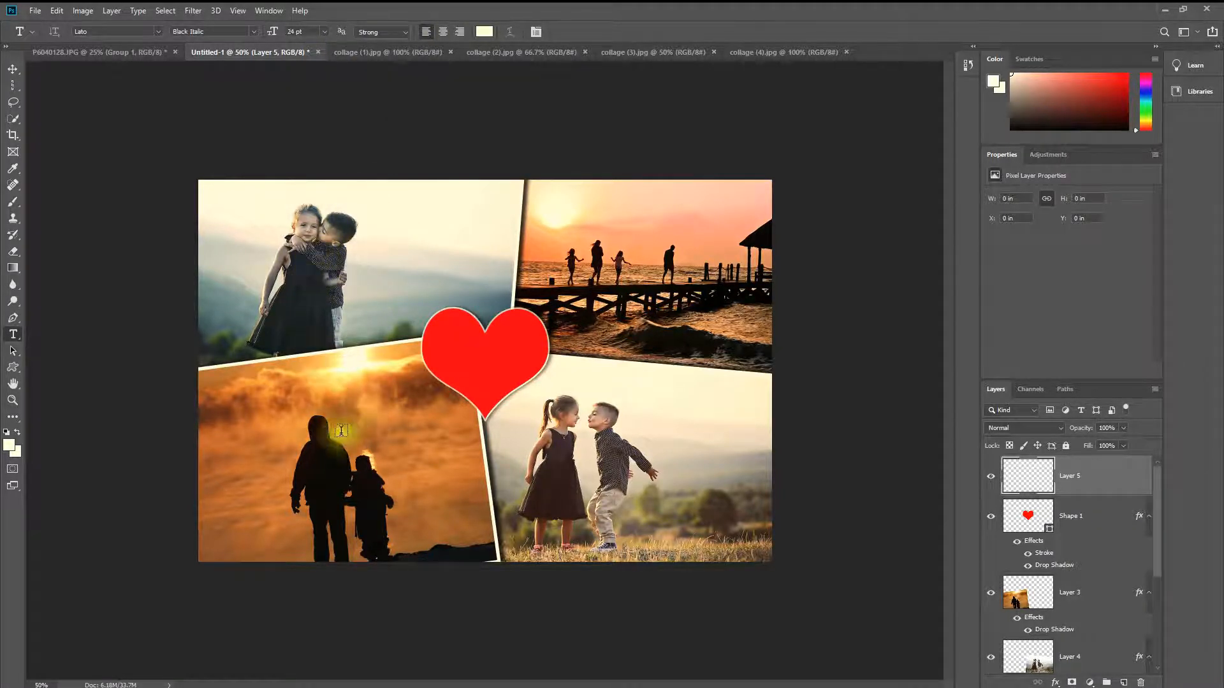
# Step: Add a text box across the two lower photos just below the heart, reading "We love you Granny" with centred alignment
pyautogui.moveTo(307, 420); pyautogui.dragTo(680, 472)
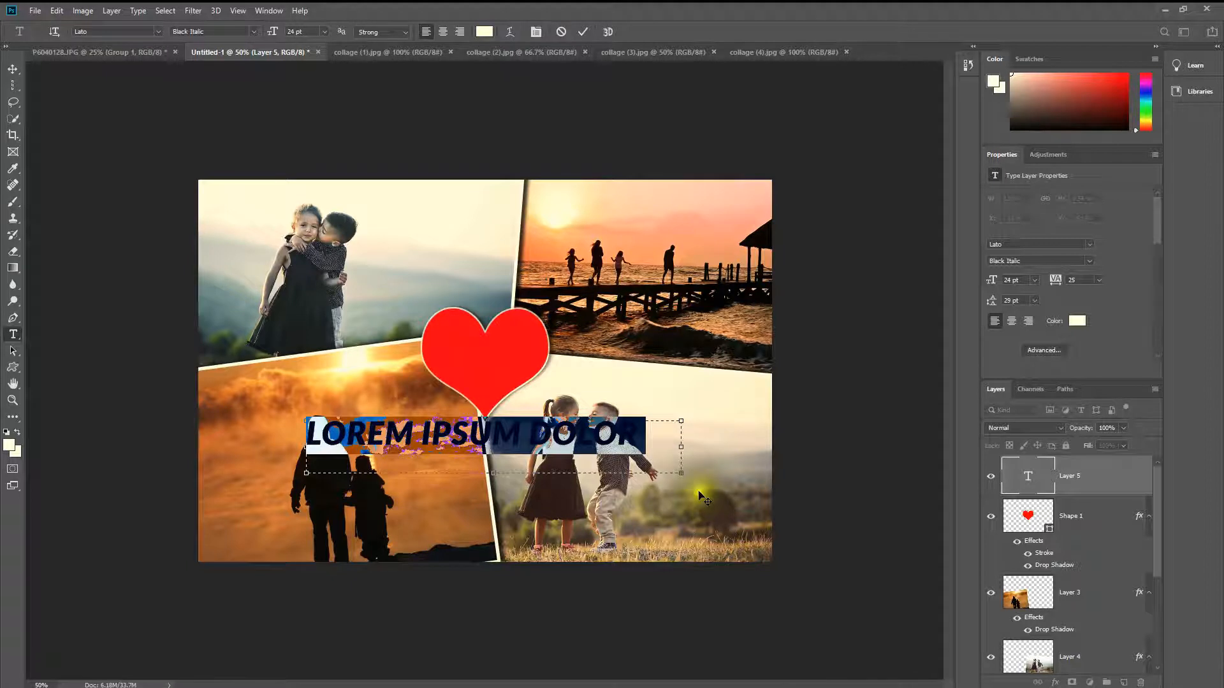
pyautogui.moveTo(680, 472); pyautogui.dragTo(715, 488)
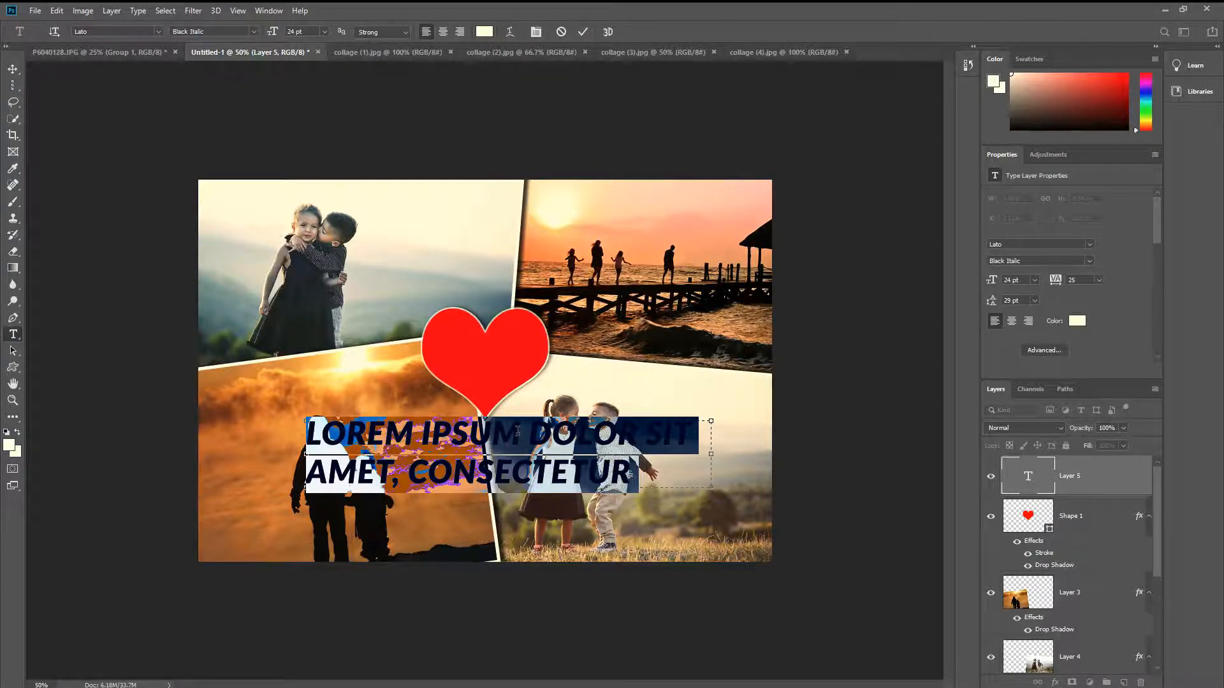
pyautogui.write('WE LOVE')
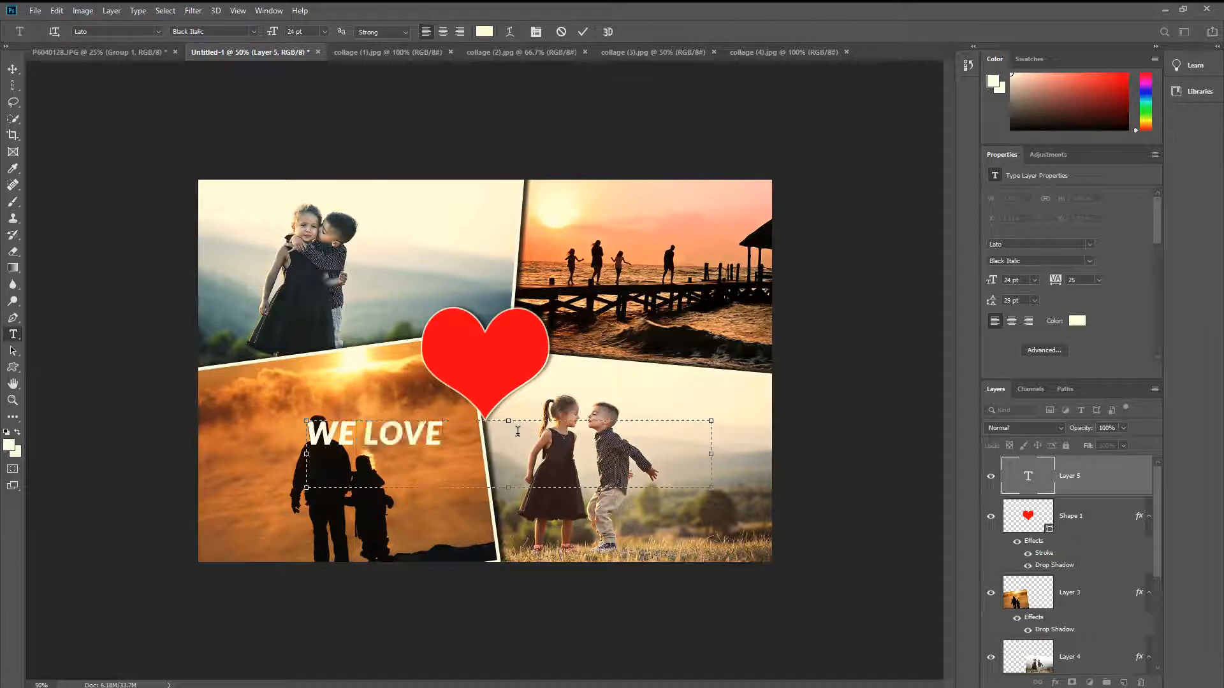
pyautogui.write(' YOU CRANNY')
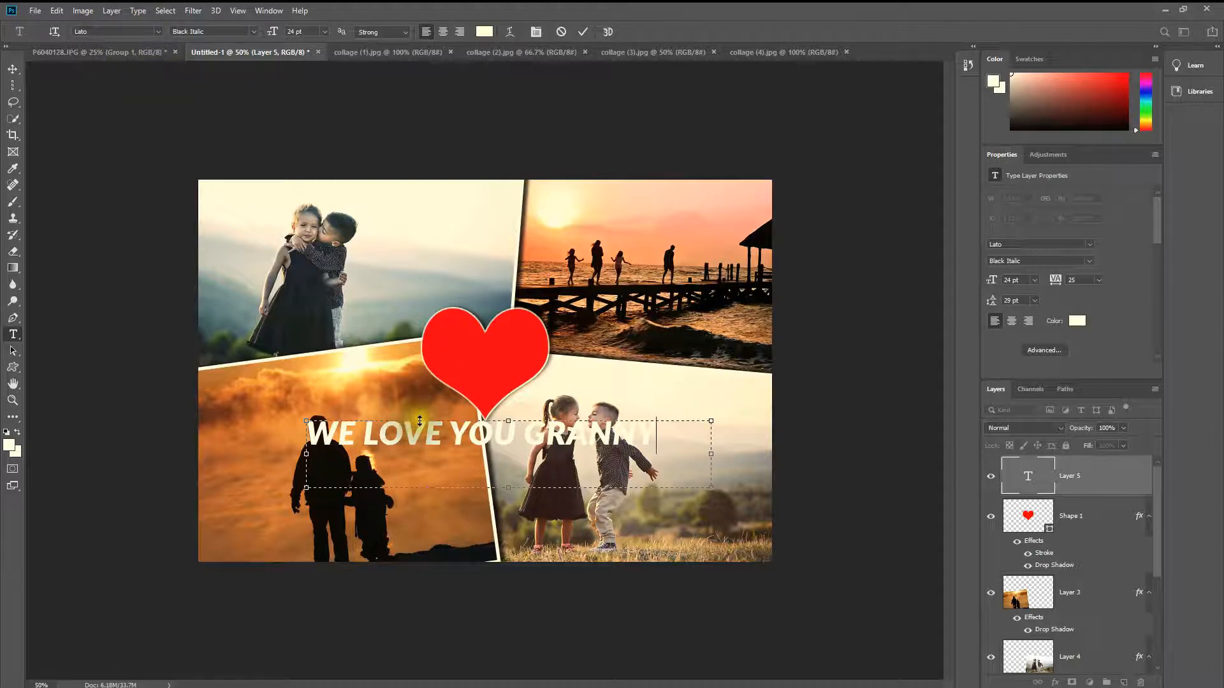
pyautogui.click(443, 33)
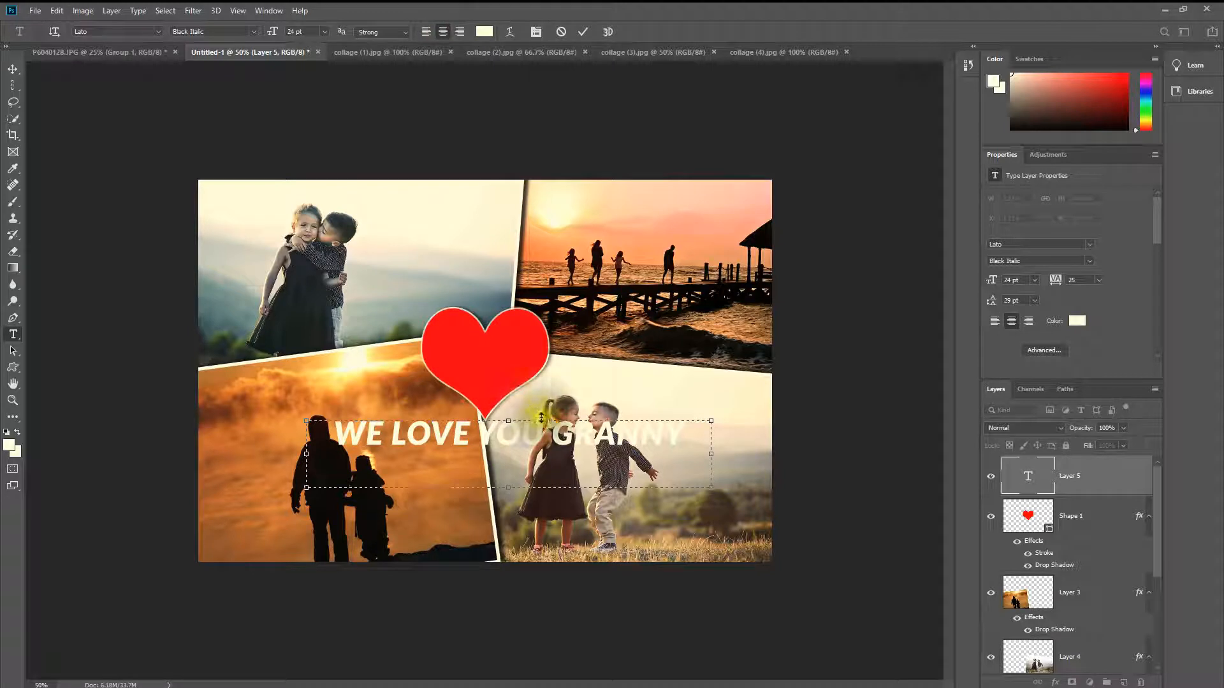
pyautogui.click(19, 66)
pyautogui.click(418, 434)
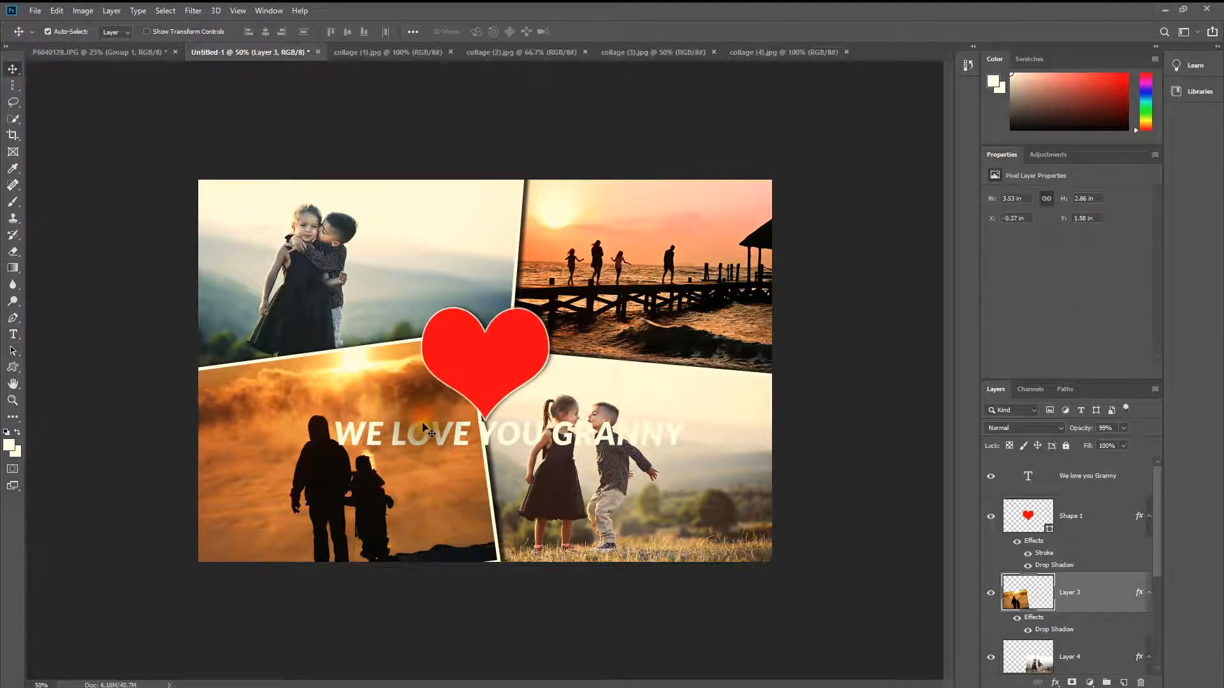
# Step: Move the "We love you Granny" caption slightly down, clear of the heart's lower tip
pyautogui.click(437, 427)
pyautogui.moveTo(440, 439); pyautogui.dragTo(432, 463)
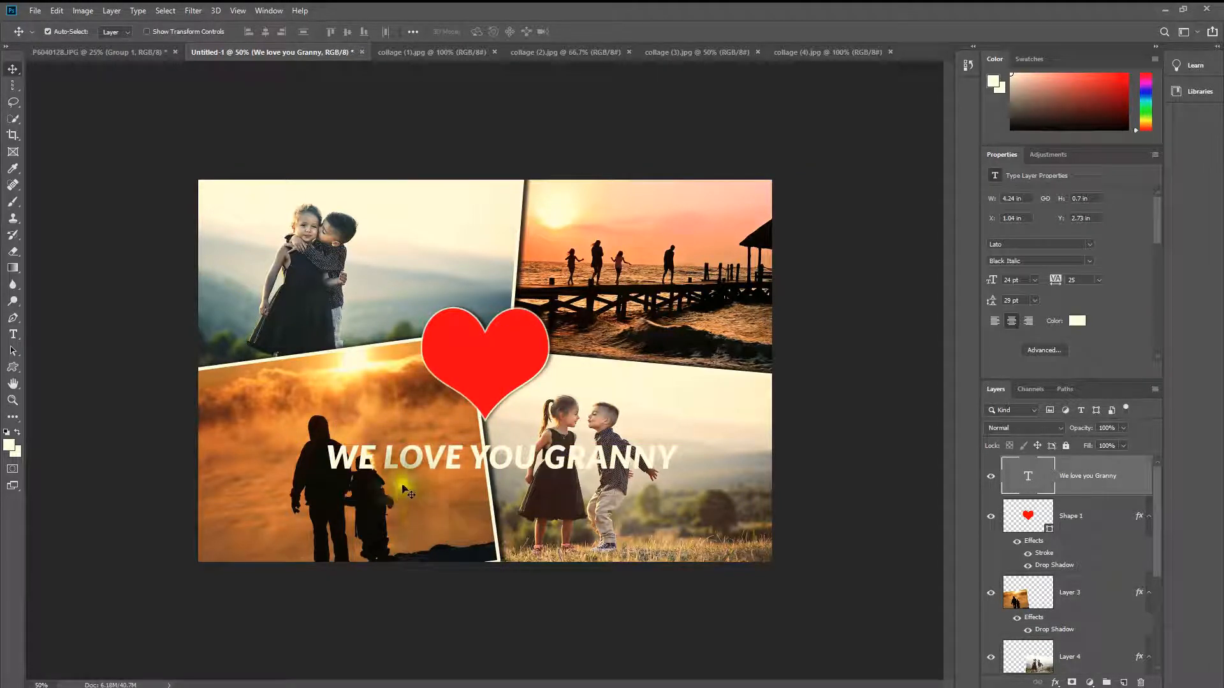
pyautogui.doubleClick(470, 456)
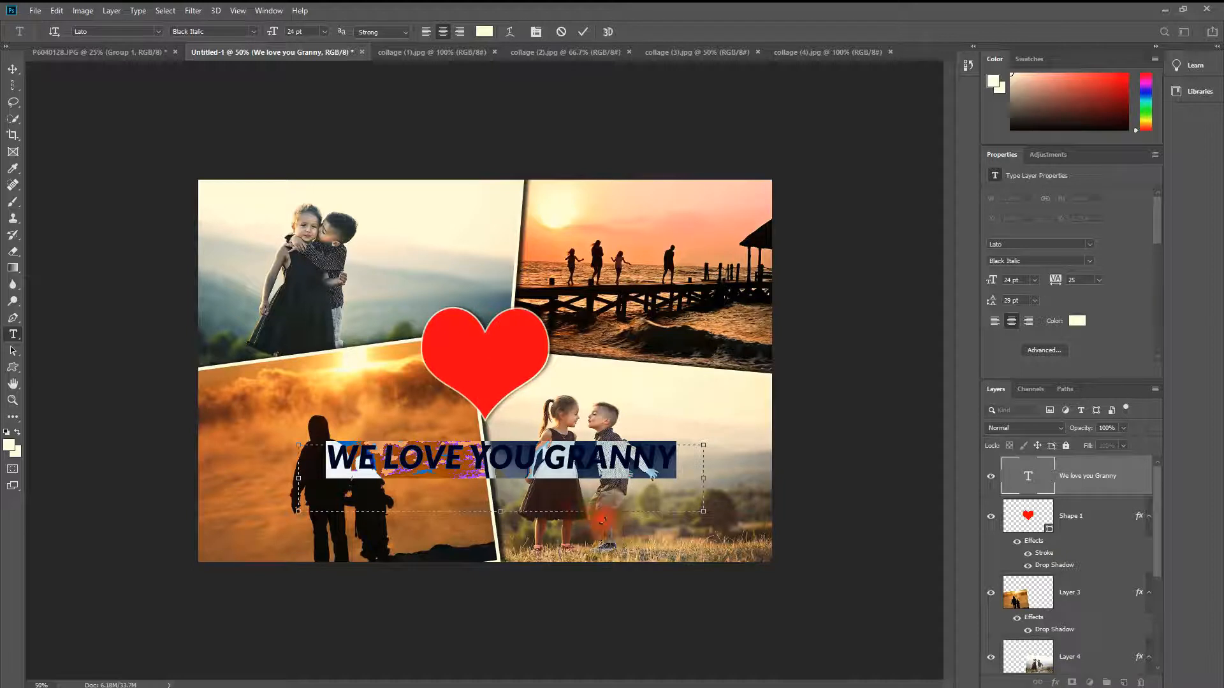
pyautogui.click(13, 68)
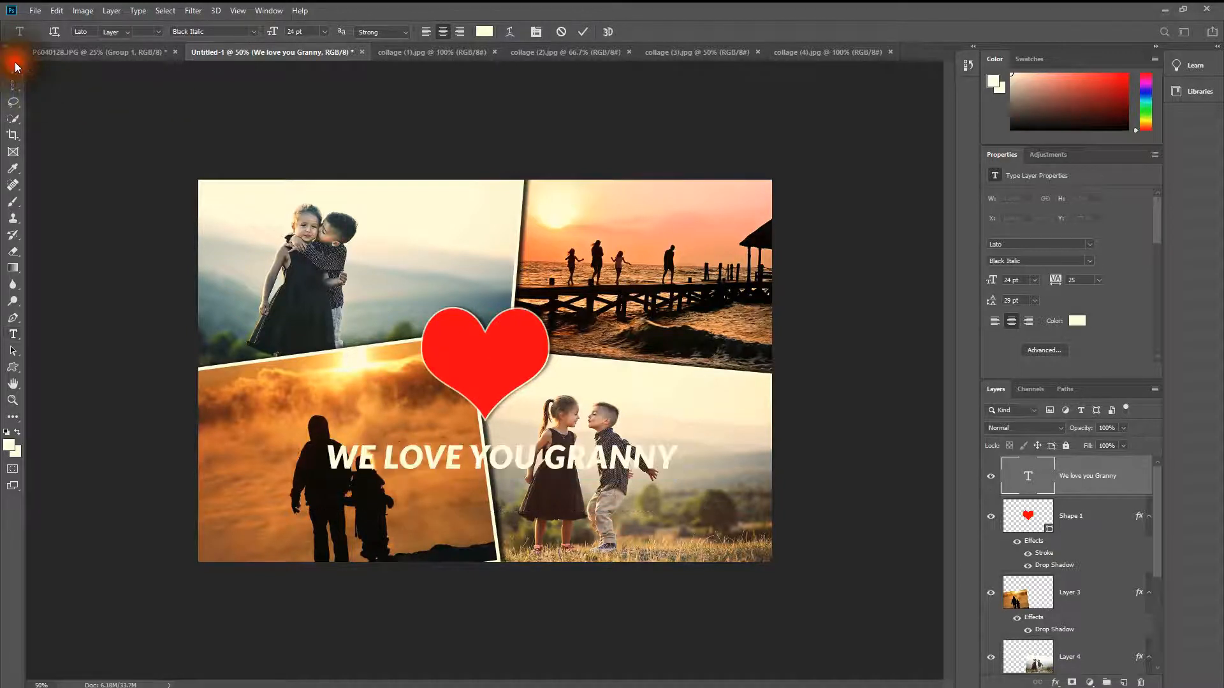
# Step: Add a black (000000) stroke to the caption with size 3 px, centre position and 100% opacity
pyautogui.click(1055, 682)
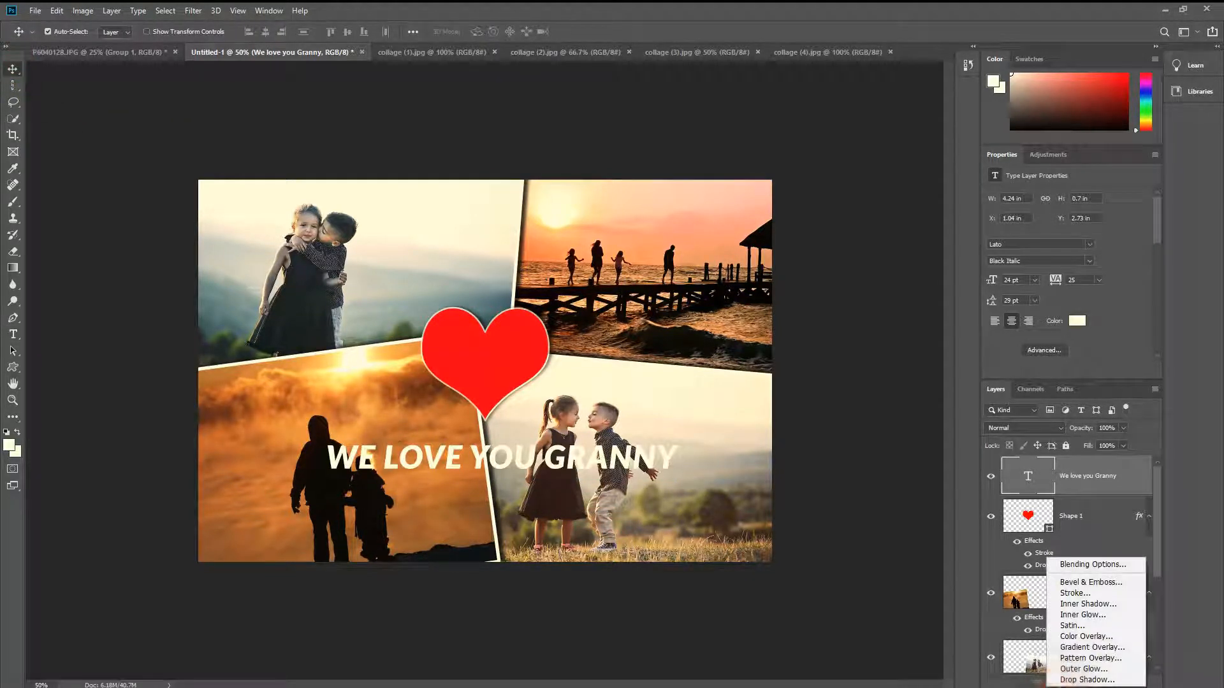
pyautogui.click(1075, 592)
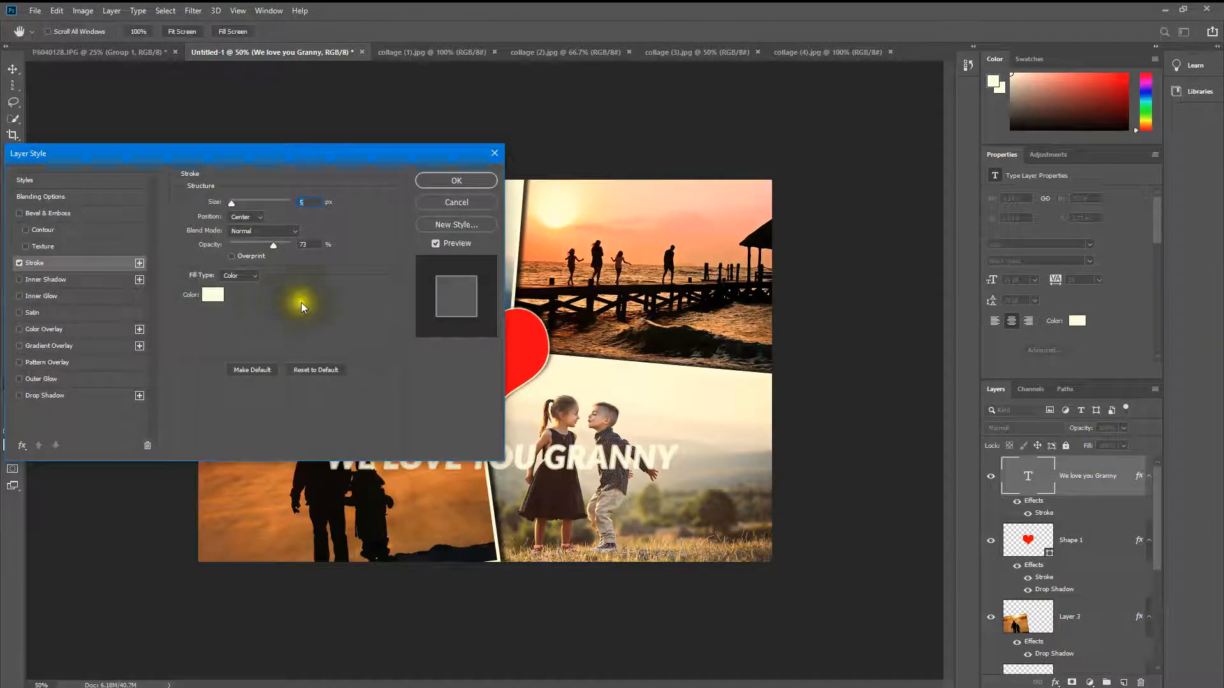
pyautogui.click(204, 294)
pyautogui.moveTo(892, 400); pyautogui.dragTo(774, 419)
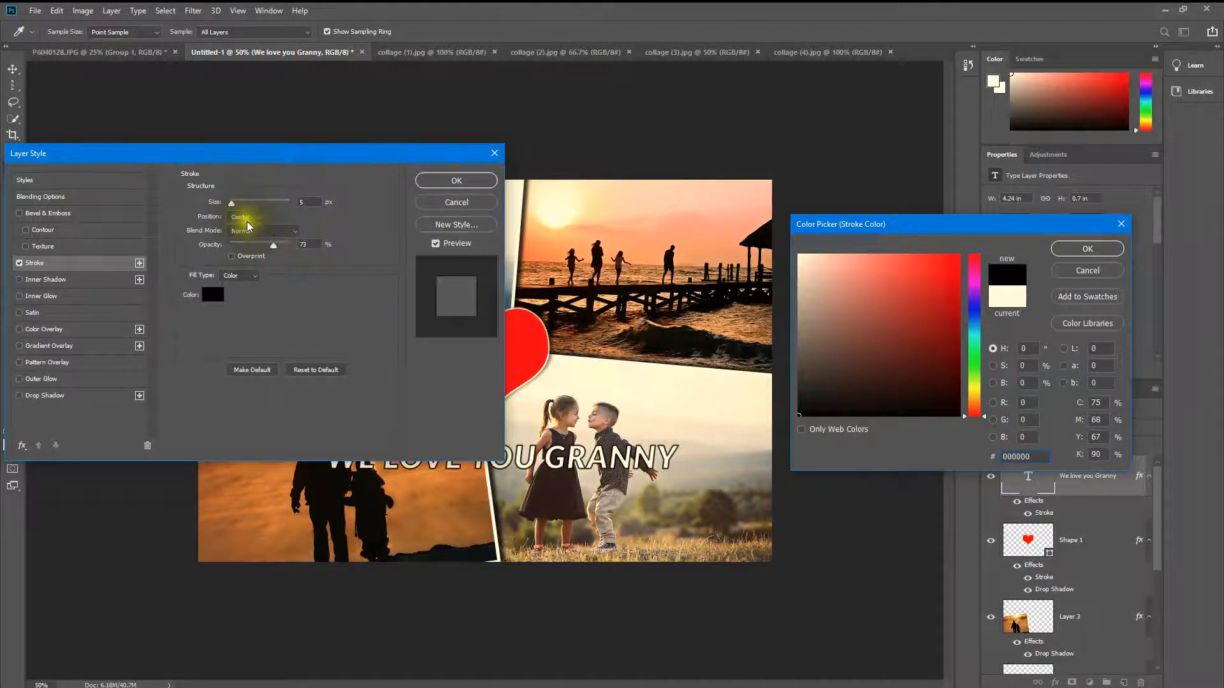
pyautogui.press('Return')
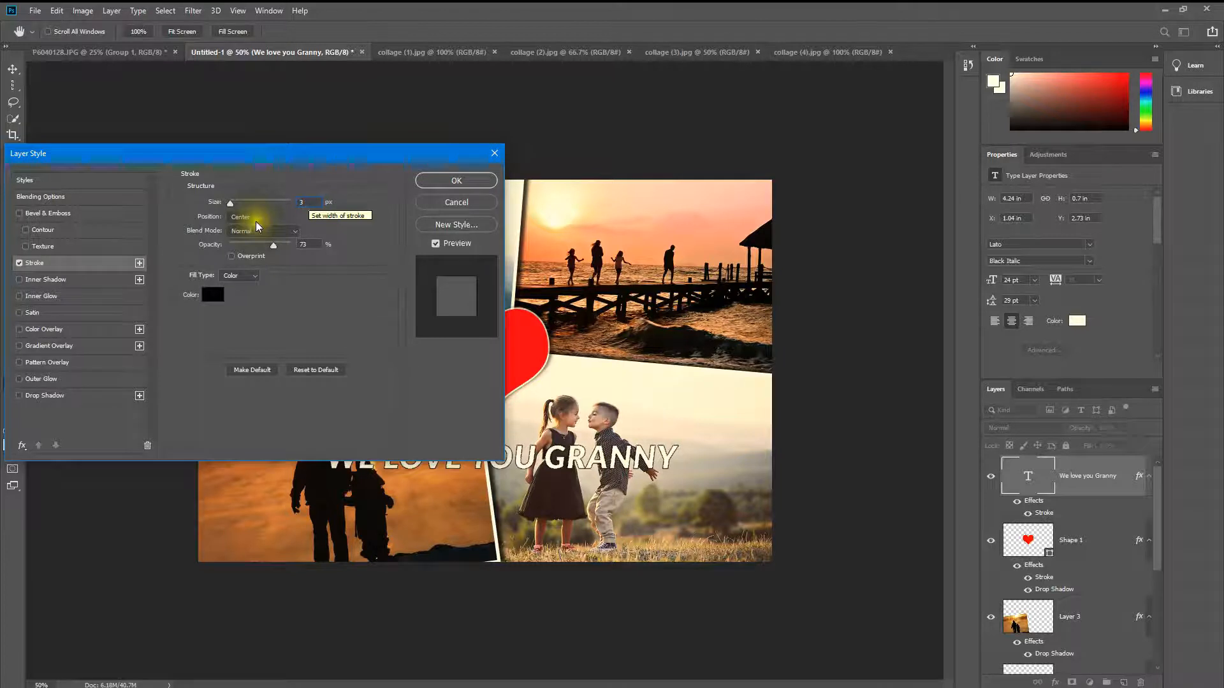
pyautogui.moveTo(284, 243); pyautogui.dragTo(296, 252)
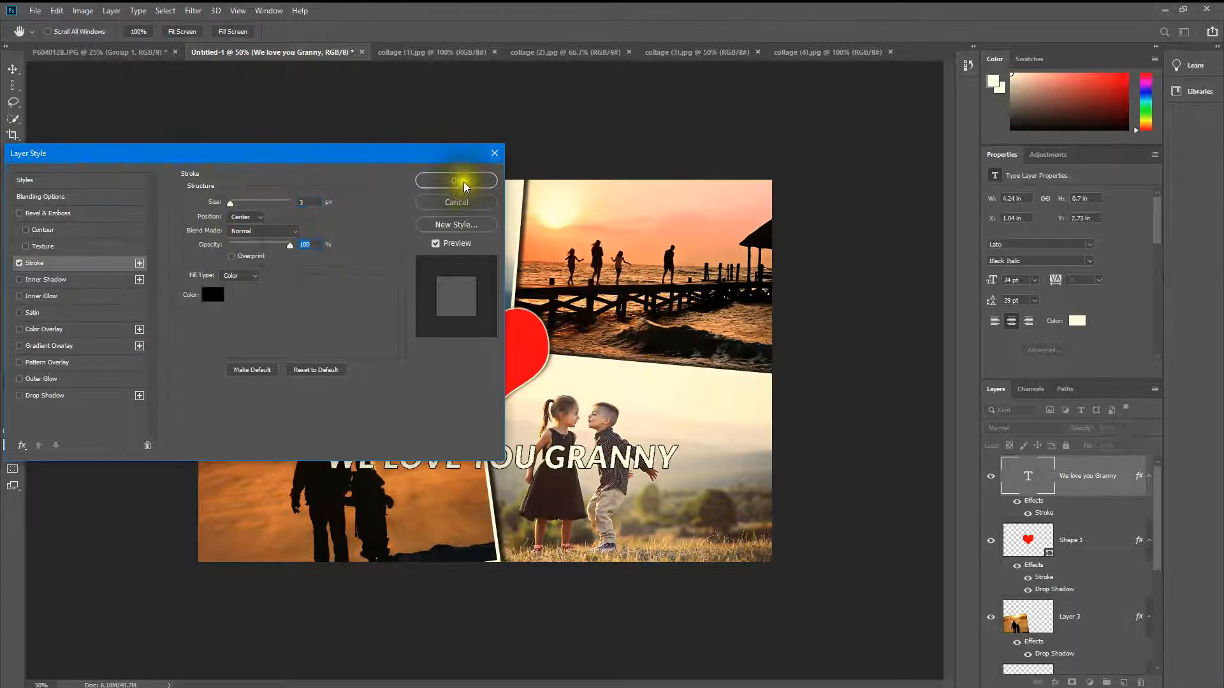
pyautogui.click(464, 182)
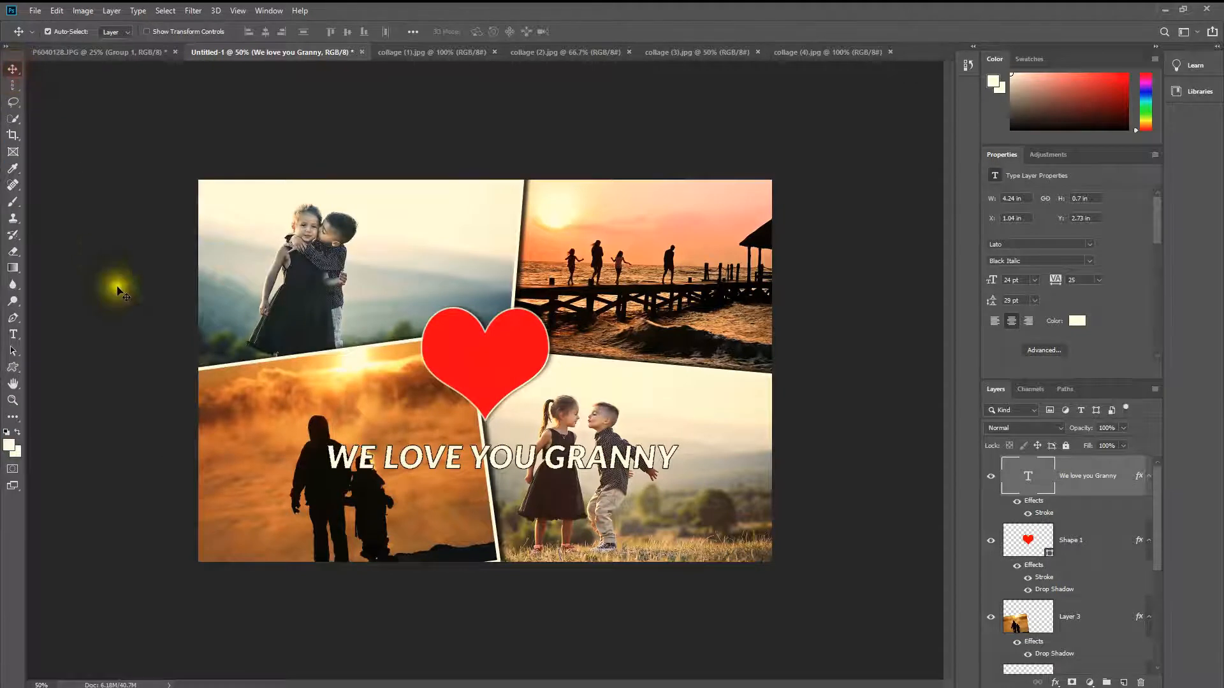
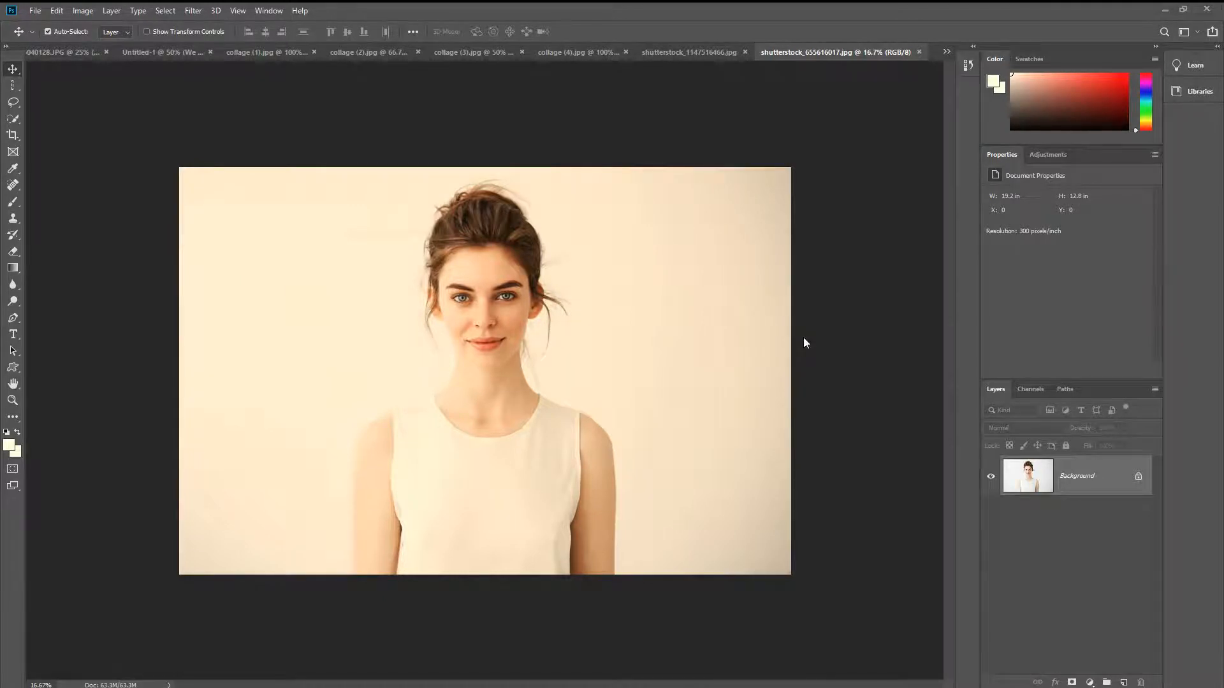
# Step: Crop the woman's portrait photo to a 5:7 ratio, tightly framed around her head and shoulders
pyautogui.click(722, 55)
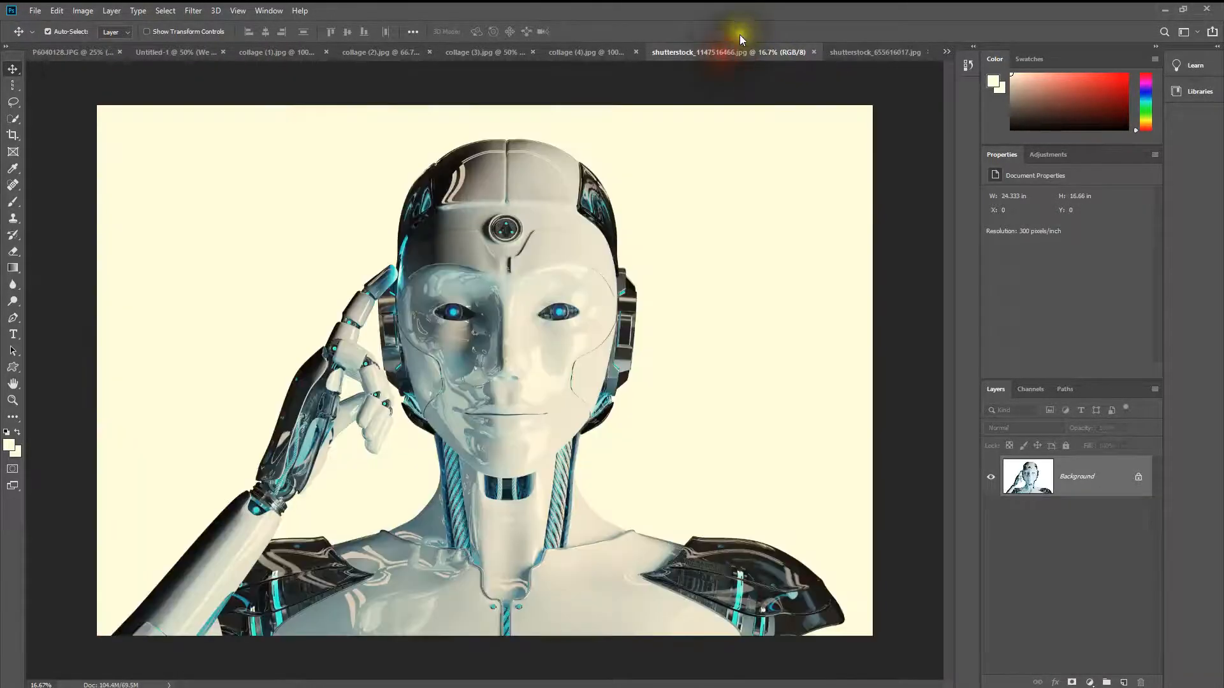
pyautogui.click(867, 52)
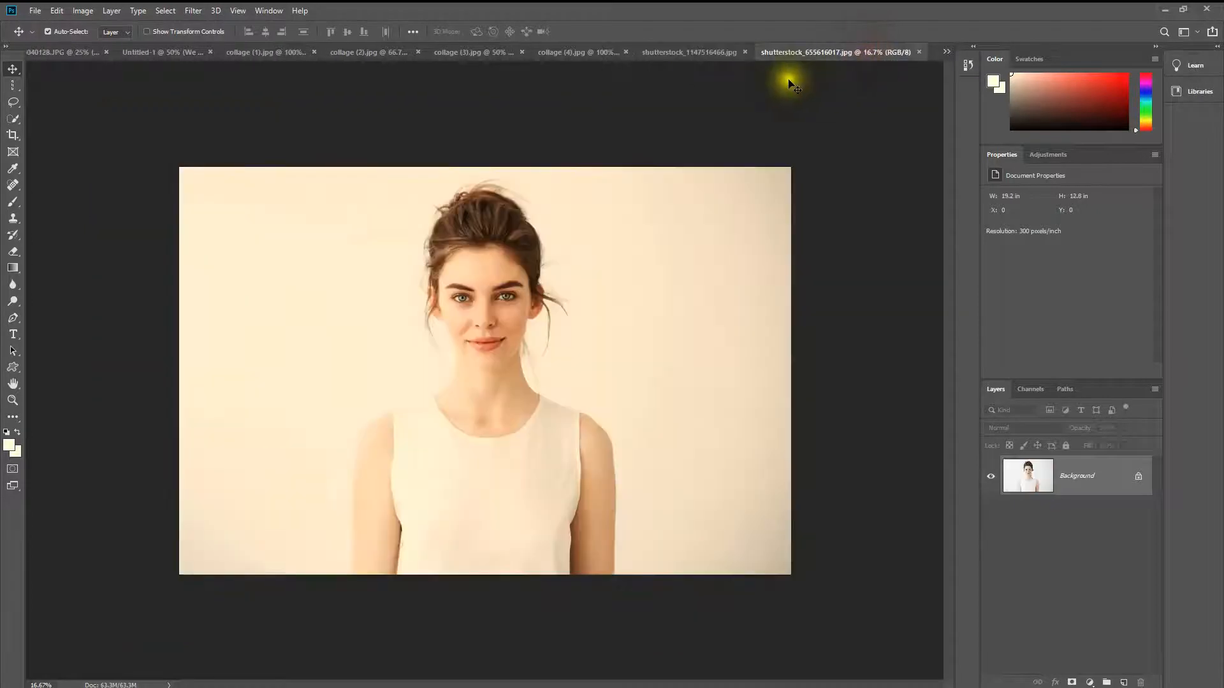
pyautogui.click(710, 54)
pyautogui.click(863, 52)
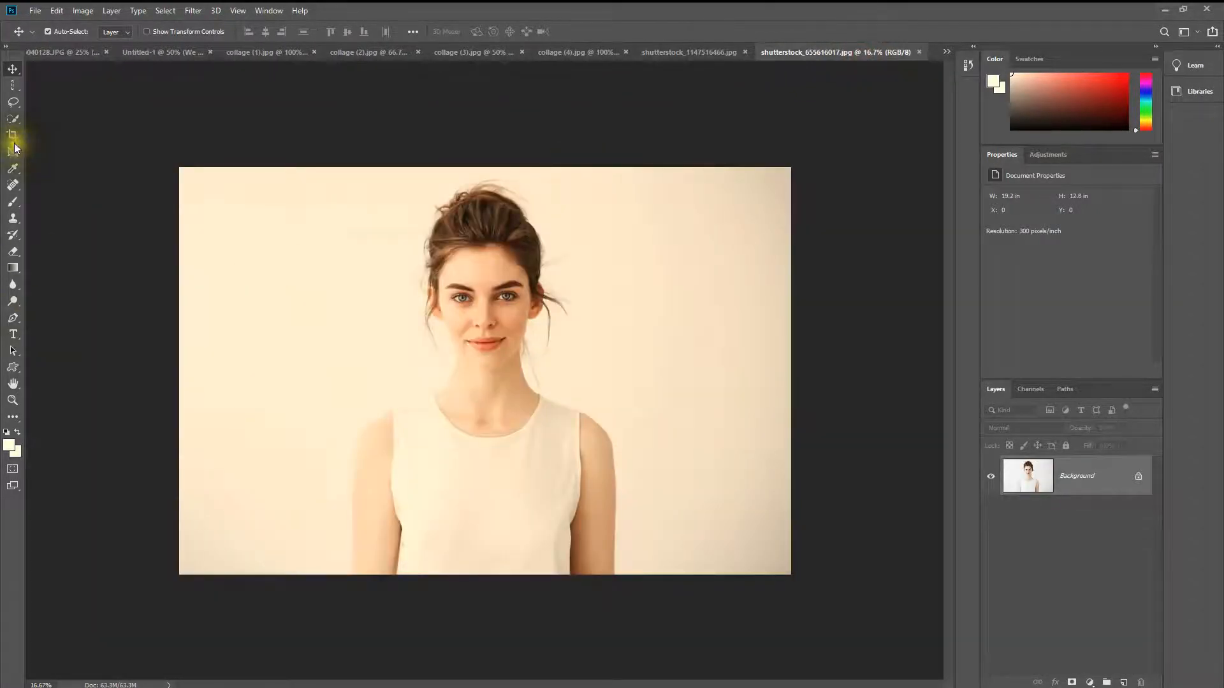
pyautogui.click(13, 135)
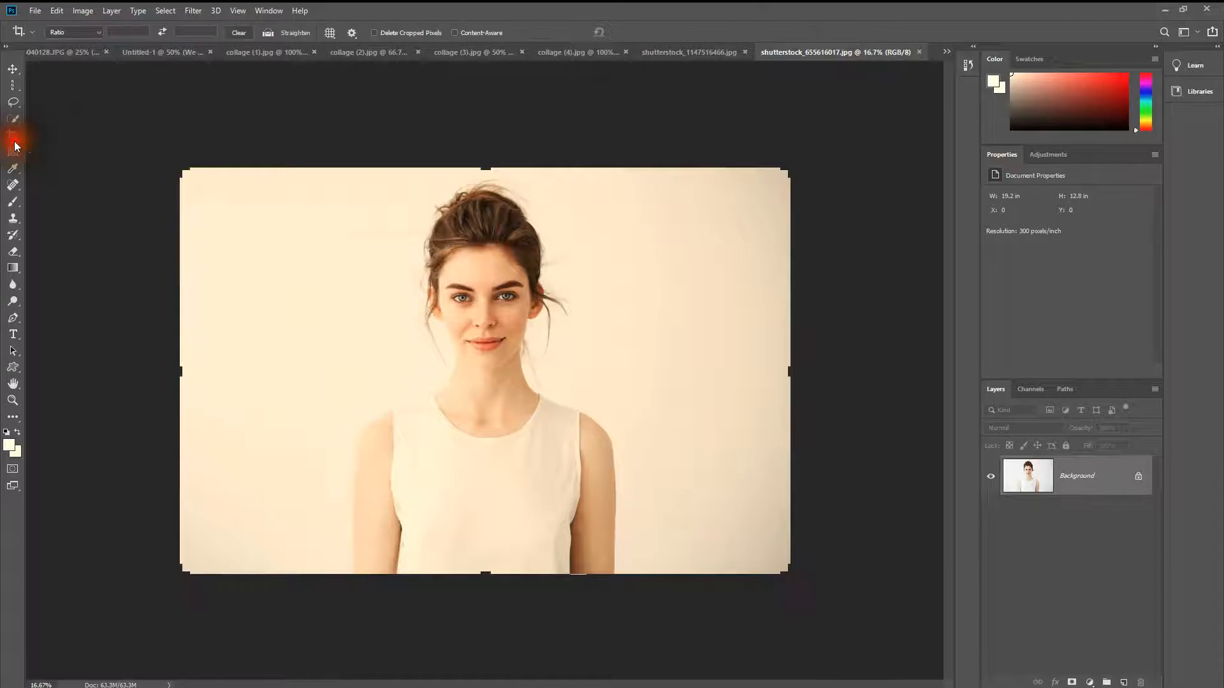
pyautogui.click(99, 32)
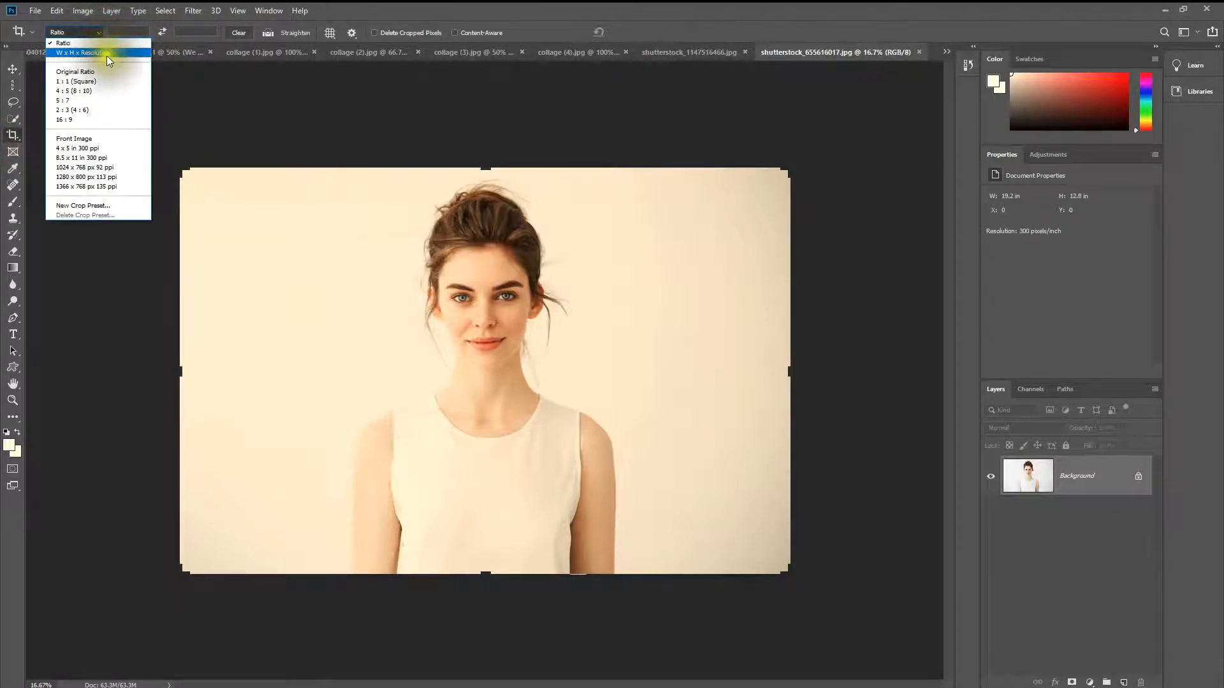
pyautogui.click(106, 100)
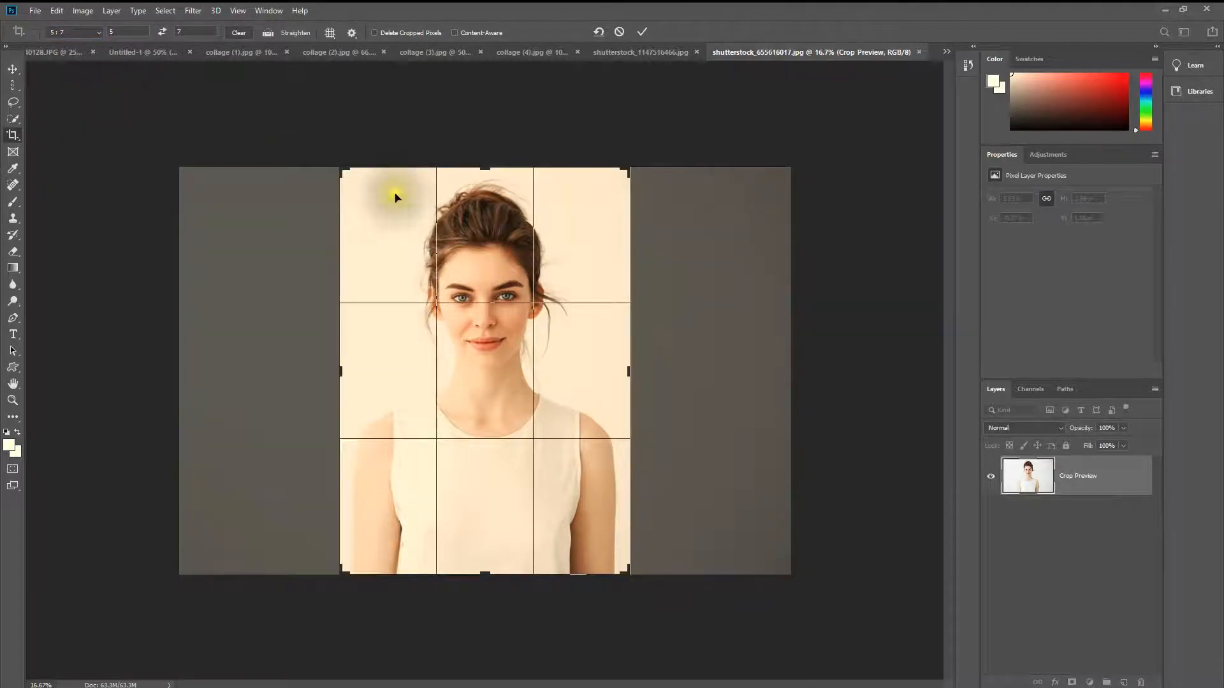
pyautogui.click(401, 227)
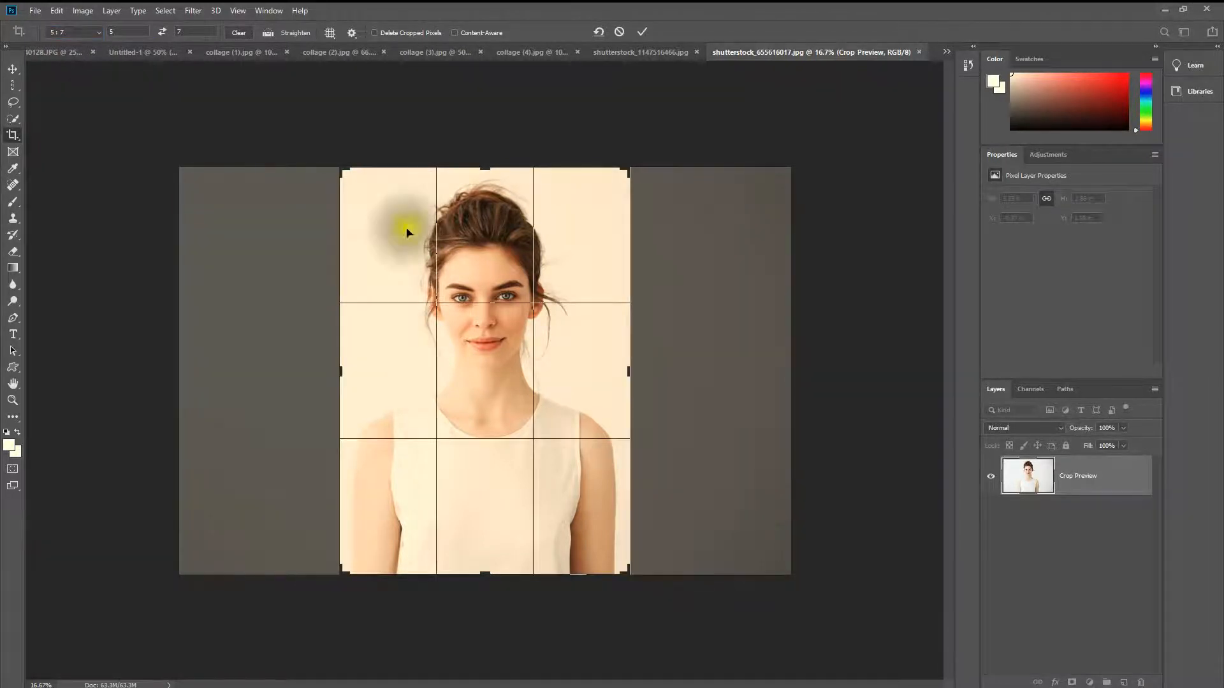
pyautogui.moveTo(631, 575); pyautogui.dragTo(610, 523)
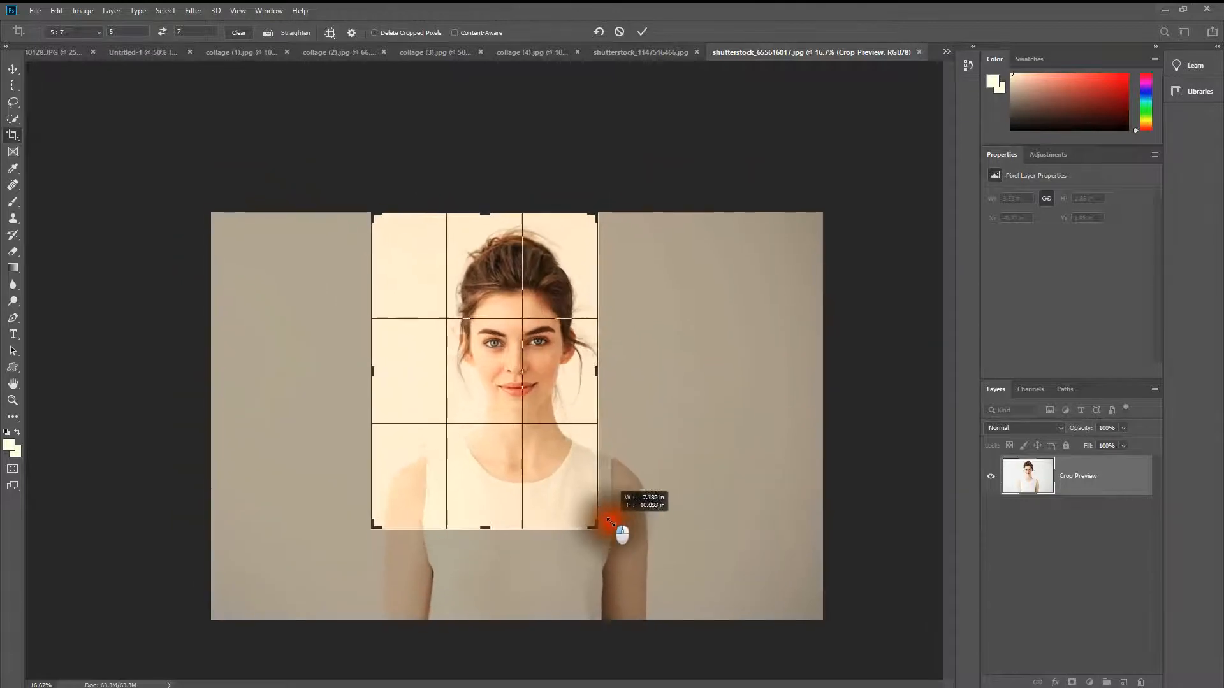
pyautogui.moveTo(499, 376); pyautogui.dragTo(476, 380)
pyautogui.doubleClick(478, 377)
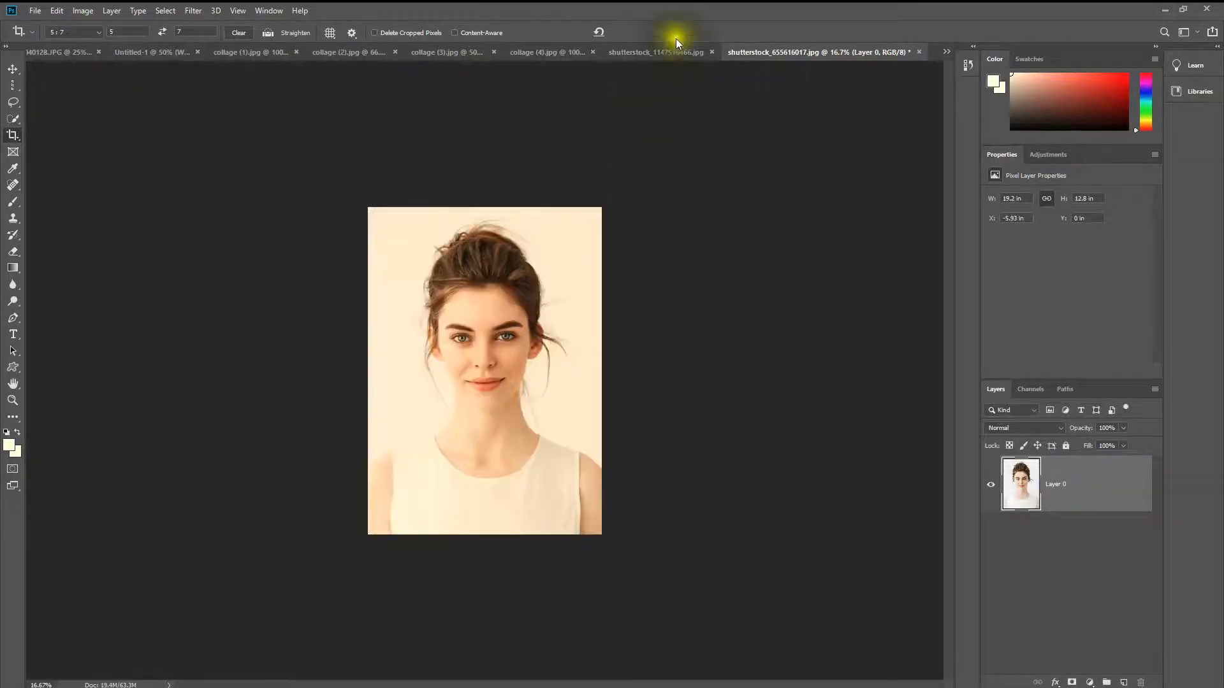
# Step: Crop the robot photo to a 5:7 ratio around its head and shoulders
pyautogui.click(642, 53)
pyautogui.moveTo(519, 329); pyautogui.dragTo(519, 333)
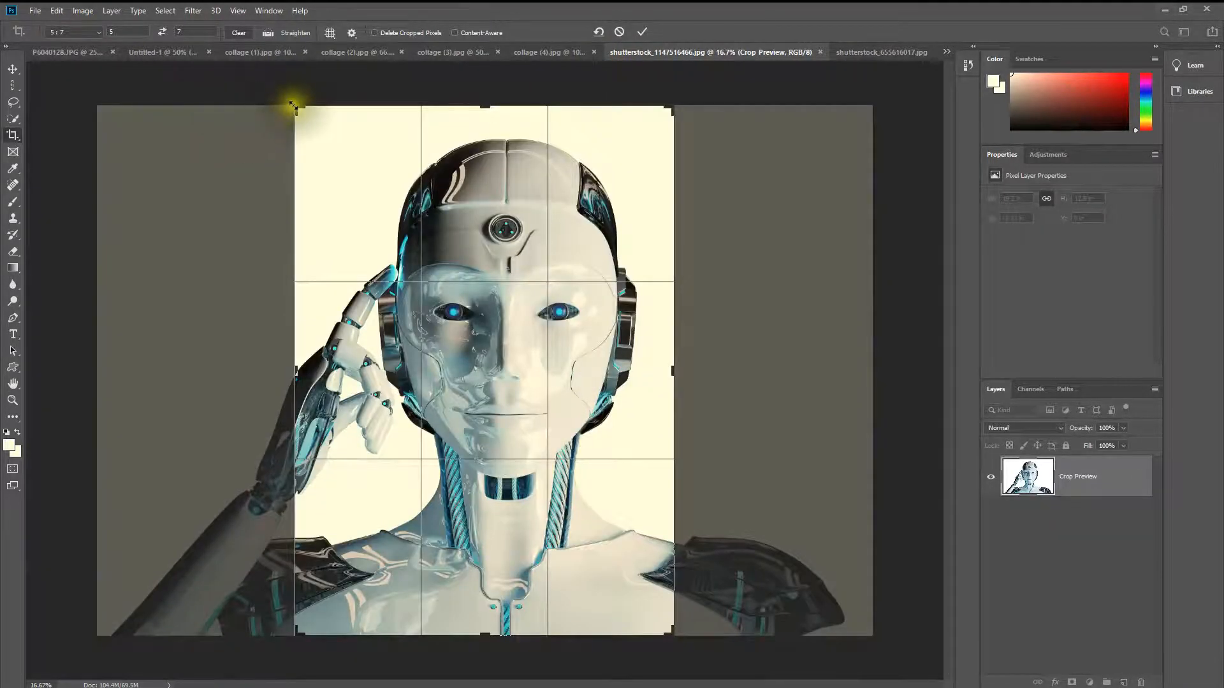
pyautogui.moveTo(299, 107); pyautogui.dragTo(314, 116)
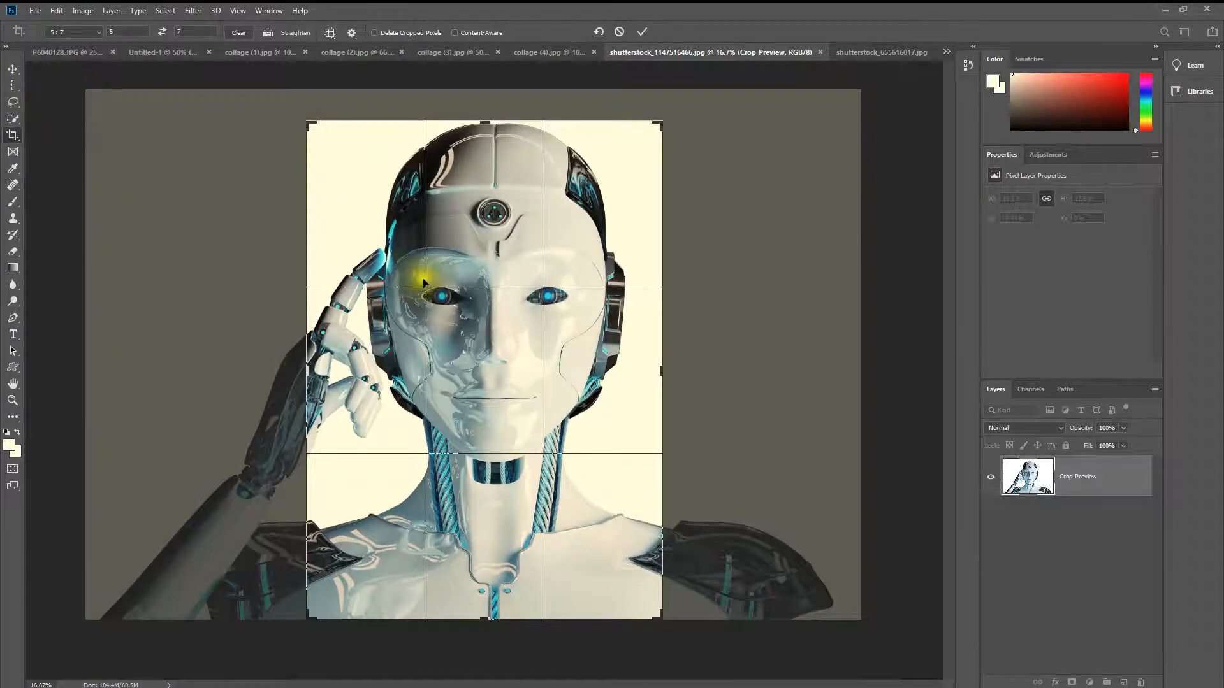
pyautogui.moveTo(437, 205); pyautogui.dragTo(440, 253)
pyautogui.press('Return')
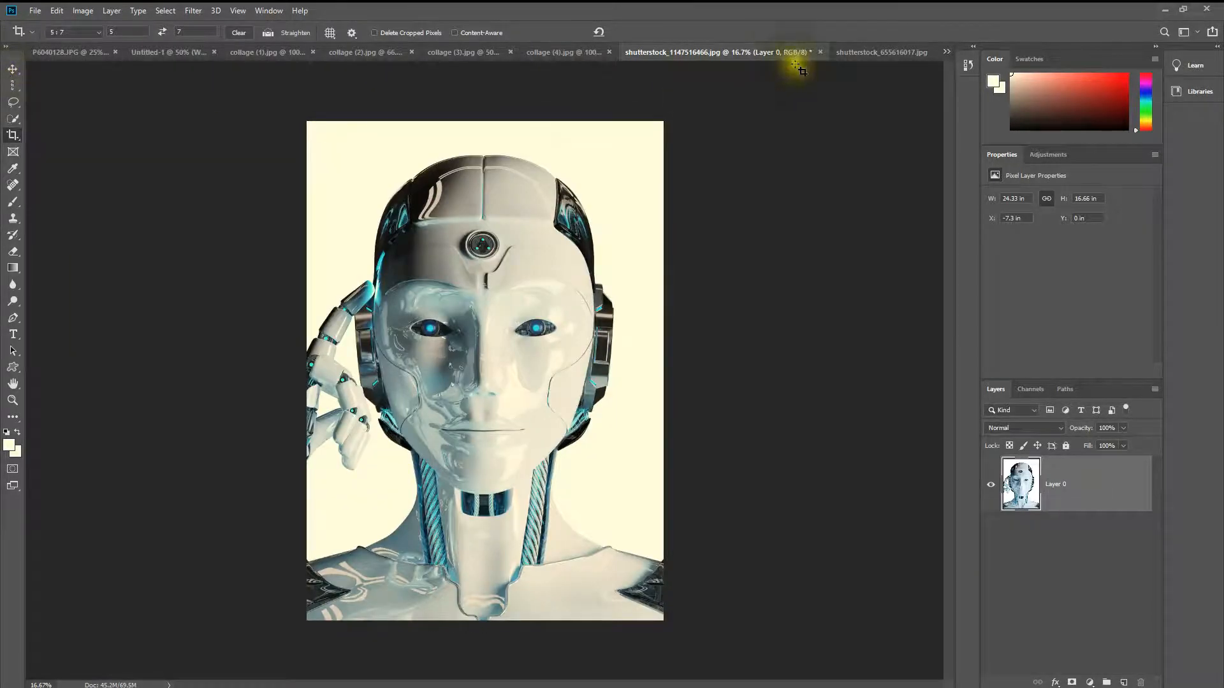
pyautogui.click(877, 60)
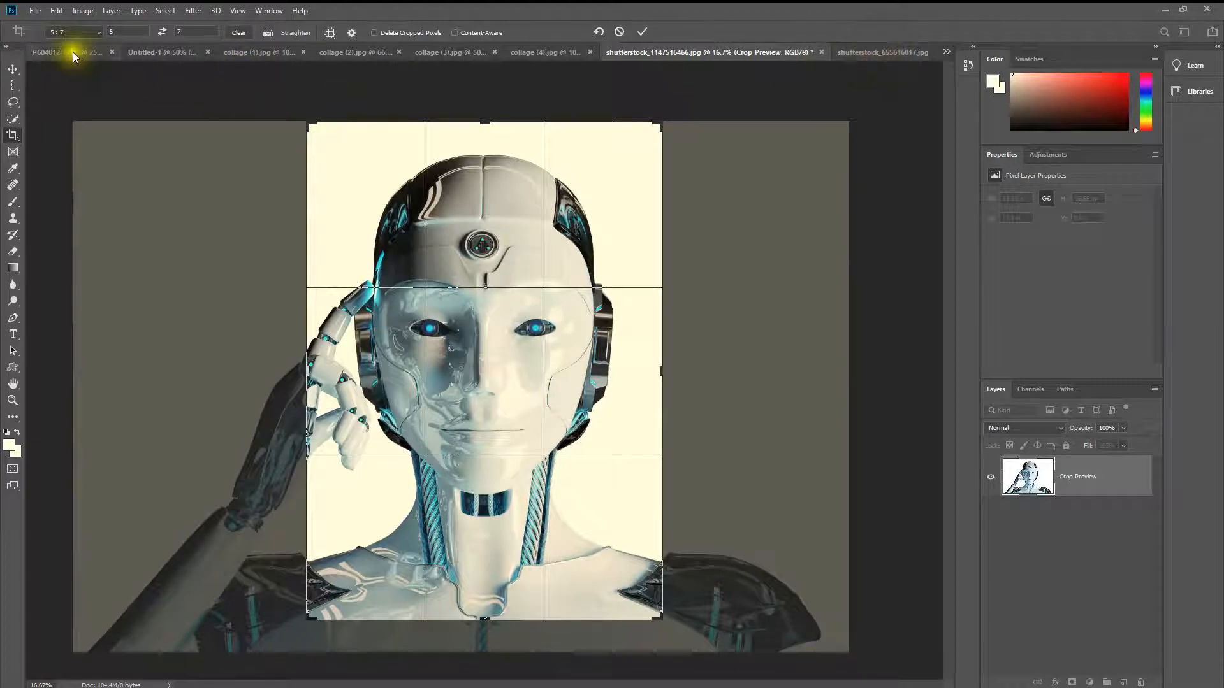
pyautogui.click(13, 68)
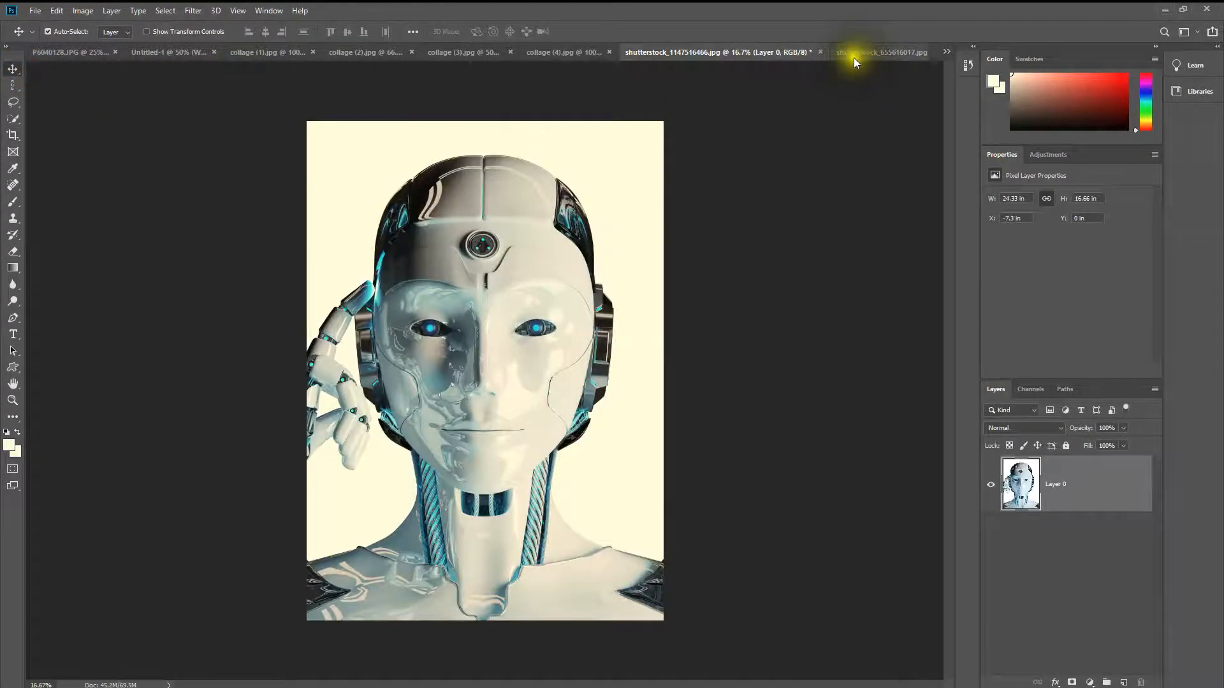
# Step: Copy the woman's portrait into the robot document as a new layer above the robot
pyautogui.click(855, 52)
pyautogui.click(12, 69)
pyautogui.click(468, 340)
pyautogui.moveTo(468, 339); pyautogui.dragTo(502, 314)
pyautogui.click(853, 52)
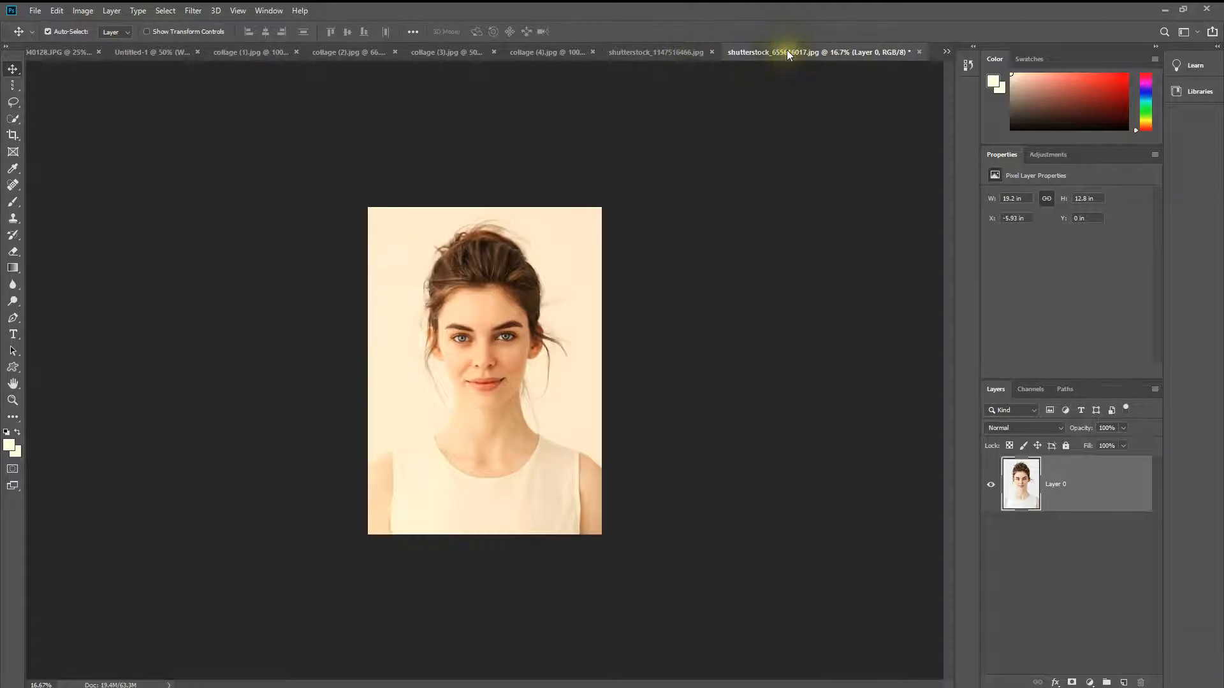
pyautogui.click(623, 49)
pyautogui.moveTo(494, 356); pyautogui.dragTo(428, 367)
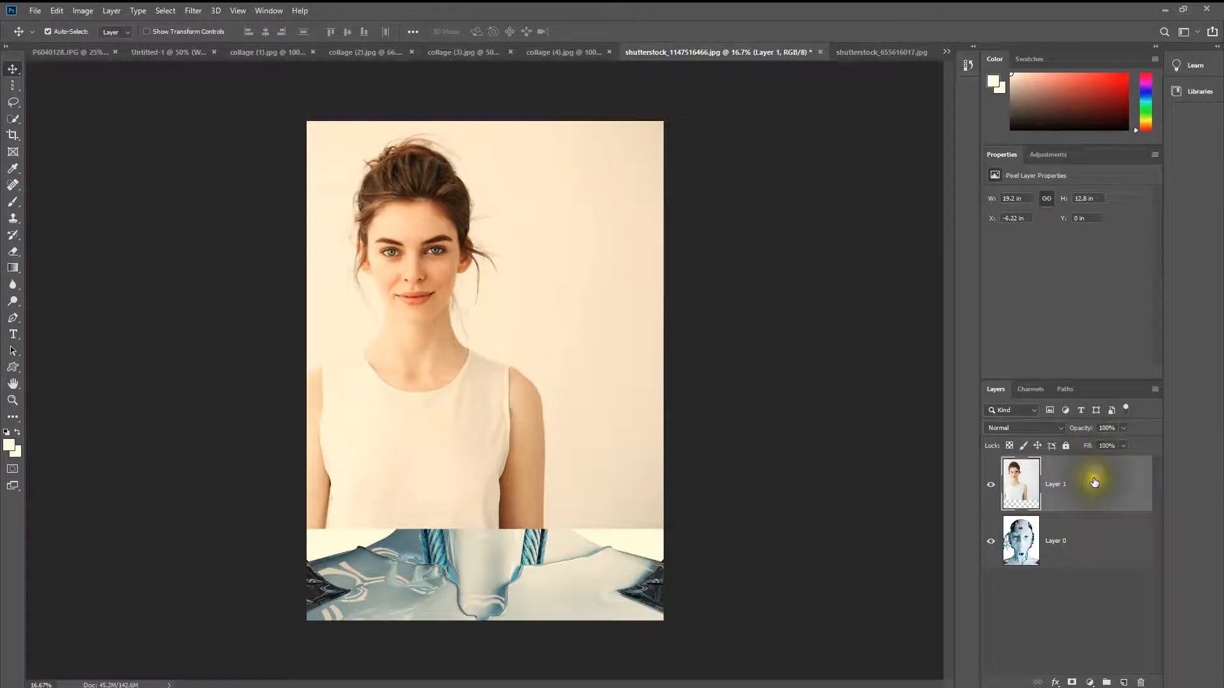
# Step: Lower the woman layer's opacity to 64% and shift her slightly to the right over the robot
pyautogui.click(1122, 429)
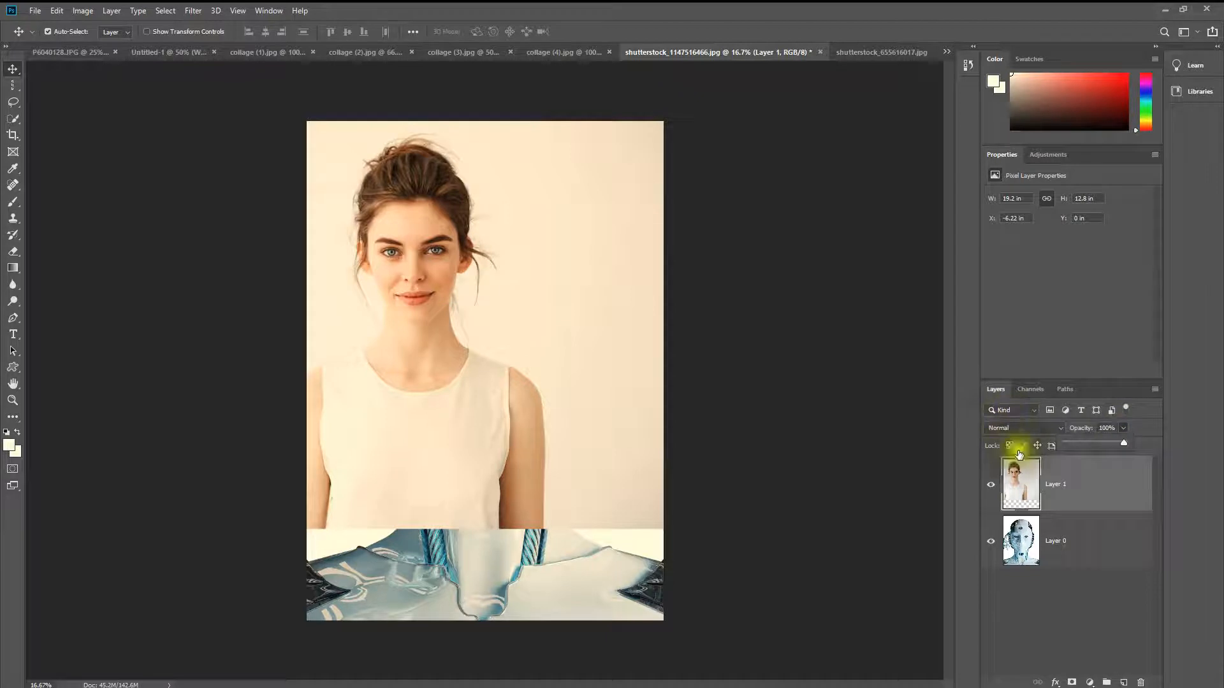
pyautogui.moveTo(1123, 442)
pyautogui.mouseDown()
pyautogui.moveTo(1092, 439)
pyautogui.moveTo(1107, 437)
pyautogui.mouseUp()
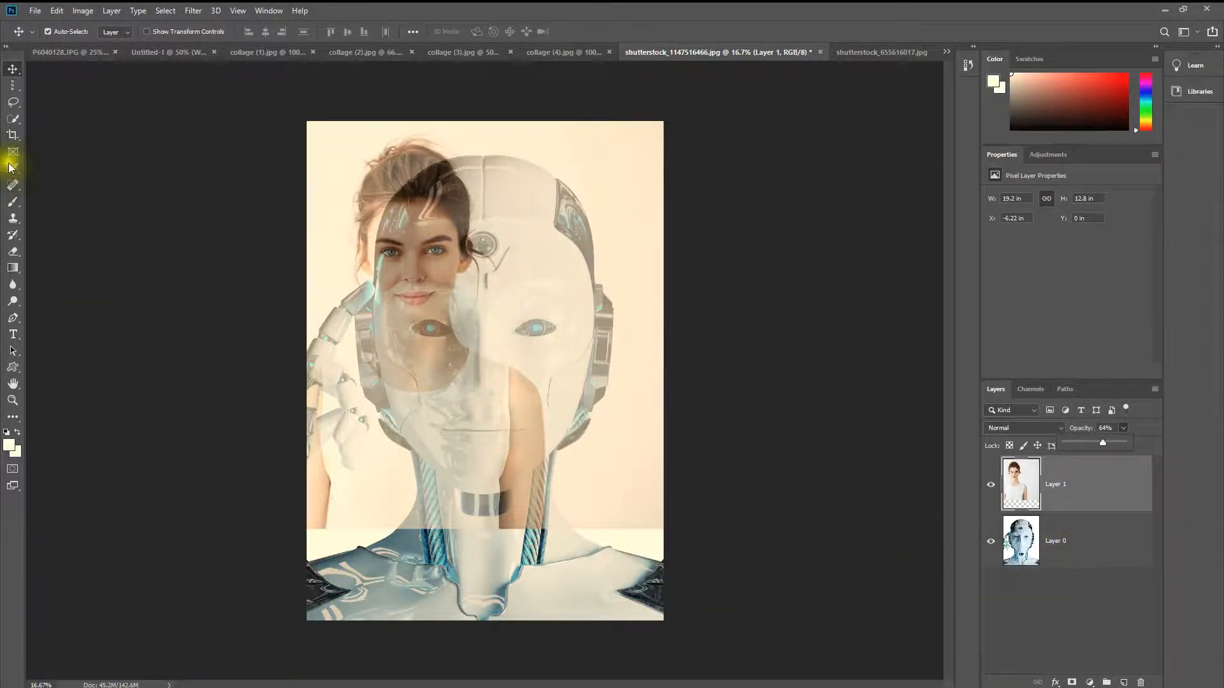
pyautogui.click(13, 69)
pyautogui.moveTo(413, 263)
pyautogui.mouseDown()
pyautogui.moveTo(438, 282)
pyautogui.moveTo(429, 264)
pyautogui.mouseUp()
# Step: Enlarge the woman's layer proportionally to about 189% and position her face over the robot's face
pyautogui.press('ctrl')
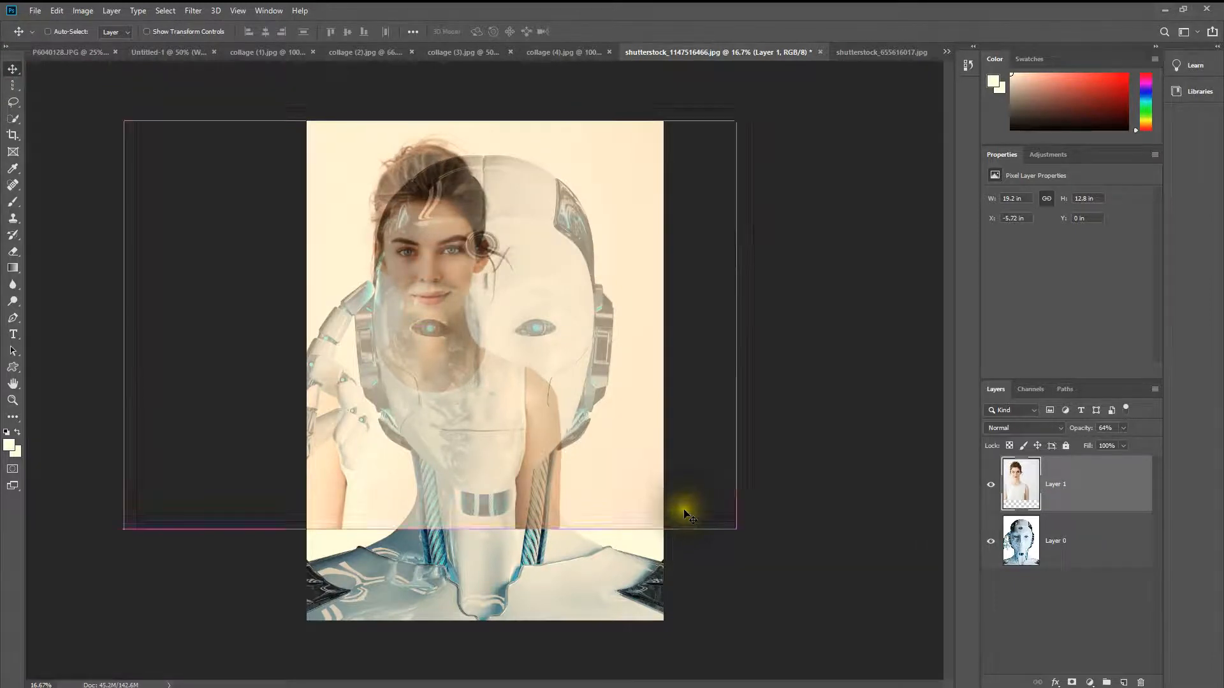
pyautogui.hotkey('ctrl', 't')
pyautogui.moveTo(736, 528); pyautogui.dragTo(794, 632)
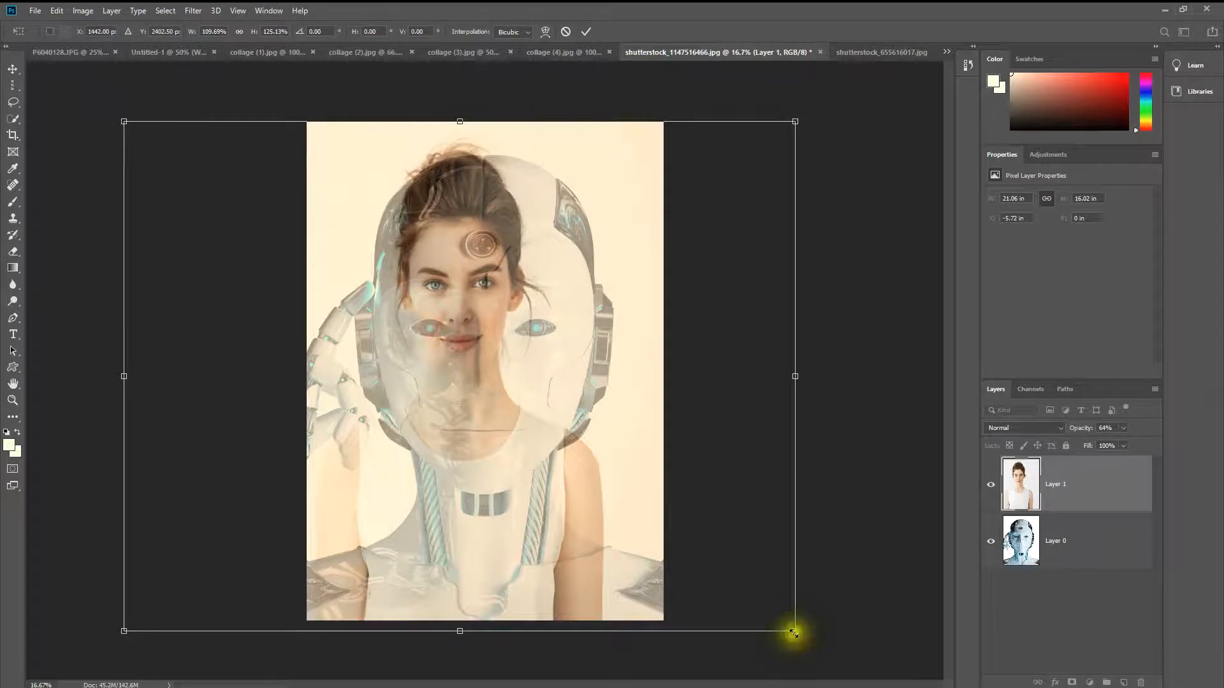
pyautogui.hotkey('ctrl', 'z')
pyautogui.moveTo(736, 529); pyautogui.dragTo(1004, 681)
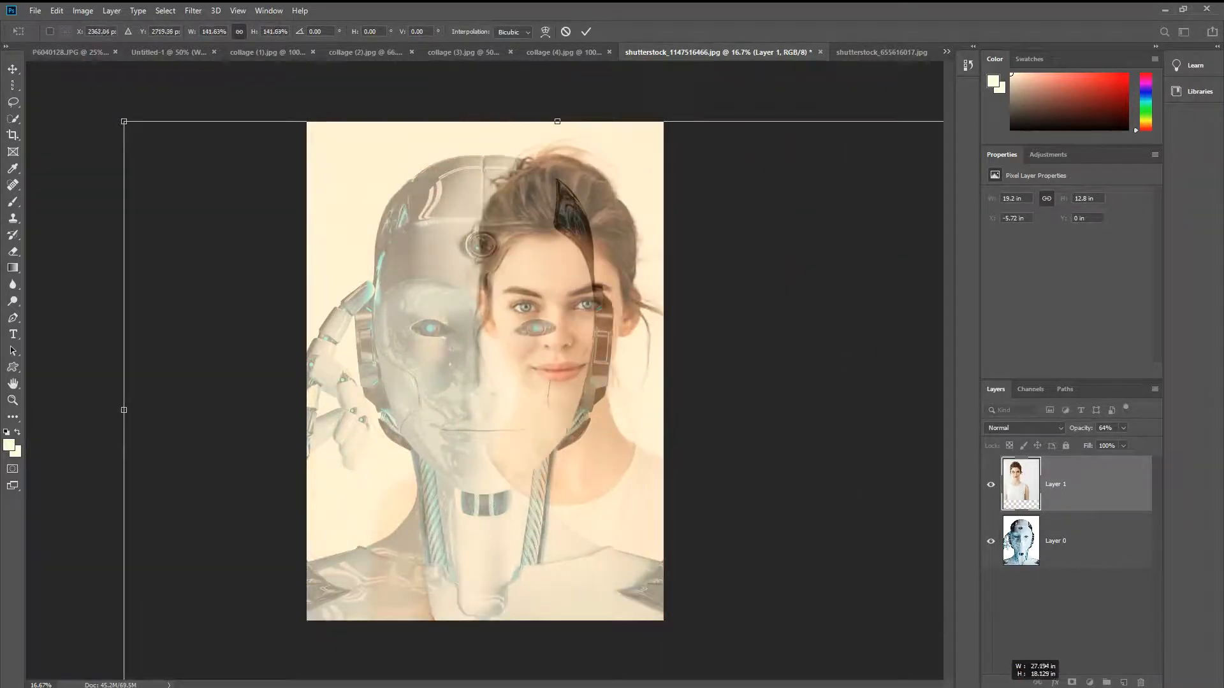
pyautogui.moveTo(124, 121); pyautogui.dragTo(39, 45)
pyautogui.moveTo(519, 300); pyautogui.dragTo(461, 349)
pyautogui.moveTo(933, 102); pyautogui.dragTo(1021, 68)
pyautogui.moveTo(560, 281); pyautogui.dragTo(560, 337)
pyautogui.moveTo(468, 109); pyautogui.dragTo(478, 49)
pyautogui.moveTo(470, 237); pyautogui.dragTo(491, 280)
pyautogui.moveTo(487, 90); pyautogui.dragTo(493, 74)
pyautogui.moveTo(513, 183); pyautogui.dragTo(504, 189)
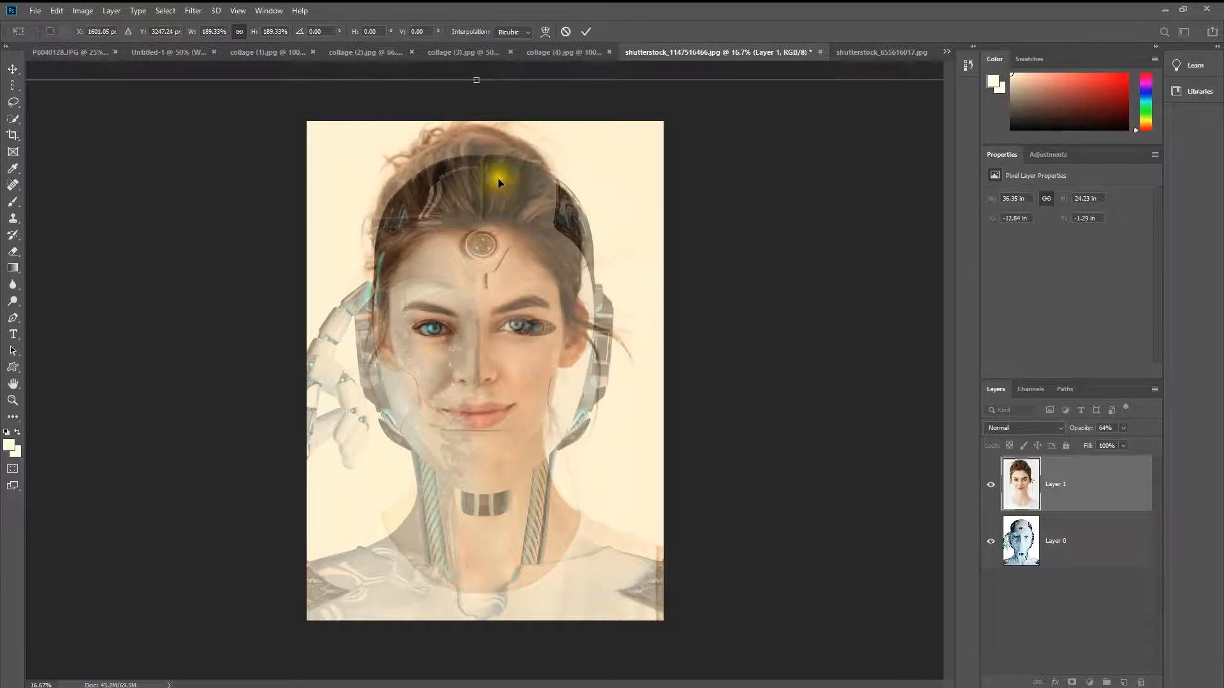
# Step: Enlarge the woman's layer to about 212% with her eyes over the robot's, then restore its opacity to 100%
pyautogui.moveTo(477, 81); pyautogui.dragTo(494, 57)
pyautogui.moveTo(530, 325); pyautogui.dragTo(534, 362)
pyautogui.moveTo(484, 77); pyautogui.dragTo(490, 53)
pyautogui.moveTo(510, 303); pyautogui.dragTo(522, 334)
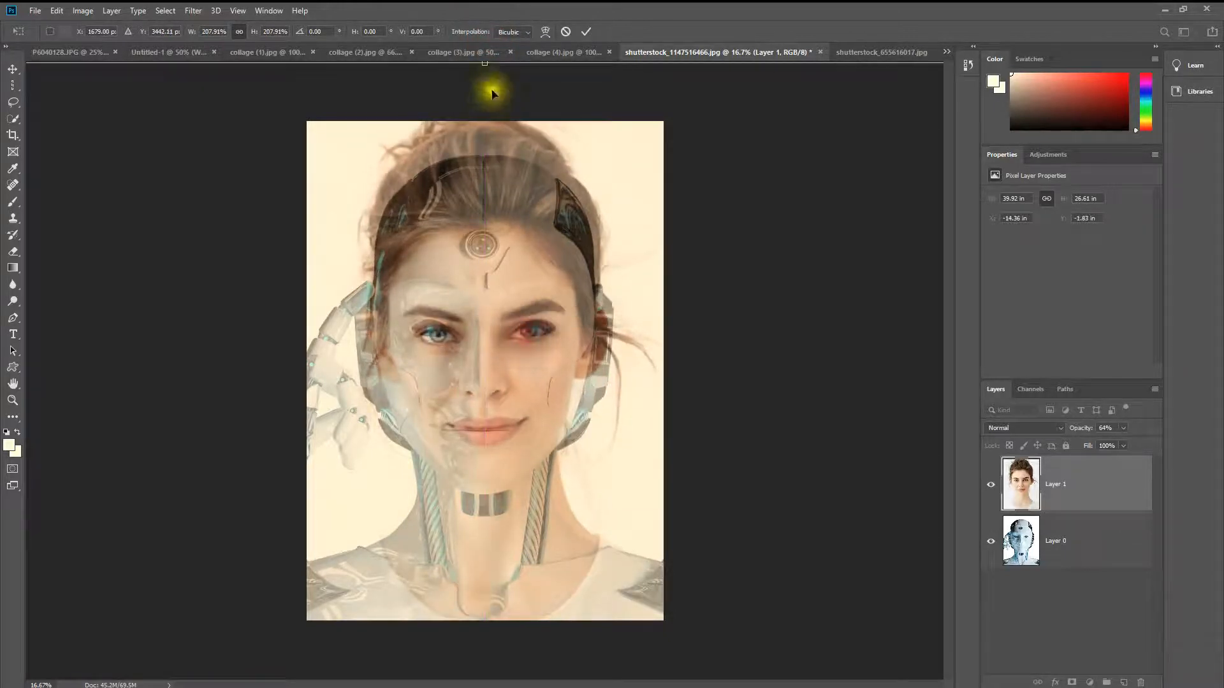
pyautogui.moveTo(484, 63); pyautogui.dragTo(492, 50)
pyautogui.moveTo(510, 200); pyautogui.dragTo(513, 221)
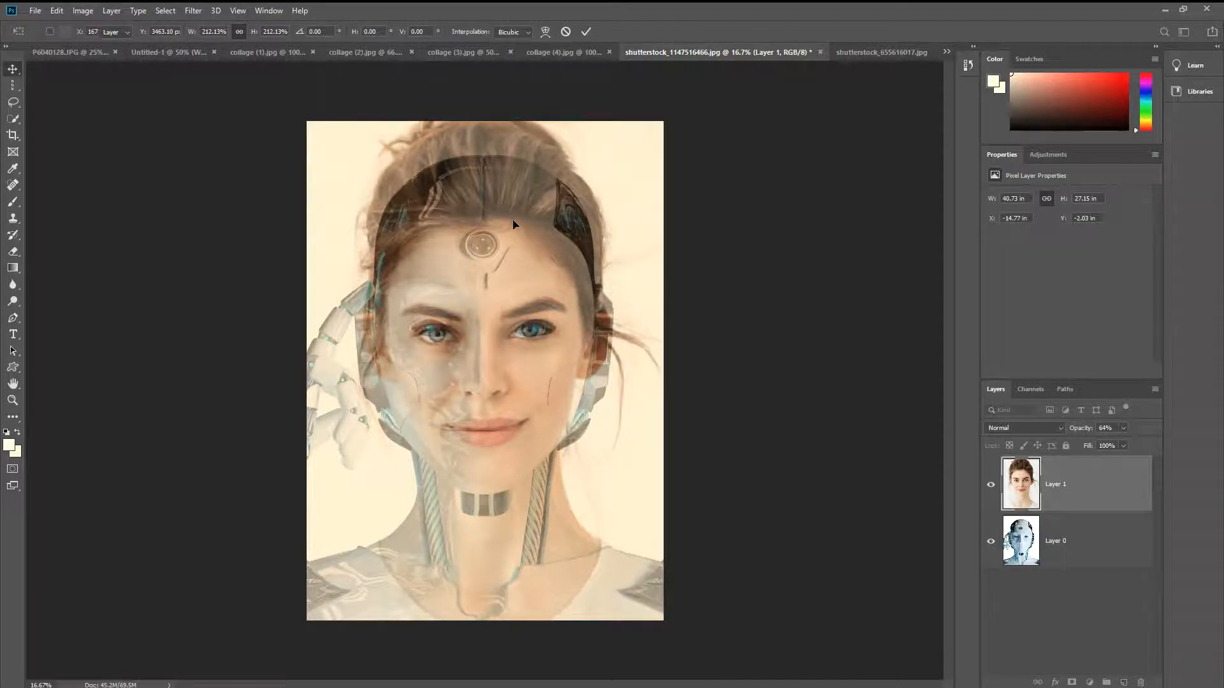
pyautogui.press('Return')
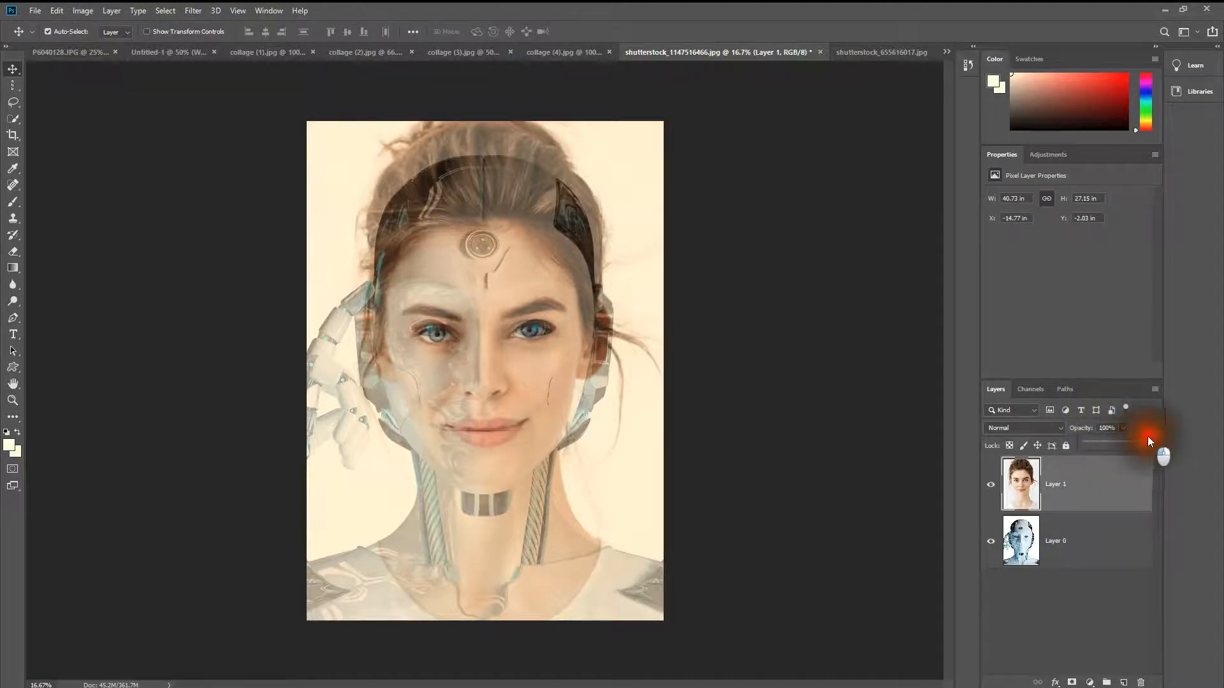
pyautogui.moveTo(1146, 436); pyautogui.dragTo(1153, 438)
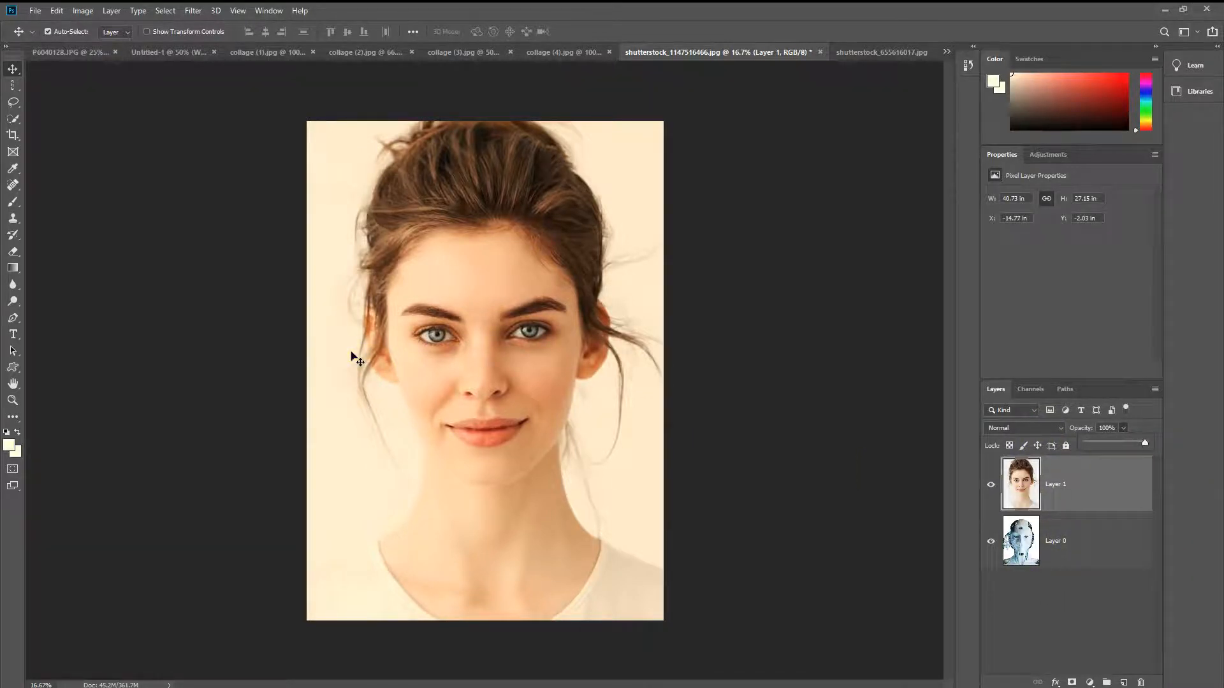
pyautogui.click(964, 586)
# Step: Reset the colours to black foreground and white background and add a layer mask to the woman's layer
pyautogui.click(10, 436)
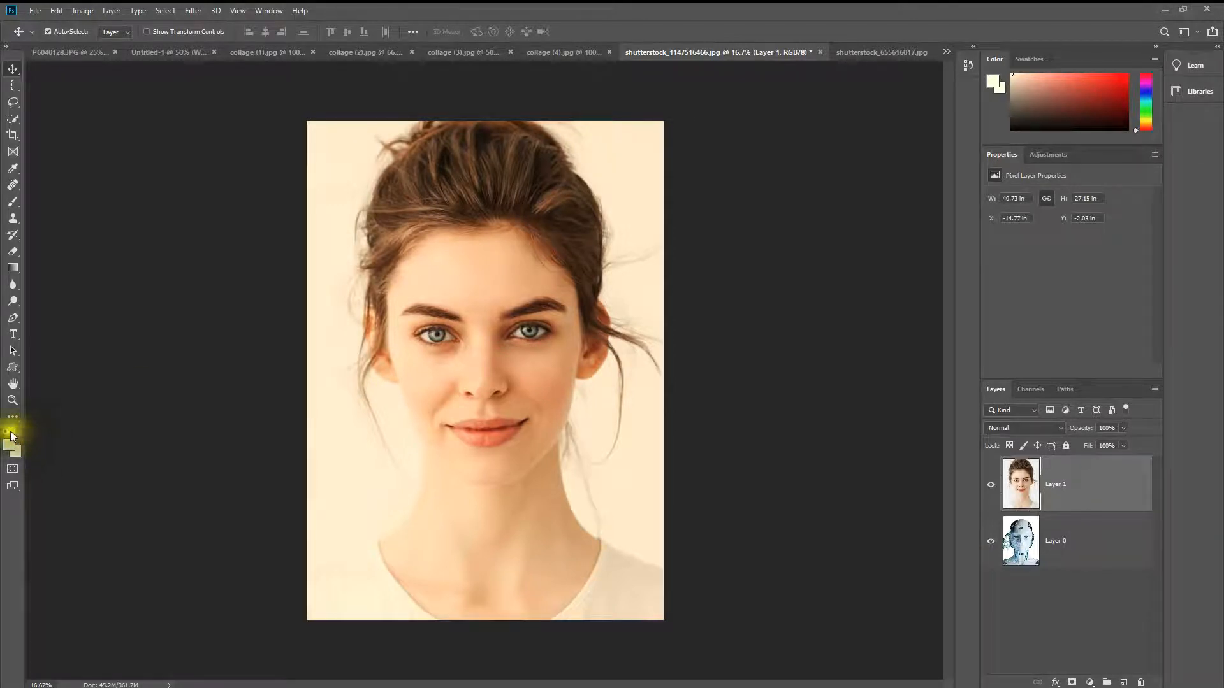
pyautogui.click(10, 436)
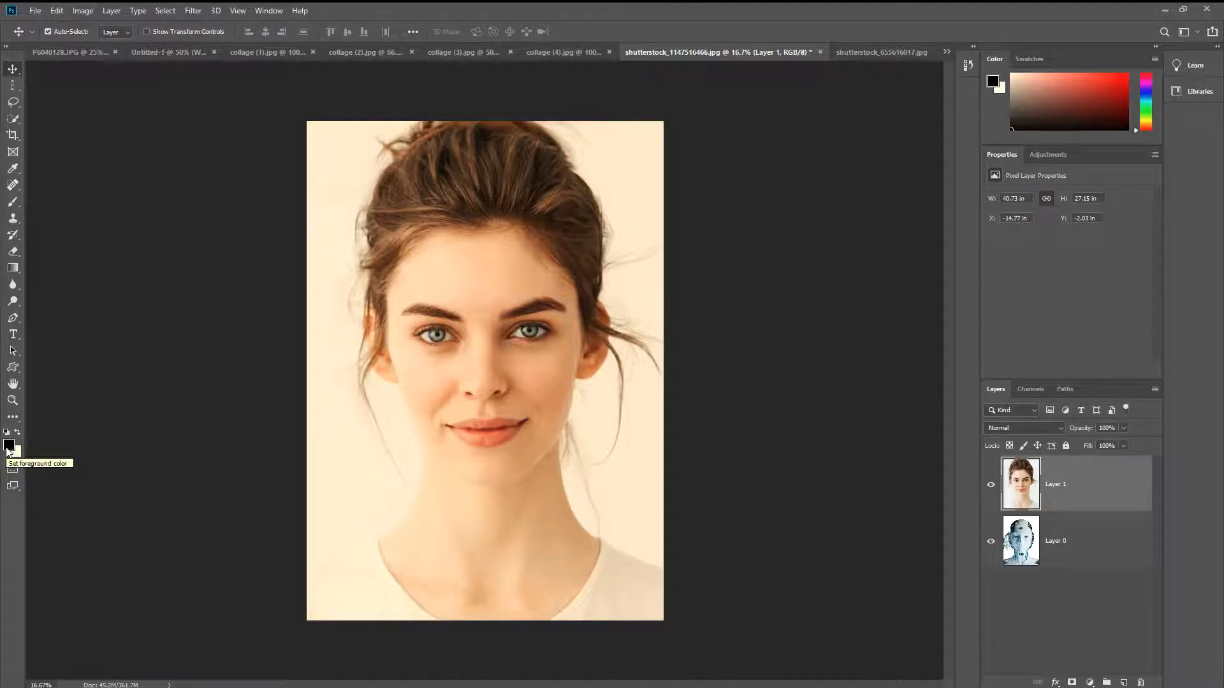
pyautogui.click(17, 434)
pyautogui.click(18, 434)
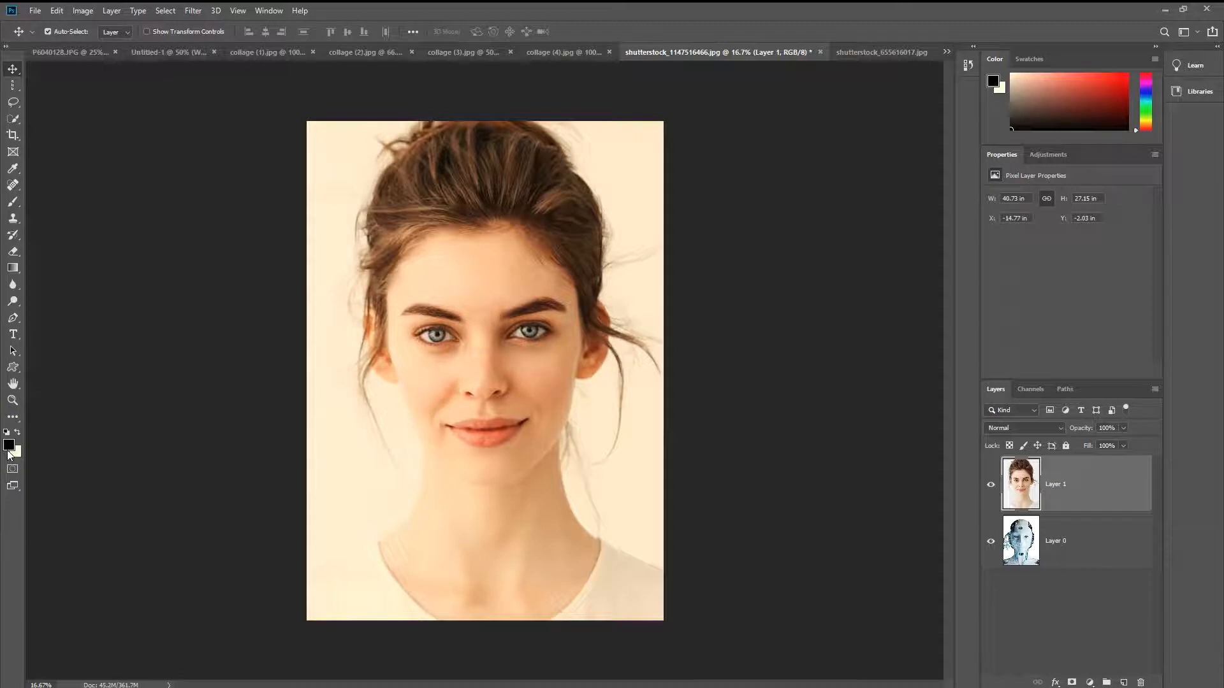
pyautogui.click(18, 436)
pyautogui.click(1078, 483)
pyautogui.click(1072, 683)
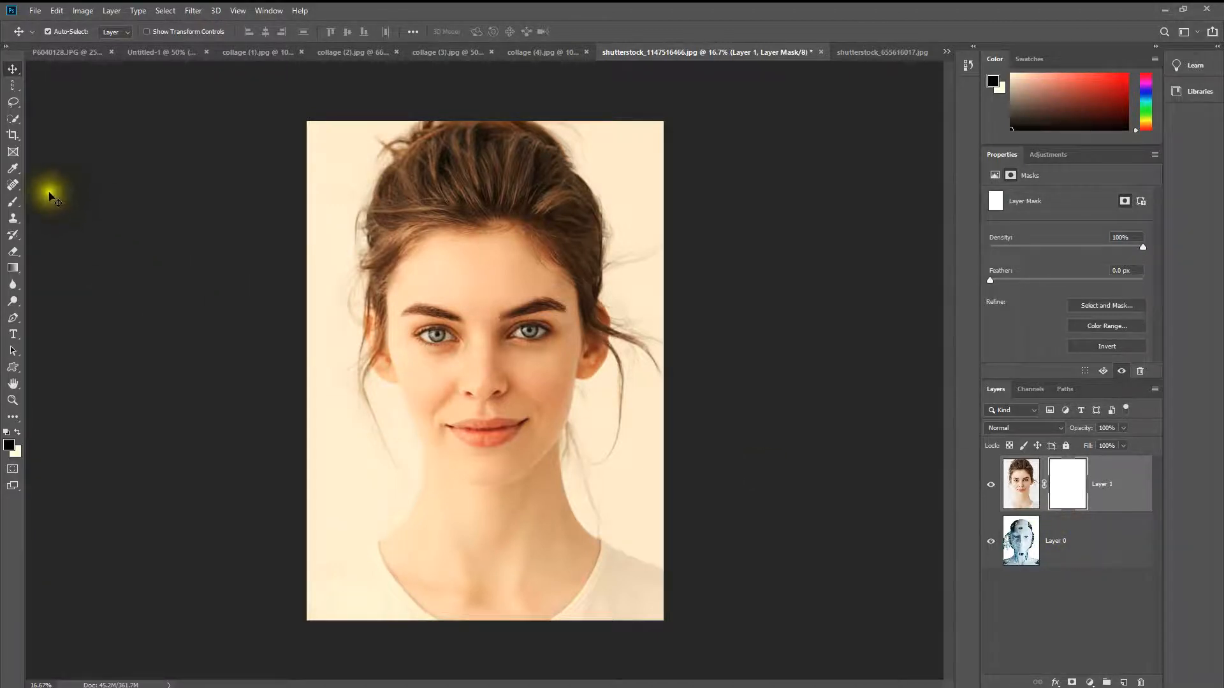
# Step: Set up a soft Brush in Normal mode with 0% hardness and 72% opacity
pyautogui.click(14, 205)
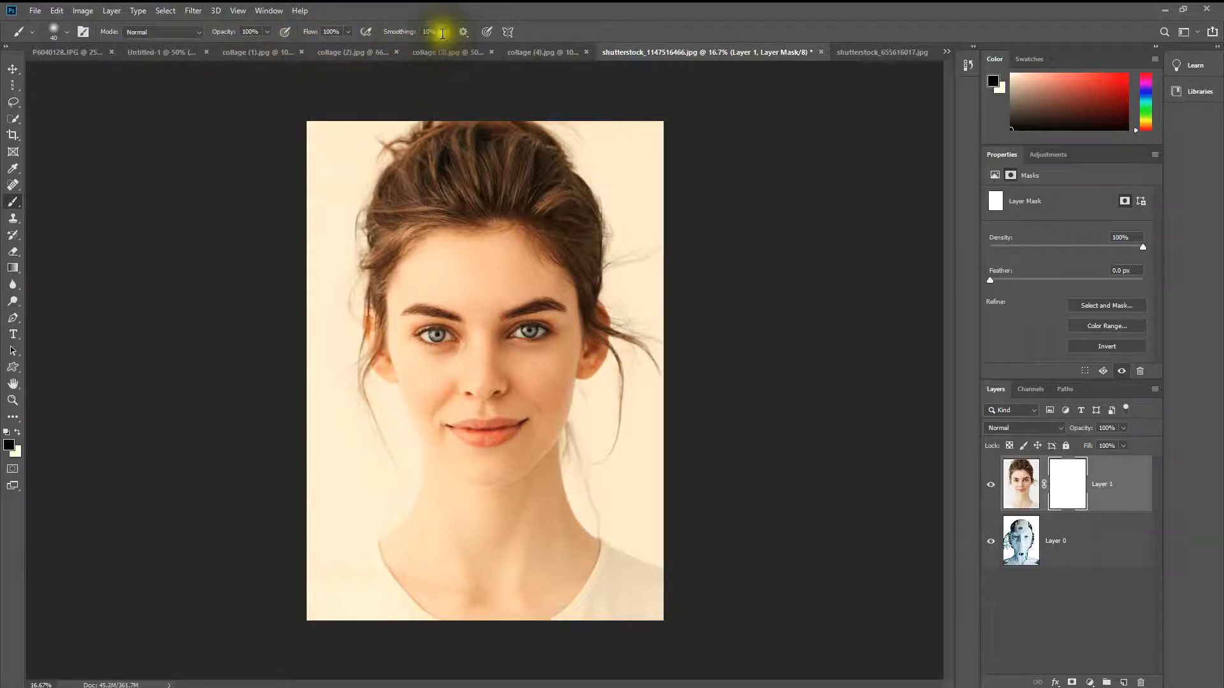
pyautogui.click(181, 35)
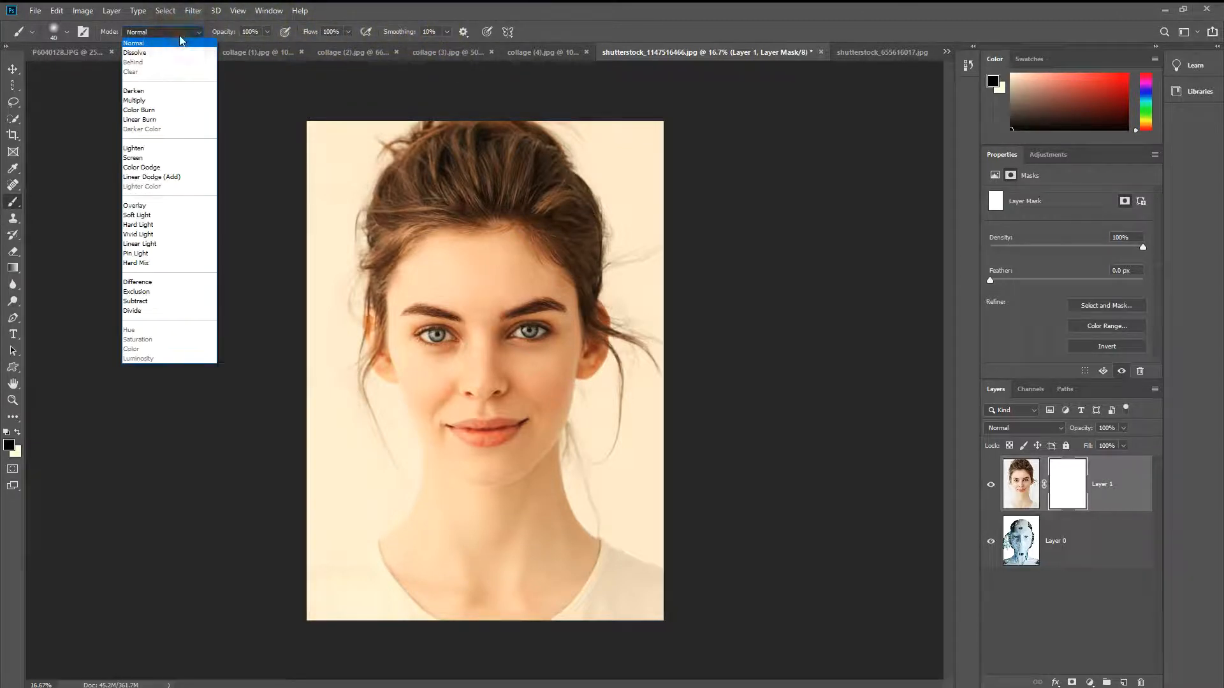
pyautogui.click(179, 32)
pyautogui.click(65, 33)
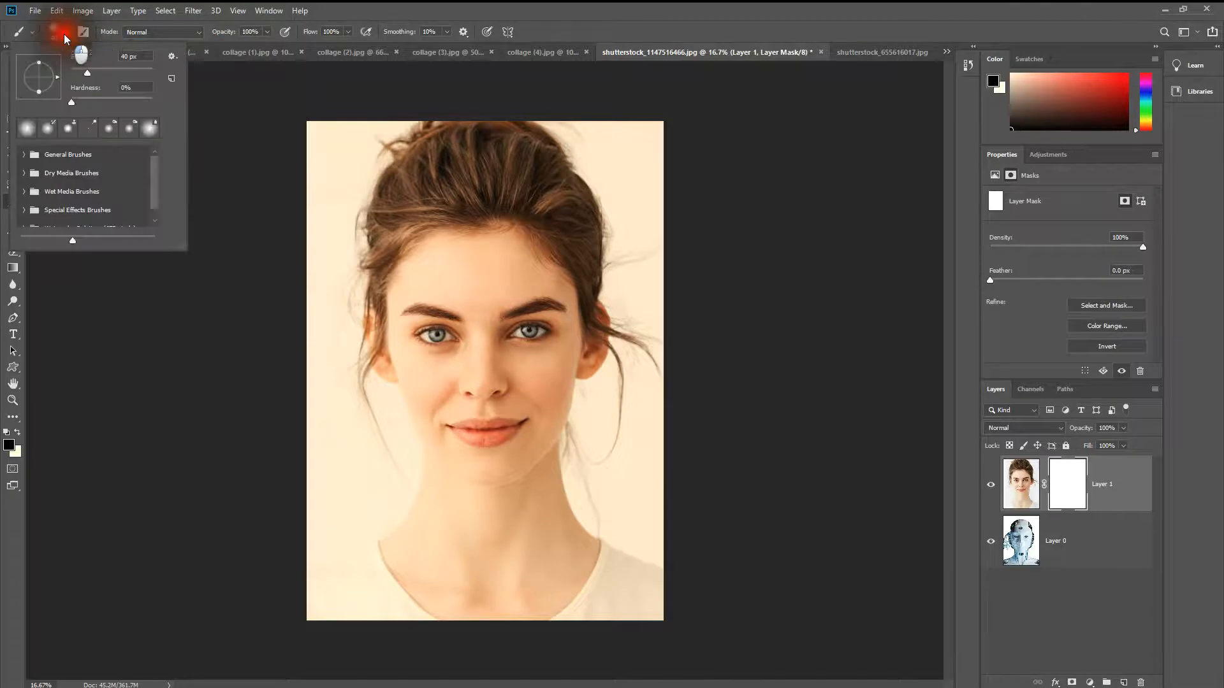
pyautogui.click(63, 33)
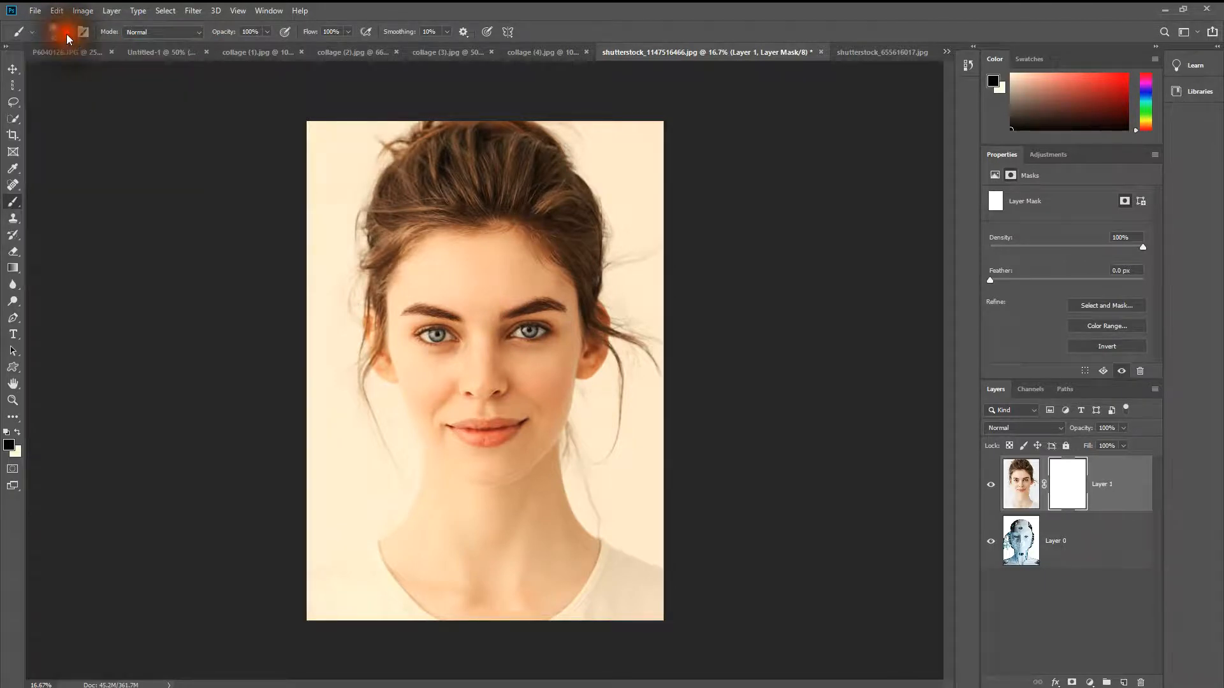
pyautogui.click(63, 33)
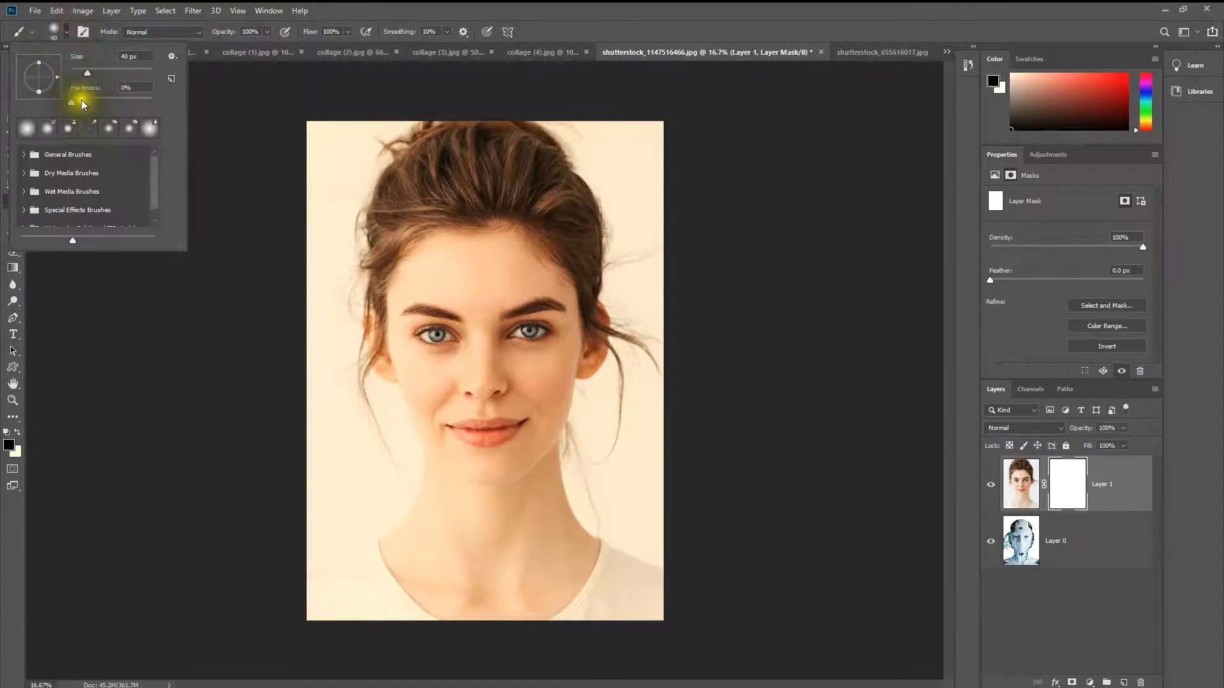
pyautogui.moveTo(129, 98); pyautogui.dragTo(54, 95)
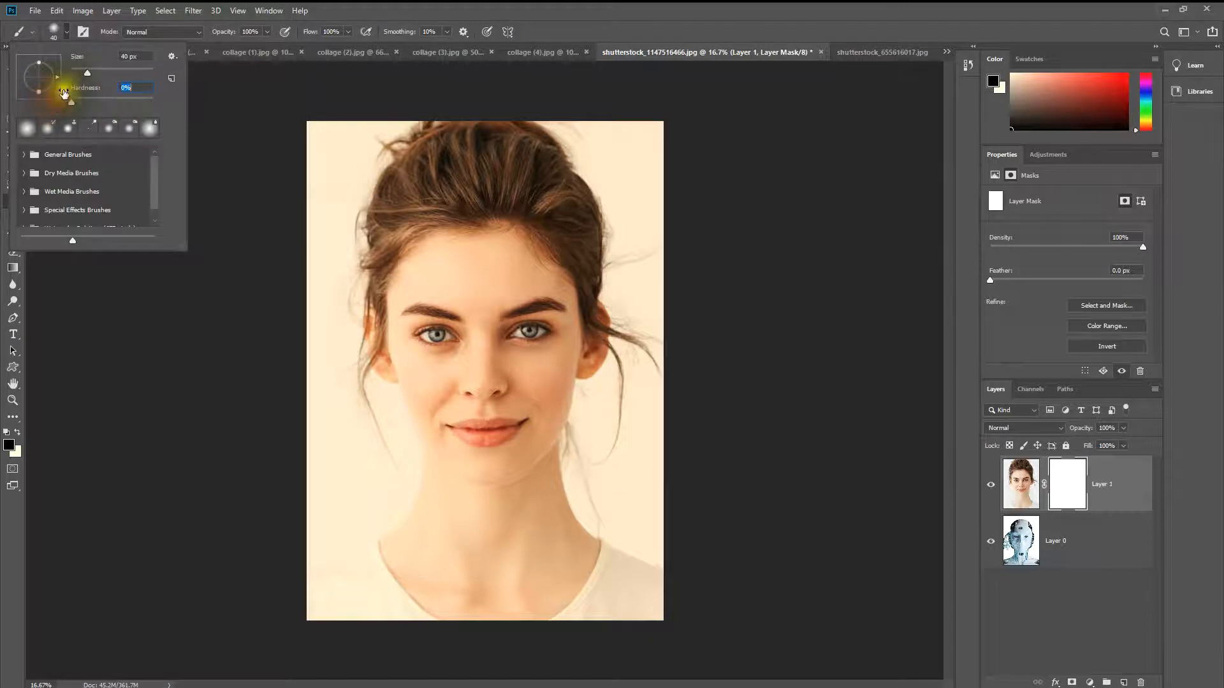
pyautogui.click(267, 32)
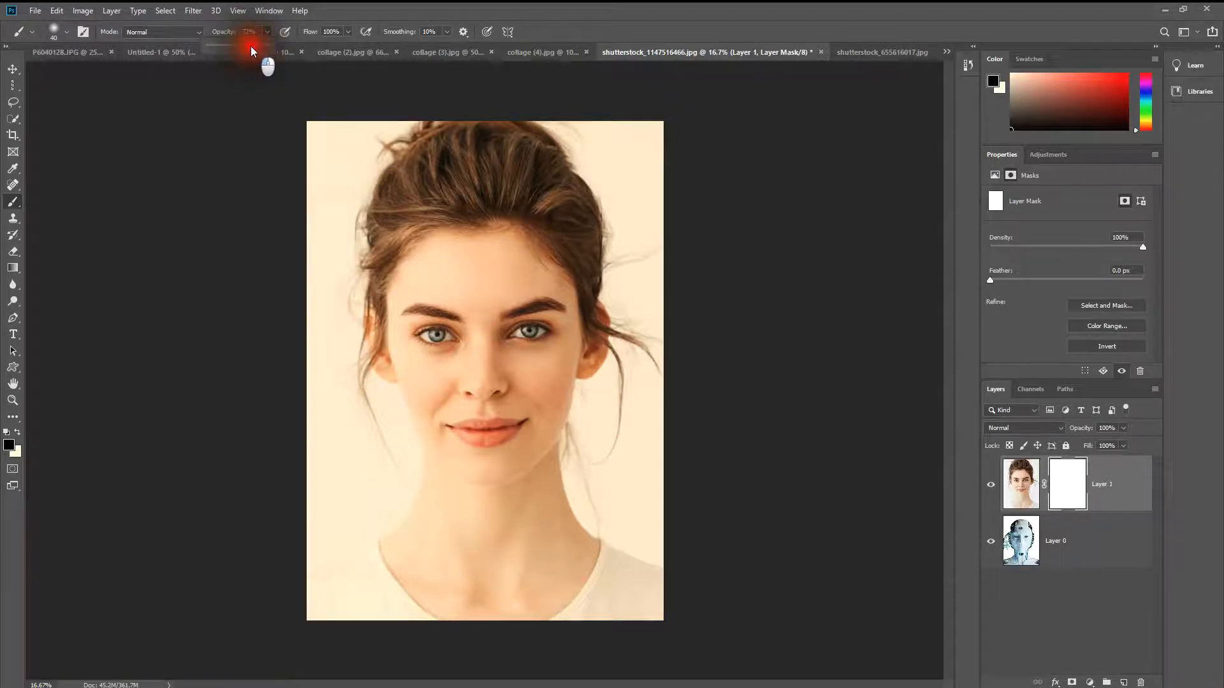
pyautogui.moveTo(251, 46); pyautogui.dragTo(251, 46)
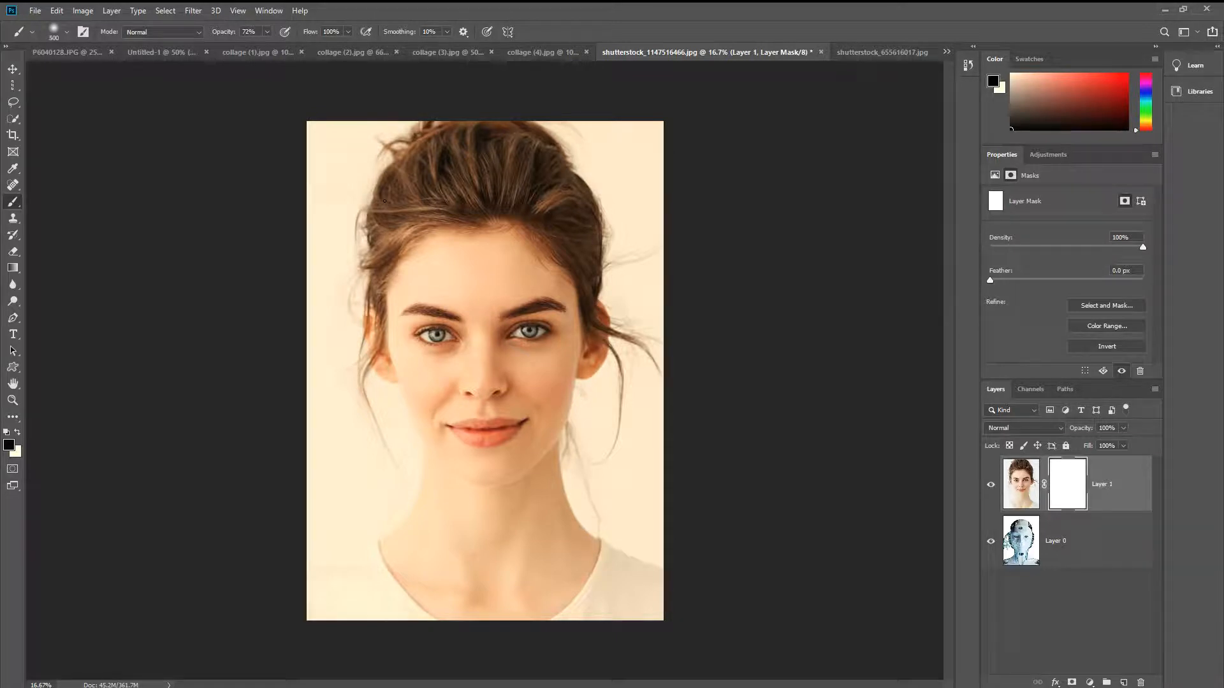
# Step: Paint black with a 400 px brush on the mask over one of the woman's eyes at 72% opacity, and again at 100%
pyautogui.moveTo(550, 316)
pyautogui.mouseDown()
pyautogui.moveTo(518, 323)
pyautogui.moveTo(528, 337)
pyautogui.moveTo(543, 331)
pyautogui.moveTo(519, 328)
pyautogui.moveTo(546, 331)
pyautogui.moveTo(527, 325)
pyautogui.moveTo(518, 356)
pyautogui.moveTo(546, 338)
pyautogui.moveTo(533, 331)
pyautogui.moveTo(549, 347)
pyautogui.moveTo(527, 327)
pyautogui.moveTo(546, 346)
pyautogui.moveTo(533, 320)
pyautogui.moveTo(538, 341)
pyautogui.moveTo(544, 329)
pyautogui.mouseUp()
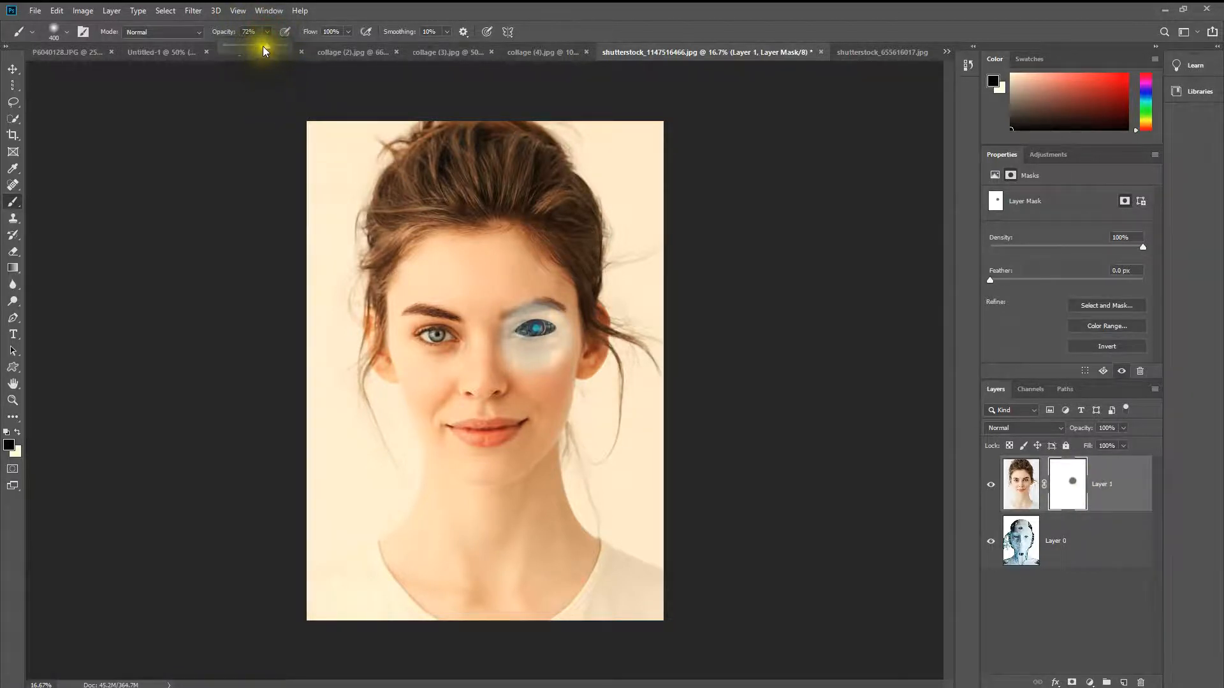
pyautogui.moveTo(540, 331)
pyautogui.mouseDown()
pyautogui.moveTo(538, 345)
pyautogui.moveTo(533, 328)
pyautogui.moveTo(510, 331)
pyautogui.mouseUp()
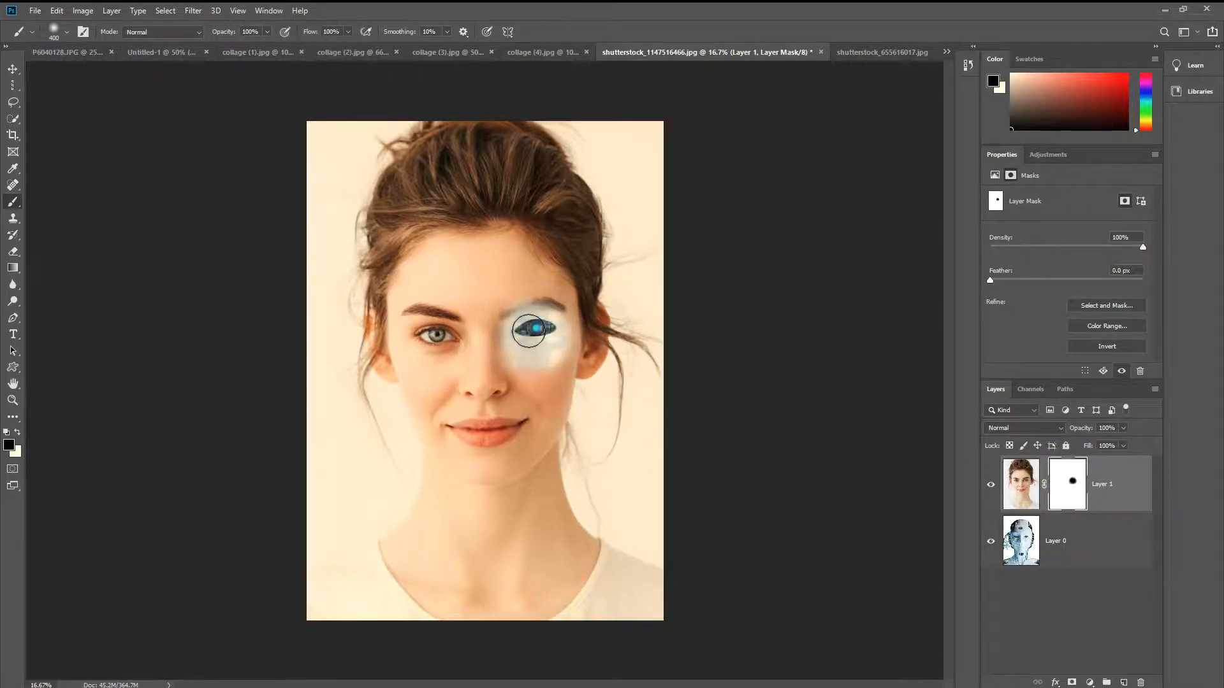
# Step: Nudge the woman's layer slightly upward so her uncovered eye sits level with the robot eye
pyautogui.click(13, 68)
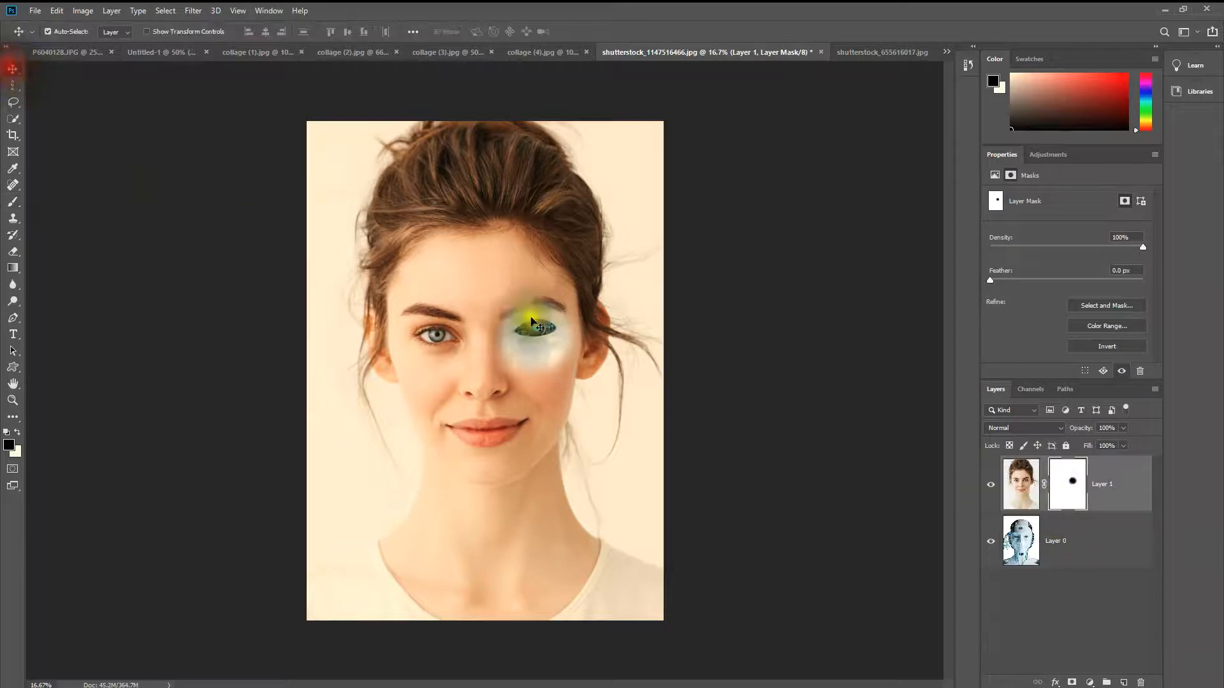
pyautogui.hotkey('shift', 'Up')
pyautogui.hotkey('shift', 'Up')
pyautogui.hotkey('shift', 'Up')
pyautogui.hotkey('shift', 'Up')
pyautogui.hotkey('shift', 'Up')
pyautogui.hotkey('shift', 'Up')
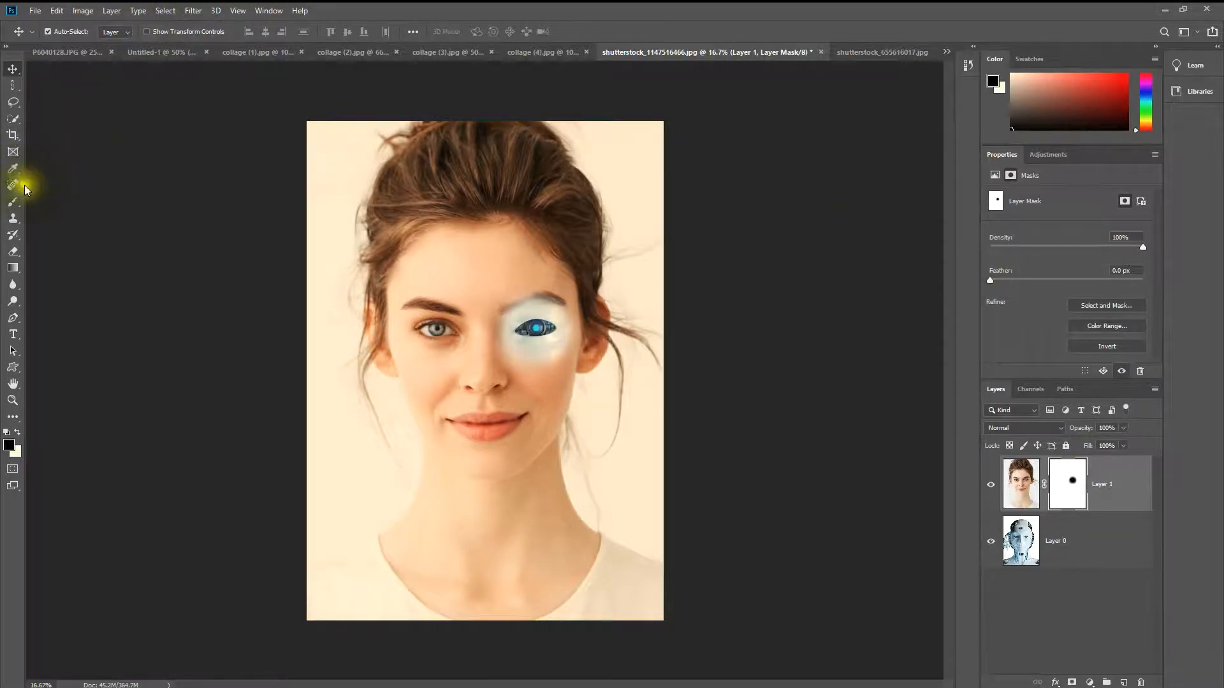
# Step: Paint black on the woman's layer mask to reveal the robot's forehead, the area around its eye, and its neck
pyautogui.click(13, 216)
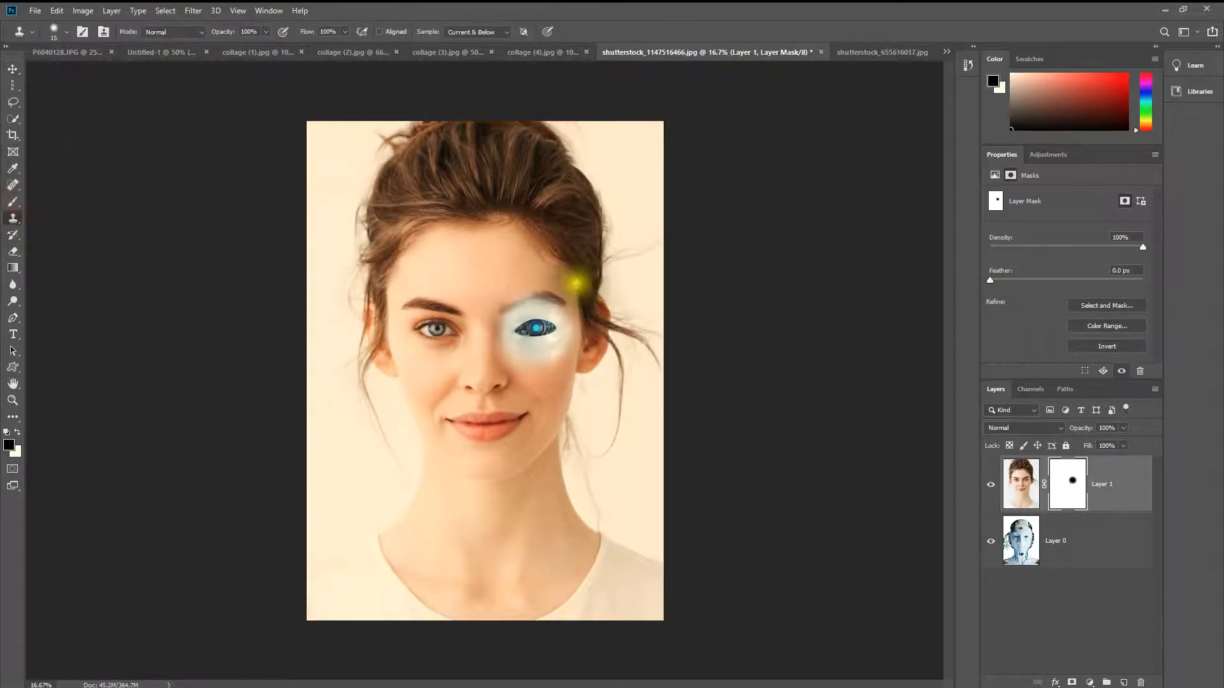
pyautogui.click(13, 202)
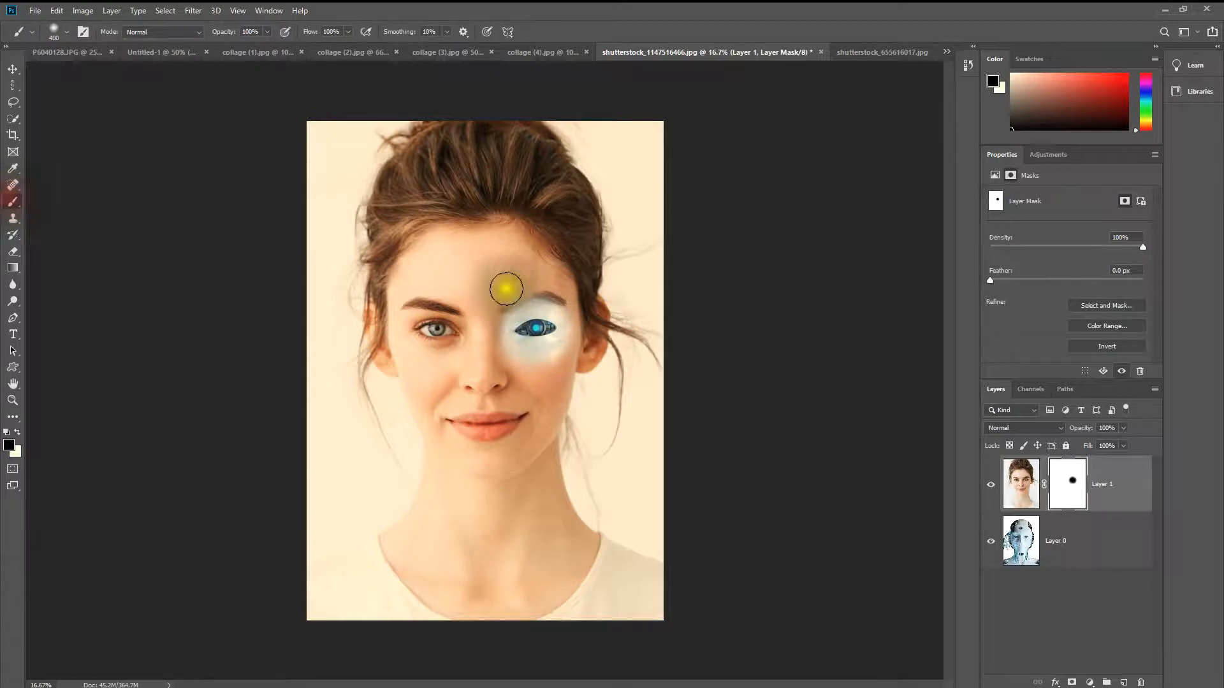
pyautogui.moveTo(533, 322)
pyautogui.mouseDown()
pyautogui.moveTo(534, 263)
pyautogui.moveTo(525, 332)
pyautogui.moveTo(528, 277)
pyautogui.moveTo(547, 276)
pyautogui.moveTo(546, 333)
pyautogui.moveTo(553, 322)
pyautogui.moveTo(551, 280)
pyautogui.moveTo(533, 338)
pyautogui.moveTo(500, 325)
pyautogui.moveTo(517, 265)
pyautogui.moveTo(526, 363)
pyautogui.moveTo(504, 337)
pyautogui.moveTo(513, 231)
pyautogui.moveTo(527, 248)
pyautogui.moveTo(520, 284)
pyautogui.moveTo(496, 276)
pyautogui.moveTo(493, 244)
pyautogui.moveTo(478, 240)
pyautogui.moveTo(506, 227)
pyautogui.moveTo(469, 247)
pyautogui.moveTo(492, 252)
pyautogui.moveTo(520, 301)
pyautogui.moveTo(535, 246)
pyautogui.moveTo(546, 282)
pyautogui.mouseUp()
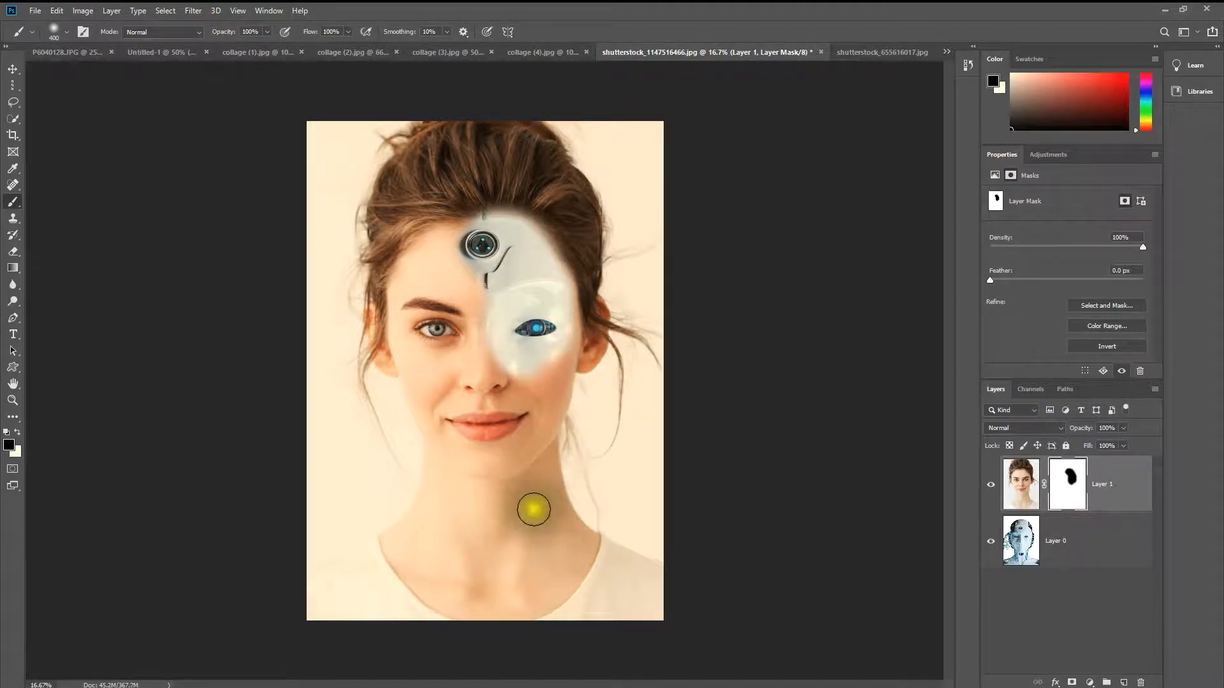
pyautogui.moveTo(533, 495)
pyautogui.mouseDown()
pyautogui.moveTo(553, 543)
pyautogui.moveTo(527, 576)
pyautogui.moveTo(566, 576)
pyautogui.moveTo(538, 568)
pyautogui.moveTo(517, 533)
pyautogui.moveTo(519, 487)
pyautogui.moveTo(495, 549)
pyautogui.mouseUp()
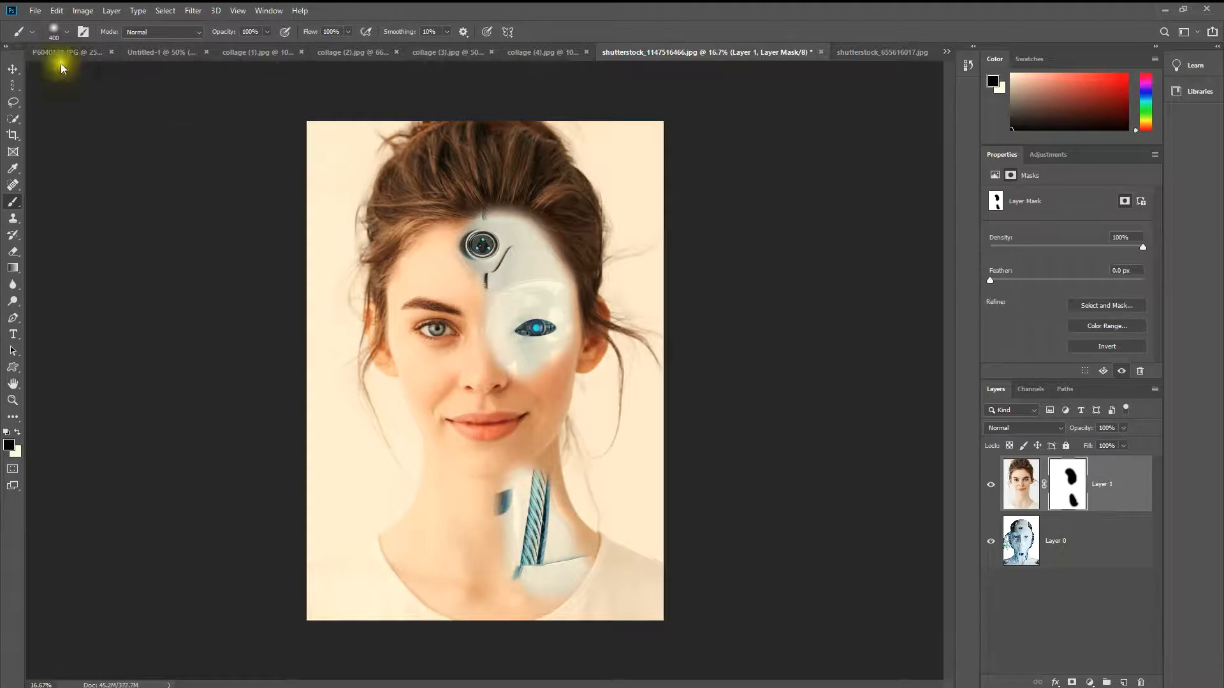
# Step: Move the robot layer slightly upward beneath the masked portrait
pyautogui.click(9, 63)
pyautogui.moveTo(513, 254); pyautogui.dragTo(512, 244)
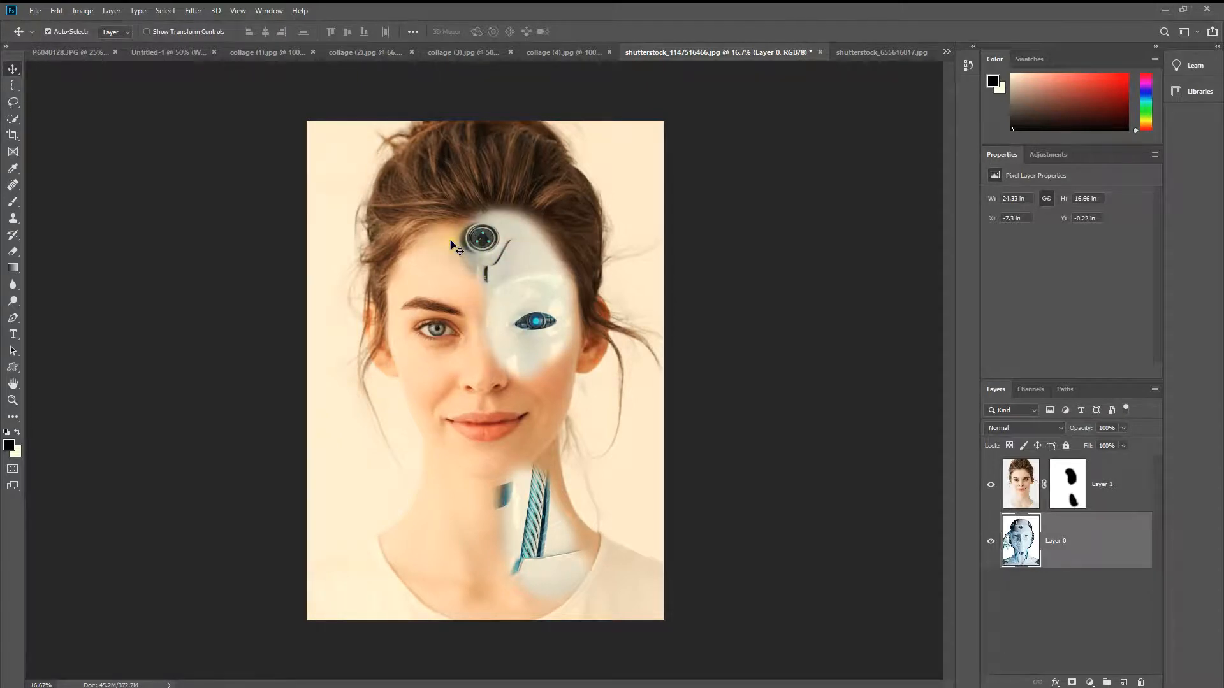
# Step: Try painting black directly on the robot layer's forehead instead of on the mask, and undo the stroke
pyautogui.click(14, 203)
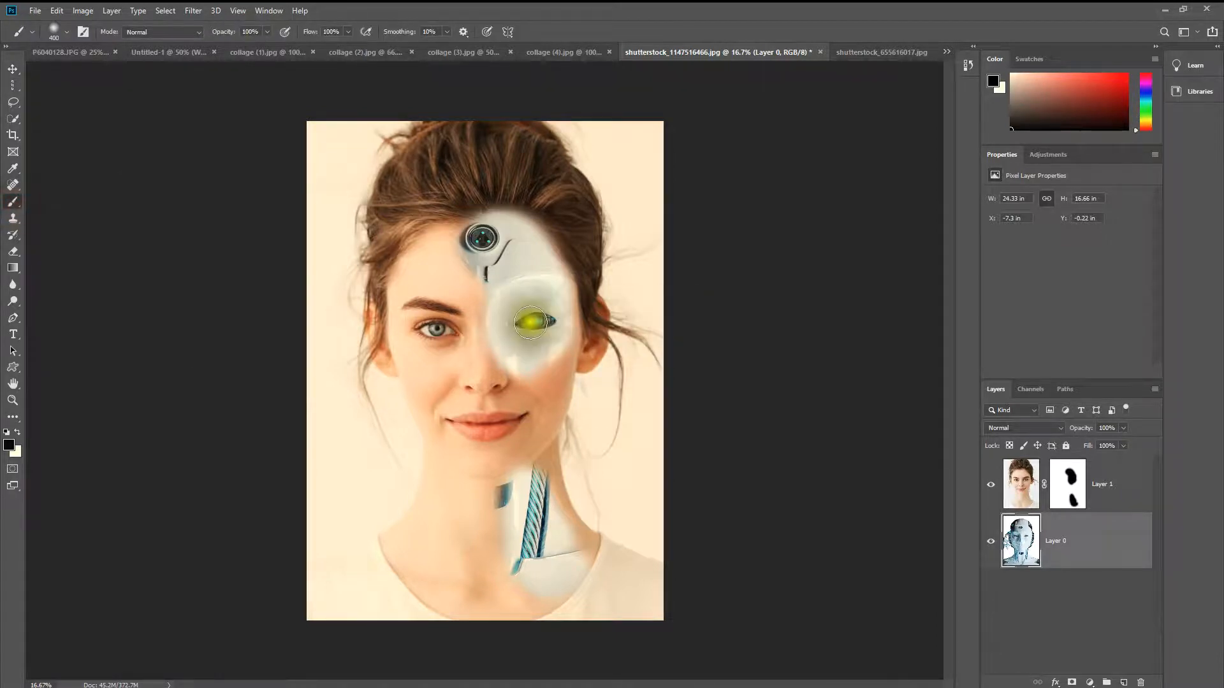
pyautogui.moveTo(488, 208)
pyautogui.mouseDown()
pyautogui.moveTo(471, 230)
pyautogui.moveTo(507, 214)
pyautogui.mouseUp()
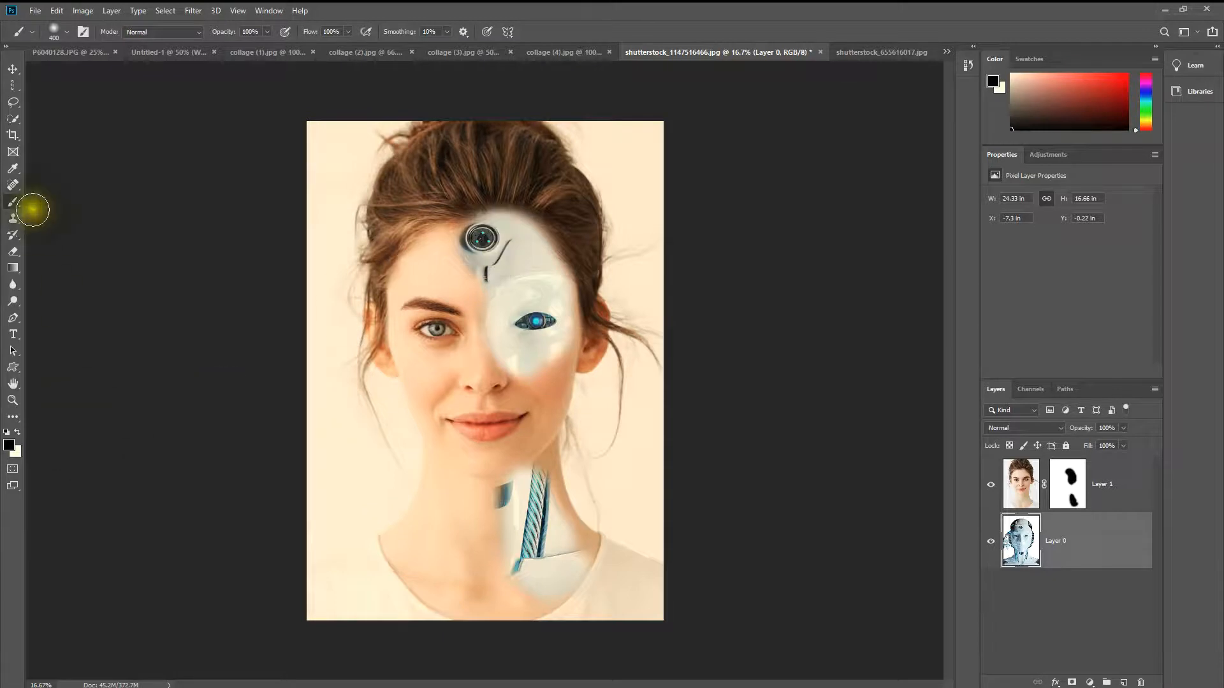
pyautogui.click(1065, 477)
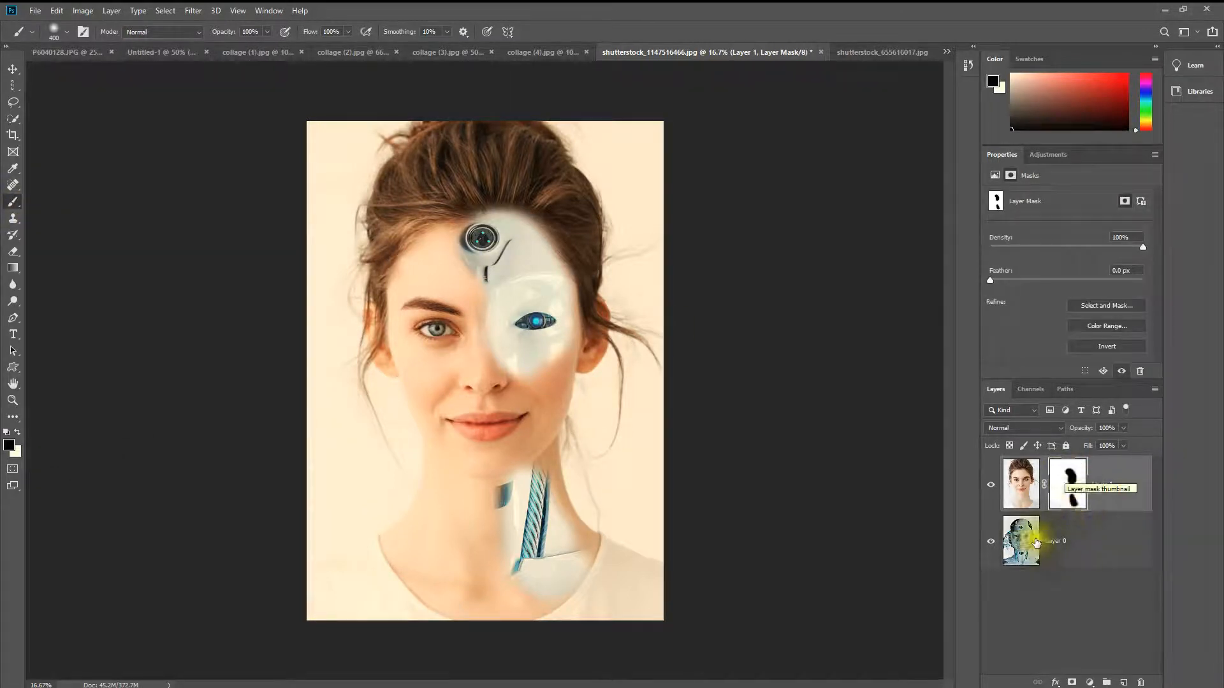
pyautogui.click(1021, 539)
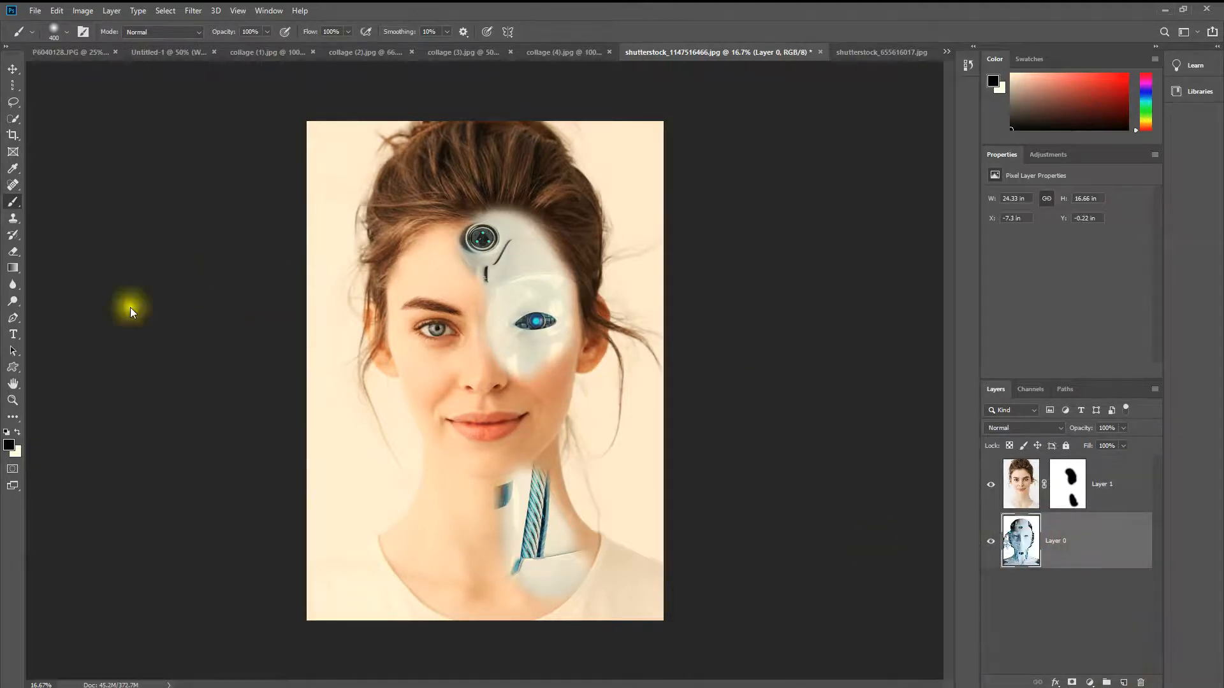
pyautogui.moveTo(487, 252)
pyautogui.mouseDown()
pyautogui.moveTo(529, 273)
pyautogui.moveTo(513, 267)
pyautogui.mouseUp()
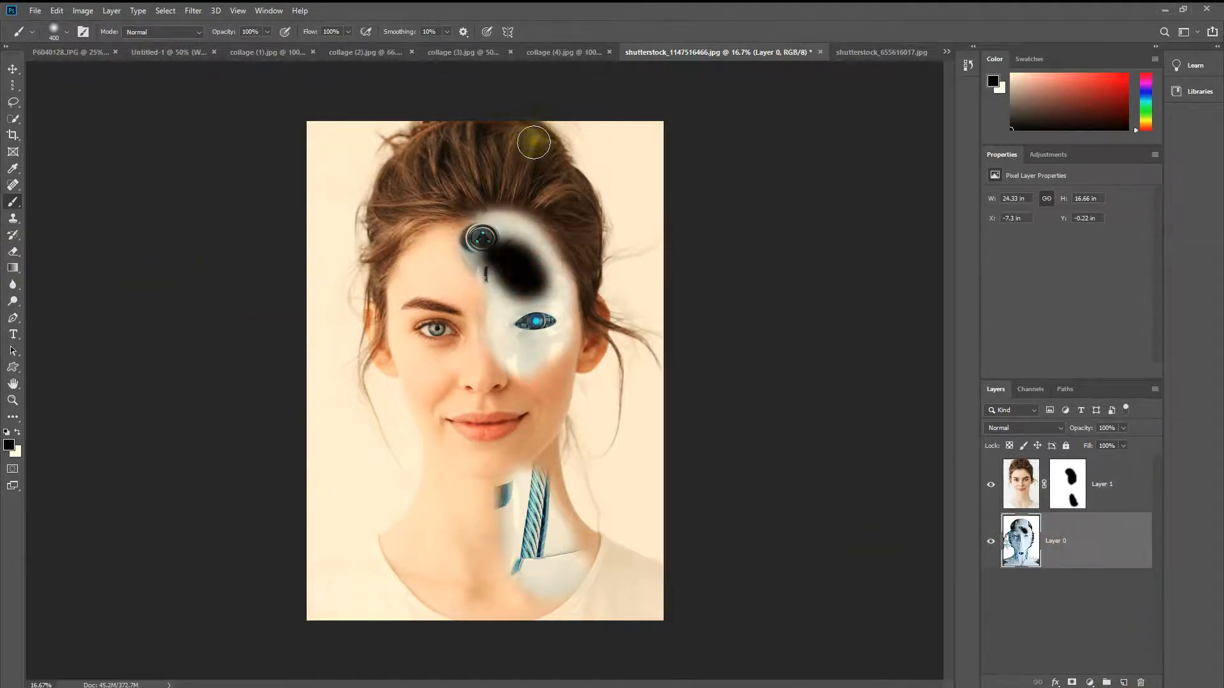
pyautogui.hotkey('ctrl', 'z')
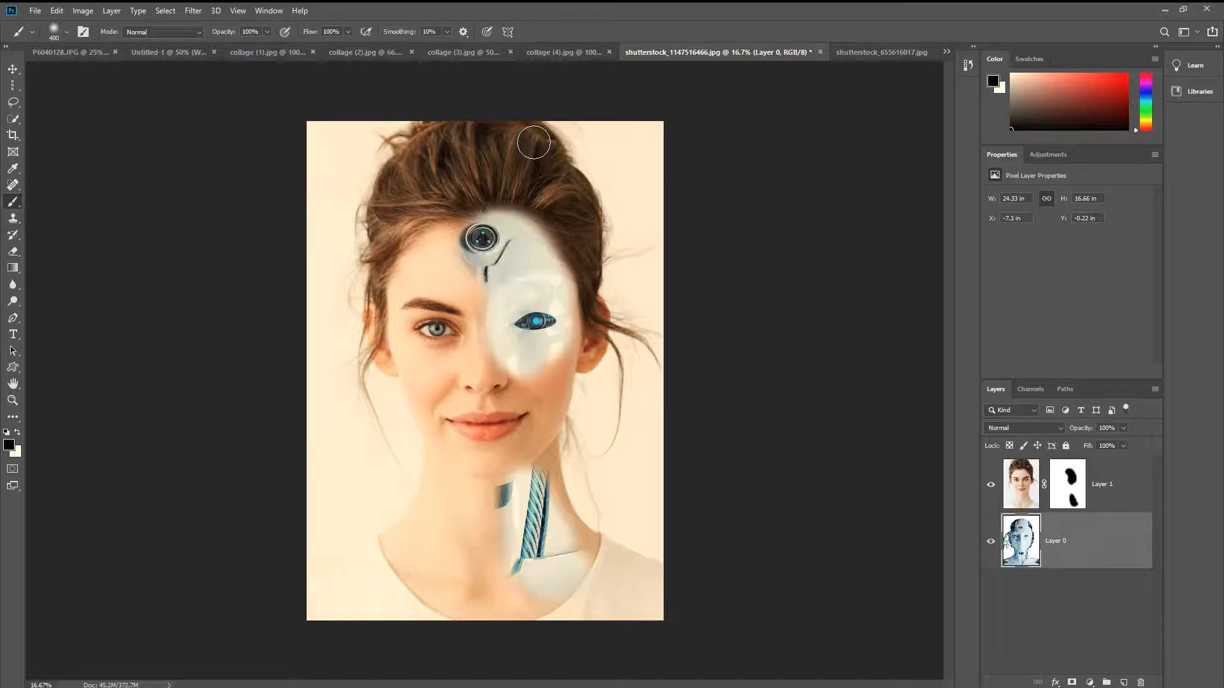
# Step: Paint black on the woman's layer mask to extend the robot area over the upper forehead, the side of the face and the jaw
pyautogui.moveTo(1067, 482); pyautogui.dragTo(1075, 494)
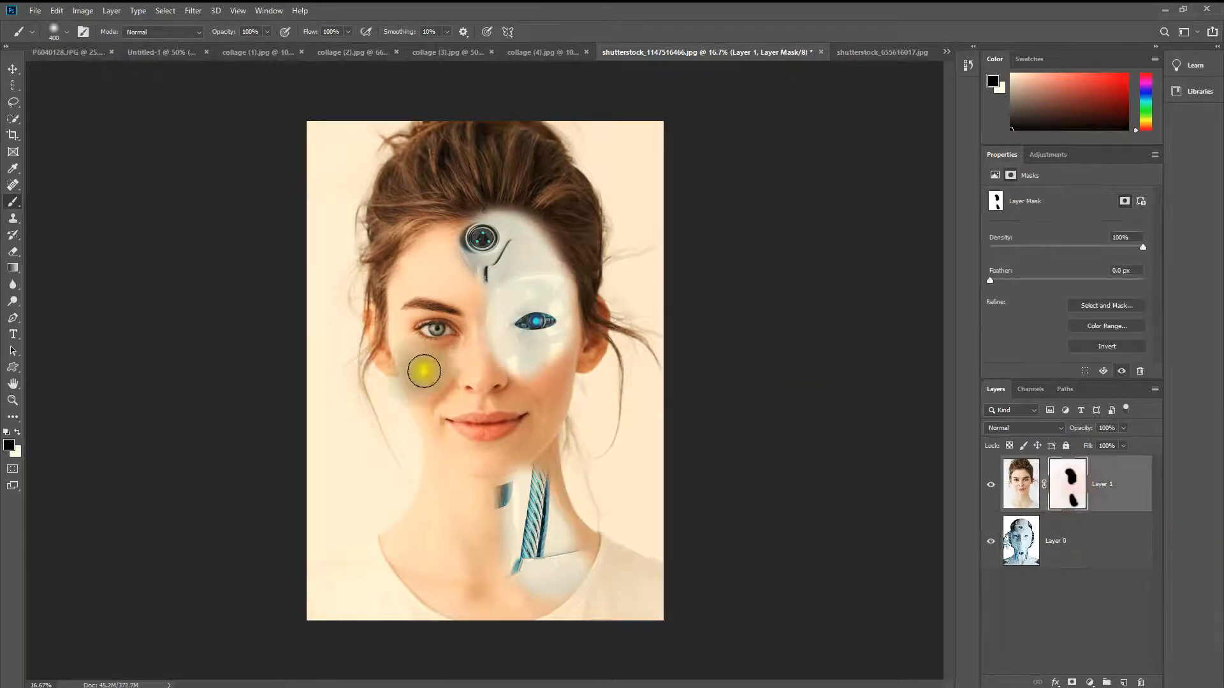
pyautogui.moveTo(500, 239)
pyautogui.mouseDown()
pyautogui.moveTo(521, 314)
pyautogui.moveTo(508, 281)
pyautogui.moveTo(492, 283)
pyautogui.moveTo(536, 353)
pyautogui.moveTo(559, 347)
pyautogui.moveTo(566, 380)
pyautogui.moveTo(540, 414)
pyautogui.moveTo(558, 400)
pyautogui.moveTo(567, 297)
pyautogui.moveTo(550, 378)
pyautogui.moveTo(571, 287)
pyautogui.moveTo(525, 228)
pyautogui.moveTo(556, 253)
pyautogui.moveTo(570, 290)
pyautogui.moveTo(544, 240)
pyautogui.moveTo(492, 216)
pyautogui.mouseUp()
pyautogui.moveTo(526, 214); pyautogui.dragTo(505, 206)
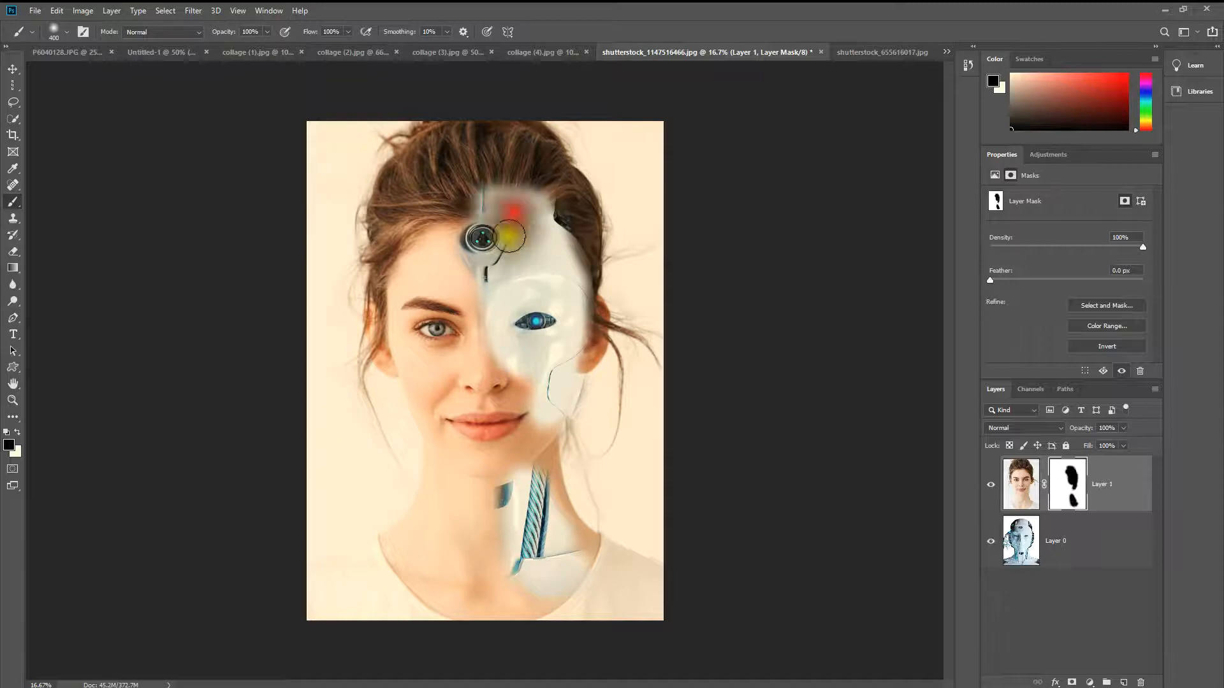
pyautogui.moveTo(303, 363); pyautogui.dragTo(372, 350)
pyautogui.moveTo(573, 378)
pyautogui.mouseDown()
pyautogui.moveTo(617, 394)
pyautogui.moveTo(581, 439)
pyautogui.mouseUp()
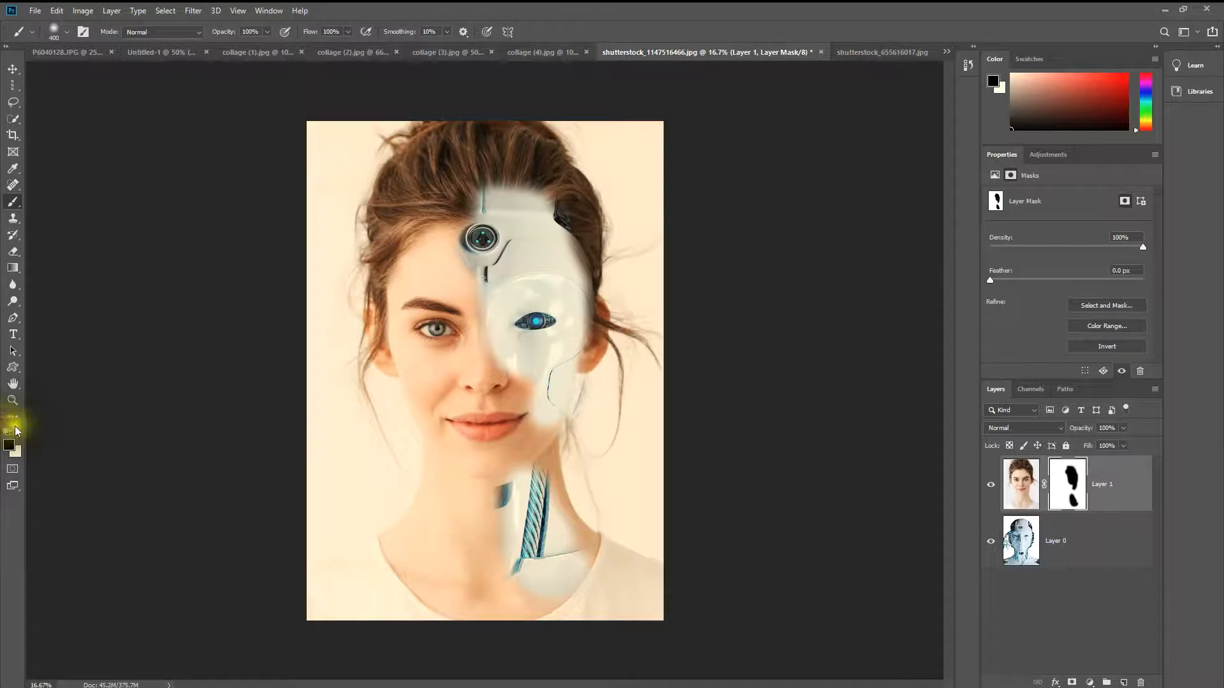
# Step: Switch the foreground to white and paint on the mask to restore the woman's hairline and the centre edge of her face
pyautogui.click(17, 433)
pyautogui.moveTo(527, 169)
pyautogui.mouseDown()
pyautogui.moveTo(491, 197)
pyautogui.moveTo(542, 207)
pyautogui.moveTo(494, 189)
pyautogui.moveTo(527, 199)
pyautogui.moveTo(470, 200)
pyautogui.moveTo(538, 208)
pyautogui.moveTo(570, 230)
pyautogui.moveTo(577, 252)
pyautogui.moveTo(544, 213)
pyautogui.moveTo(457, 204)
pyautogui.mouseUp()
pyautogui.moveTo(443, 273)
pyautogui.mouseDown()
pyautogui.moveTo(457, 254)
pyautogui.moveTo(470, 276)
pyautogui.moveTo(464, 317)
pyautogui.moveTo(475, 274)
pyautogui.moveTo(469, 331)
pyautogui.moveTo(483, 363)
pyautogui.moveTo(481, 262)
pyautogui.moveTo(471, 293)
pyautogui.mouseUp()
# Step: Nudge the robot layer slightly down and left so its eye aligns with the woman's uncovered eye
pyautogui.click(12, 68)
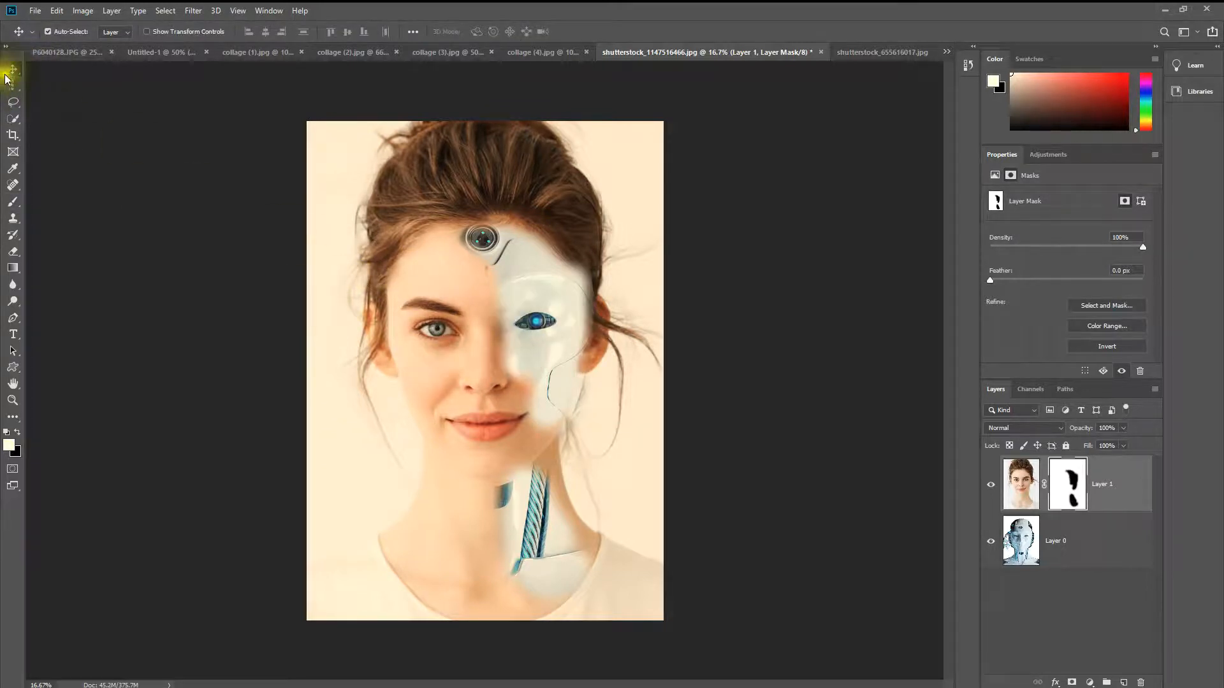
pyautogui.click(555, 310)
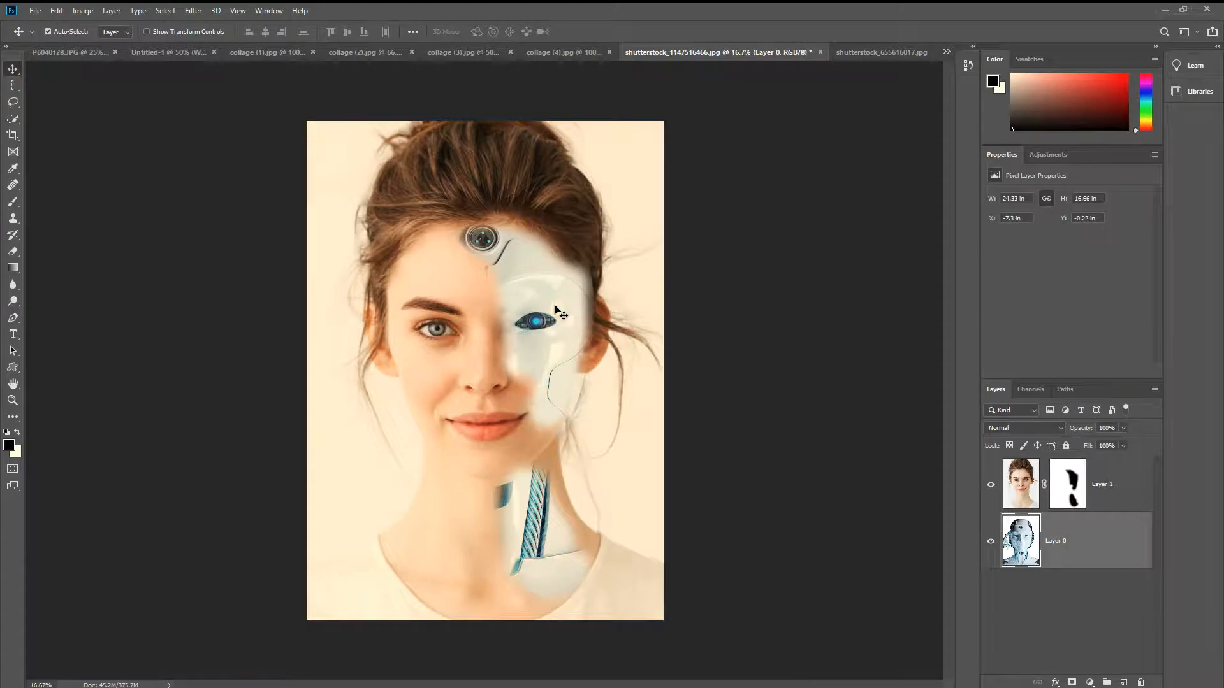
pyautogui.press('Down')
pyautogui.press('Down')
pyautogui.press('Down')
pyautogui.press('Down')
pyautogui.press('Down')
pyautogui.press('Down')
pyautogui.press('Right')
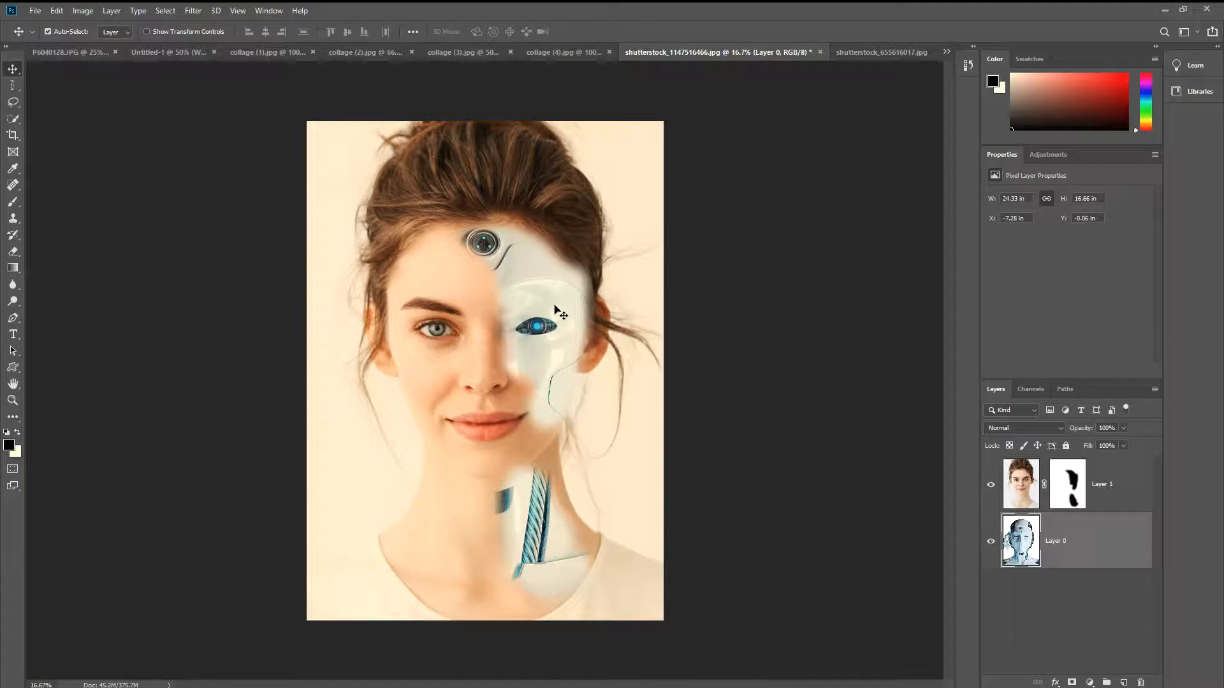
pyautogui.press('Left')
pyautogui.press('Left')
pyautogui.press('Left')
pyautogui.press('Up')
pyautogui.press('Up')
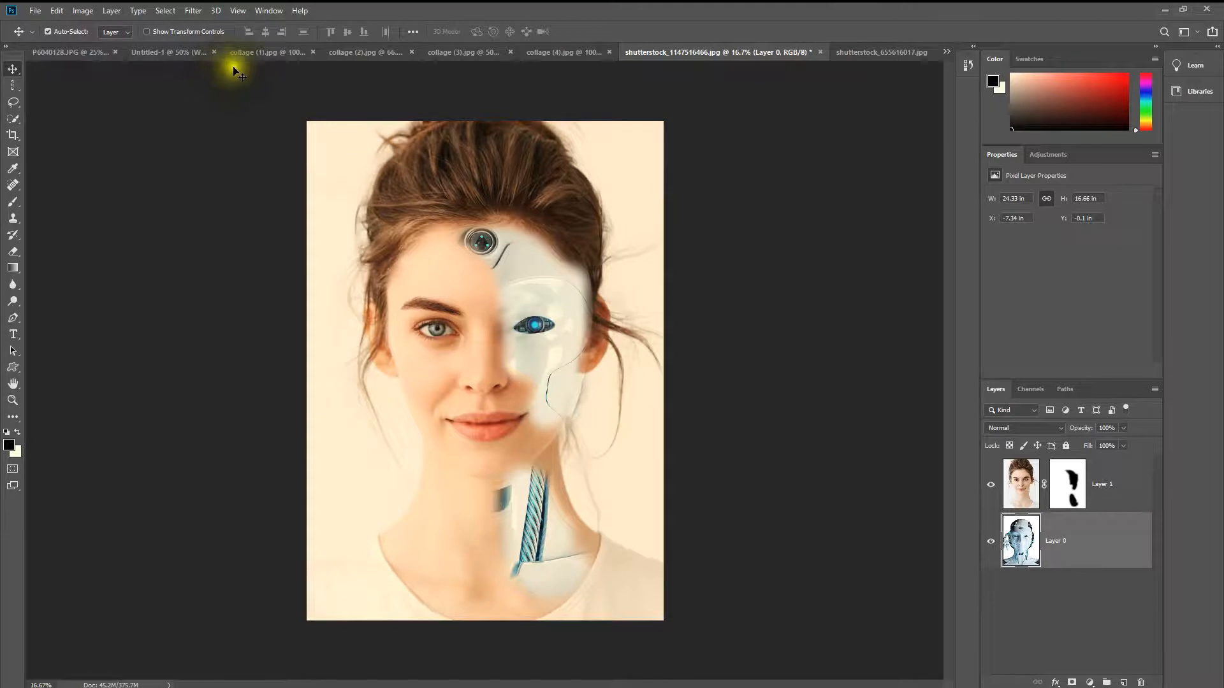
# Step: In P6040128.JPG, compare the fox photo with and without Group 1, and expand the group to view its adjustment layers
pyautogui.click(66, 57)
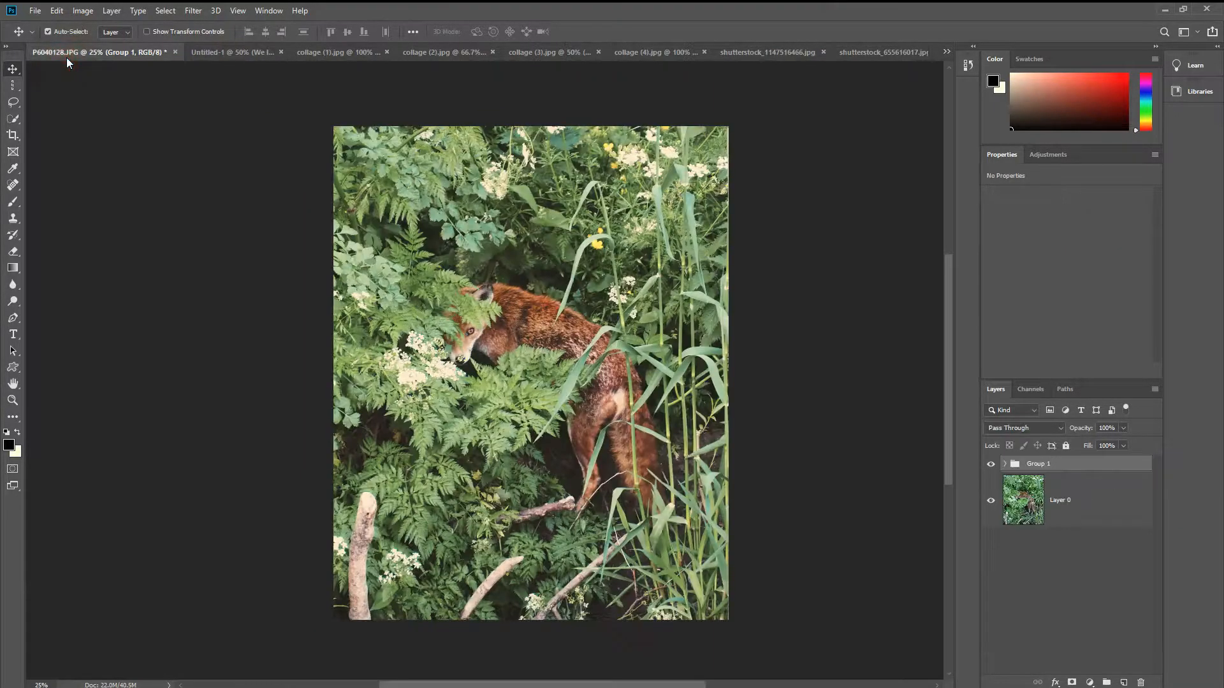
pyautogui.click(991, 463)
pyautogui.click(989, 472)
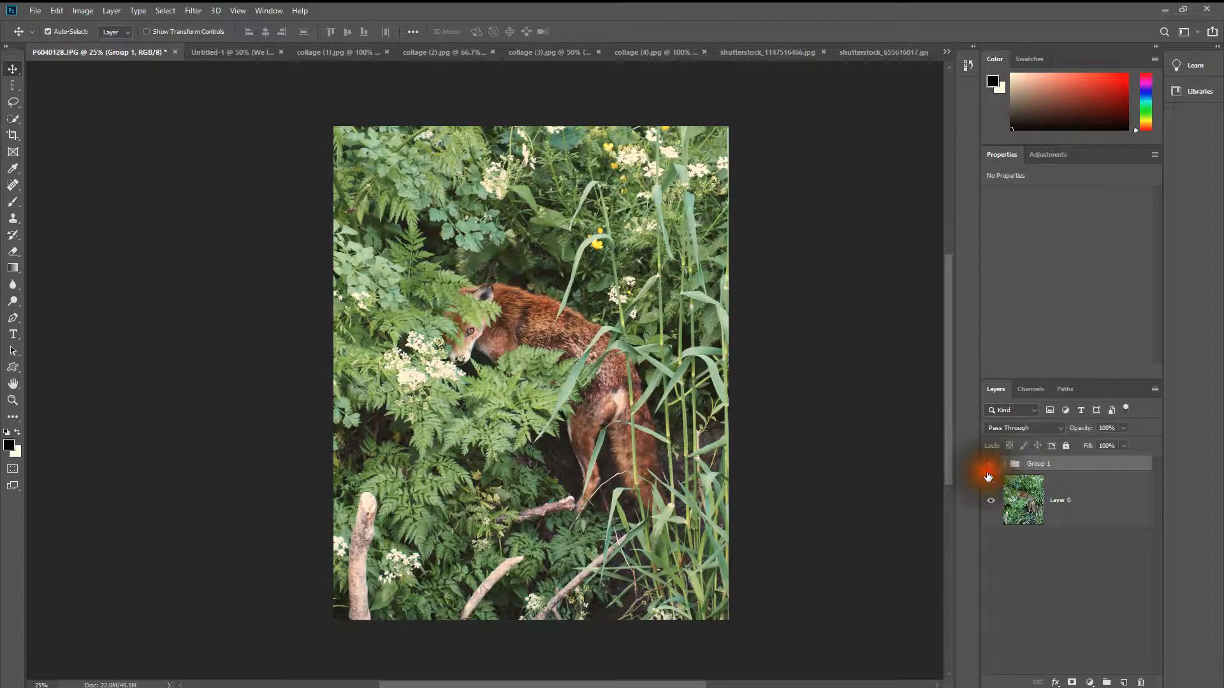
pyautogui.click(993, 466)
pyautogui.click(989, 464)
pyautogui.click(987, 465)
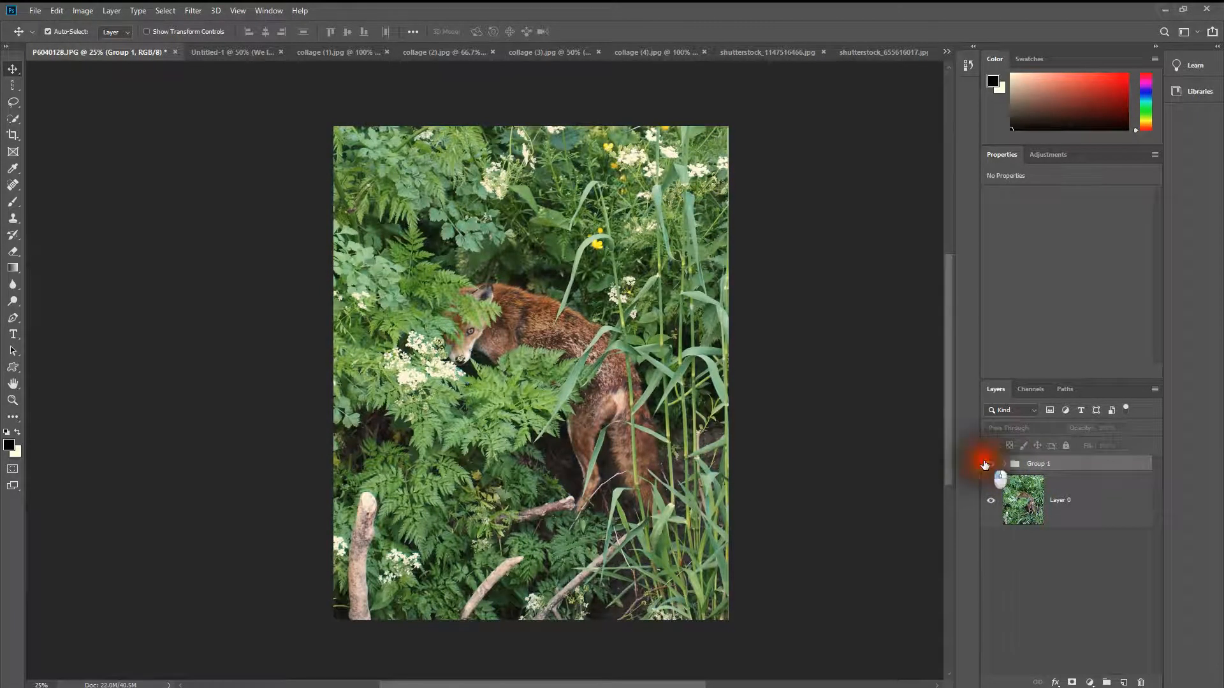
pyautogui.click(987, 464)
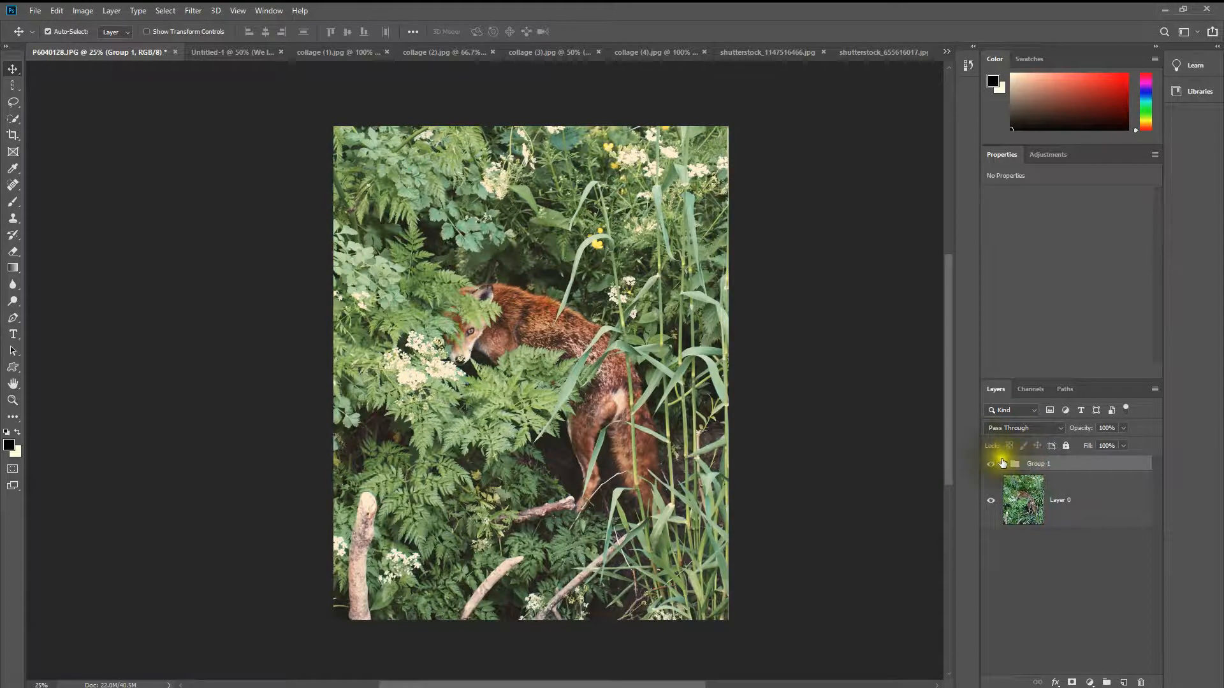
pyautogui.click(1002, 463)
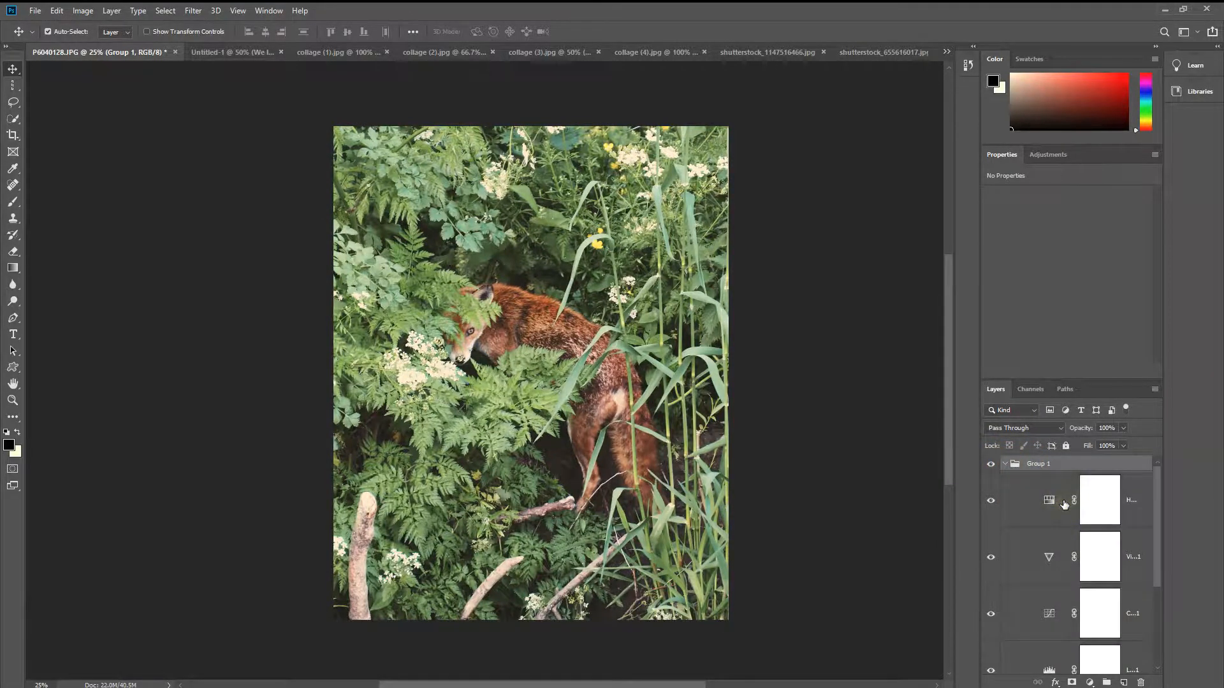
# Step: Paint black with the Brush on the Hue/Saturation layer's mask along the right part and upper edge of the fox photo
pyautogui.click(1120, 505)
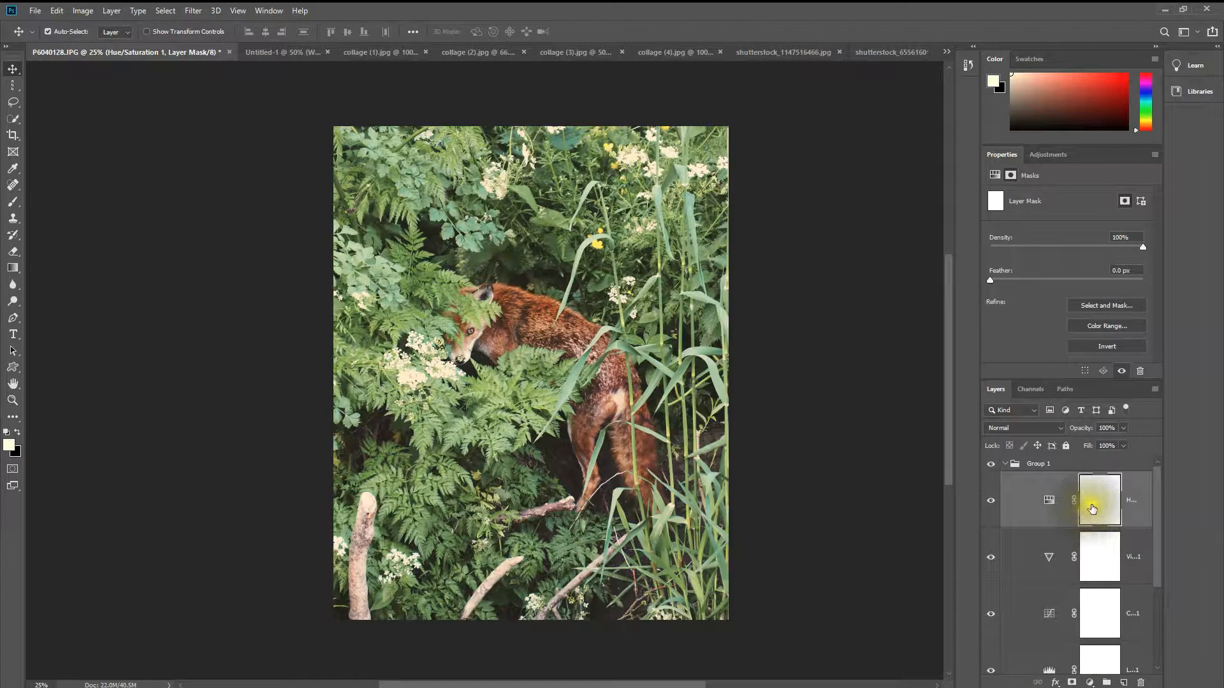
pyautogui.click(1104, 511)
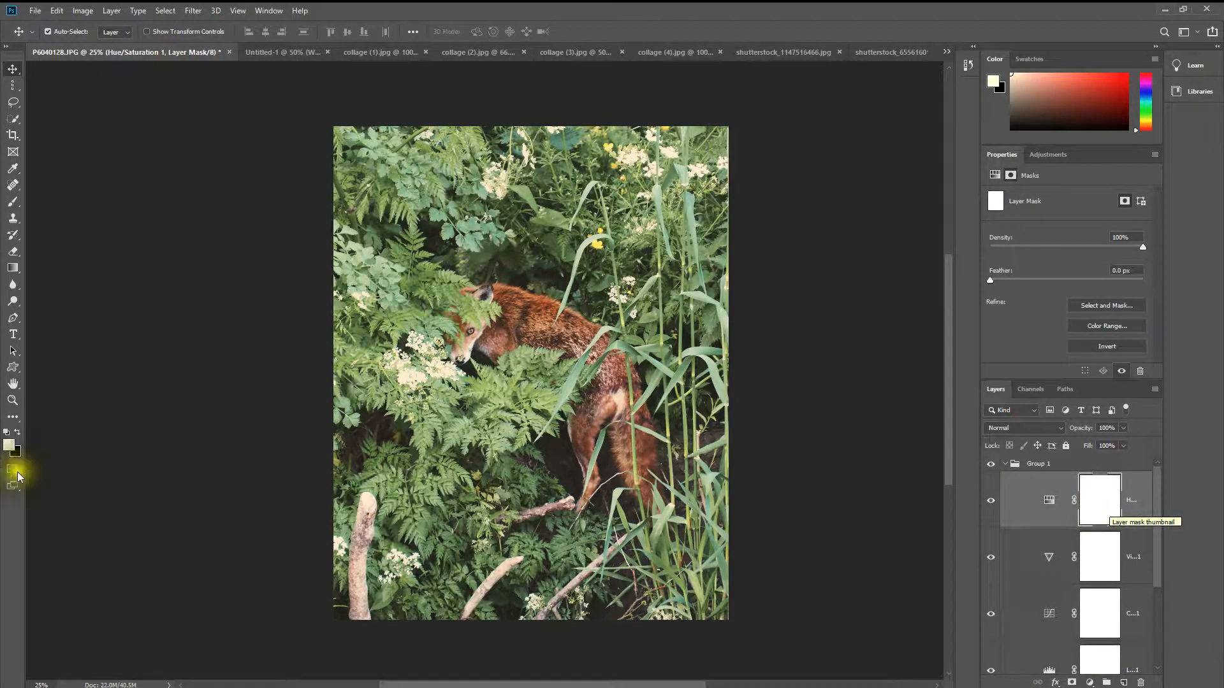
pyautogui.click(7, 433)
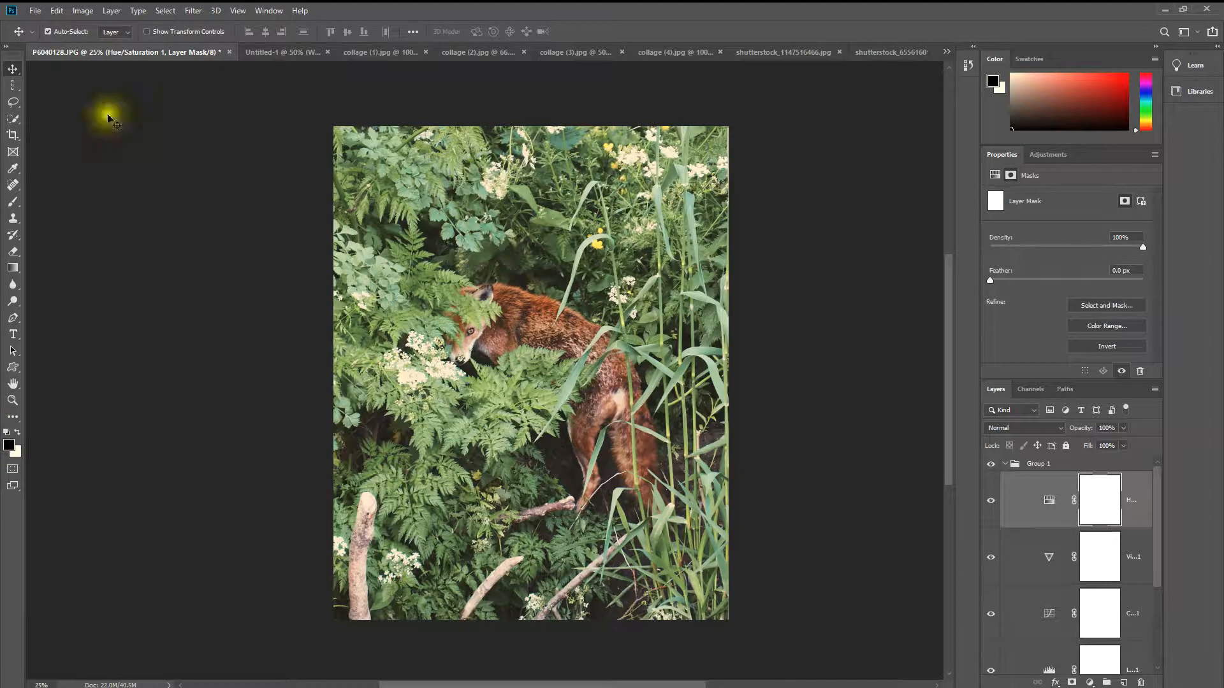
pyautogui.click(1128, 500)
pyautogui.click(1091, 499)
pyautogui.click(13, 201)
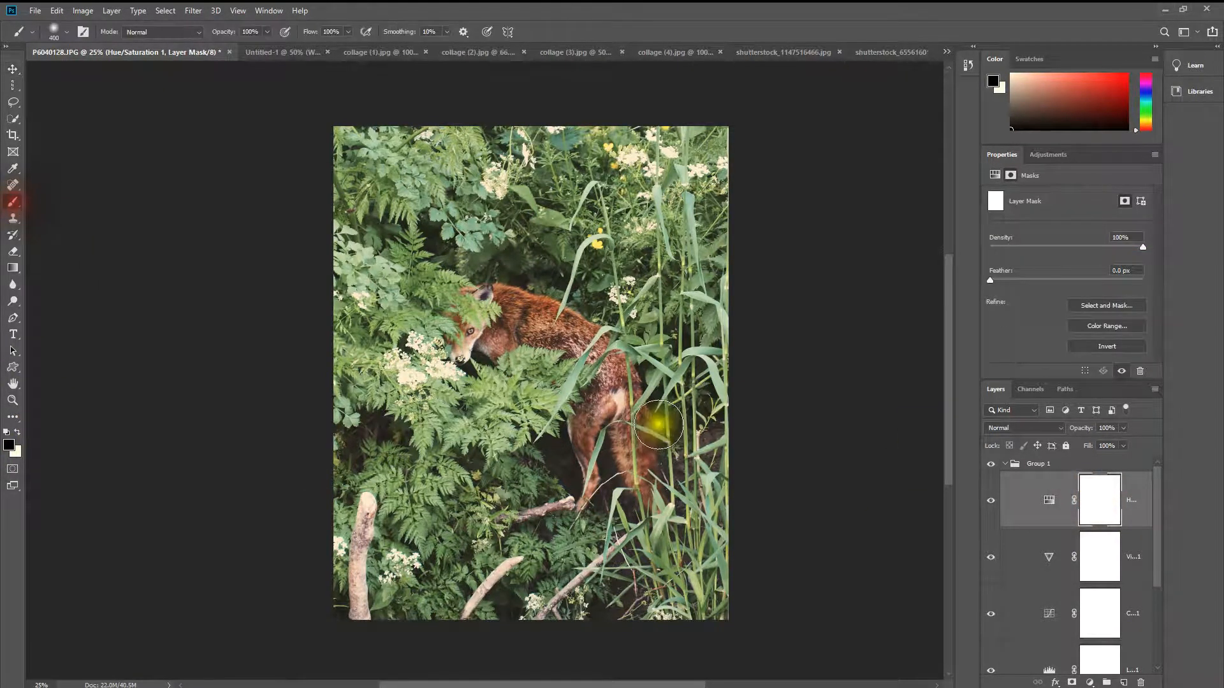
pyautogui.moveTo(614, 334)
pyautogui.mouseDown()
pyautogui.moveTo(642, 415)
pyautogui.moveTo(623, 309)
pyautogui.moveTo(655, 545)
pyautogui.moveTo(691, 481)
pyautogui.moveTo(635, 338)
pyautogui.moveTo(631, 565)
pyautogui.moveTo(661, 186)
pyautogui.moveTo(399, 158)
pyautogui.moveTo(695, 185)
pyautogui.moveTo(733, 177)
pyautogui.moveTo(732, 399)
pyautogui.moveTo(694, 126)
pyautogui.moveTo(685, 462)
pyautogui.moveTo(560, 599)
pyautogui.moveTo(612, 410)
pyautogui.moveTo(596, 115)
pyautogui.moveTo(642, 104)
pyautogui.moveTo(718, 232)
pyautogui.moveTo(699, 577)
pyautogui.mouseUp()
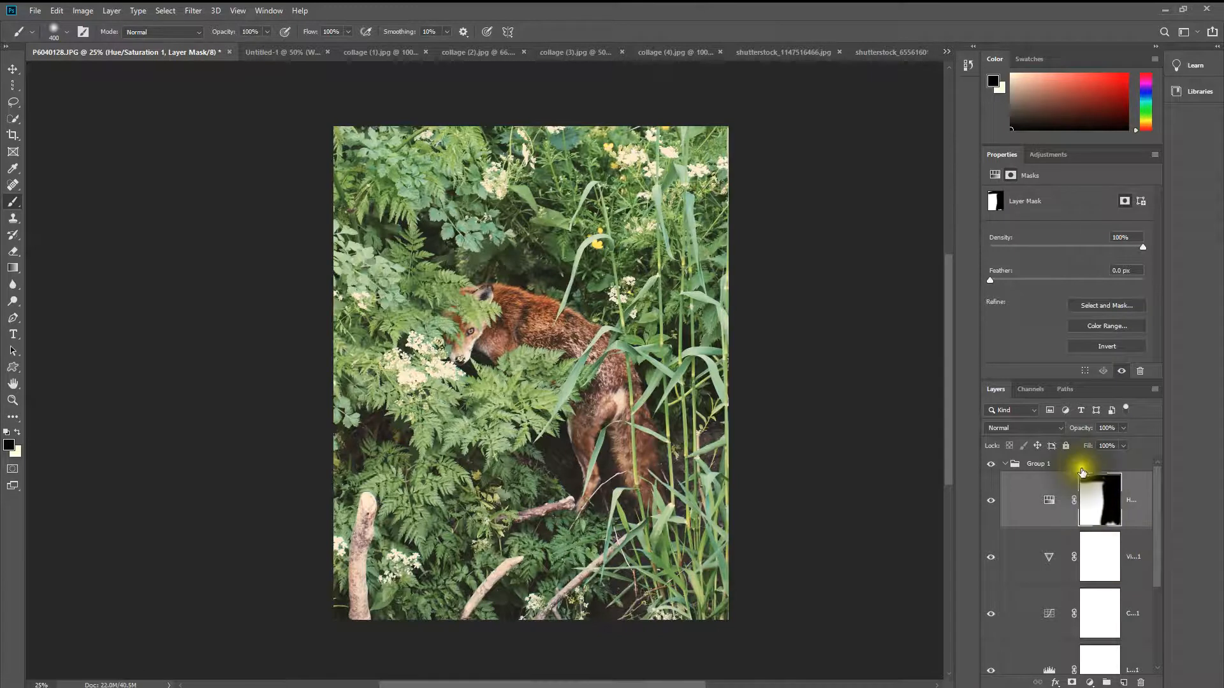
pyautogui.moveTo(371, 150)
pyautogui.mouseDown()
pyautogui.moveTo(551, 137)
pyautogui.moveTo(327, 130)
pyautogui.moveTo(638, 170)
pyautogui.moveTo(294, 162)
pyautogui.moveTo(749, 126)
pyautogui.mouseUp()
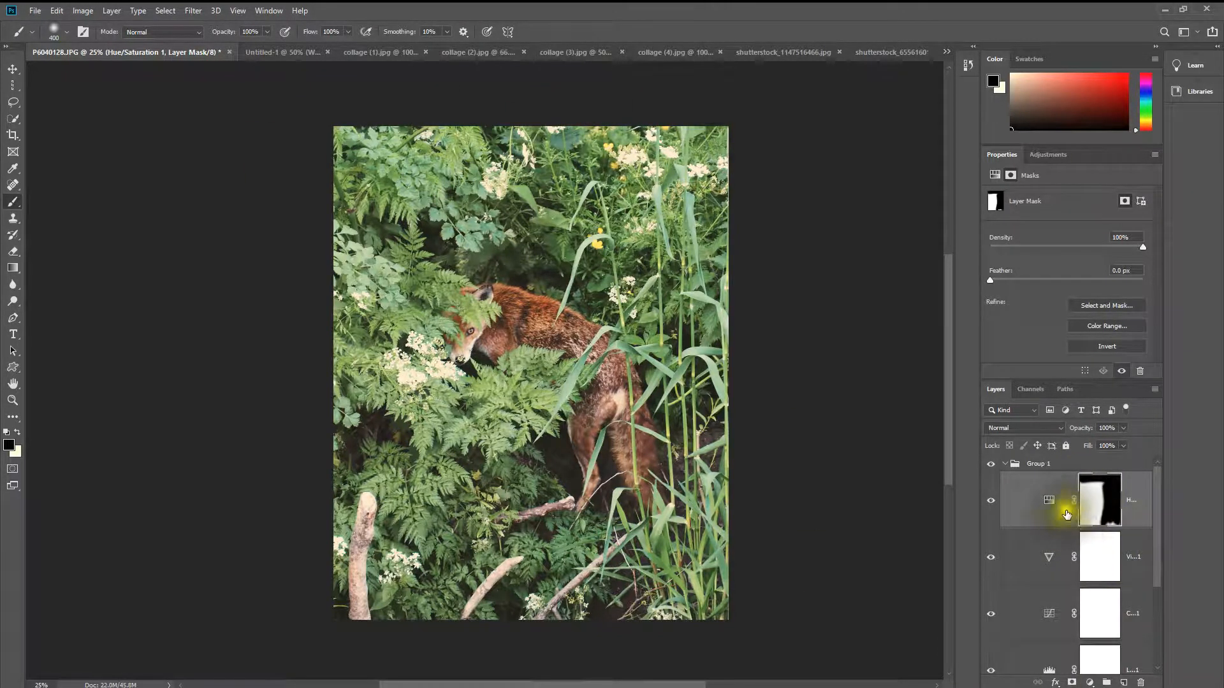
# Step: Set the Hue/Saturation adjustment's hue to -155 to show how the painted mask limits the colour shift
pyautogui.click(1051, 501)
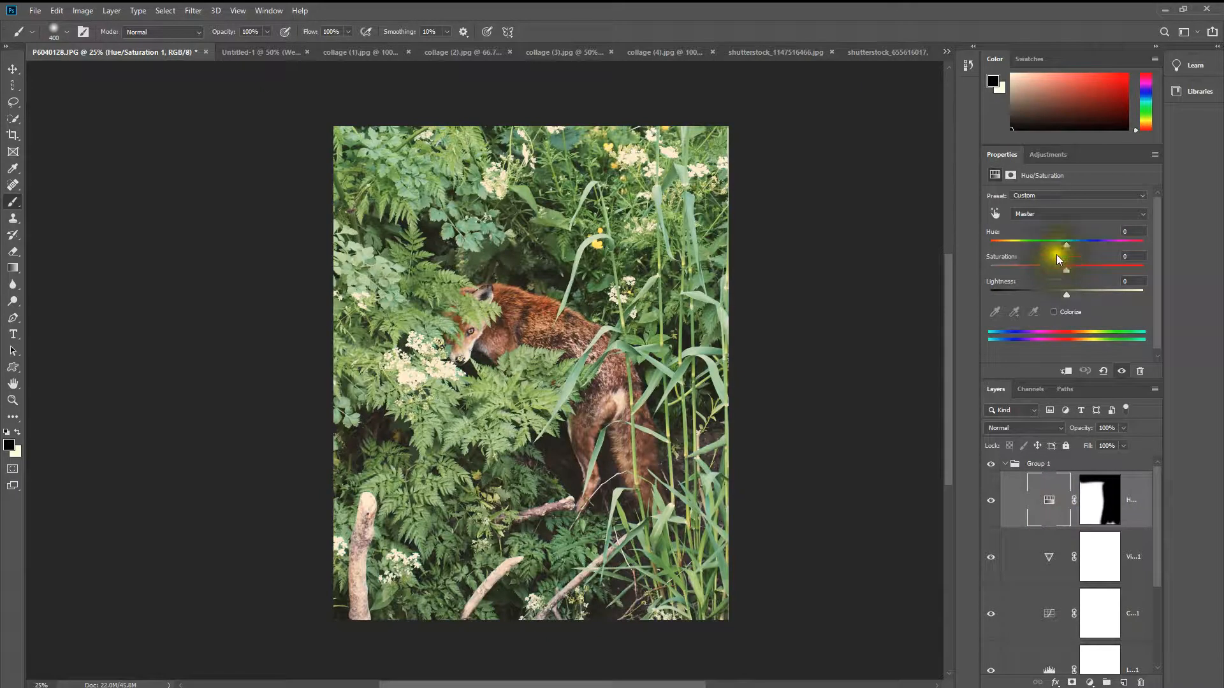
pyautogui.moveTo(1067, 246); pyautogui.dragTo(995, 234)
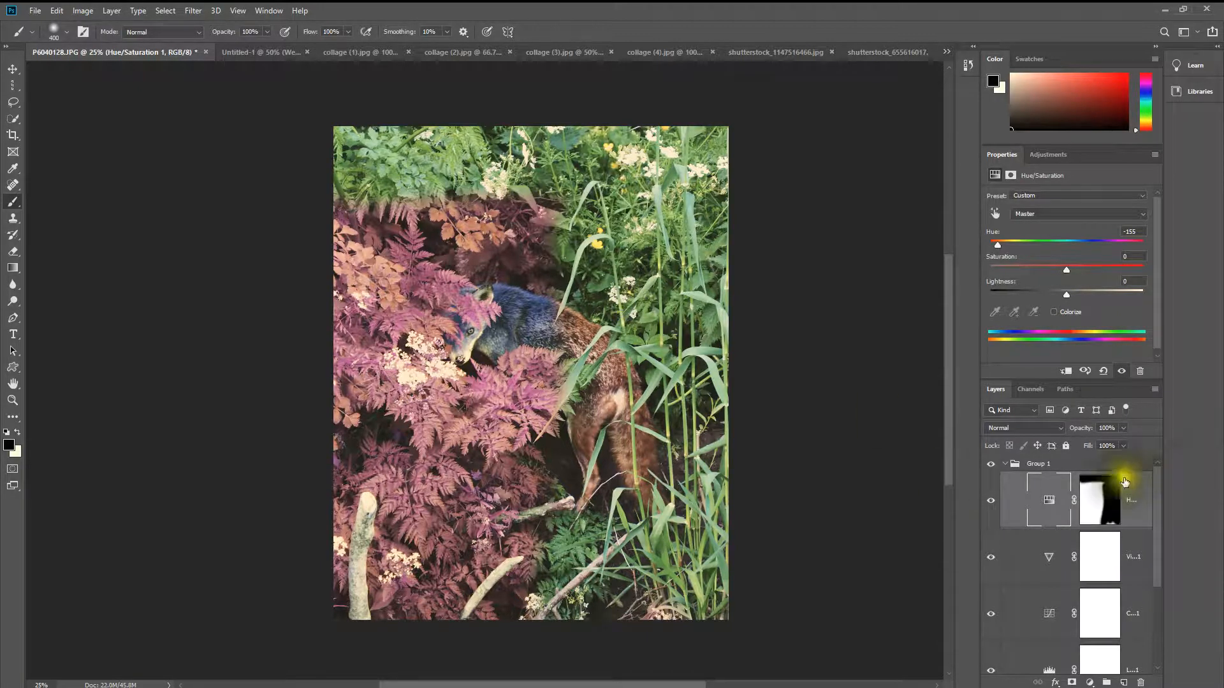
pyautogui.click(1080, 483)
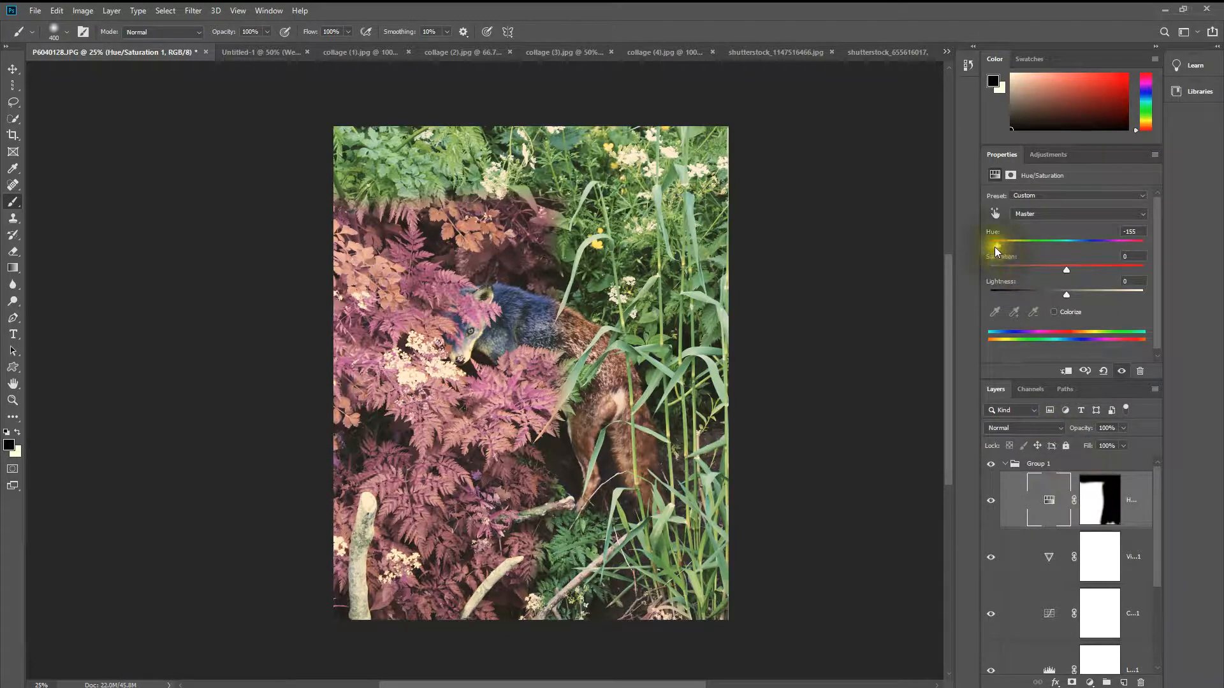
# Step: Undo the hue change and the black strokes on the Hue/Saturation layer's mask
pyautogui.moveTo(996, 246); pyautogui.dragTo(1065, 251)
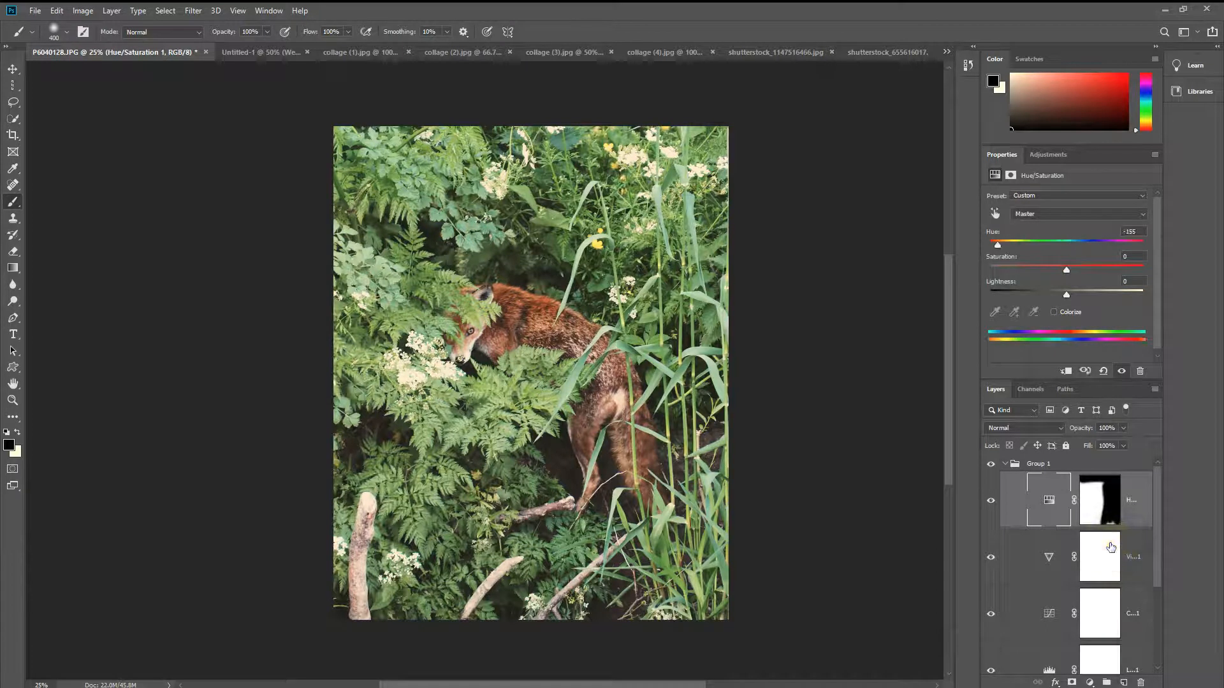
pyautogui.hotkey('ctrl', 'shift', 'z')
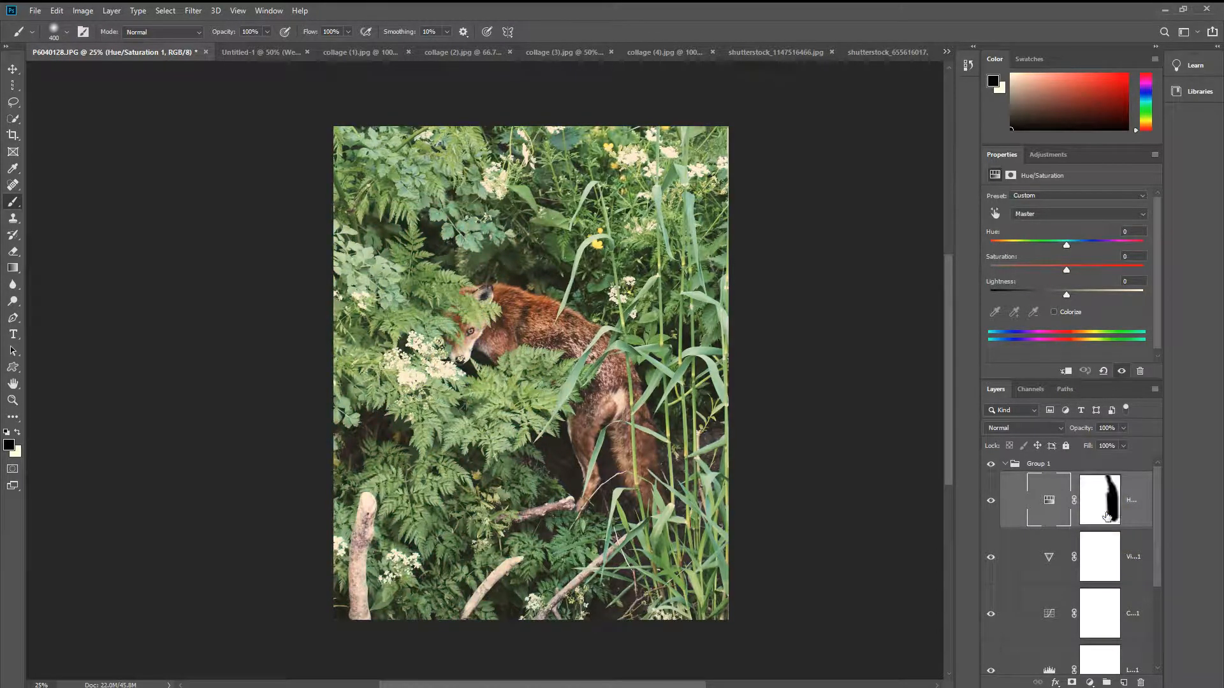
pyautogui.hotkey('ctrl', 'BackSpace')
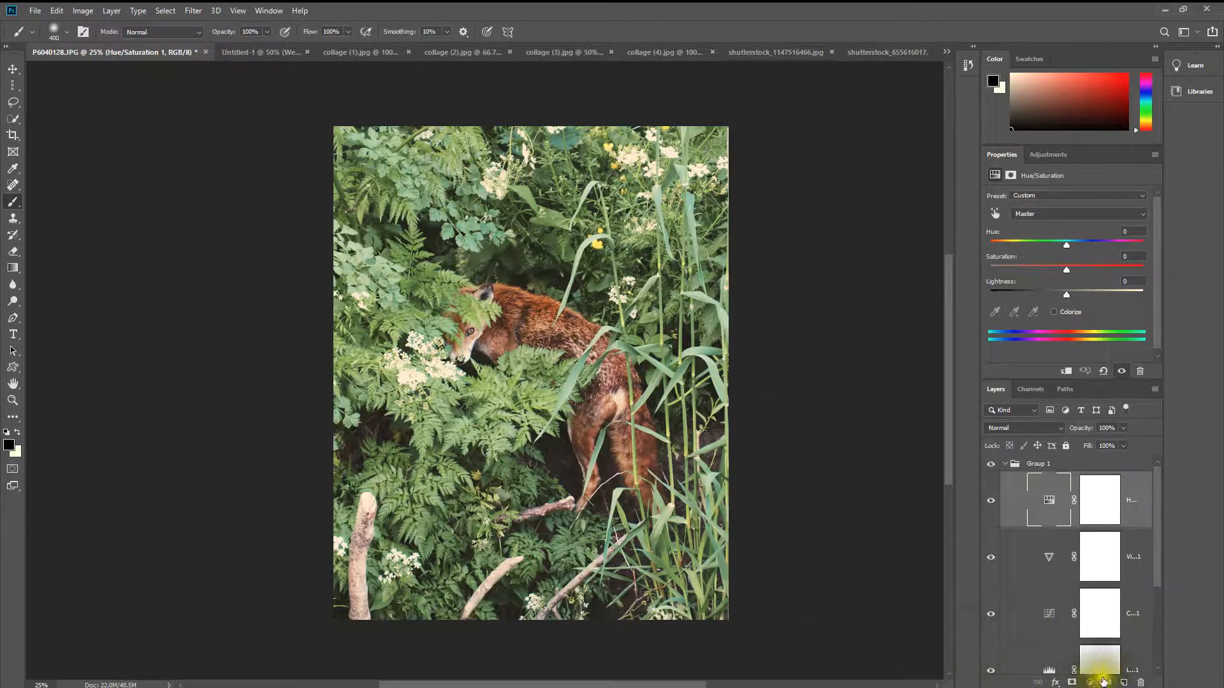
# Step: Create a new empty layer above the Hue/Saturation layer and add a white layer mask to it
pyautogui.click(1122, 683)
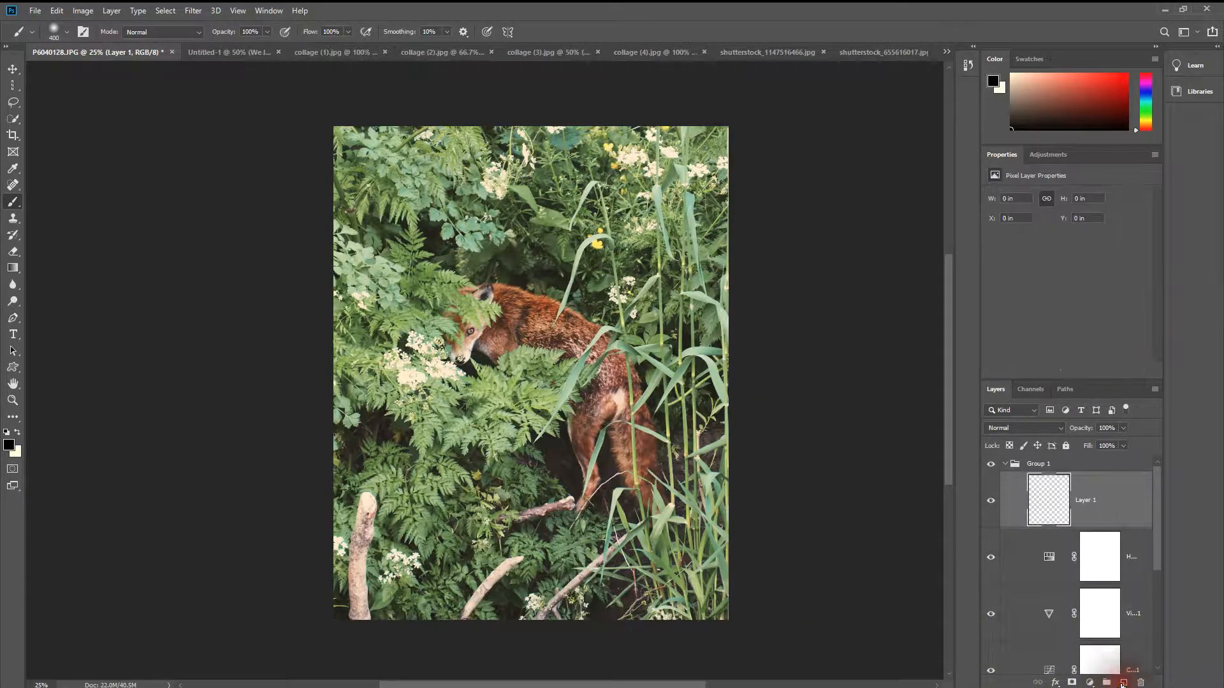
pyautogui.click(1070, 683)
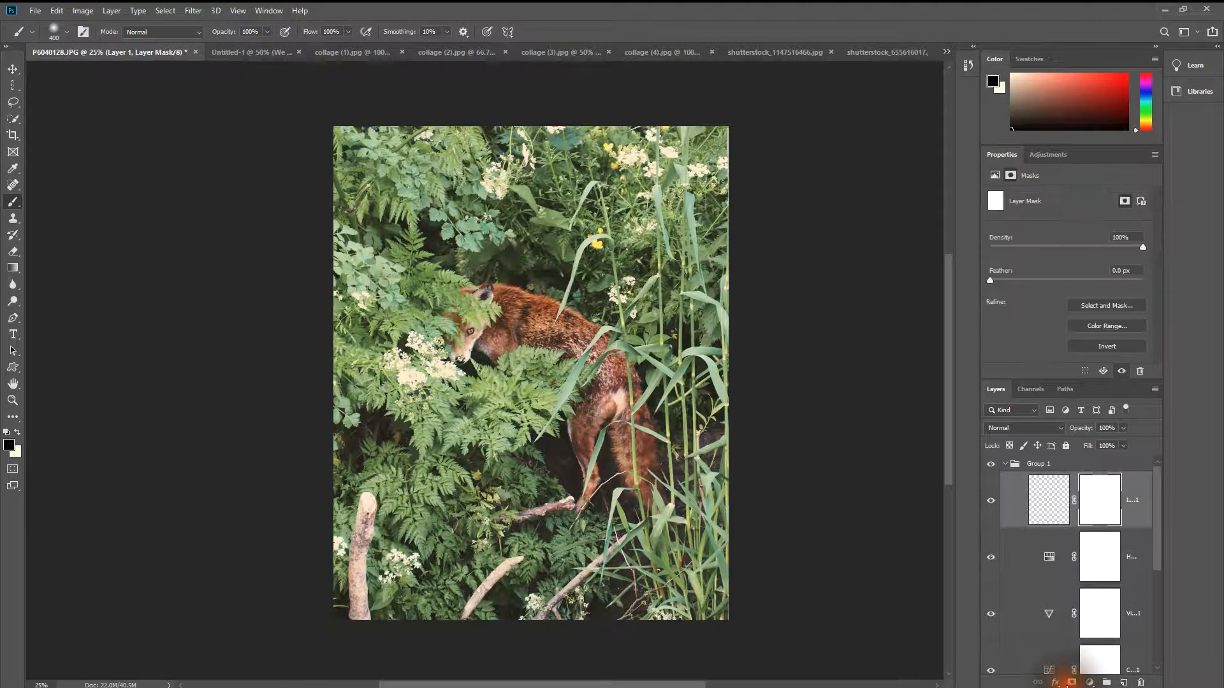
pyautogui.click(1089, 504)
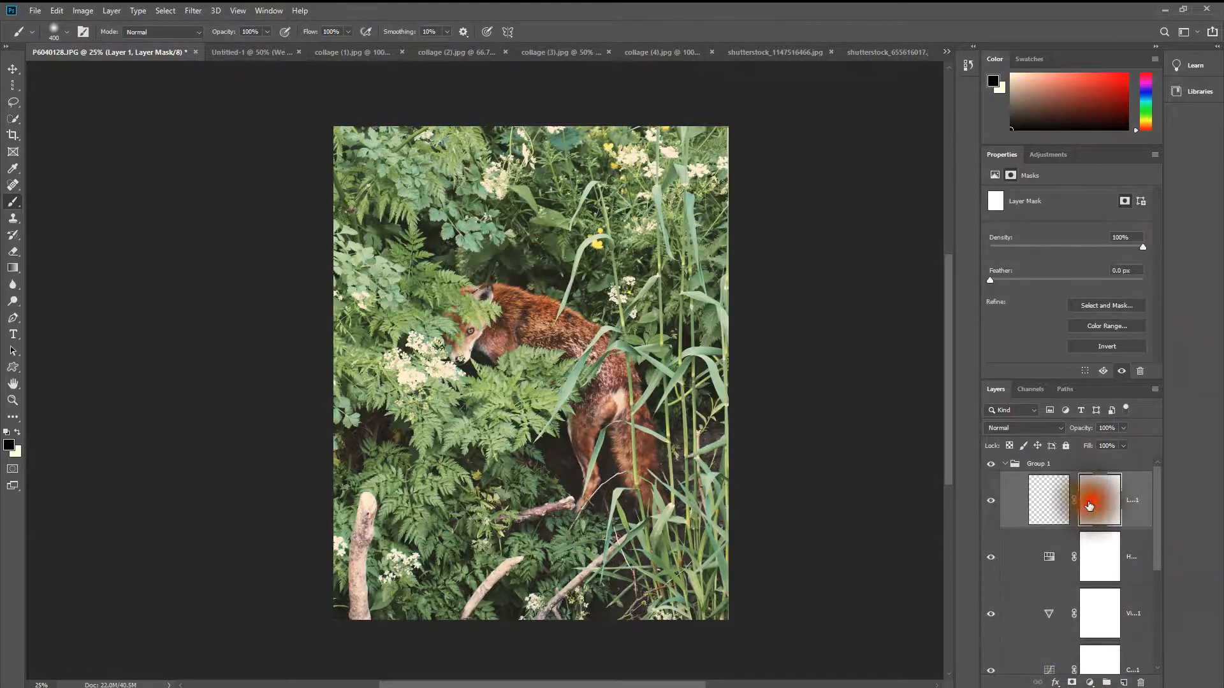
# Step: Add a Brightness/Contrast adjustment layer above the empty Layer 1
pyautogui.click(1029, 157)
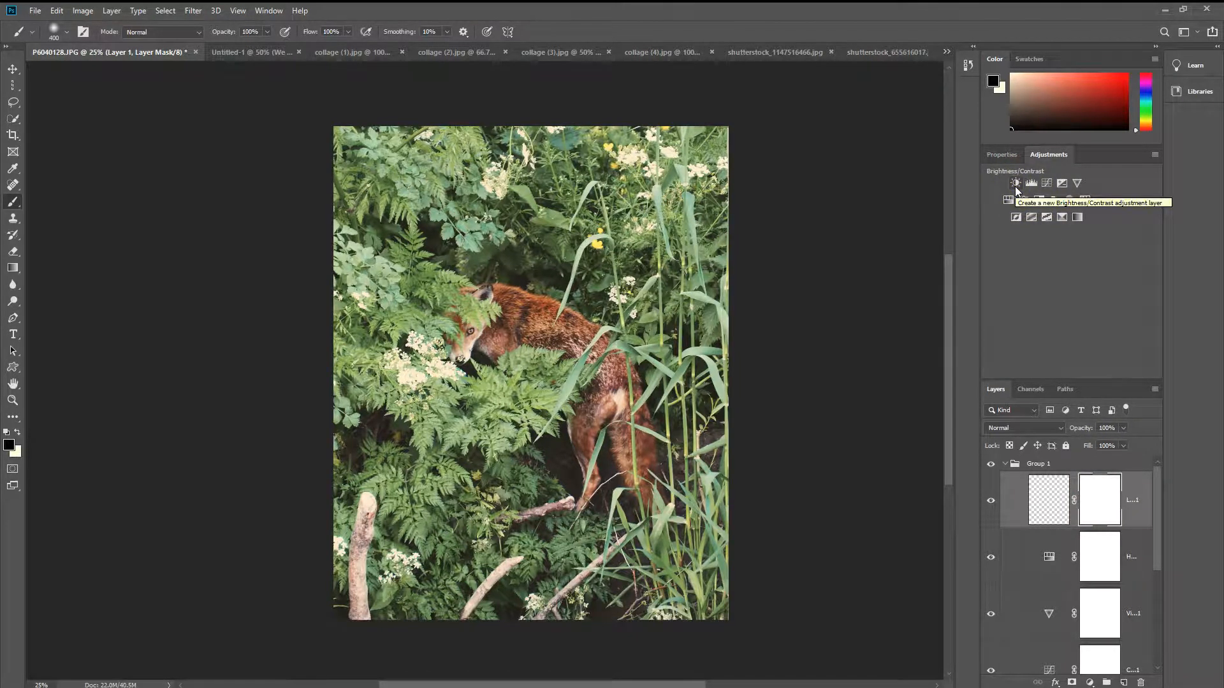
pyautogui.click(1016, 184)
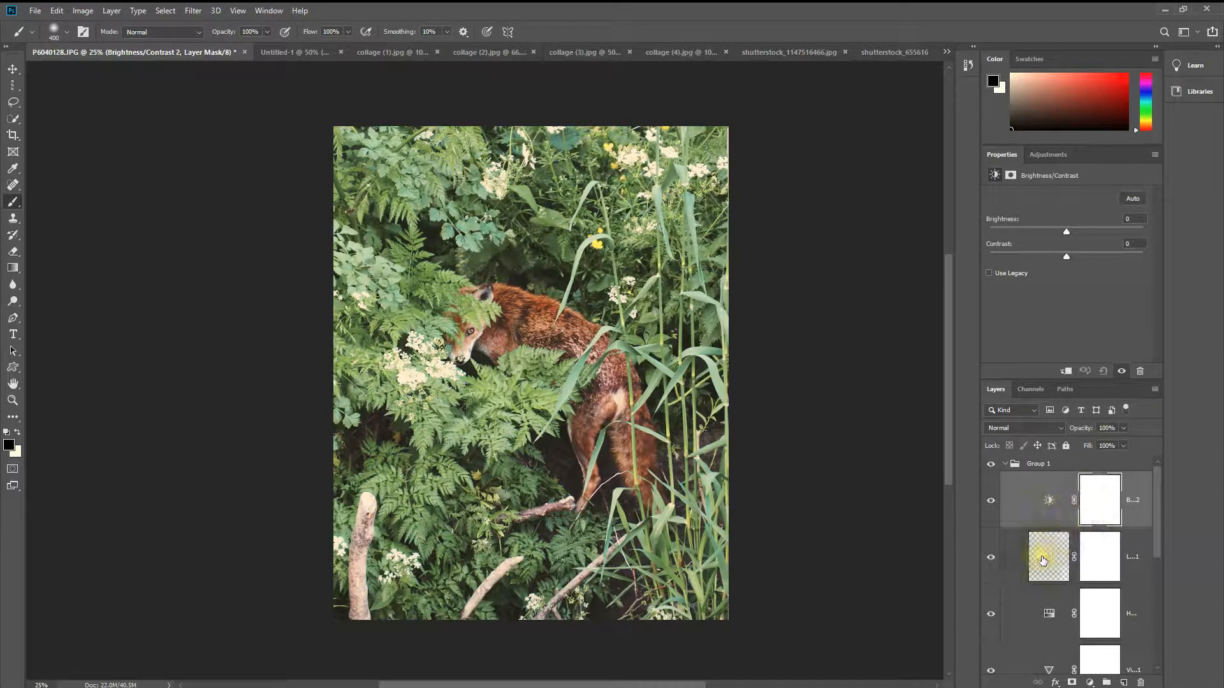
# Step: Delete Layer 1's mask without applying it, and remove the empty Layer 1
pyautogui.moveTo(1098, 558); pyautogui.dragTo(1140, 684)
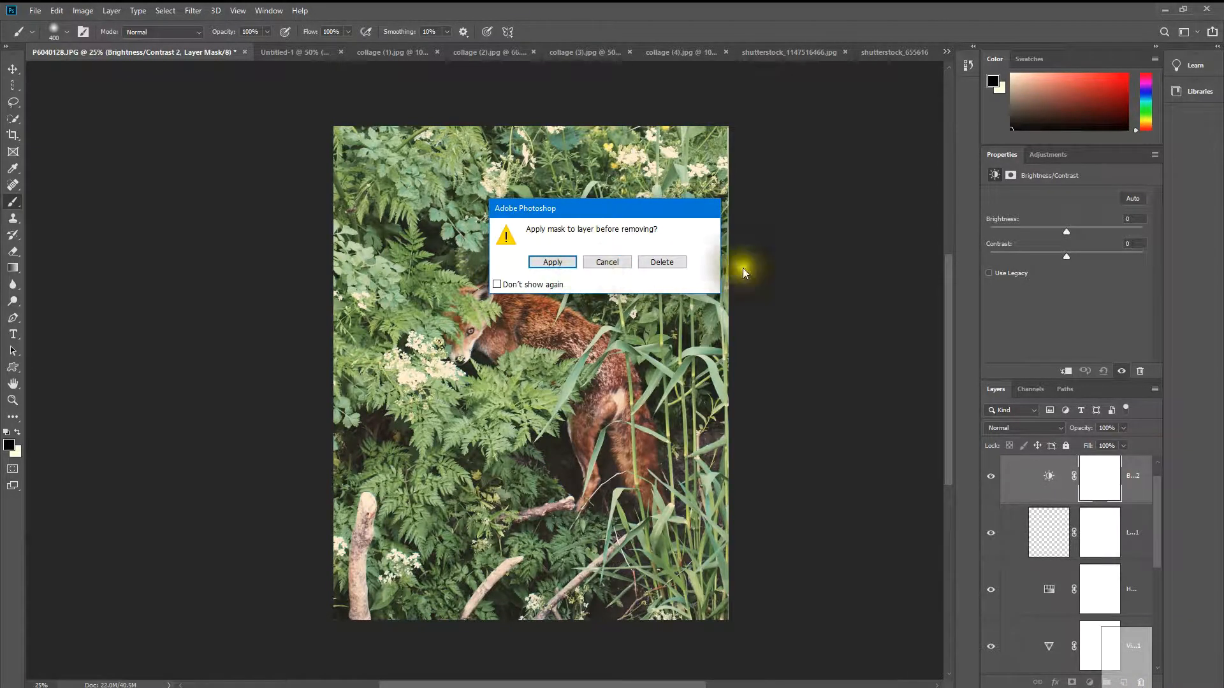
pyautogui.click(662, 262)
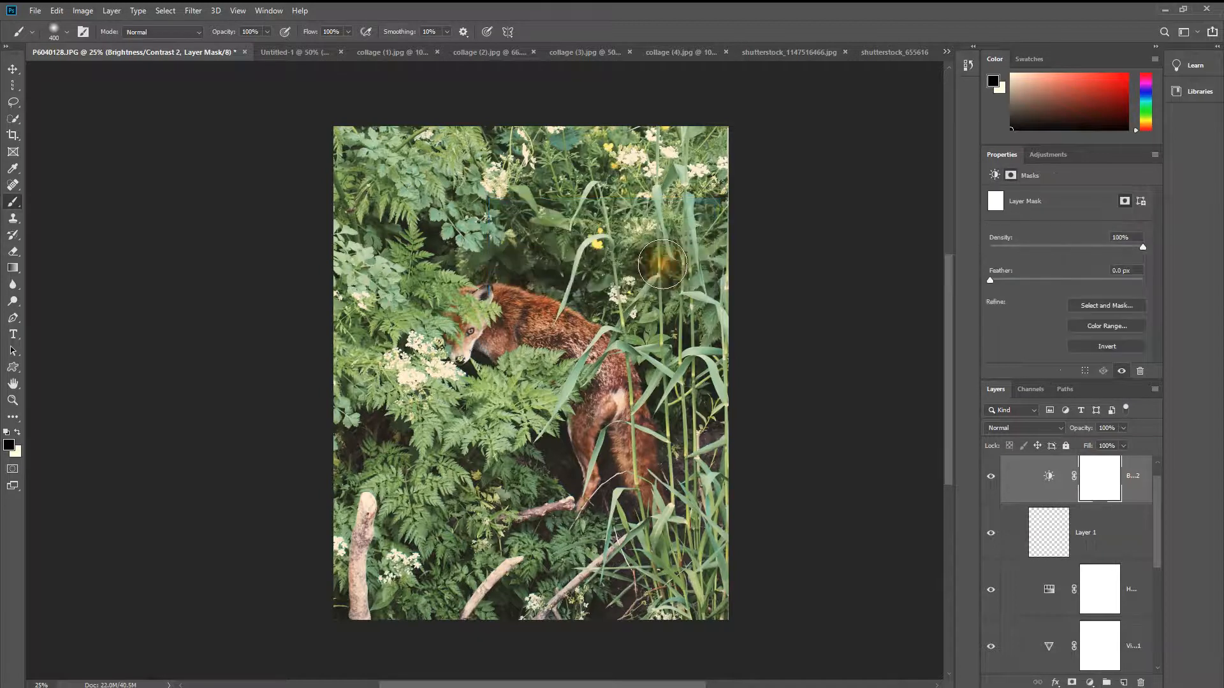
pyautogui.moveTo(1049, 532); pyautogui.dragTo(1143, 683)
# Step: Set the Brightness/Contrast adjustment to brightness -62 and contrast 35, with the layer's opacity at 70%
pyautogui.click(1109, 470)
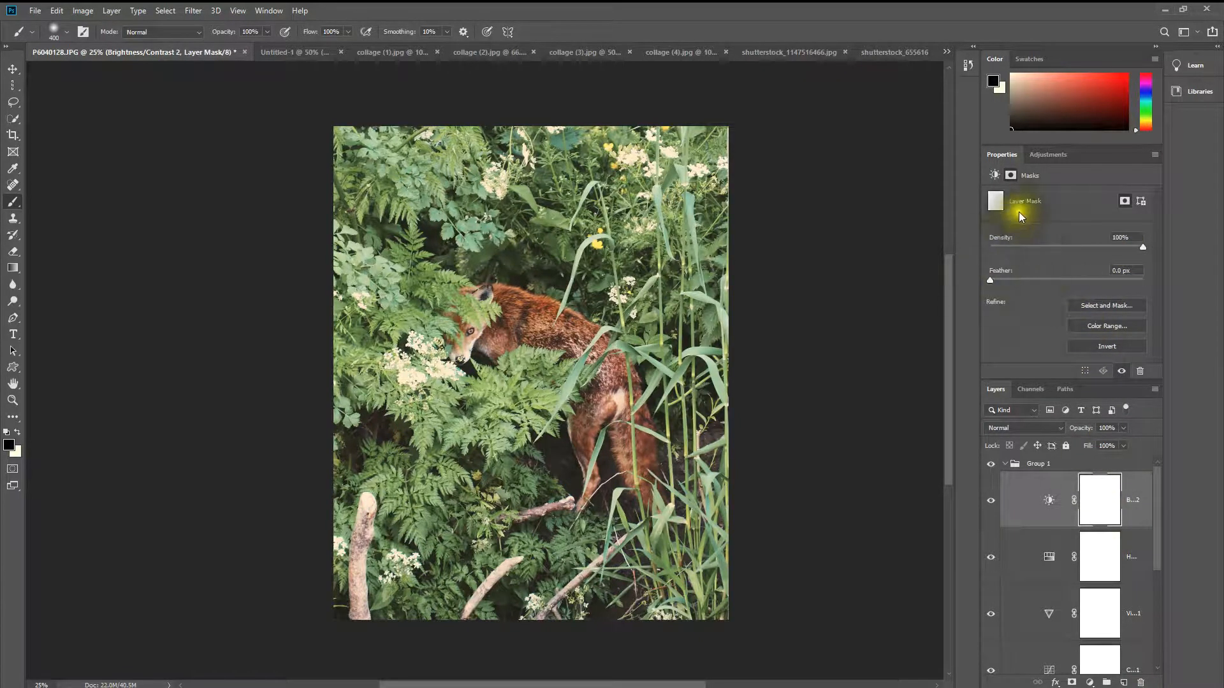
pyautogui.click(1055, 153)
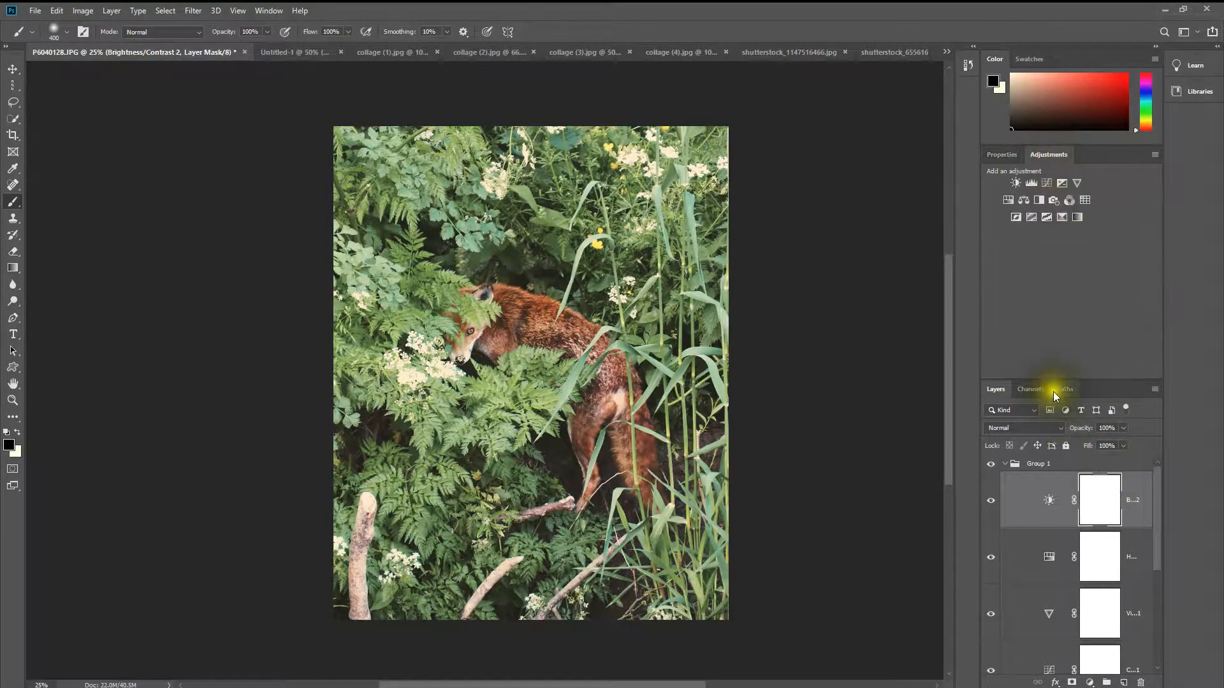
pyautogui.click(995, 155)
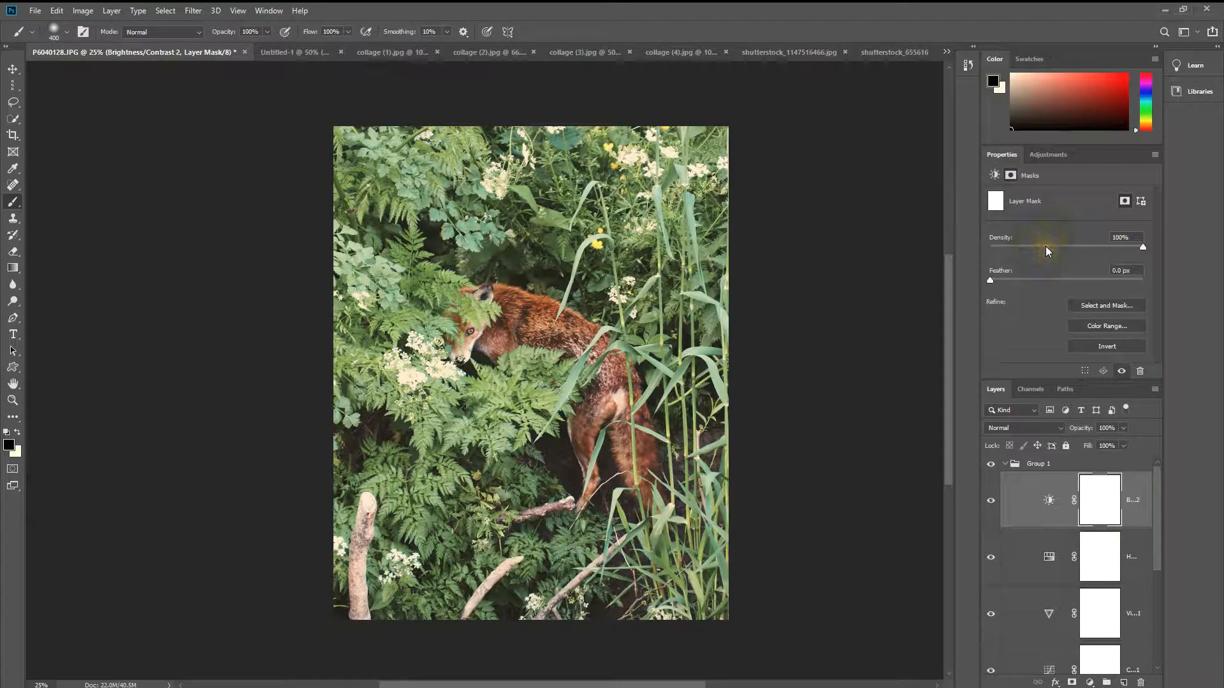
pyautogui.click(1051, 499)
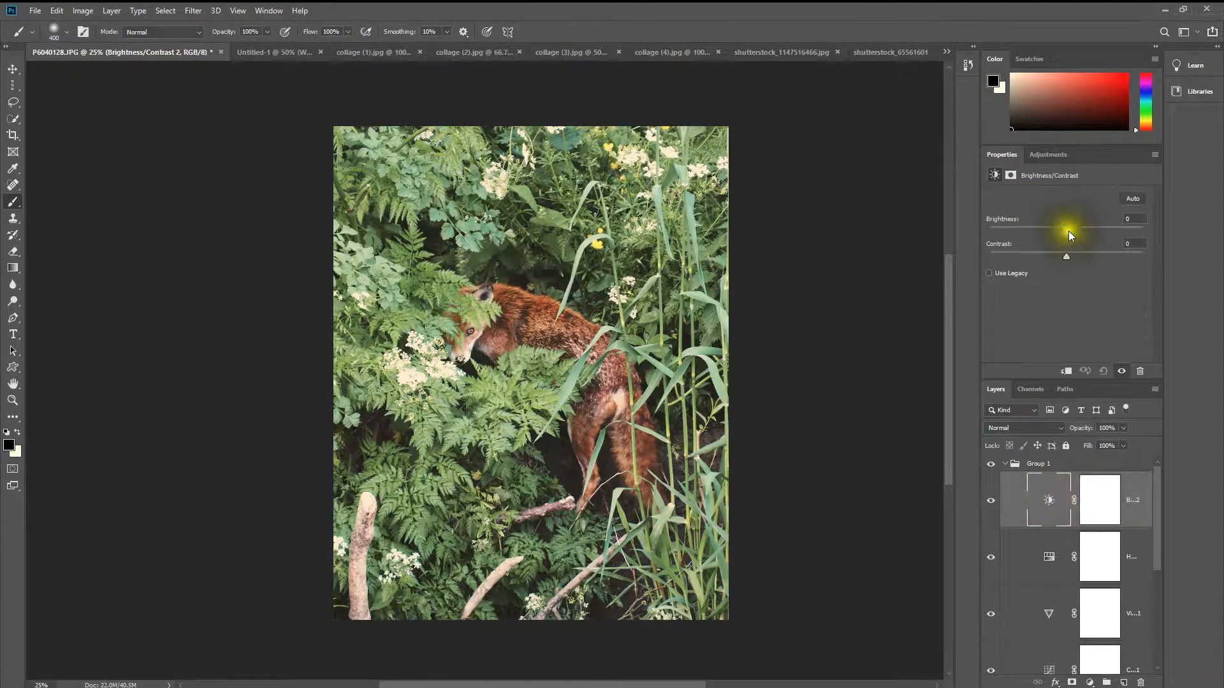
pyautogui.moveTo(1062, 230); pyautogui.dragTo(1035, 218)
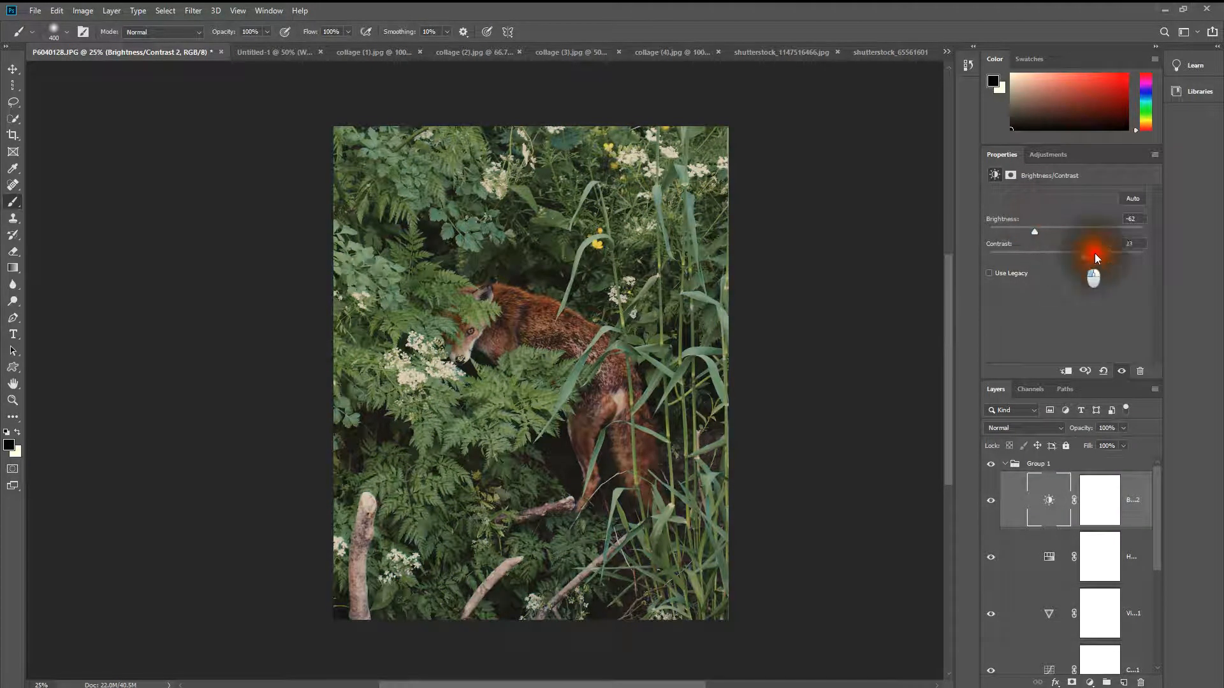
pyautogui.moveTo(1095, 256); pyautogui.dragTo(1121, 255)
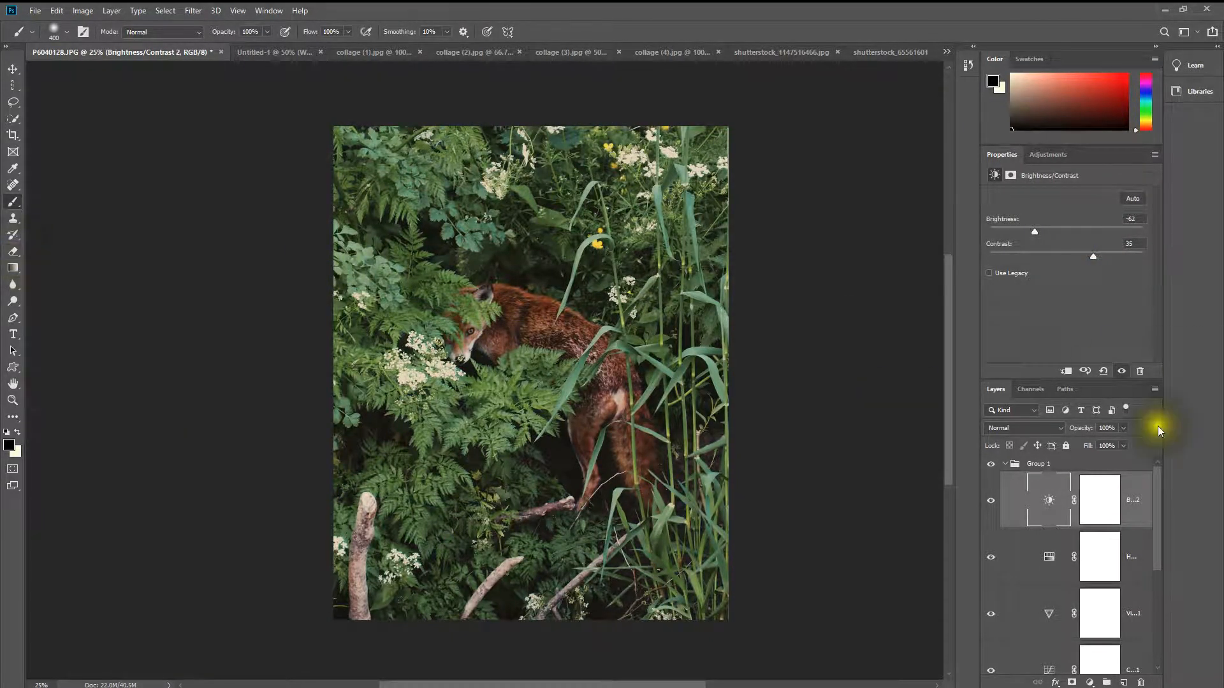
pyautogui.click(1123, 427)
pyautogui.moveTo(1113, 445); pyautogui.dragTo(1107, 441)
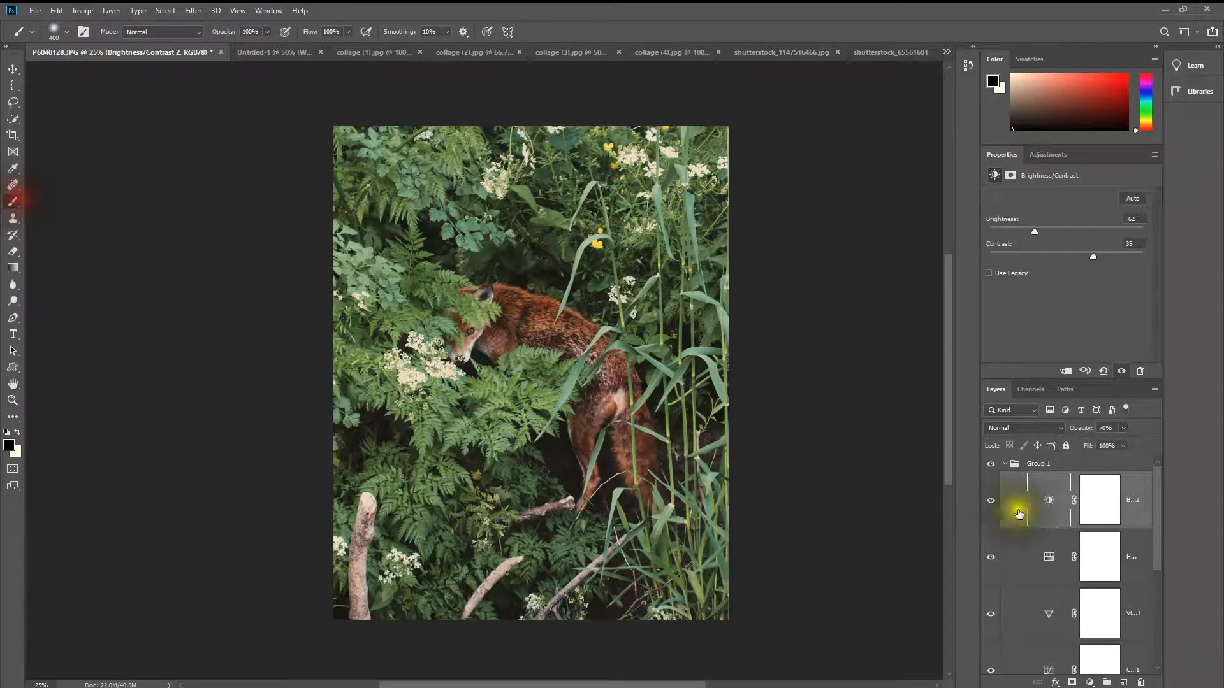
# Step: Paint black over the fox's head and body on the Brightness/Contrast layer's mask to exclude it from the darkening
pyautogui.click(1095, 498)
pyautogui.moveTo(450, 346)
pyautogui.mouseDown()
pyautogui.moveTo(480, 322)
pyautogui.moveTo(554, 358)
pyautogui.moveTo(519, 325)
pyautogui.moveTo(476, 314)
pyautogui.moveTo(567, 331)
pyautogui.moveTo(612, 388)
pyautogui.moveTo(633, 484)
pyautogui.moveTo(580, 438)
pyautogui.moveTo(587, 413)
pyautogui.moveTo(596, 476)
pyautogui.moveTo(619, 483)
pyautogui.moveTo(598, 443)
pyautogui.moveTo(618, 459)
pyautogui.moveTo(594, 478)
pyautogui.moveTo(515, 332)
pyautogui.mouseUp()
pyautogui.moveTo(459, 319)
pyautogui.mouseDown()
pyautogui.moveTo(503, 316)
pyautogui.moveTo(618, 366)
pyautogui.moveTo(641, 474)
pyautogui.moveTo(587, 484)
pyautogui.moveTo(595, 363)
pyautogui.moveTo(470, 314)
pyautogui.moveTo(503, 312)
pyautogui.mouseUp()
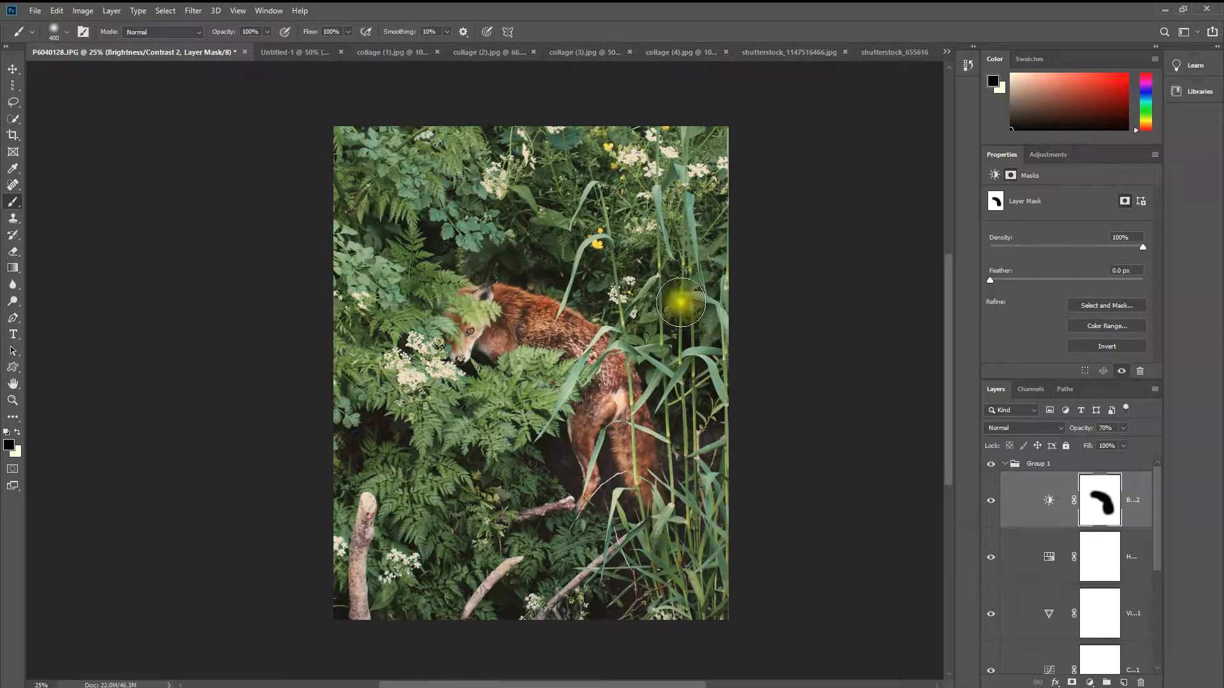
# Step: Compare the fox photo with and without the masked Brightness/Contrast layer by switching its visibility
pyautogui.click(991, 500)
pyautogui.click(991, 501)
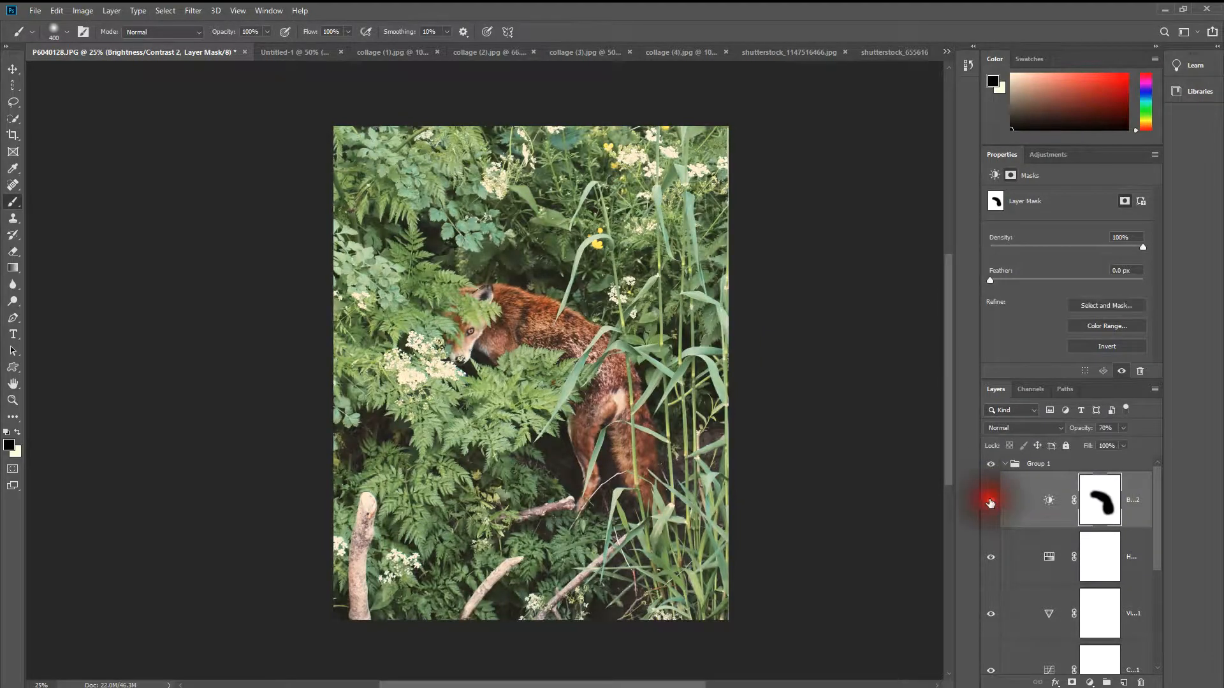
pyautogui.click(991, 503)
pyautogui.click(990, 502)
pyautogui.click(990, 503)
pyautogui.click(990, 503)
pyautogui.click(990, 503)
pyautogui.click(990, 503)
pyautogui.click(990, 503)
pyautogui.click(991, 504)
pyautogui.click(991, 506)
pyautogui.click(991, 506)
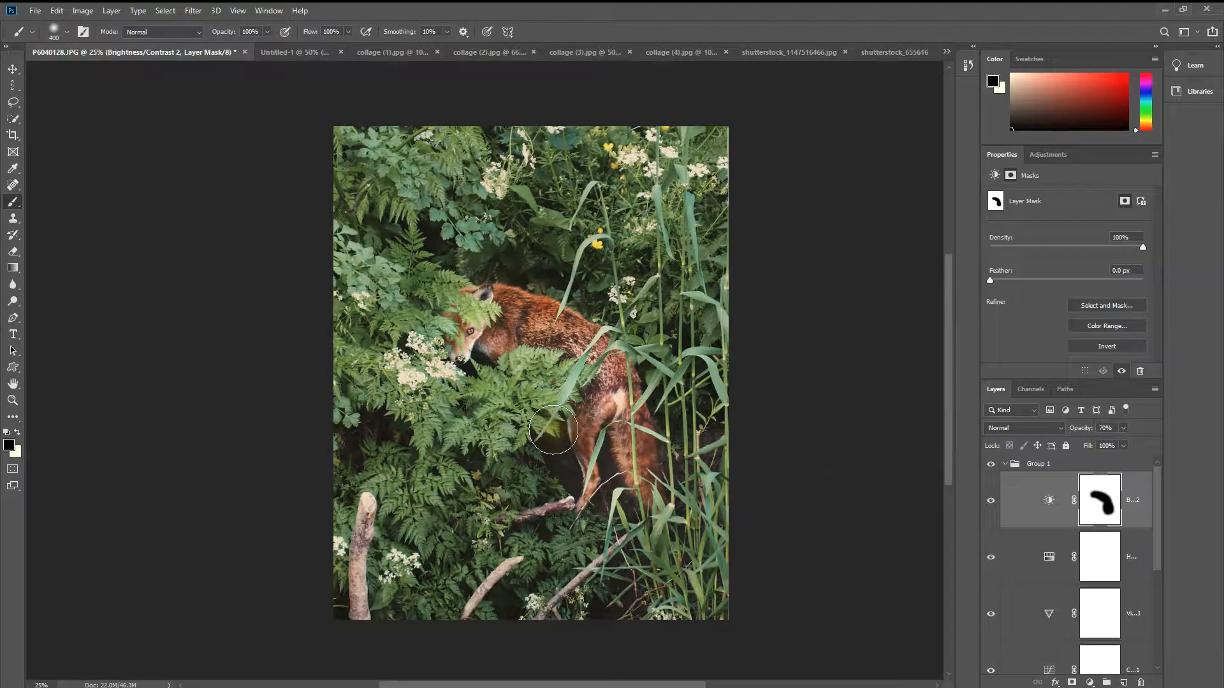
# Step: Enlarge the brush to 2700 px
pyautogui.click(459, 347)
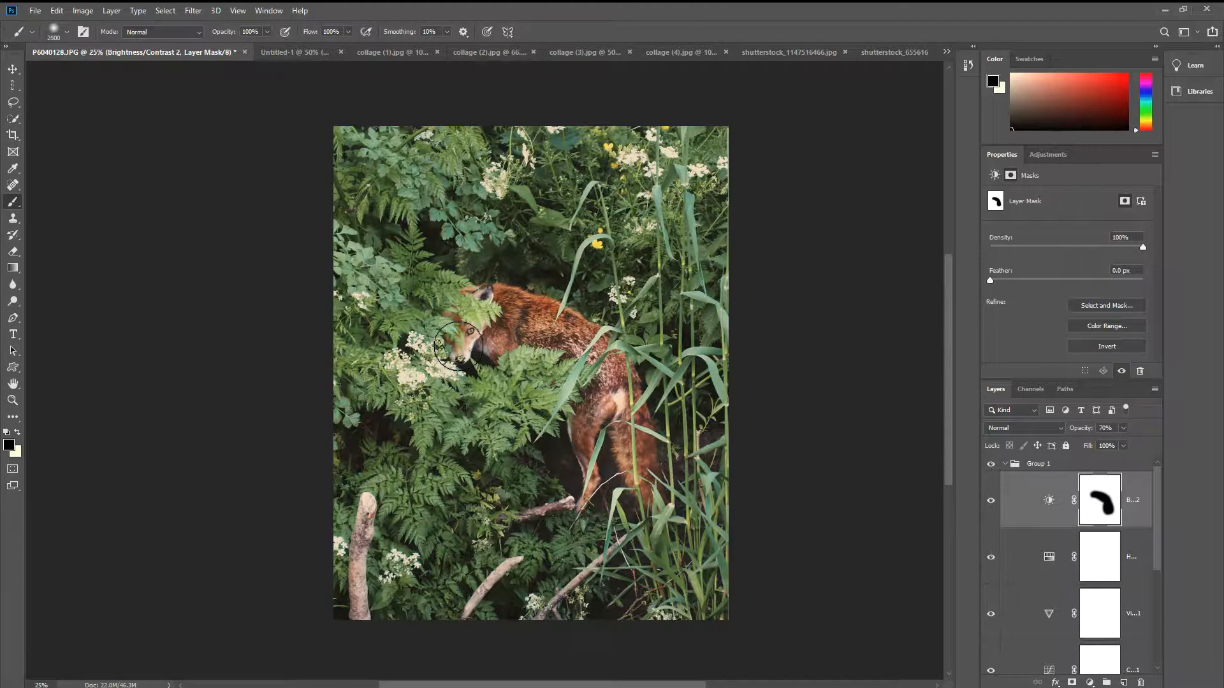
pyautogui.click(1105, 298)
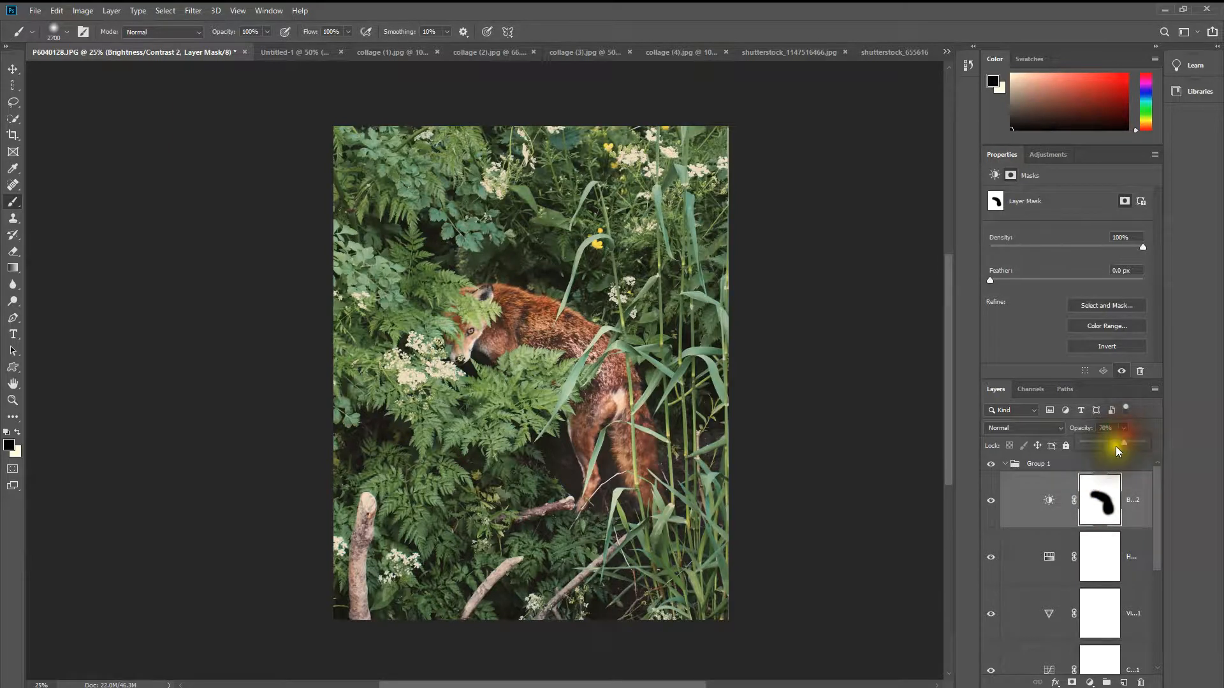
# Step: Raise the Brightness/Contrast layer's opacity to 100% and set its brightness to -76
pyautogui.moveTo(1124, 444); pyautogui.dragTo(1155, 417)
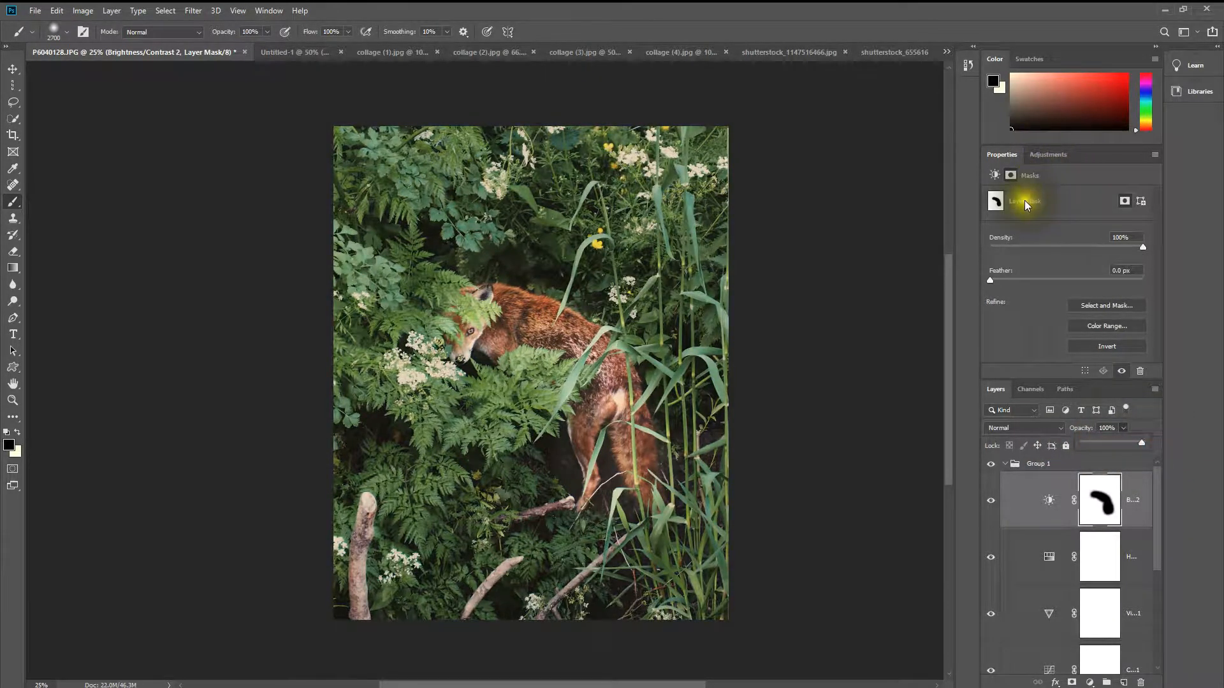
pyautogui.click(1043, 500)
pyautogui.moveTo(1032, 230); pyautogui.dragTo(1020, 229)
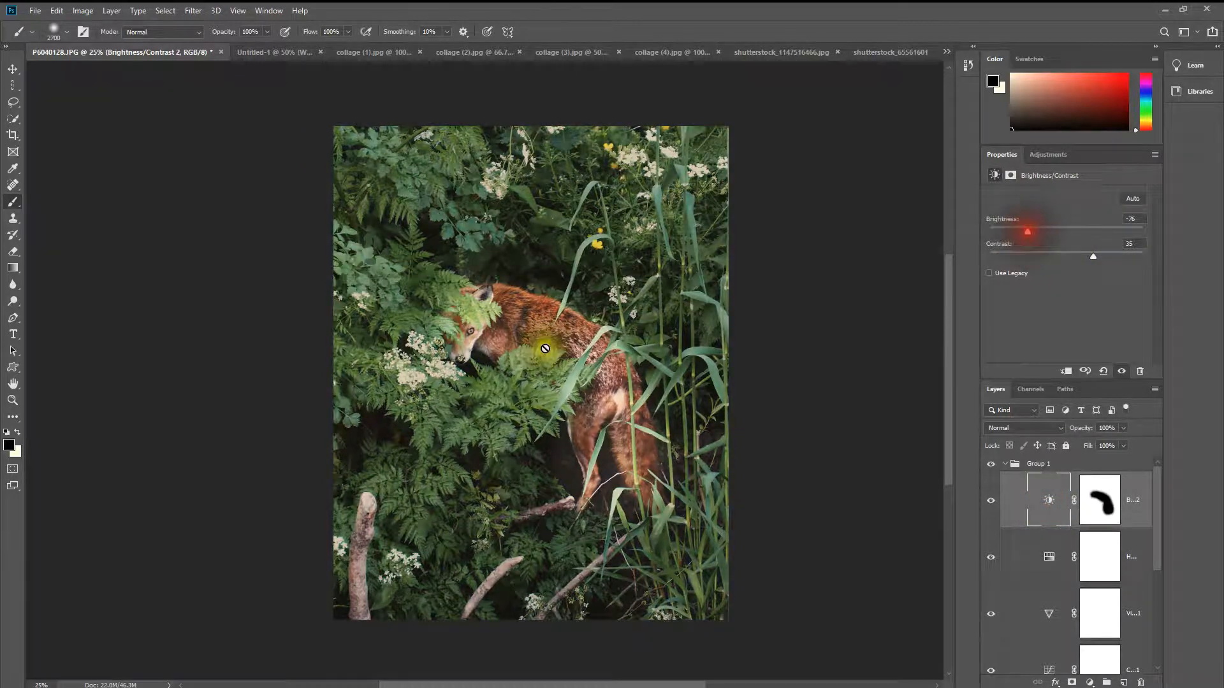
# Step: Paint black with the large soft brush over the centre of the Brightness/Contrast mask, leaving the darkening around the photo's edges
pyautogui.click(1097, 500)
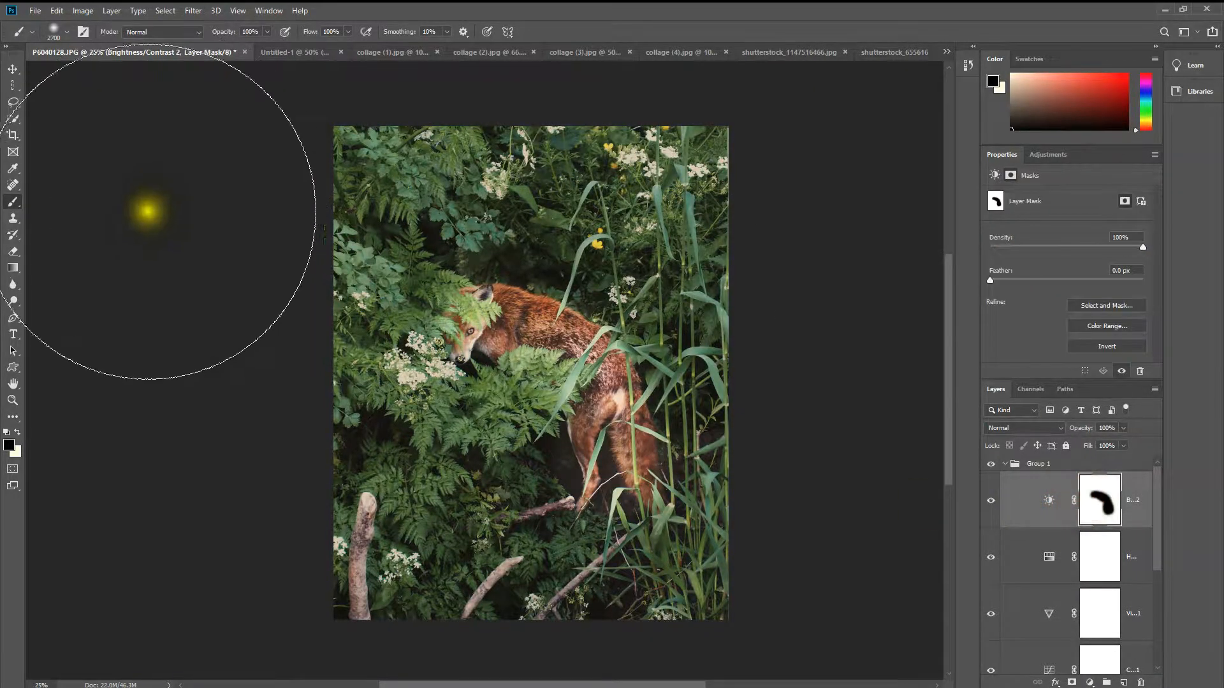
pyautogui.moveTo(507, 355)
pyautogui.mouseDown()
pyautogui.moveTo(539, 364)
pyautogui.moveTo(538, 350)
pyautogui.moveTo(539, 408)
pyautogui.mouseUp()
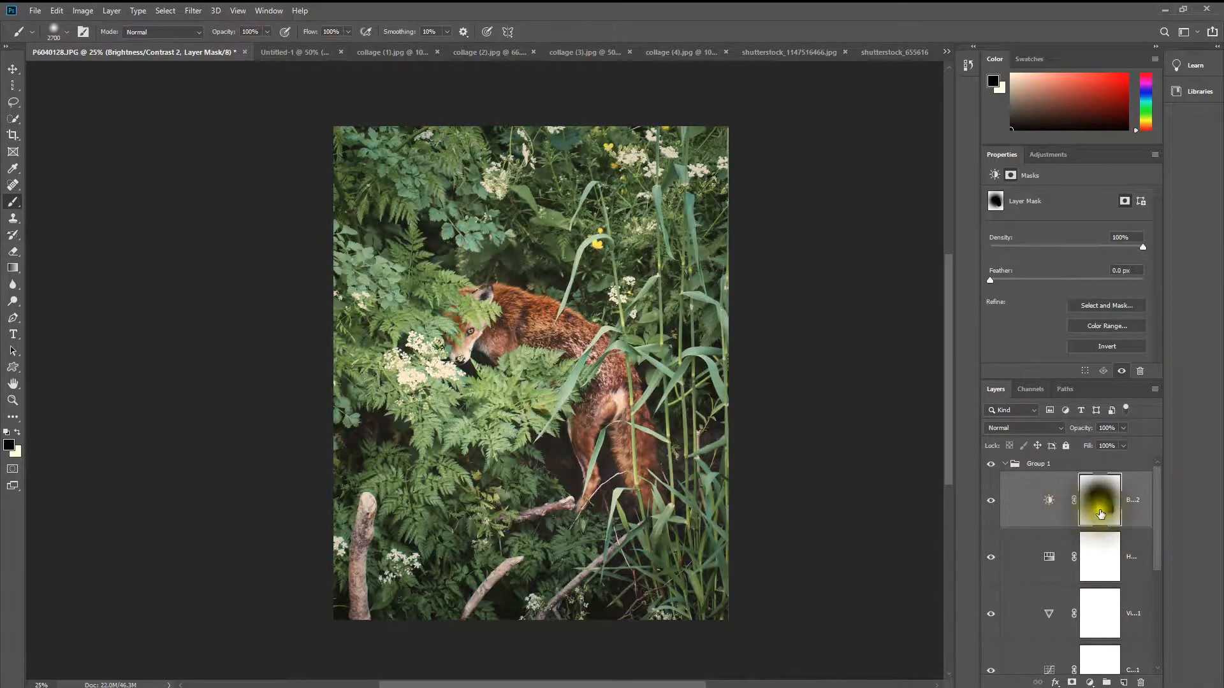
# Step: Paint more black over the centre of the Brightness/Contrast 2 mask and compare the fox photo with and without that layer
pyautogui.moveTo(533, 381)
pyautogui.mouseDown()
pyautogui.moveTo(547, 382)
pyautogui.moveTo(520, 382)
pyautogui.mouseUp()
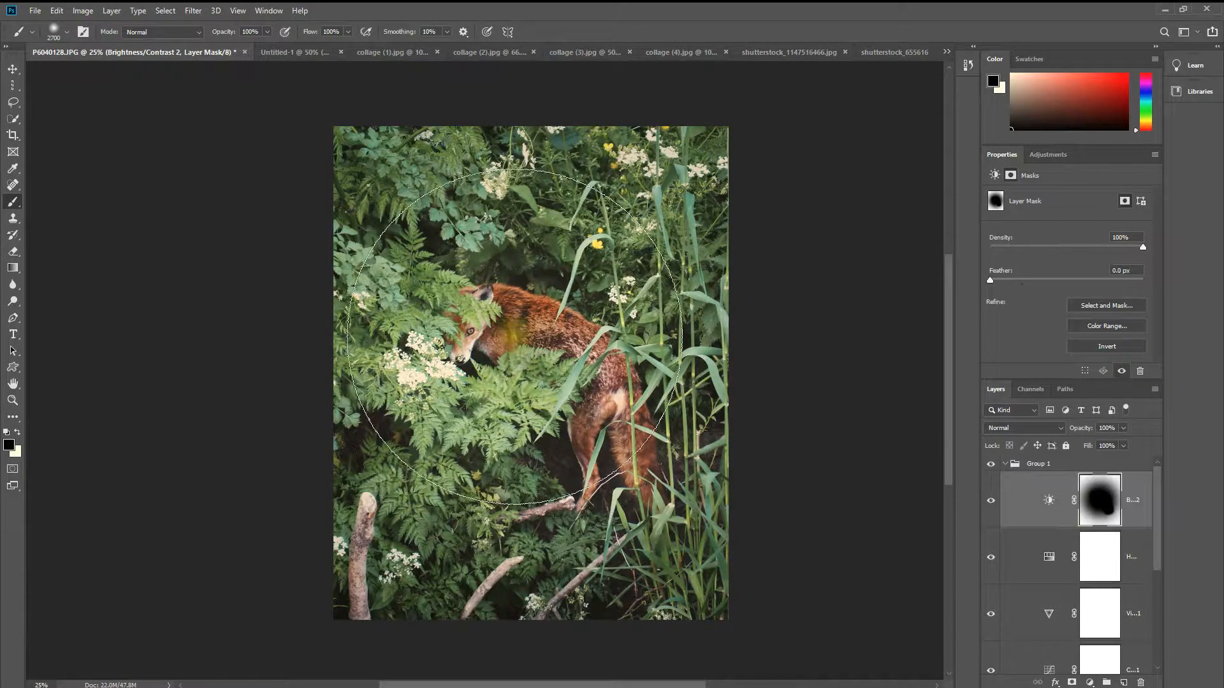
pyautogui.click(991, 501)
pyautogui.click(992, 501)
pyautogui.click(991, 501)
pyautogui.click(991, 501)
pyautogui.click(992, 501)
pyautogui.click(992, 501)
pyautogui.click(992, 501)
pyautogui.click(992, 501)
pyautogui.click(992, 501)
pyautogui.click(992, 501)
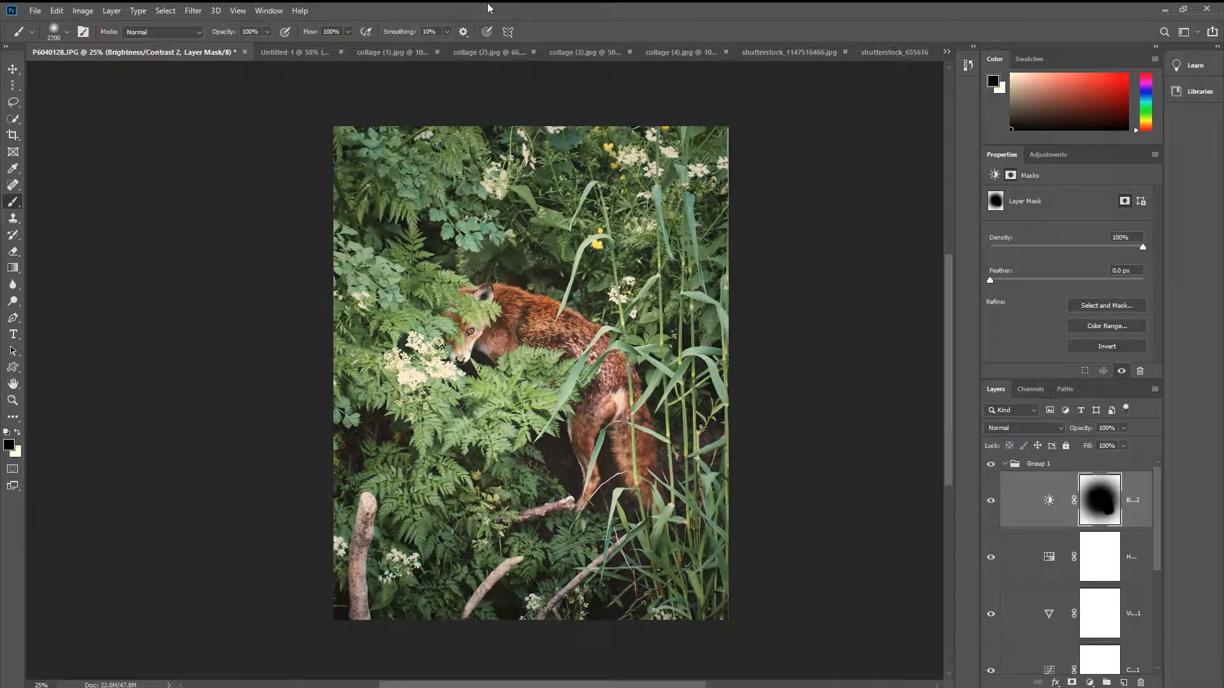
# Step: Collapse Group 1 and compare the fox photo with and without all its adjustments by switching the group's visibility
pyautogui.scroll(-1, 998, 470)
pyautogui.scroll(1, 998, 470)
pyautogui.click(992, 465)
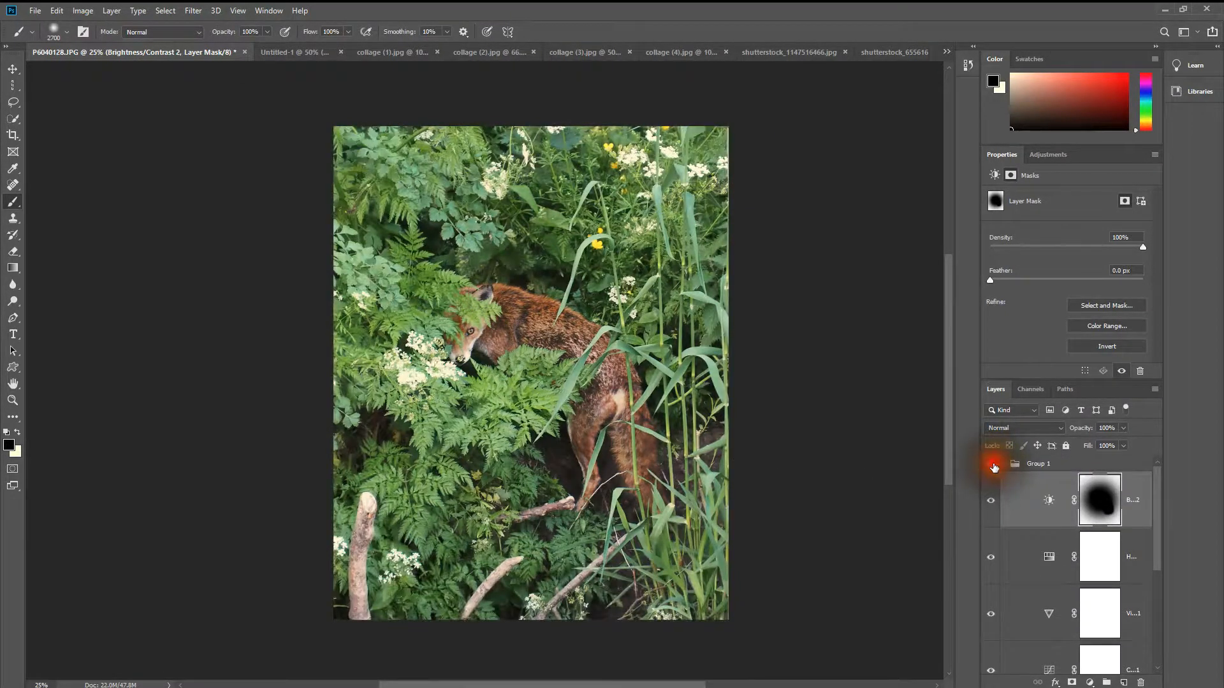
pyautogui.click(992, 466)
pyautogui.click(1005, 464)
pyautogui.click(991, 464)
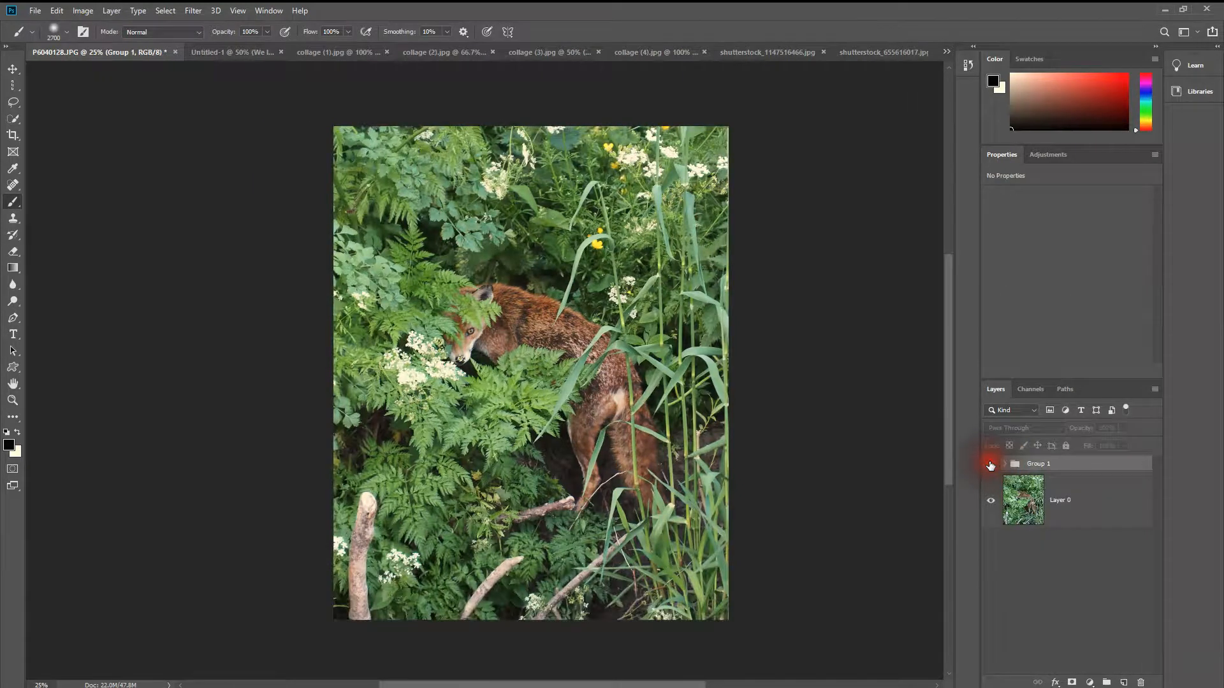
pyautogui.click(990, 466)
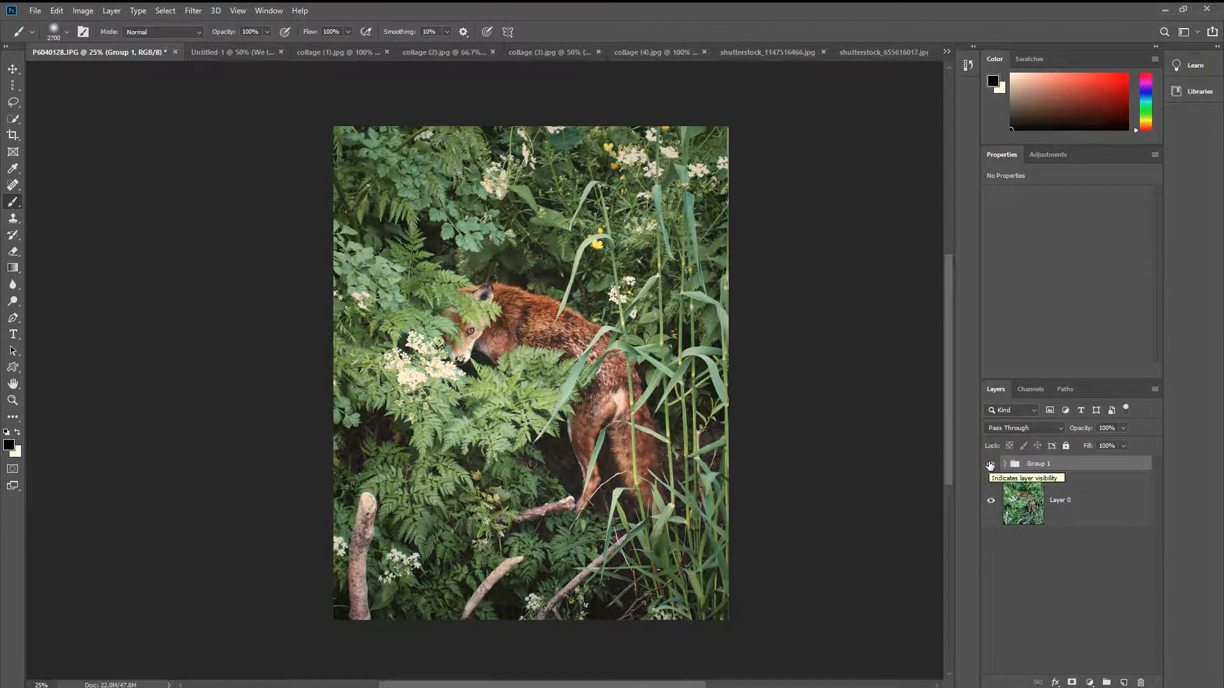
pyautogui.click(991, 465)
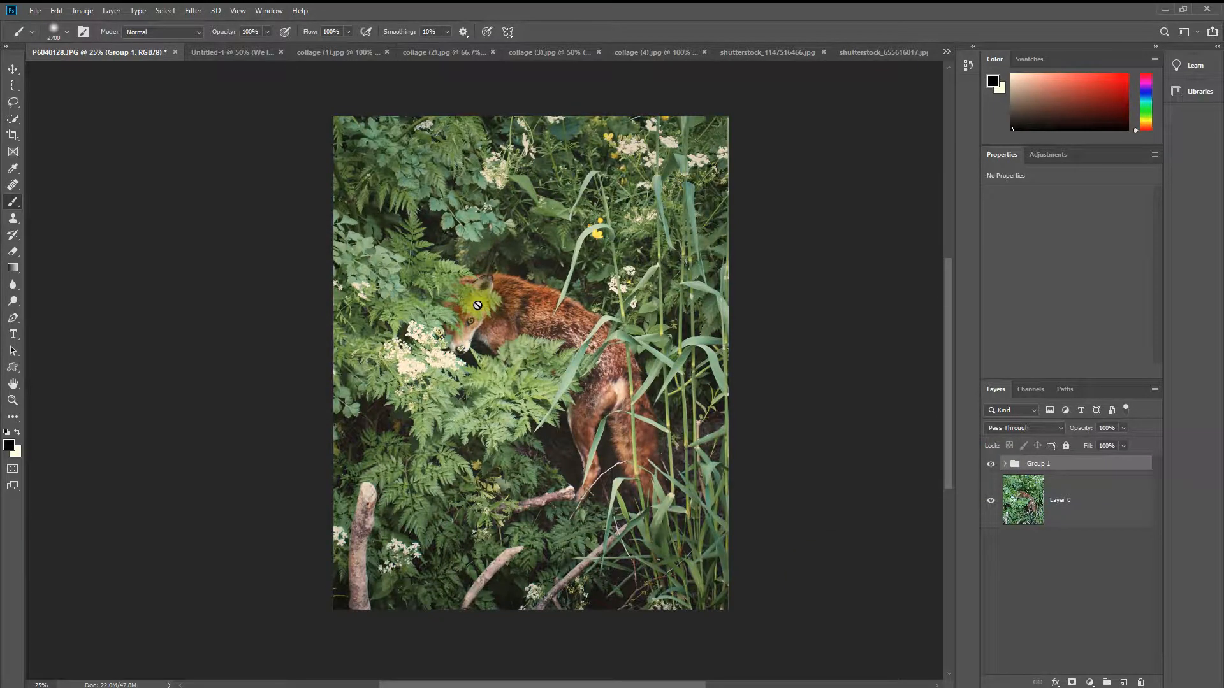
pyautogui.click(991, 464)
pyautogui.click(991, 464)
pyautogui.click(990, 465)
pyautogui.click(990, 465)
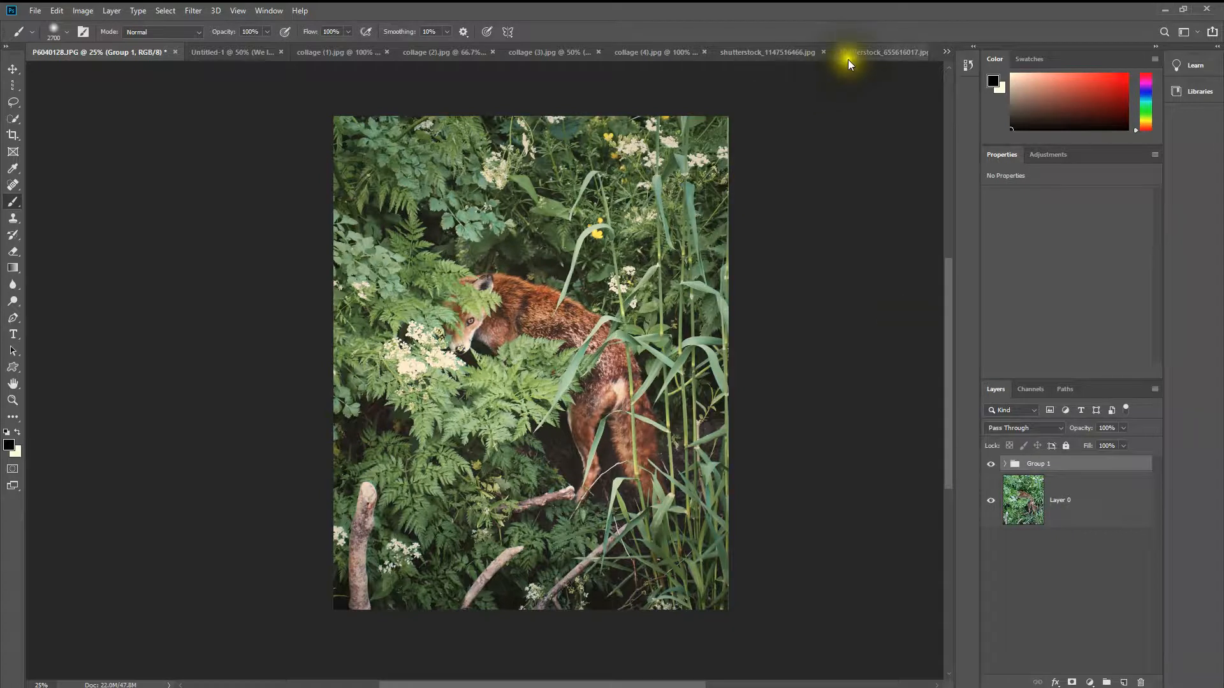
# Step: Switch to the web browser, open Unsplash from the Google results and browse the photos on its home page
pyautogui.click(770, 52)
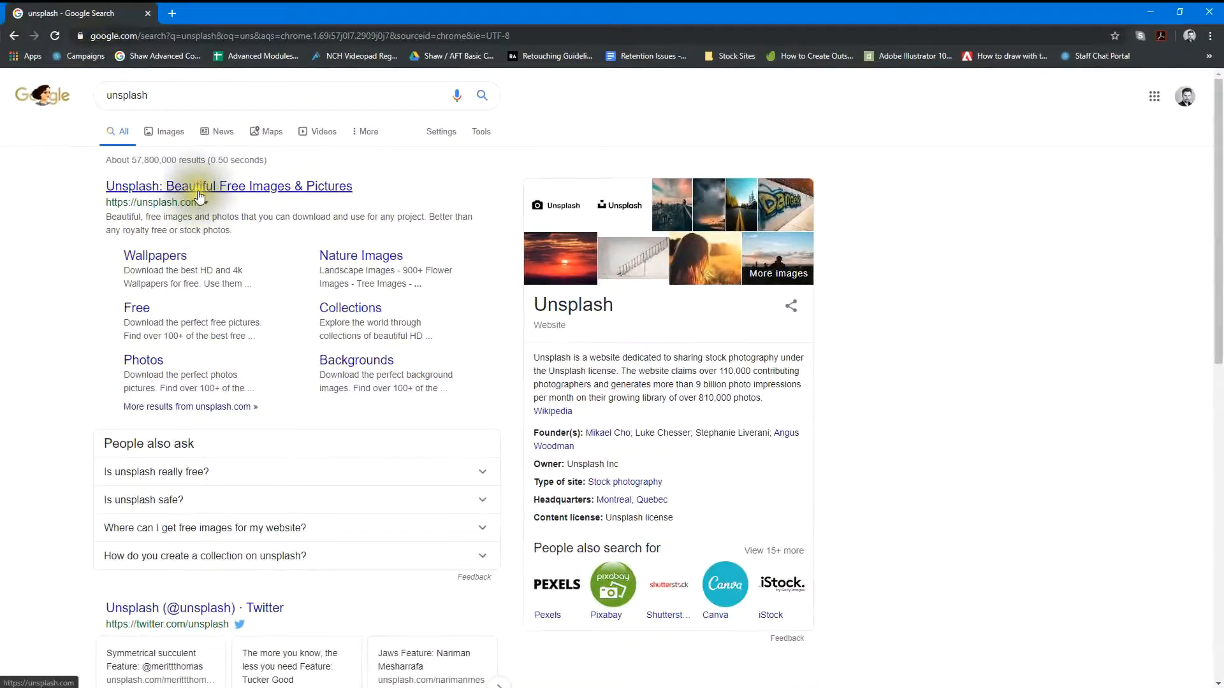
pyautogui.click(200, 197)
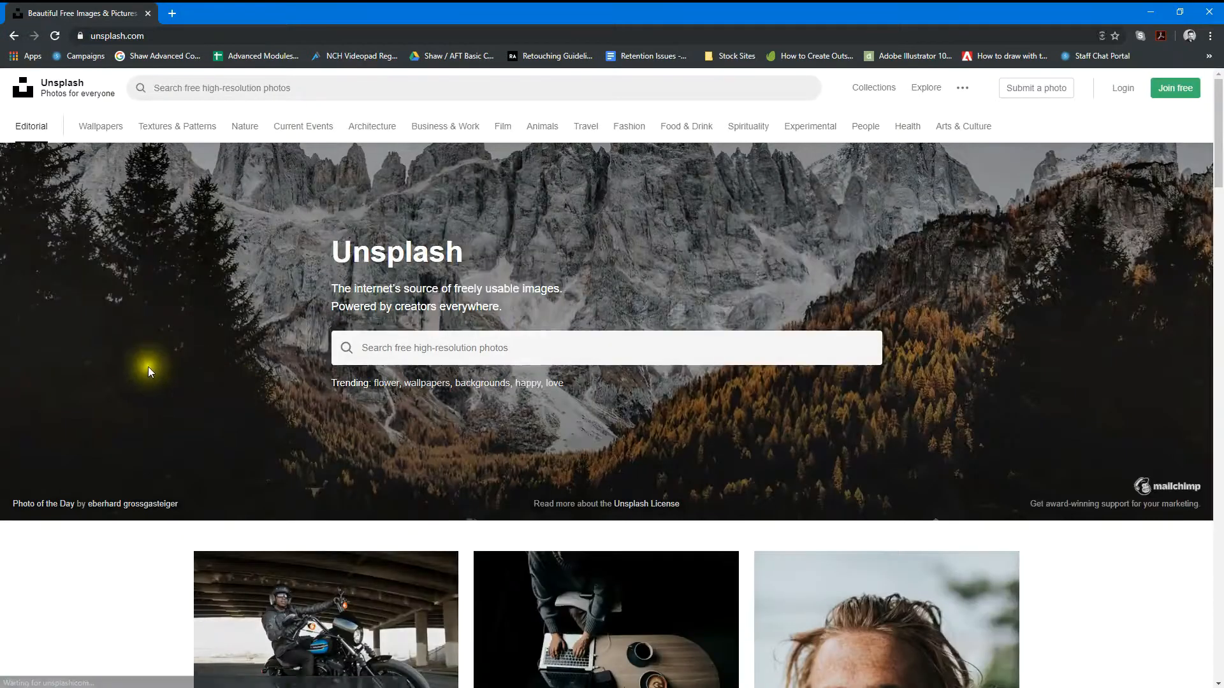
pyautogui.scroll(-5, 147, 395)
pyautogui.scroll(-12, 148, 421)
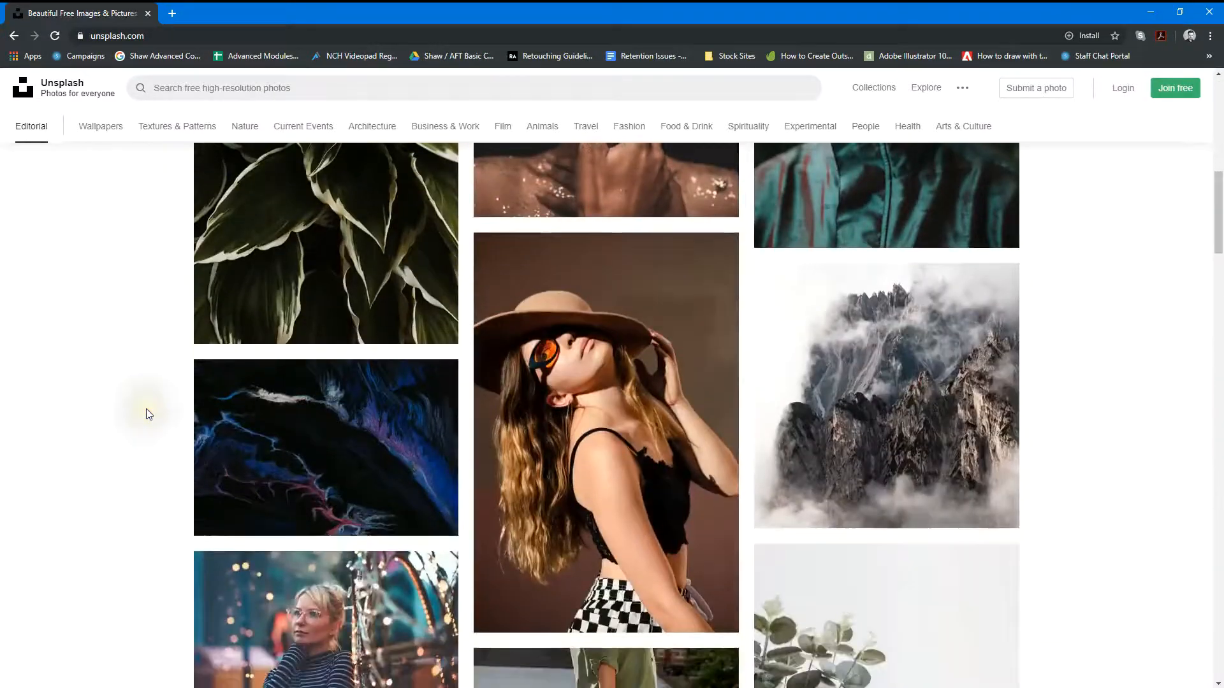
pyautogui.scroll(-5, 147, 405)
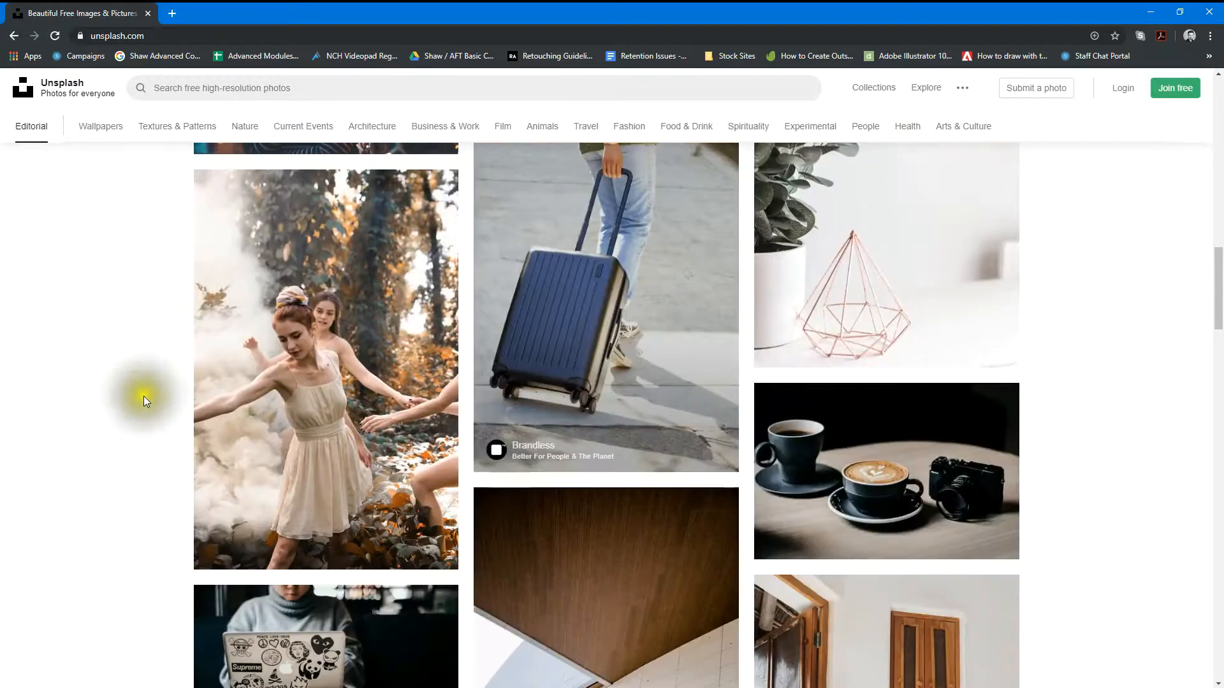
pyautogui.scroll(-15, 150, 415)
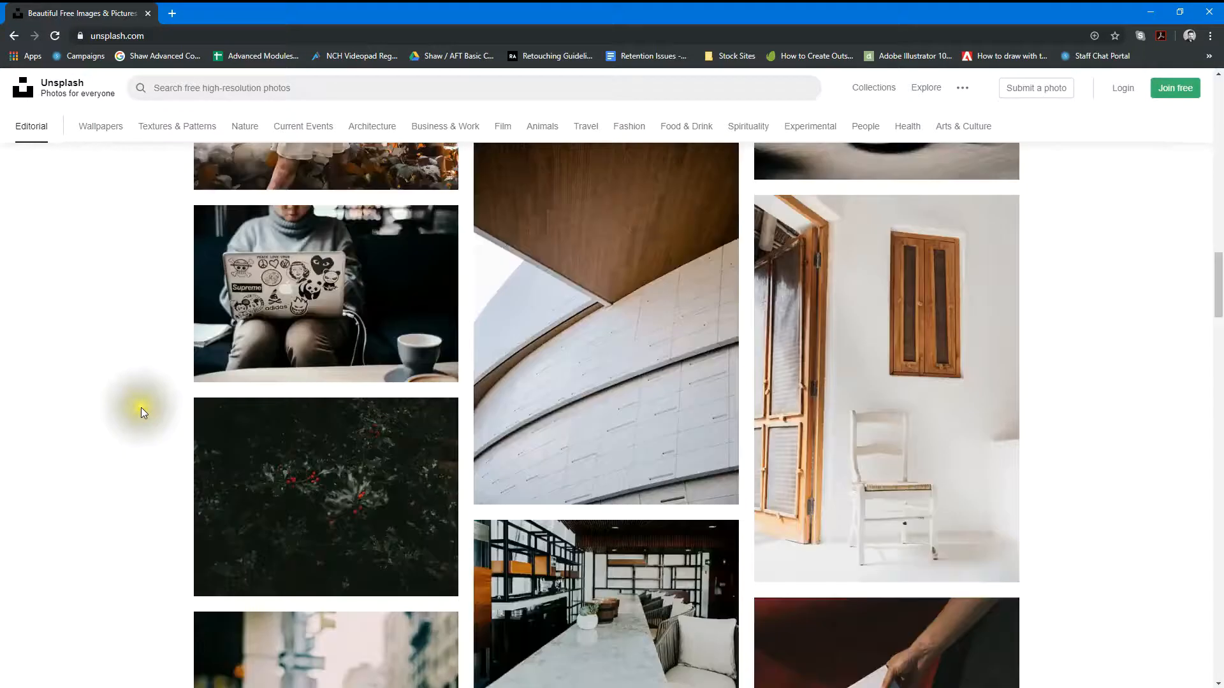
pyautogui.scroll(20, 147, 406)
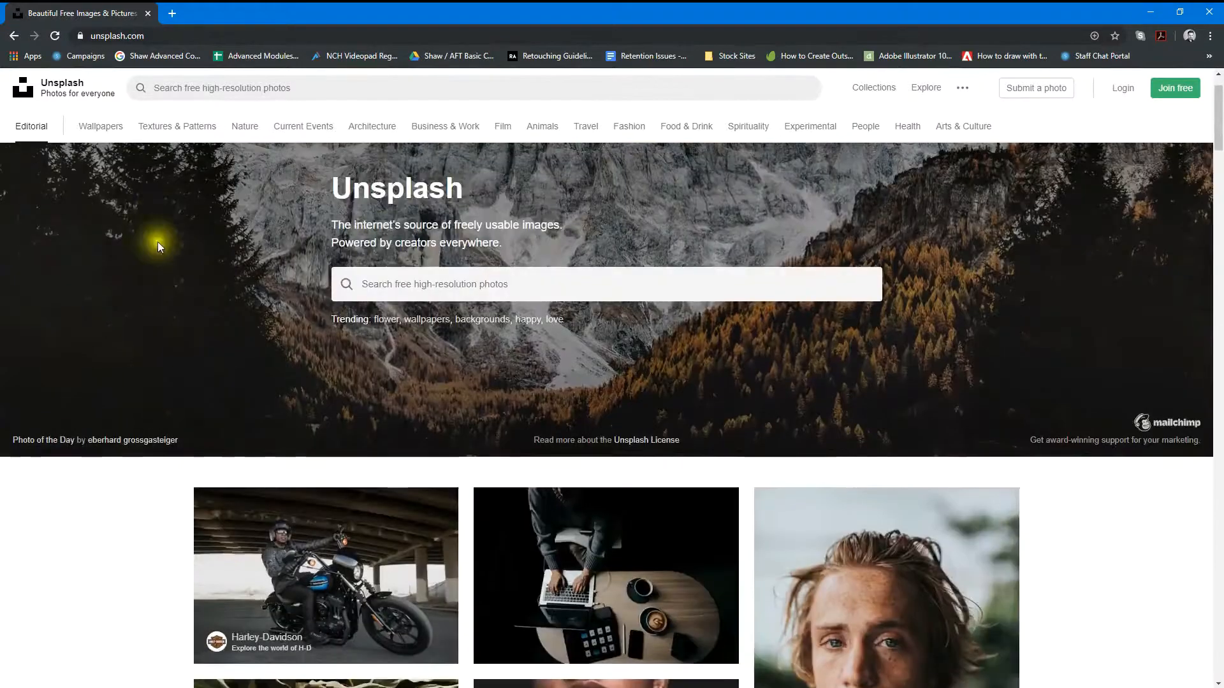
# Step: View Unsplash's photo categories from Wallpapers and Textures & Patterns through Nature, Current Events and Architecture to Business & Work
pyautogui.click(102, 125)
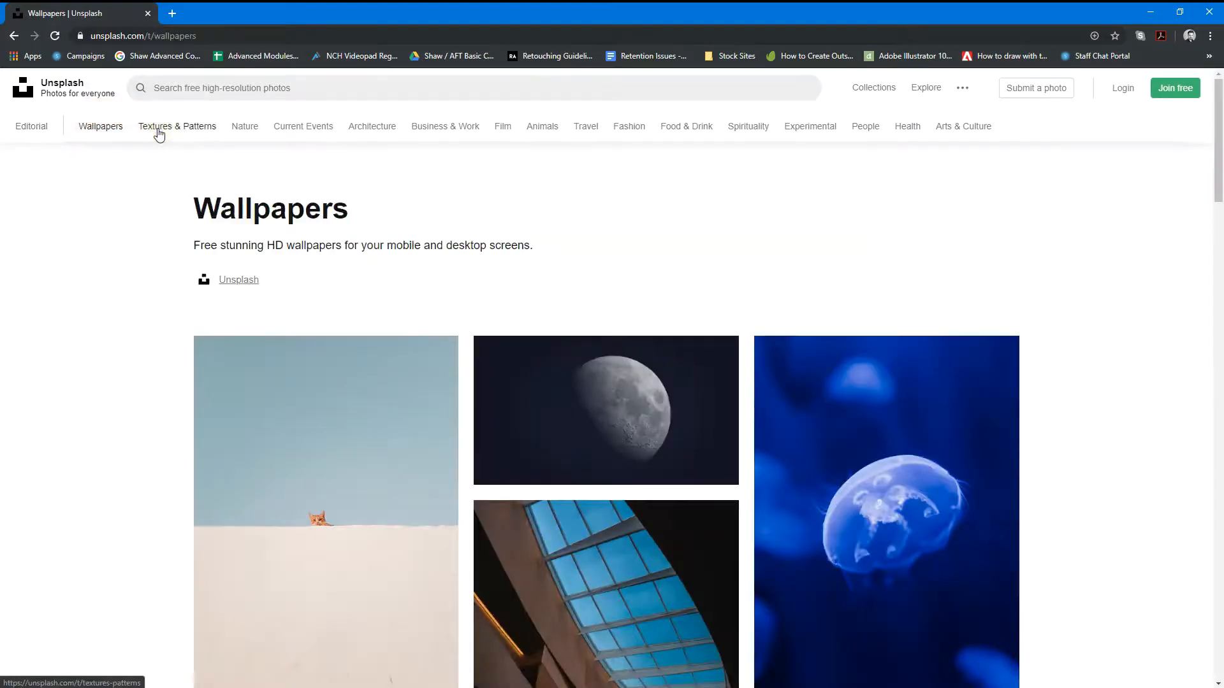
pyautogui.click(159, 133)
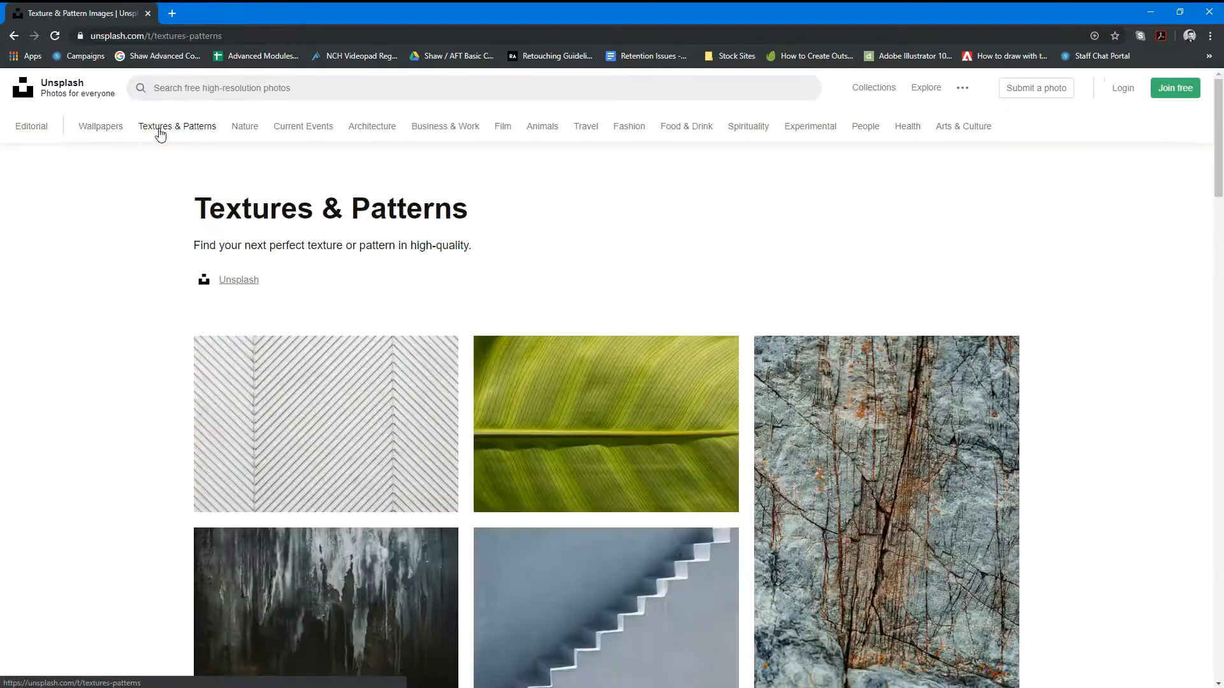
pyautogui.click(248, 127)
pyautogui.click(294, 125)
pyautogui.click(354, 128)
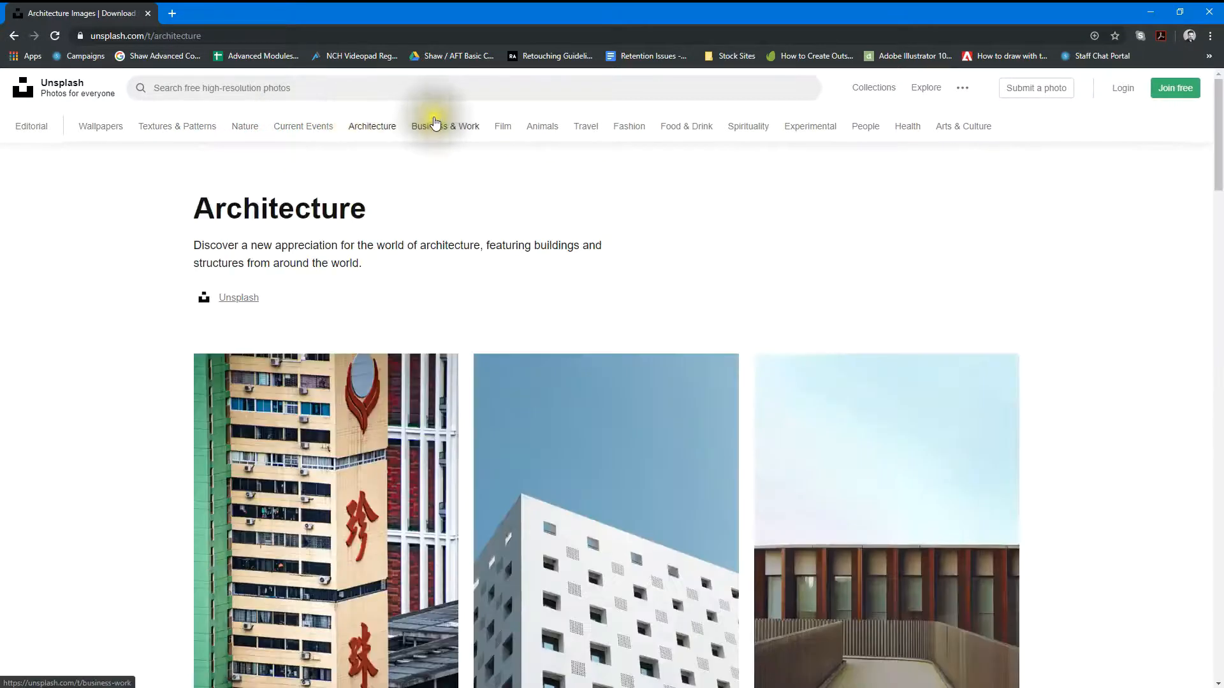
pyautogui.click(438, 128)
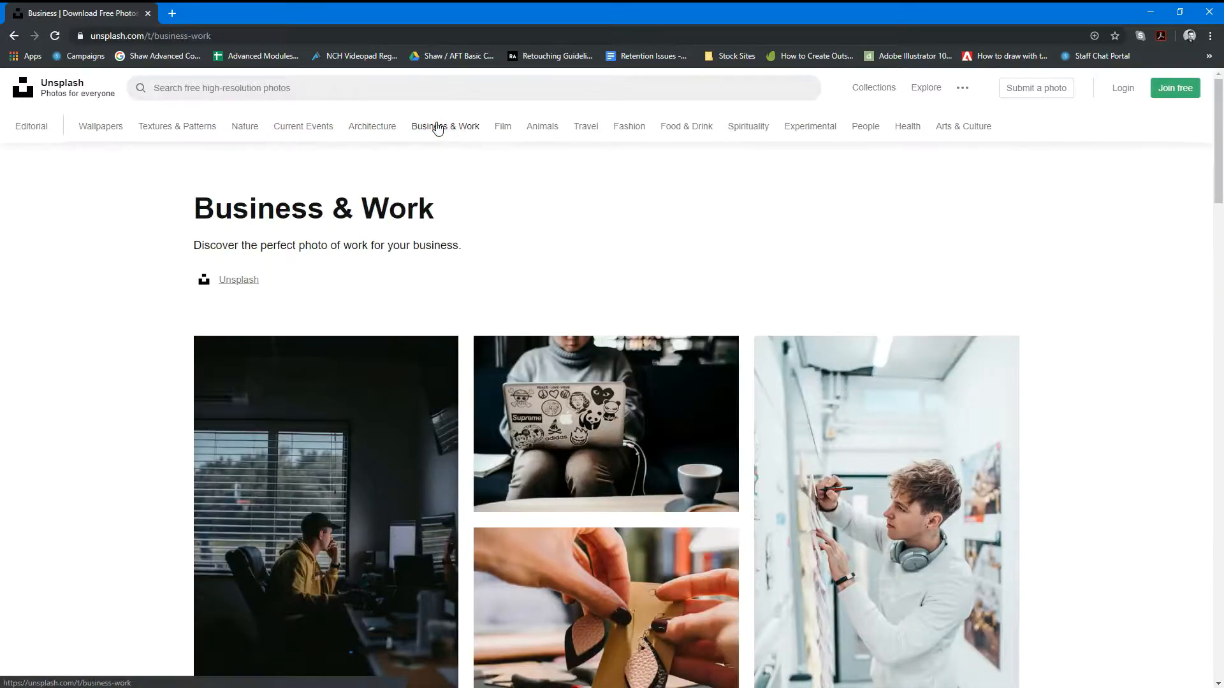
# Step: Search the web for "pexels" and open the Pexels website
pyautogui.click(338, 36)
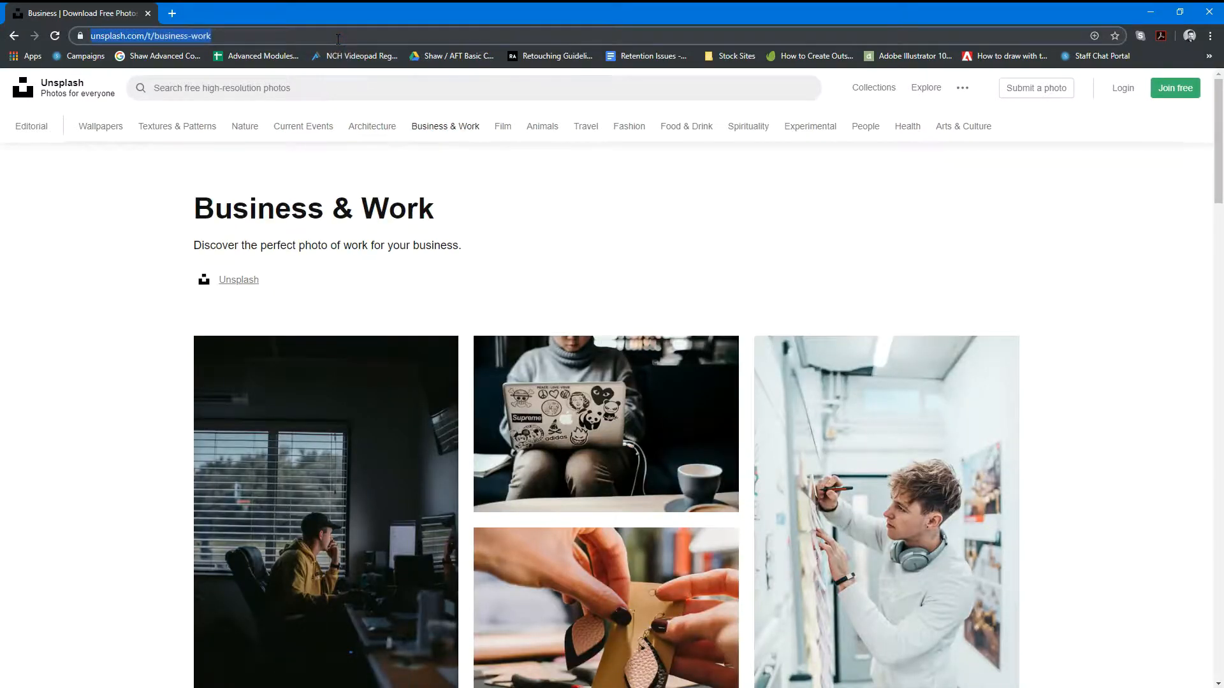
pyautogui.write('pexle')
pyautogui.press('BackSpace')
pyautogui.press('BackSpace')
pyautogui.write('els')
pyautogui.press('Return')
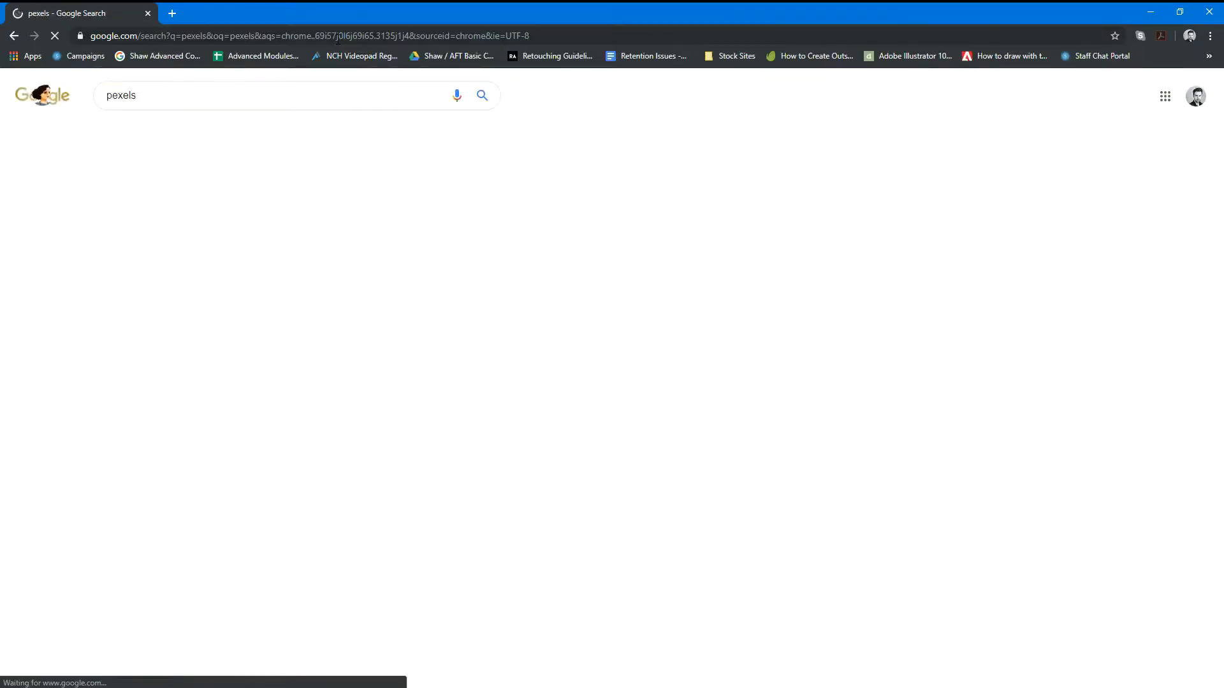
pyautogui.click(146, 186)
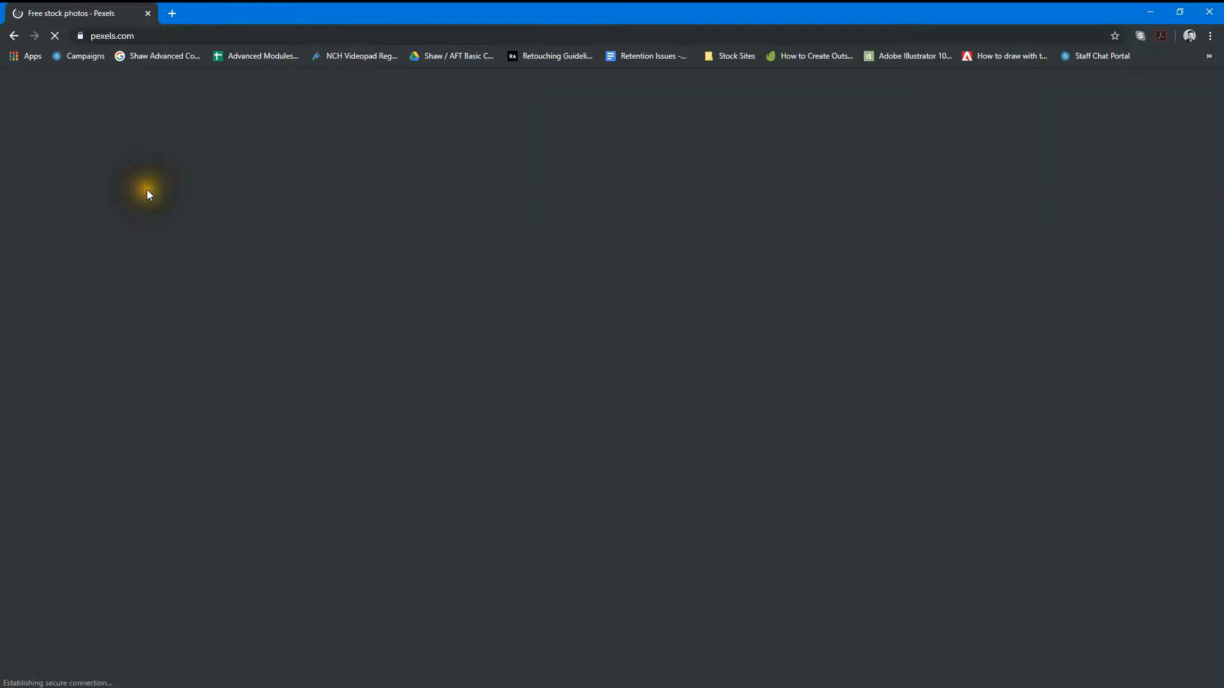
# Step: Browse the free stock photos on the Pexels home page
pyautogui.scroll(-12, 198, 383)
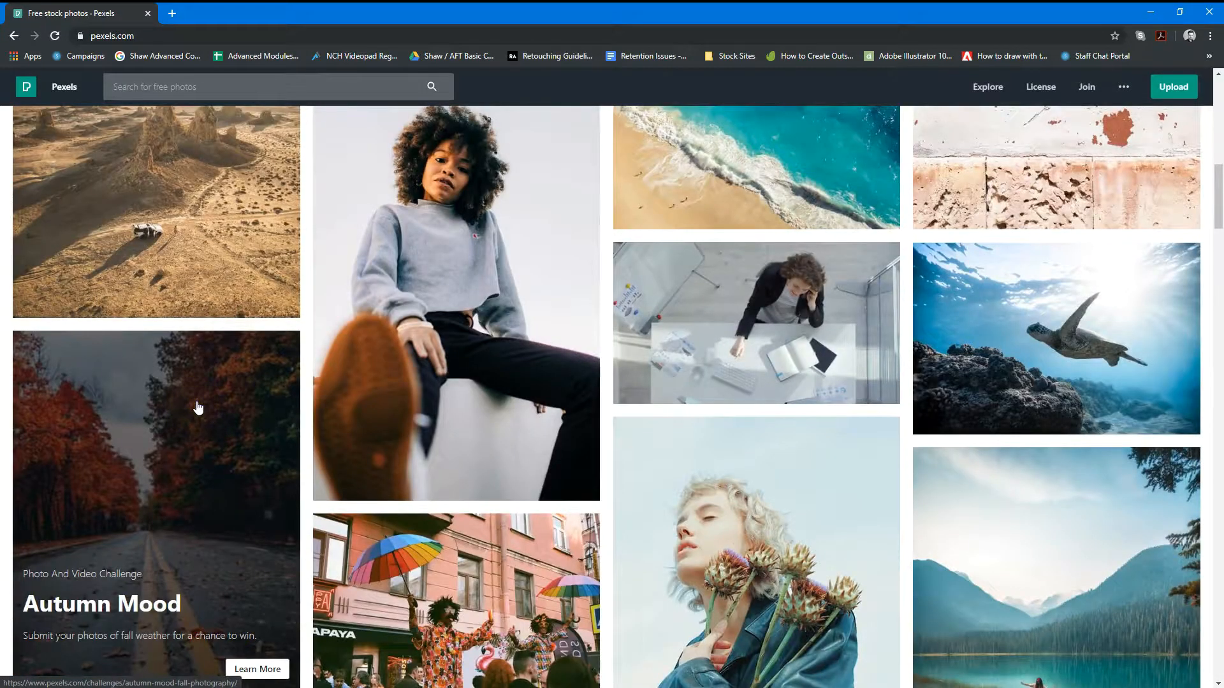
pyautogui.scroll(-10, 198, 408)
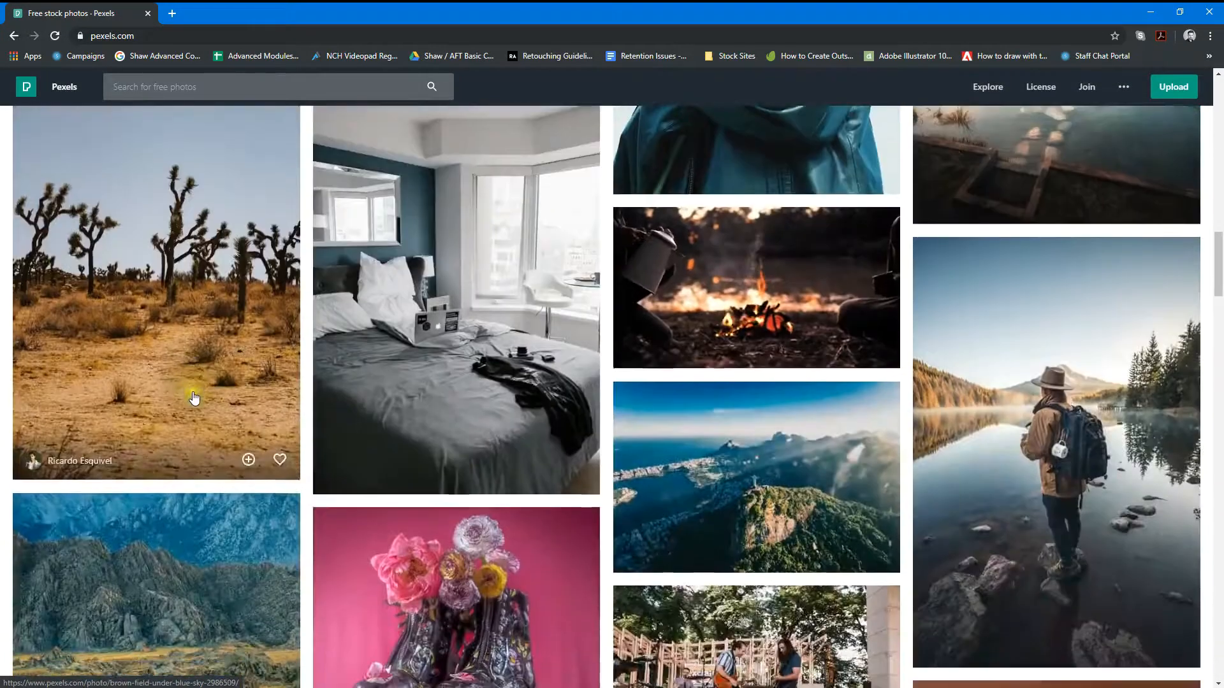
pyautogui.scroll(-15, 194, 398)
pyautogui.scroll(-10, 195, 397)
pyautogui.scroll(20, 538, 338)
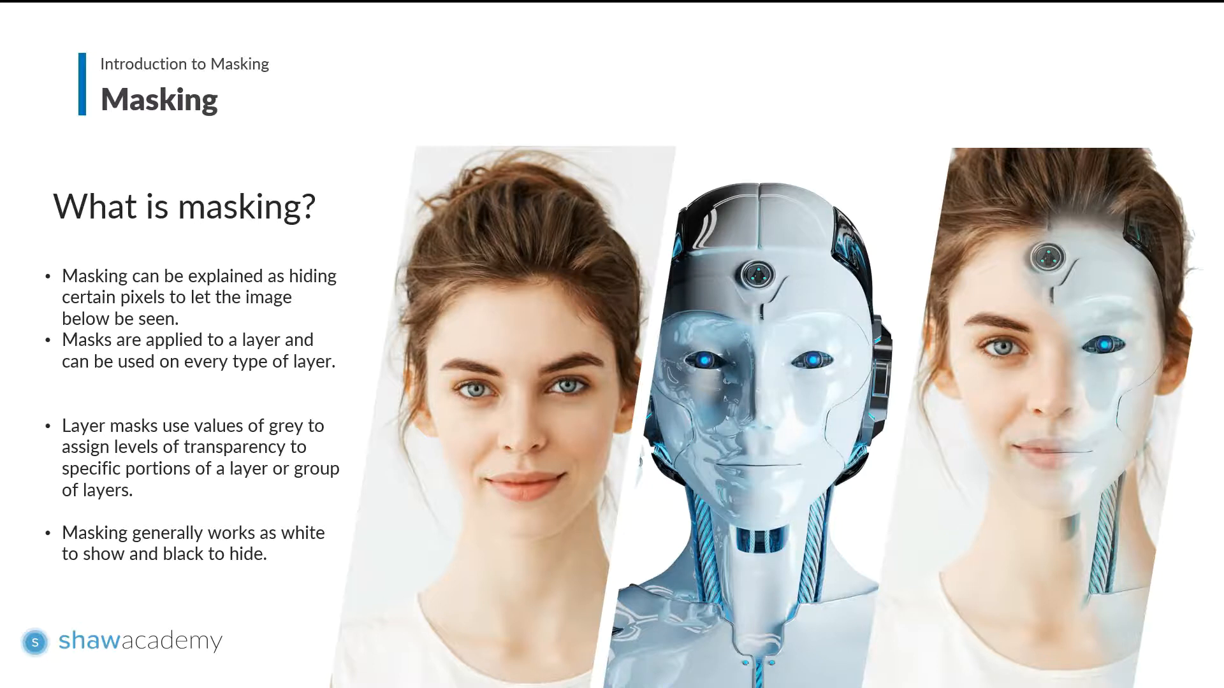
# Step: Bring up Freepik's free vectors page in the maximised browser window and look over the popular vectors
pyautogui.moveTo(1166, 146); pyautogui.dragTo(117, 24)
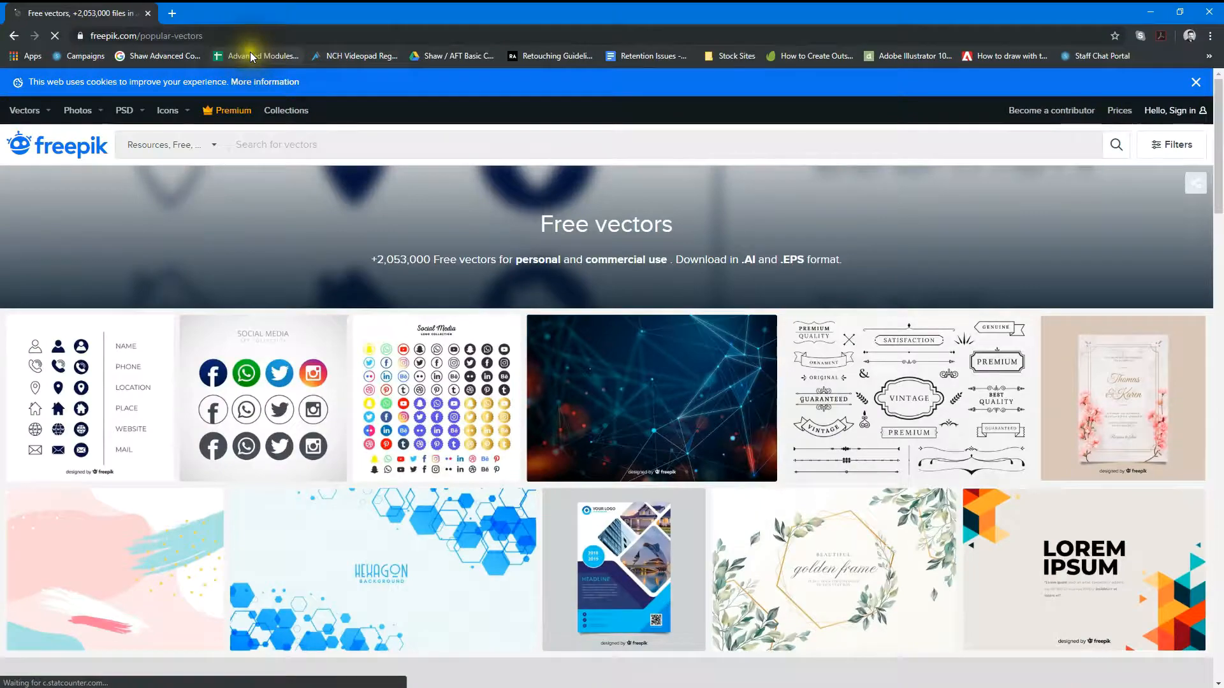
pyautogui.scroll(-3, 576, 416)
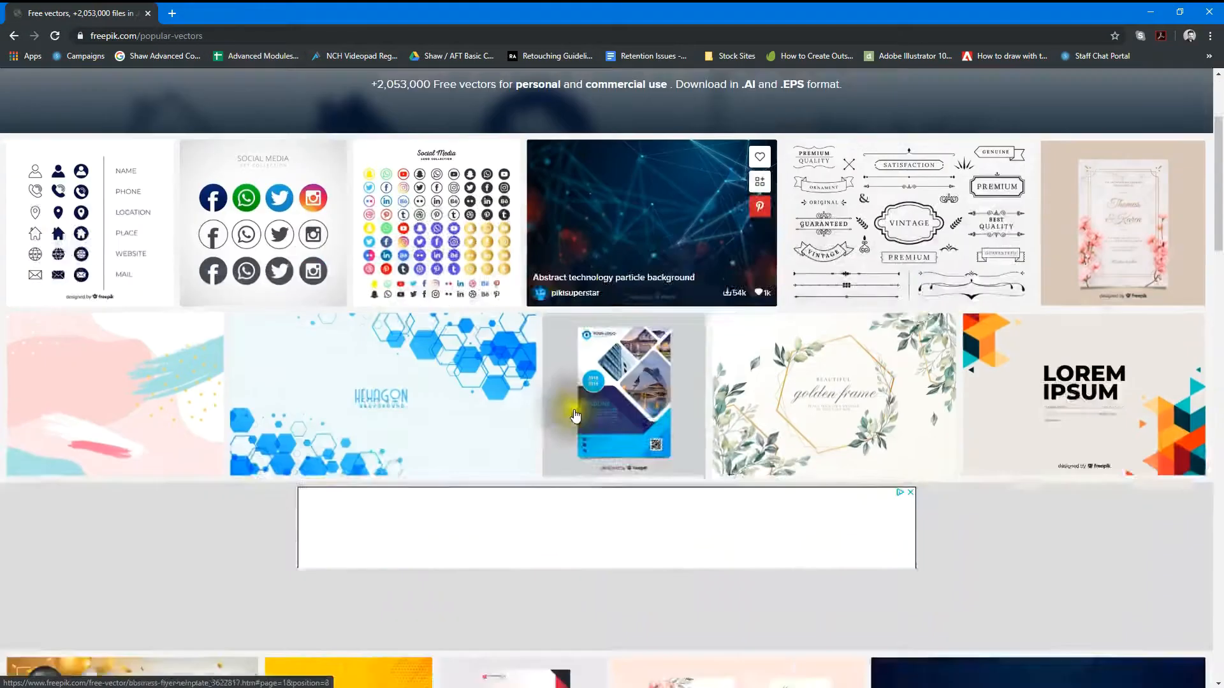
pyautogui.scroll(-6, 576, 416)
pyautogui.scroll(9, 337, 424)
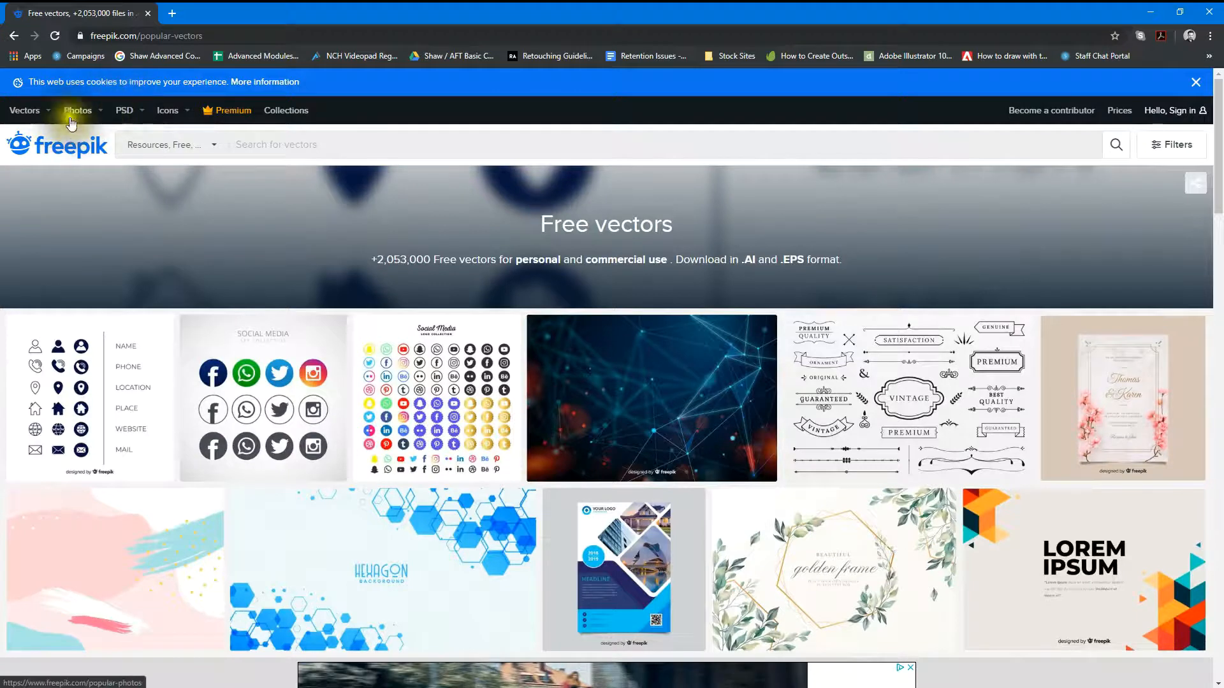
# Step: Open Freepik's Animals vectors category and examine the licence details of the premium "Woodland animals set"
pyautogui.moveTo(76, 115)
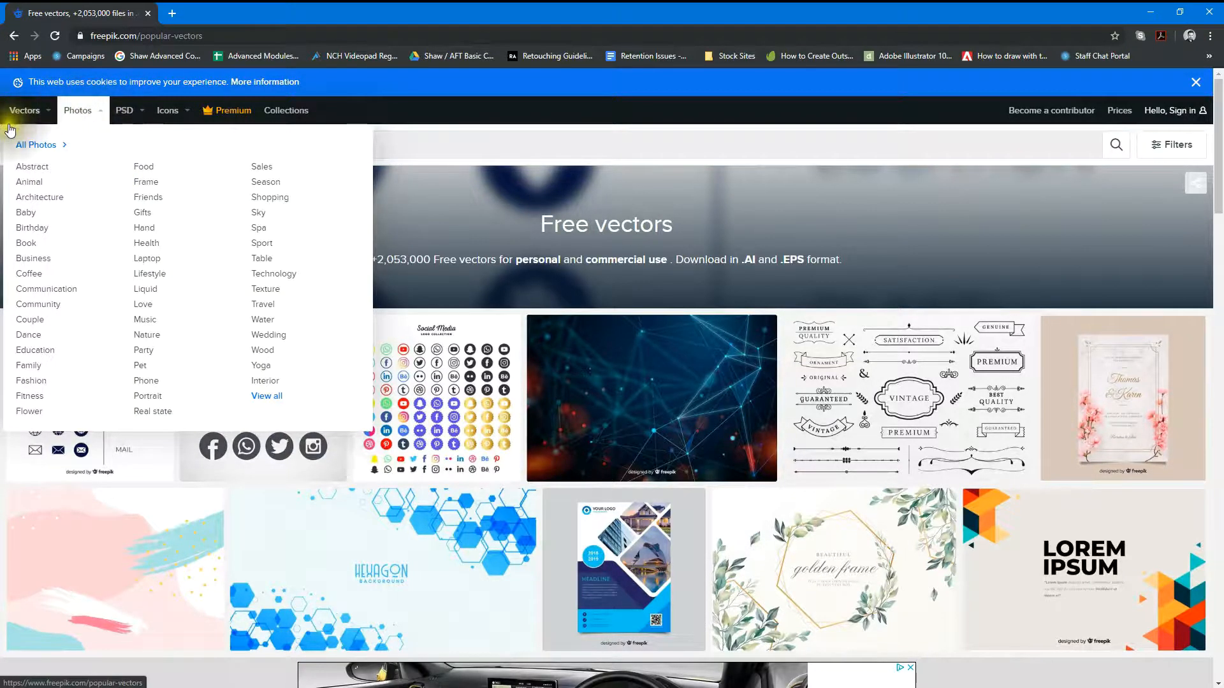
pyautogui.moveTo(26, 113)
pyautogui.click(49, 167)
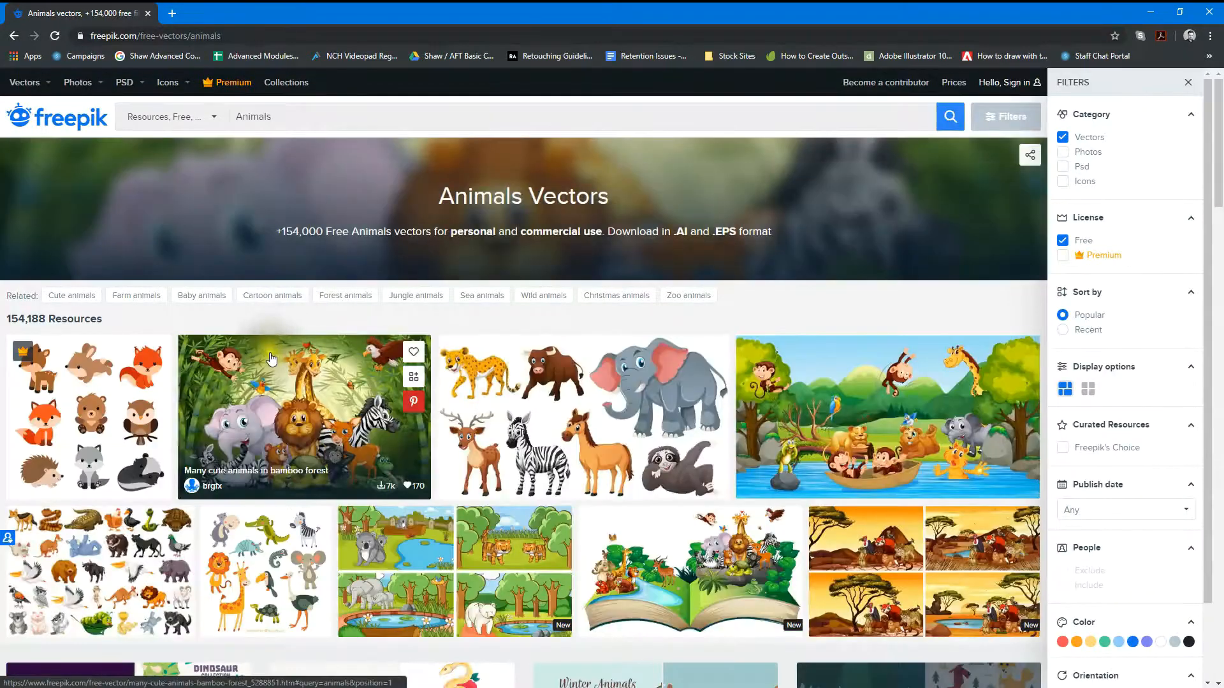
pyautogui.click(121, 382)
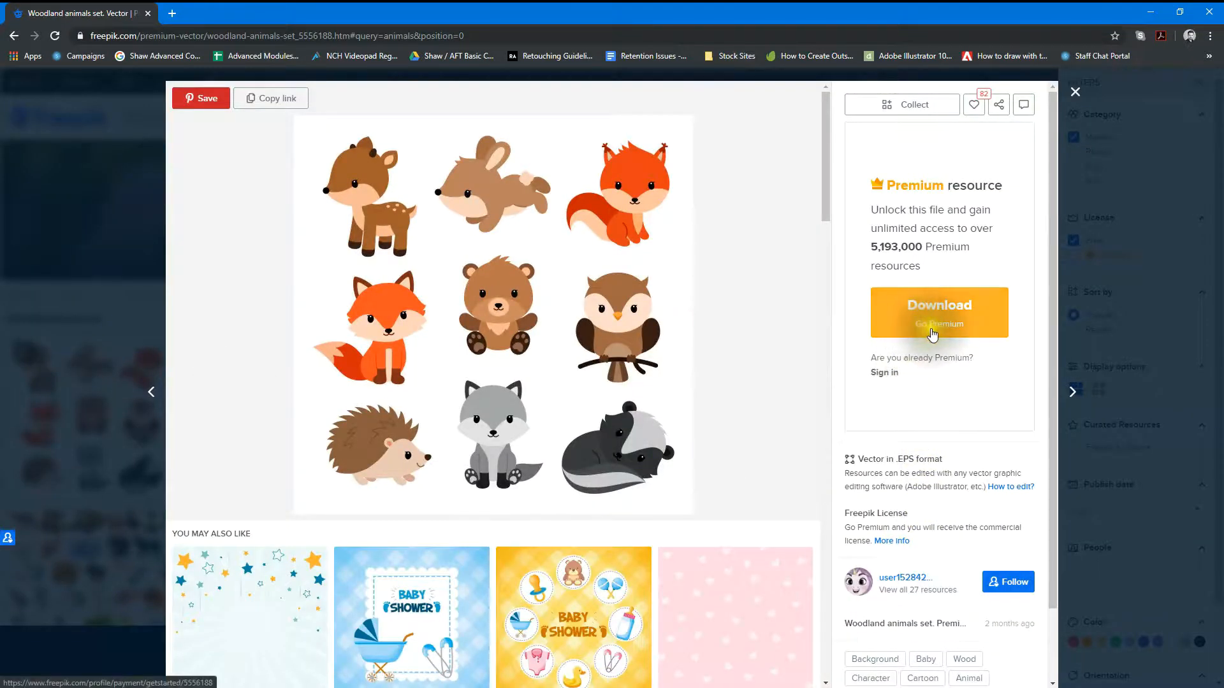
pyautogui.scroll(-2, 933, 339)
pyautogui.scroll(1, 943, 338)
pyautogui.scroll(-1, 984, 325)
pyautogui.scroll(2, 989, 322)
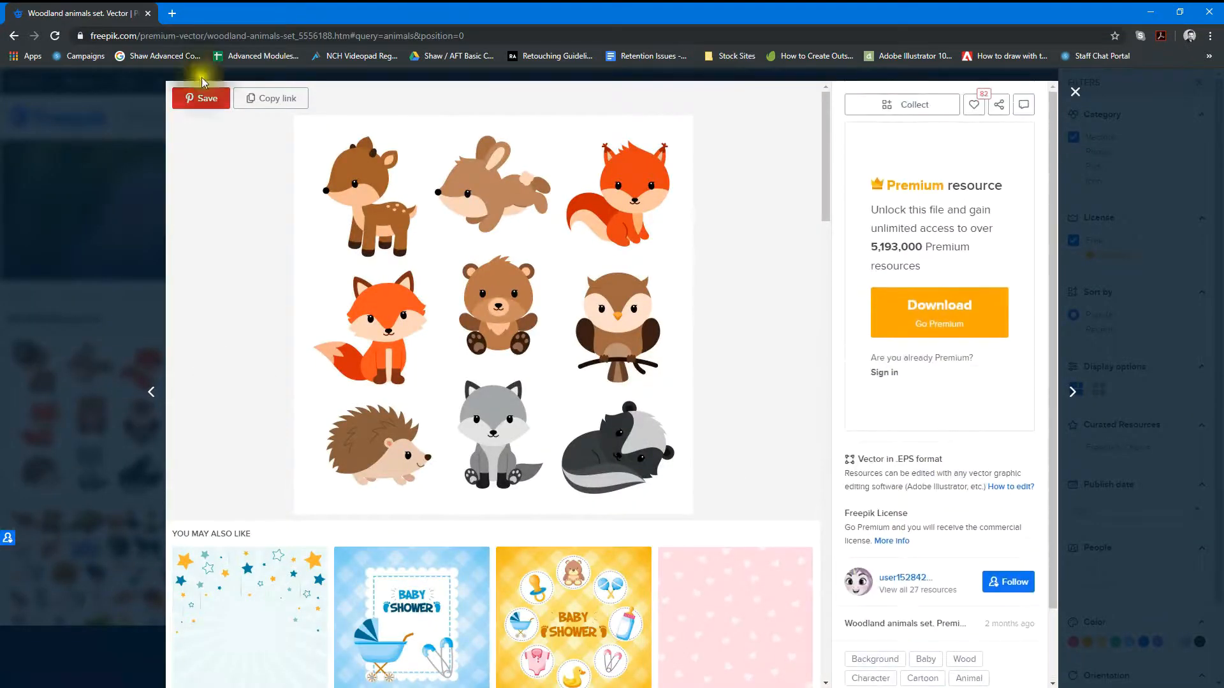
# Step: Return to the Animals vectors results and look through the free and premium resources and the filter options
pyautogui.click(14, 36)
pyautogui.scroll(-5, 603, 436)
pyautogui.scroll(-5, 599, 433)
pyautogui.scroll(-10, 350, 474)
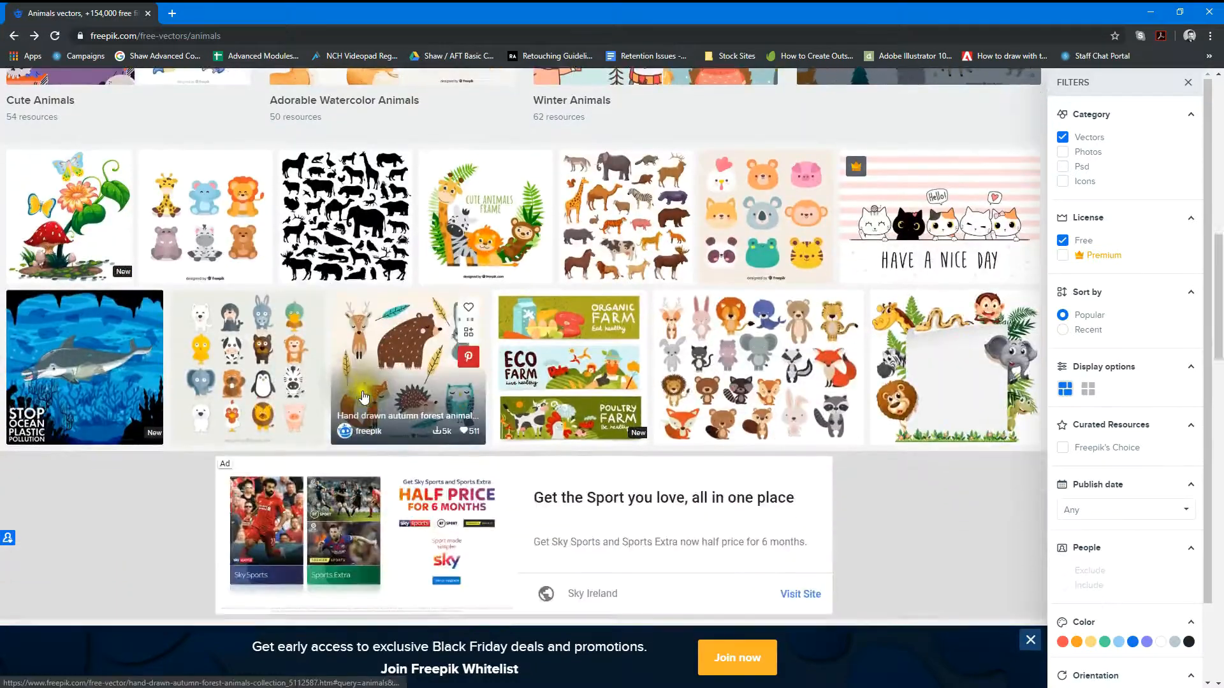
pyautogui.scroll(-5, 344, 445)
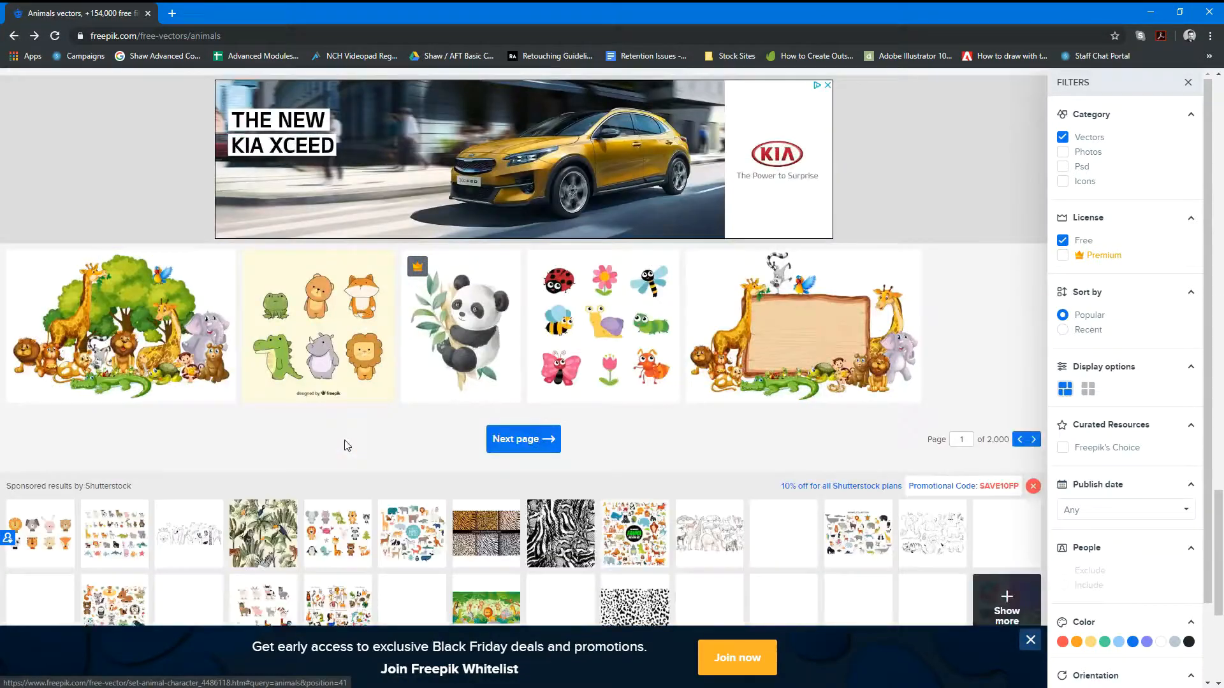
pyautogui.scroll(-3, 344, 442)
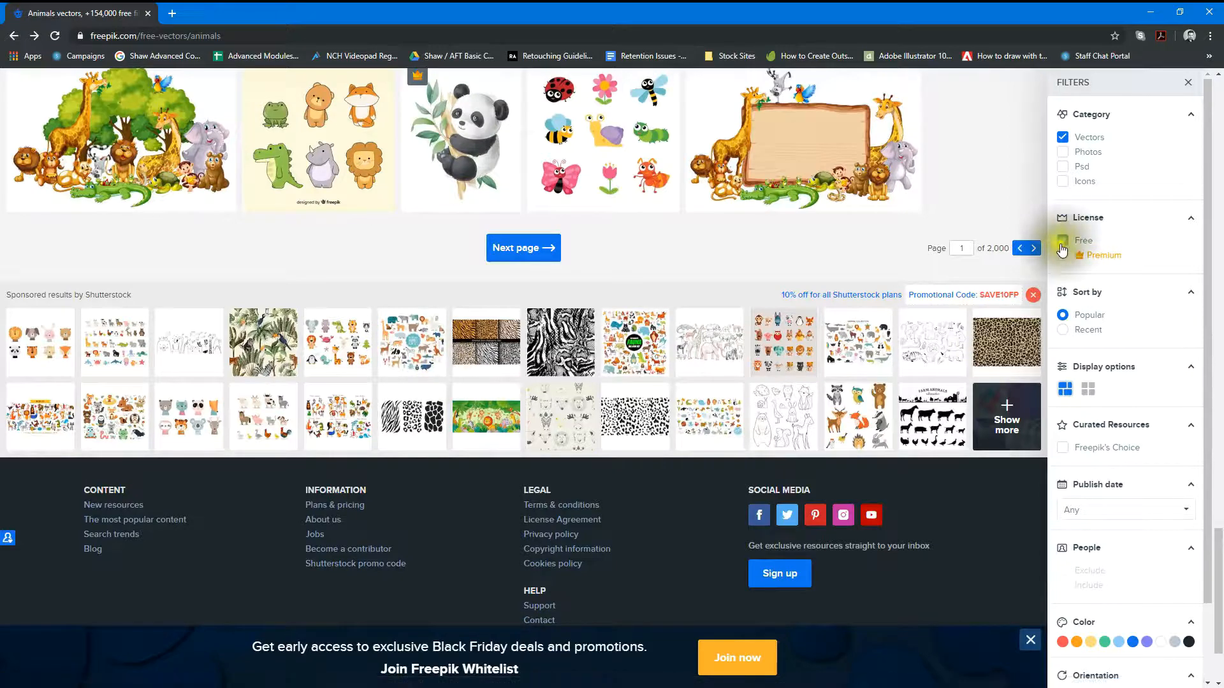
pyautogui.scroll(3, 888, 336)
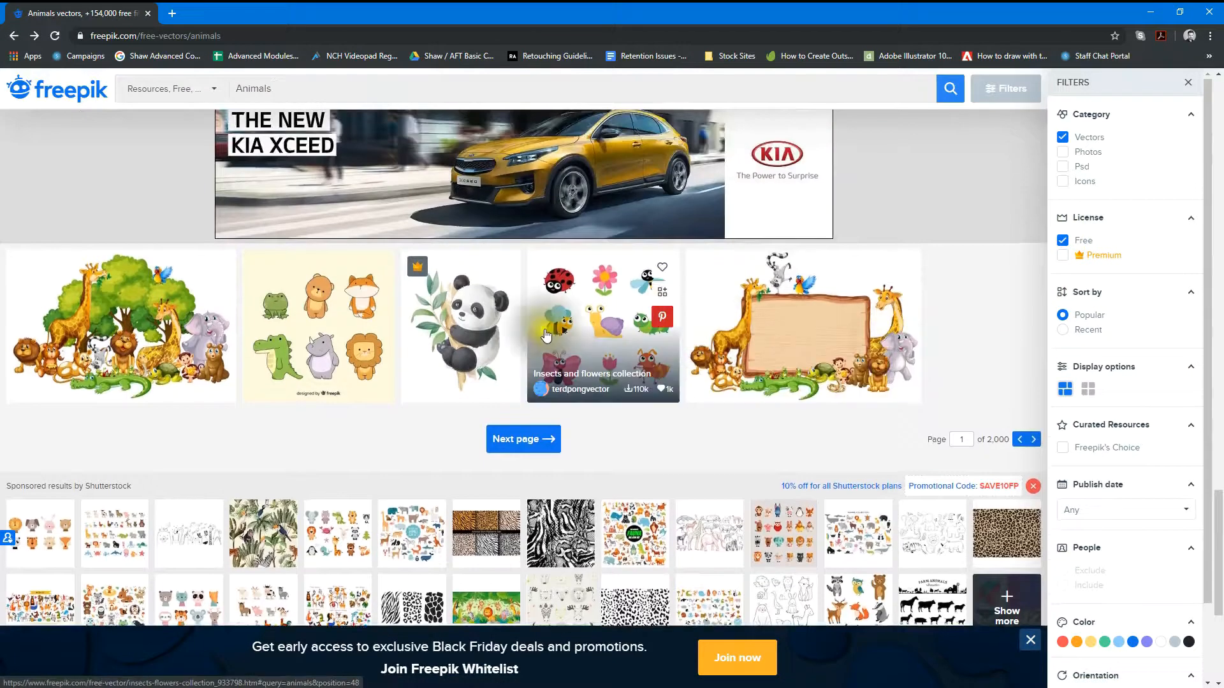
pyautogui.scroll(5, 600, 357)
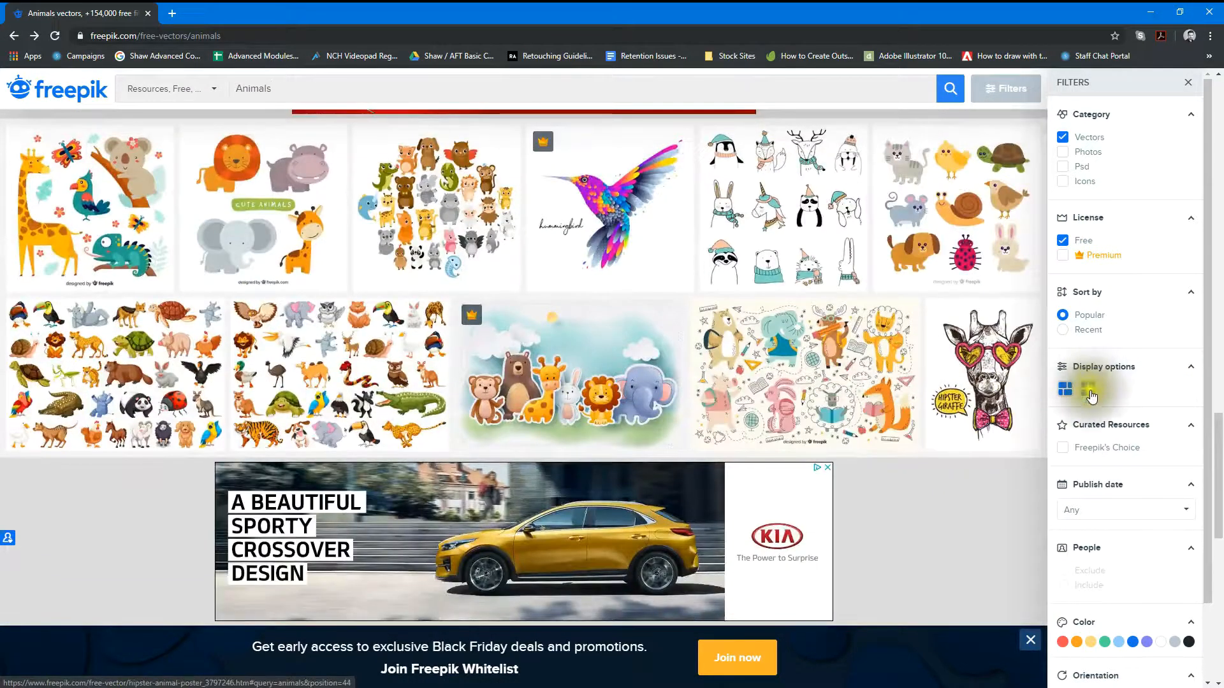
pyautogui.scroll(3, 956, 357)
# Step: Open the cute cartoon animal collection, examine its premium and free download options, close them and move the browser off the slide
pyautogui.click(956, 344)
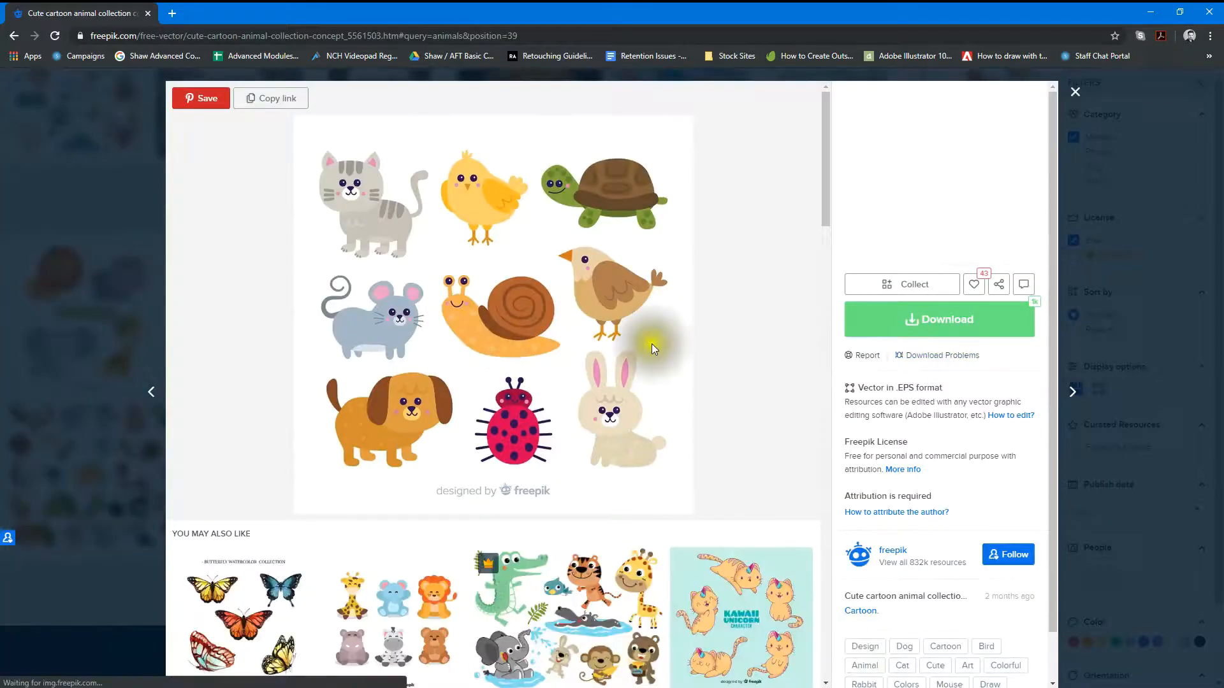
pyautogui.click(974, 320)
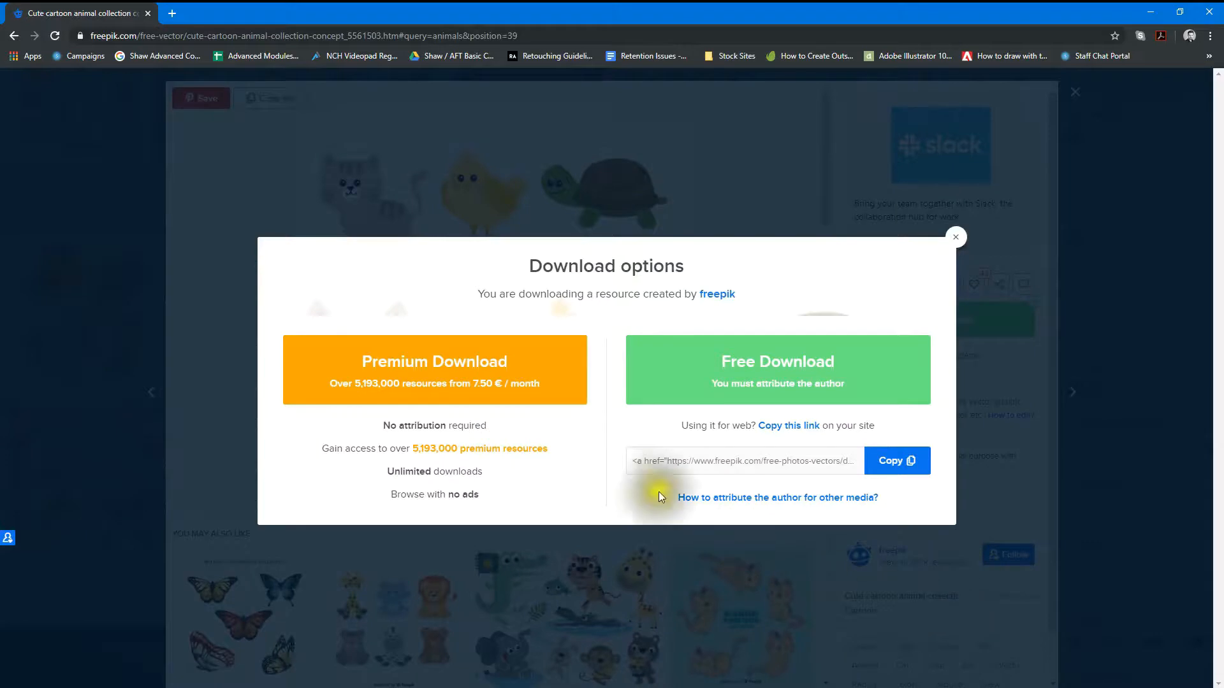
pyautogui.click(375, 364)
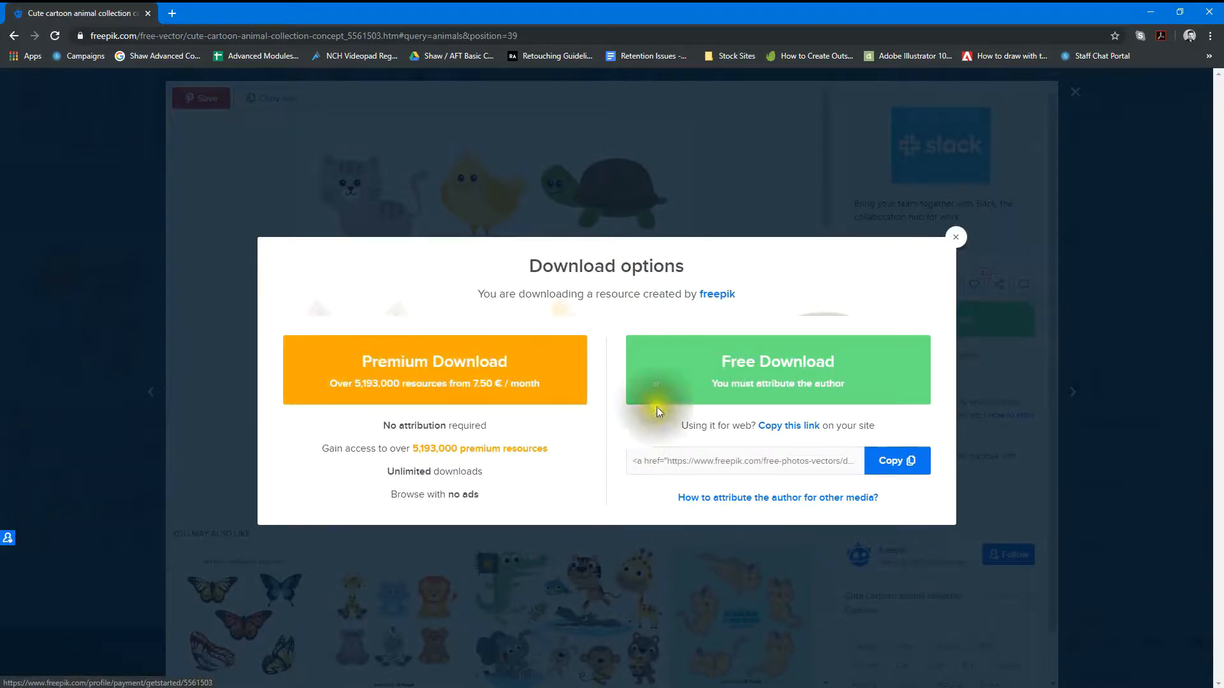
pyautogui.click(783, 392)
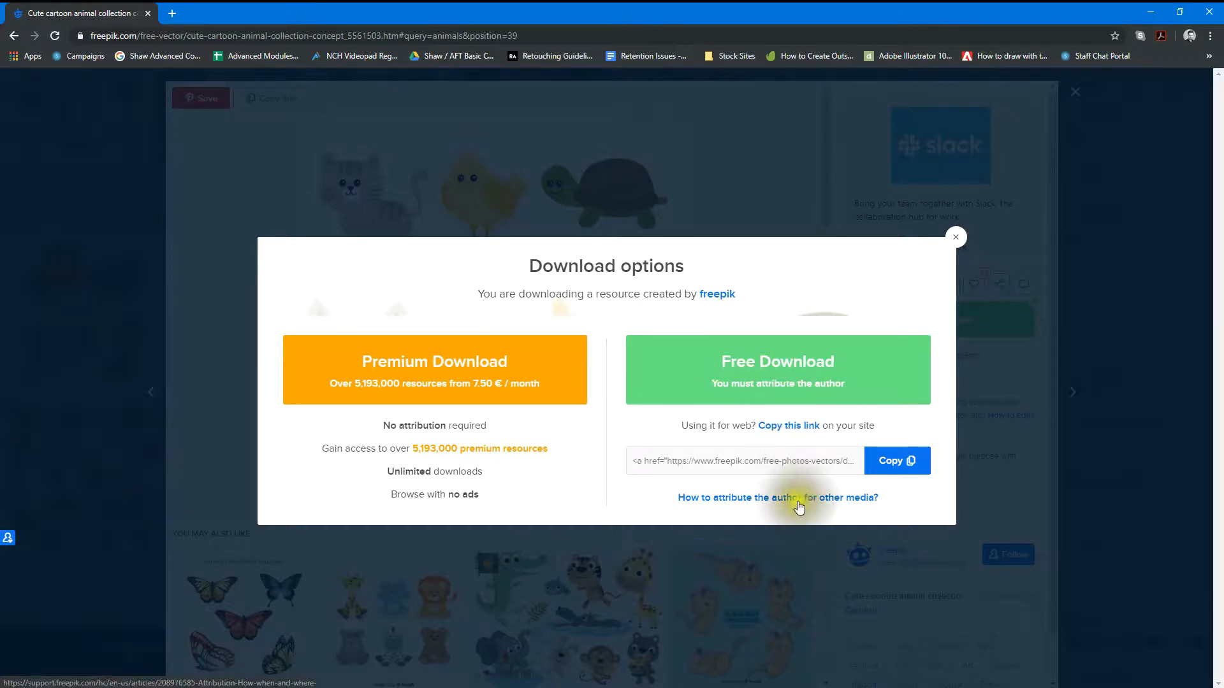
pyautogui.click(953, 241)
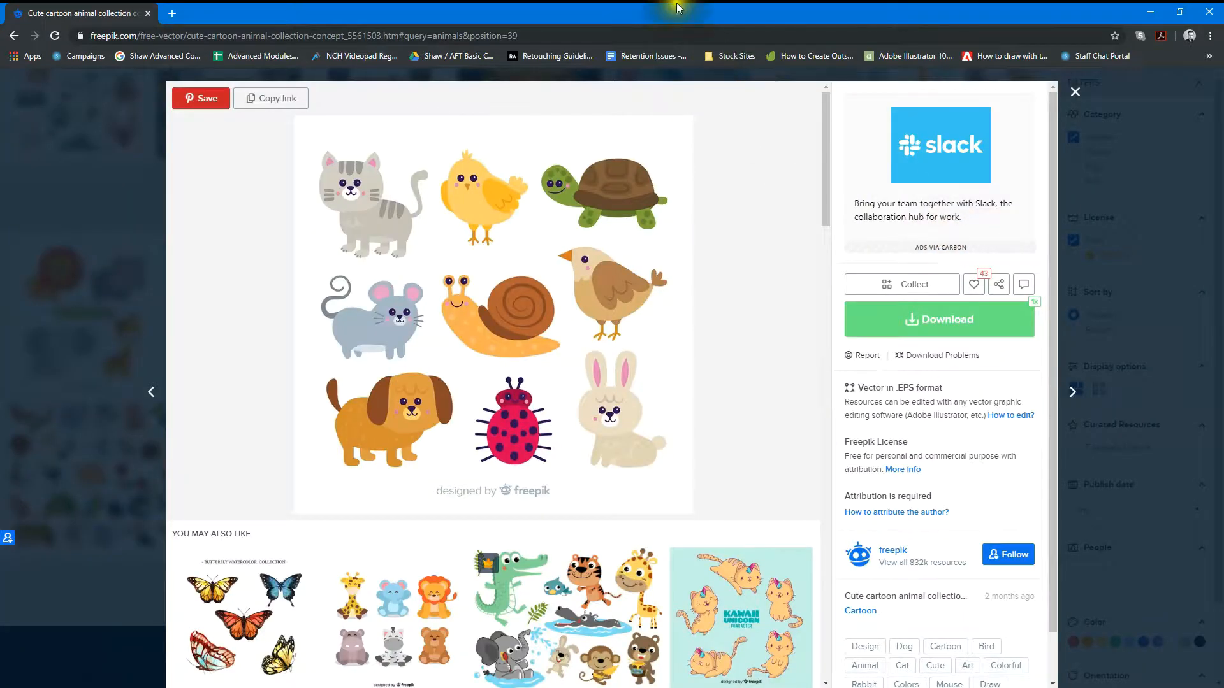
pyautogui.moveTo(624, 6); pyautogui.dragTo(945, 224)
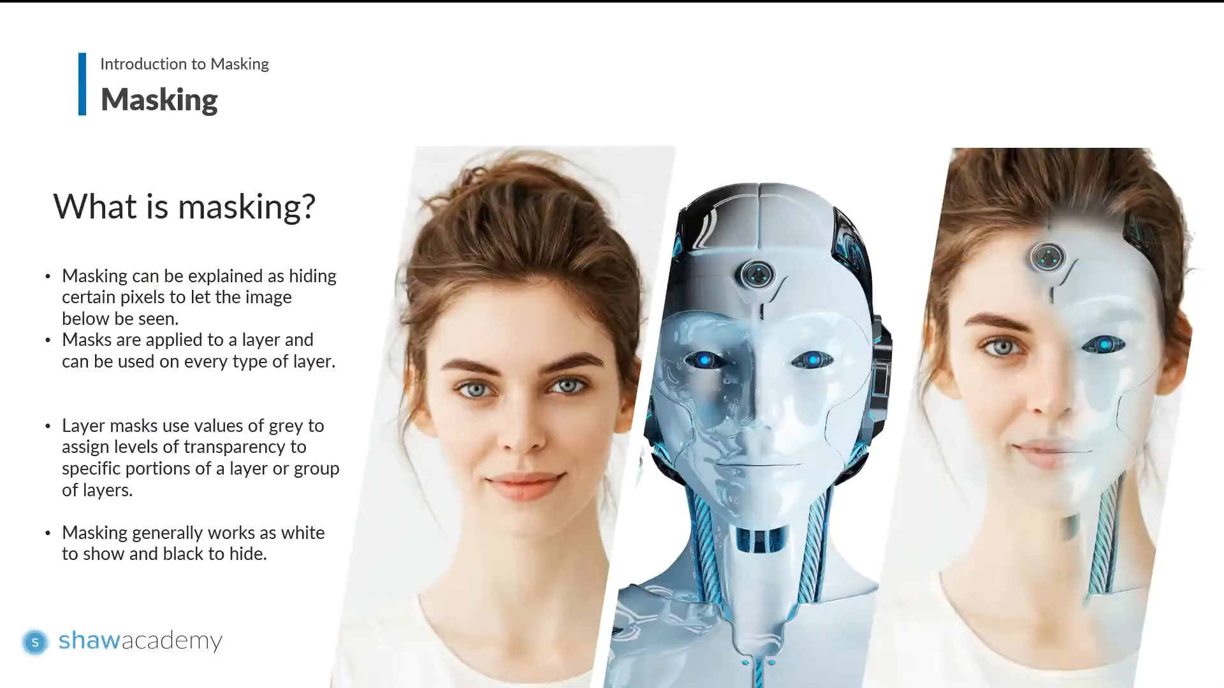